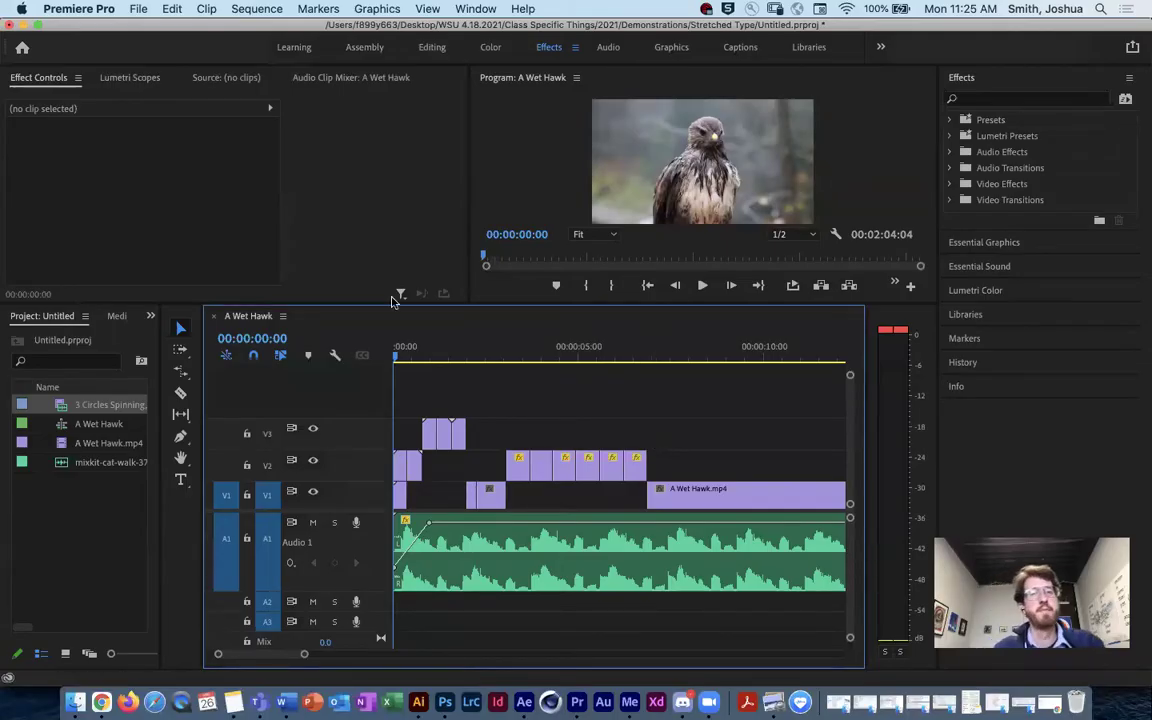
Play the A Wet Hawk sequence from its start to about six seconds, and return the playhead to 00:00:00:00.
{"action": "left_click_drag", "start_coordinate": [395, 362], "coordinate": [399, 358]}
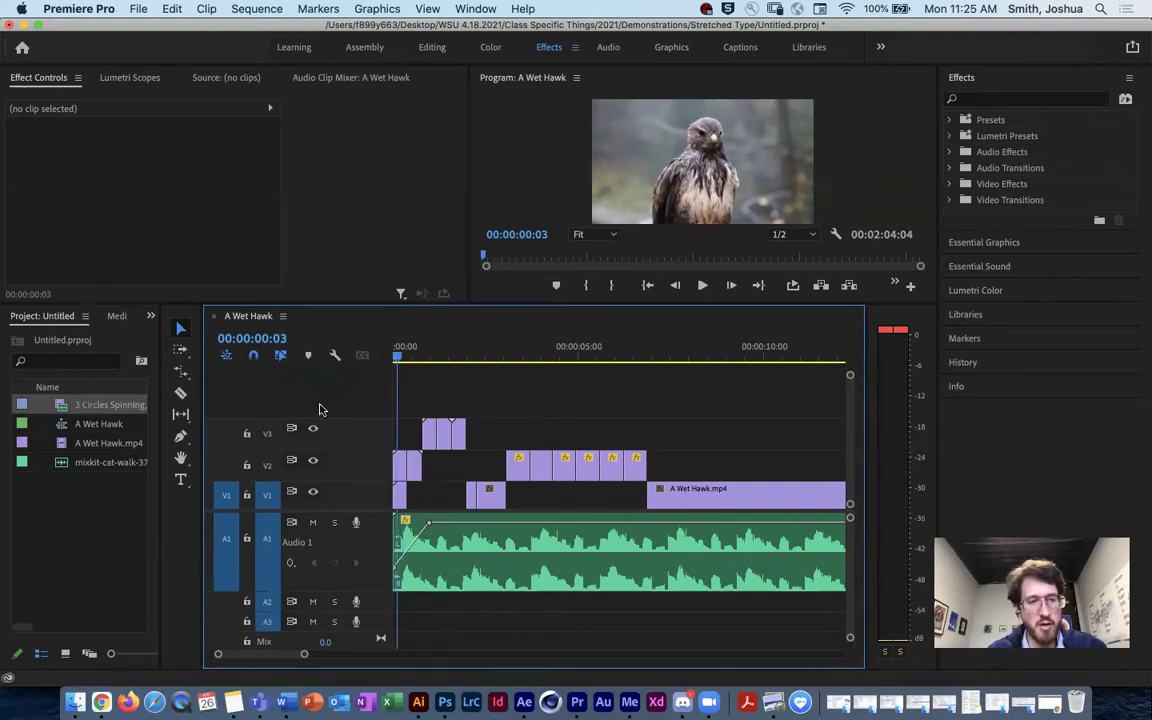
{"action": "key", "text": "Home"}
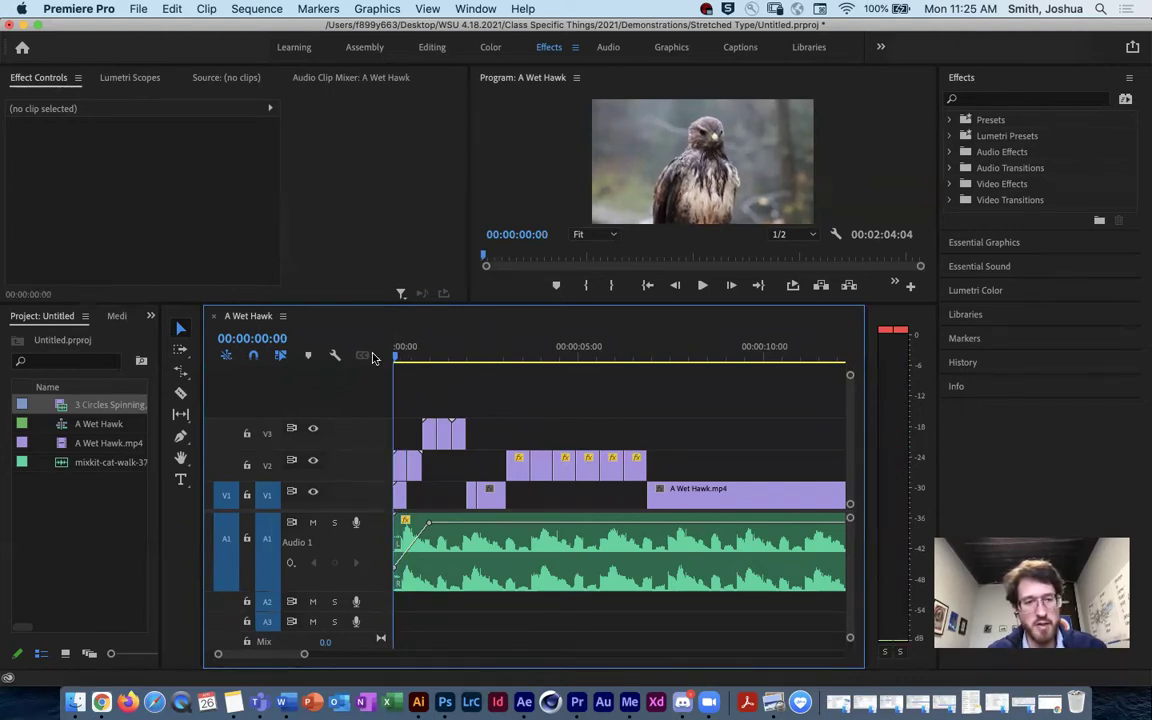
{"action": "left_click", "coordinate": [88, 406]}
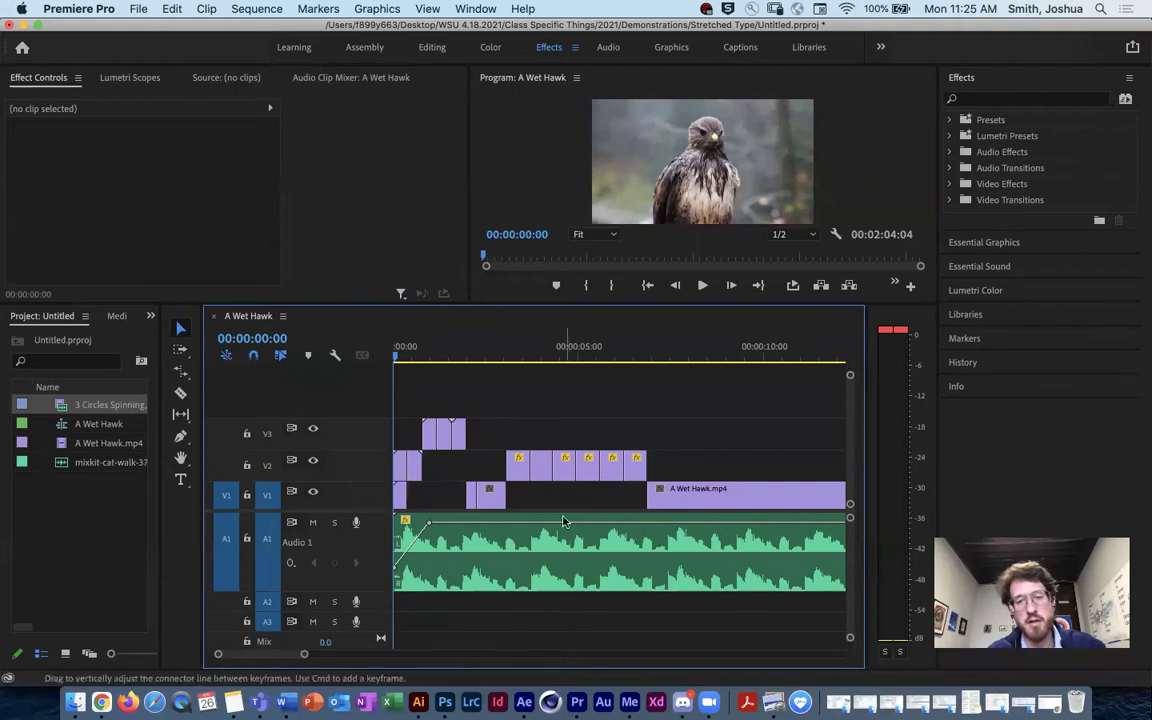
{"action": "key", "text": "space"}
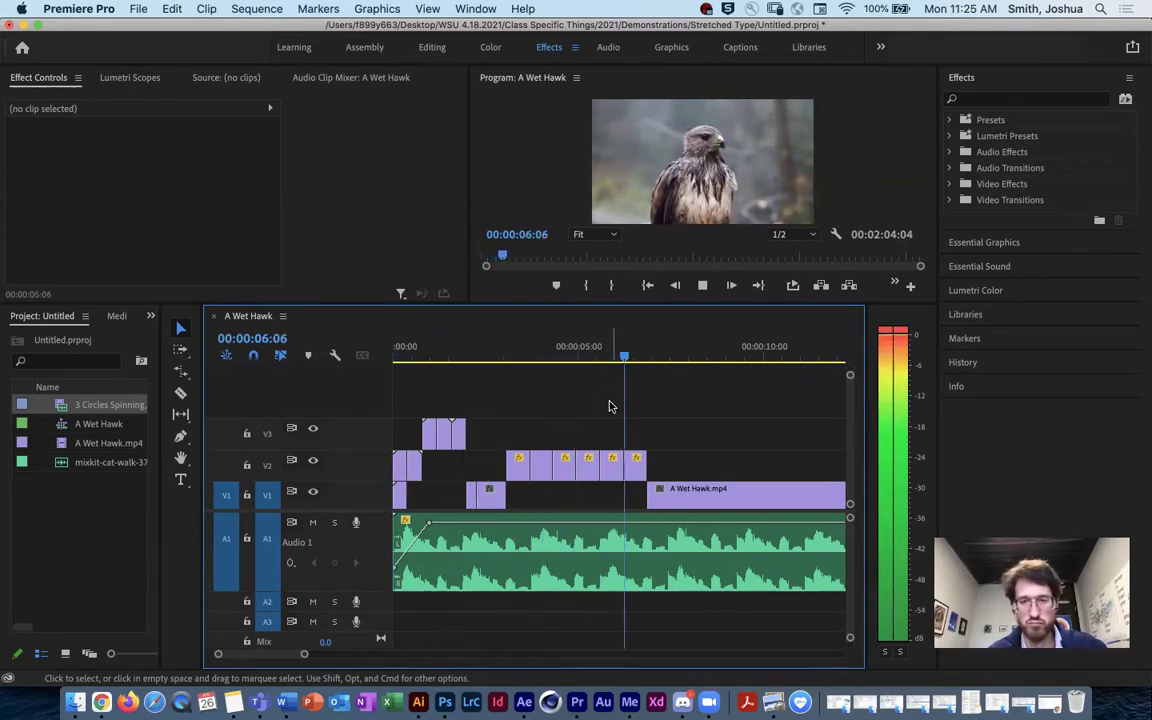
{"action": "key", "text": "space"}
{"action": "left_click_drag", "start_coordinate": [552, 357], "coordinate": [386, 352]}
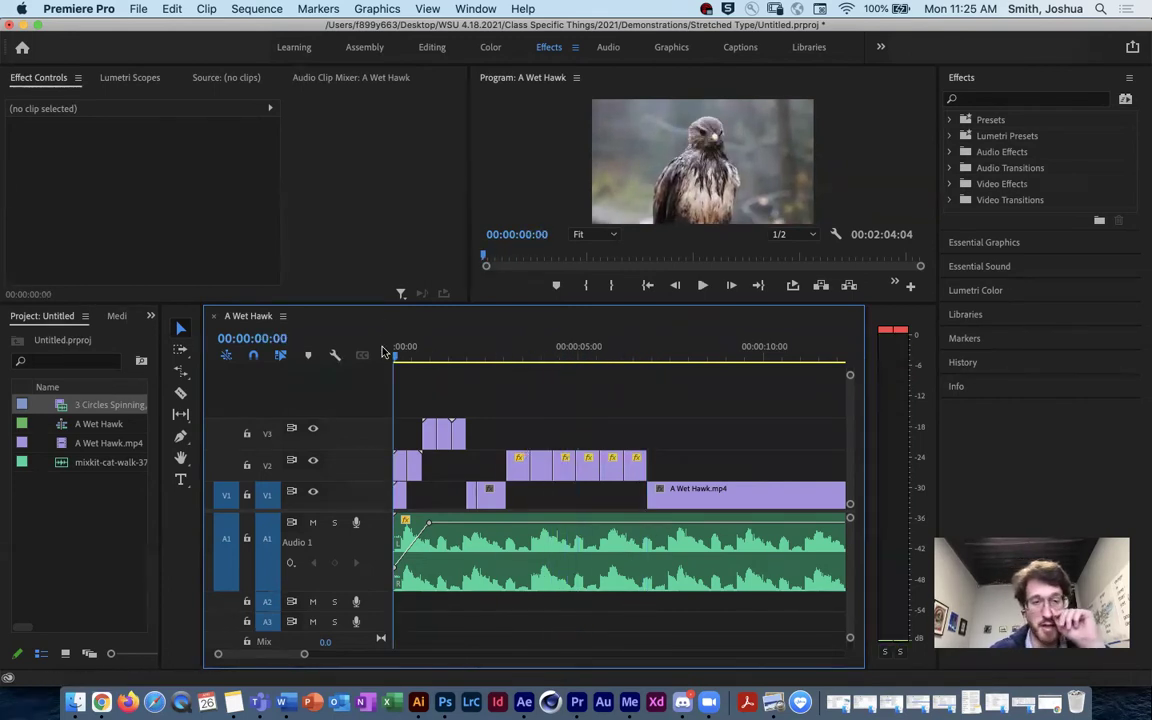
Save the project as Bird Dance in the 1 Second Animatics 2 folder on the Desktop.
{"action": "left_click", "coordinate": [141, 8]}
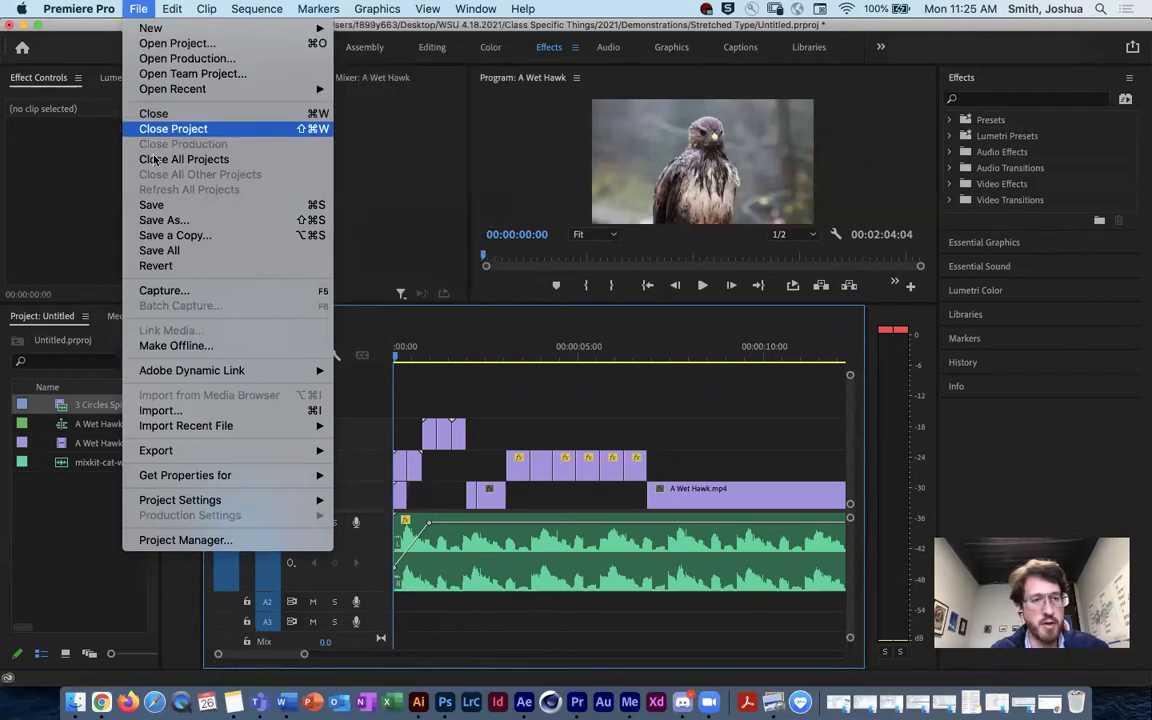
{"action": "left_click", "coordinate": [604, 316]}
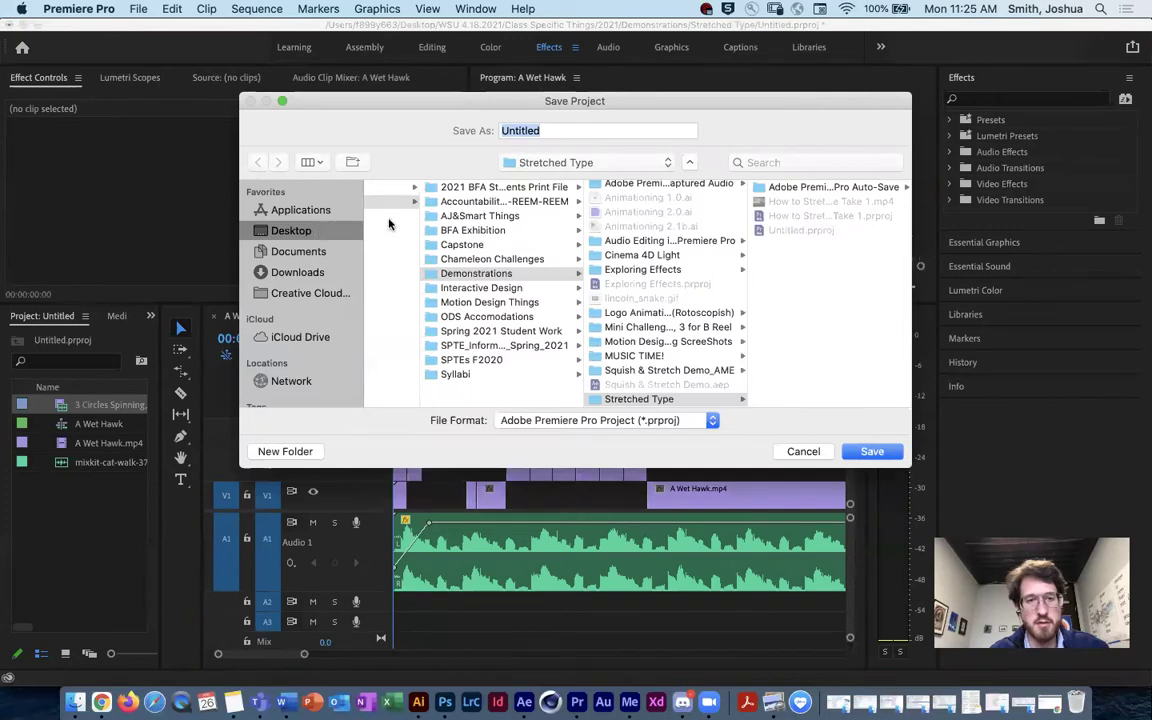
{"action": "left_click", "coordinate": [291, 230]}
{"action": "left_click", "coordinate": [437, 189]}
{"action": "key", "text": "Tab"}
{"action": "type", "text": "Bird Dan"}
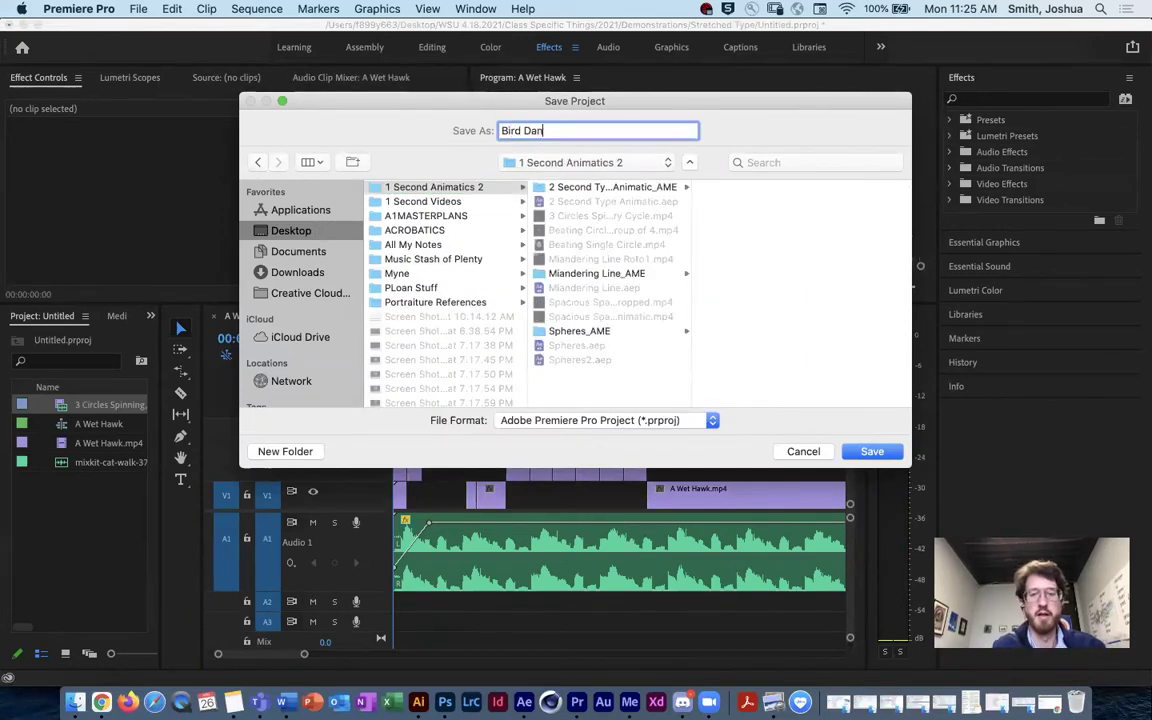
{"action": "type", "text": "ce"}
{"action": "key", "text": "Return"}
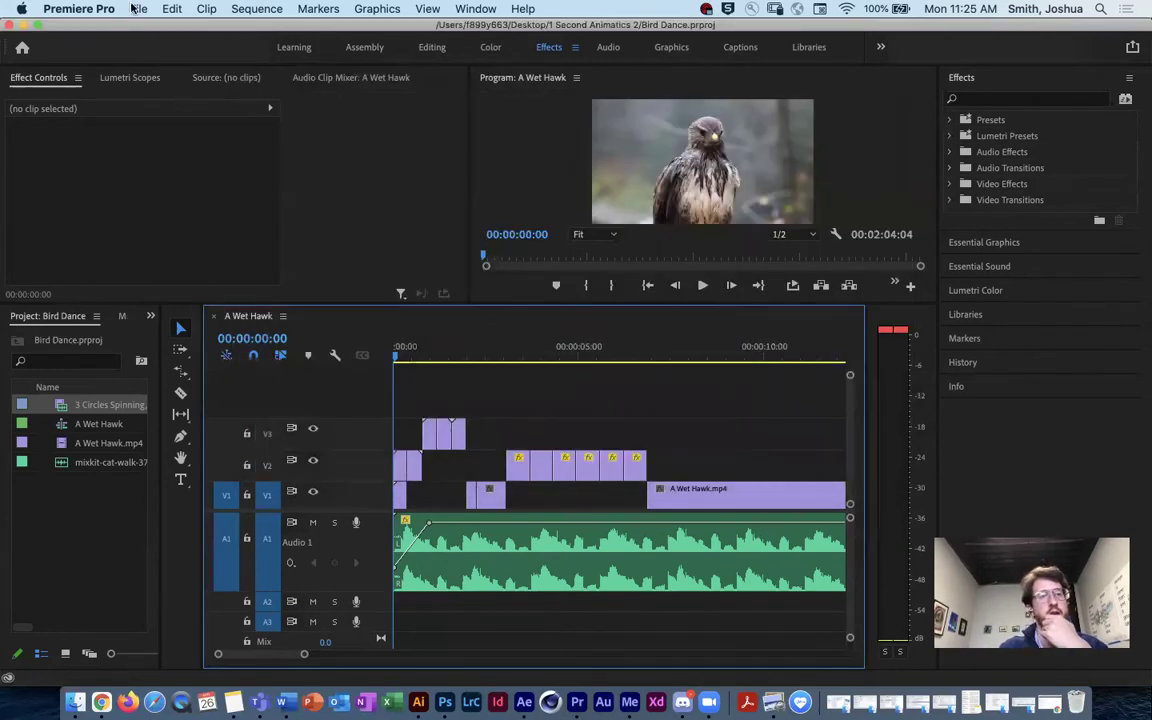
Close the project and create a new one named Untitled in the 1 Second Animatics 2 folder with the default settings.
{"action": "left_click", "coordinate": [137, 8]}
{"action": "left_click", "coordinate": [152, 127]}
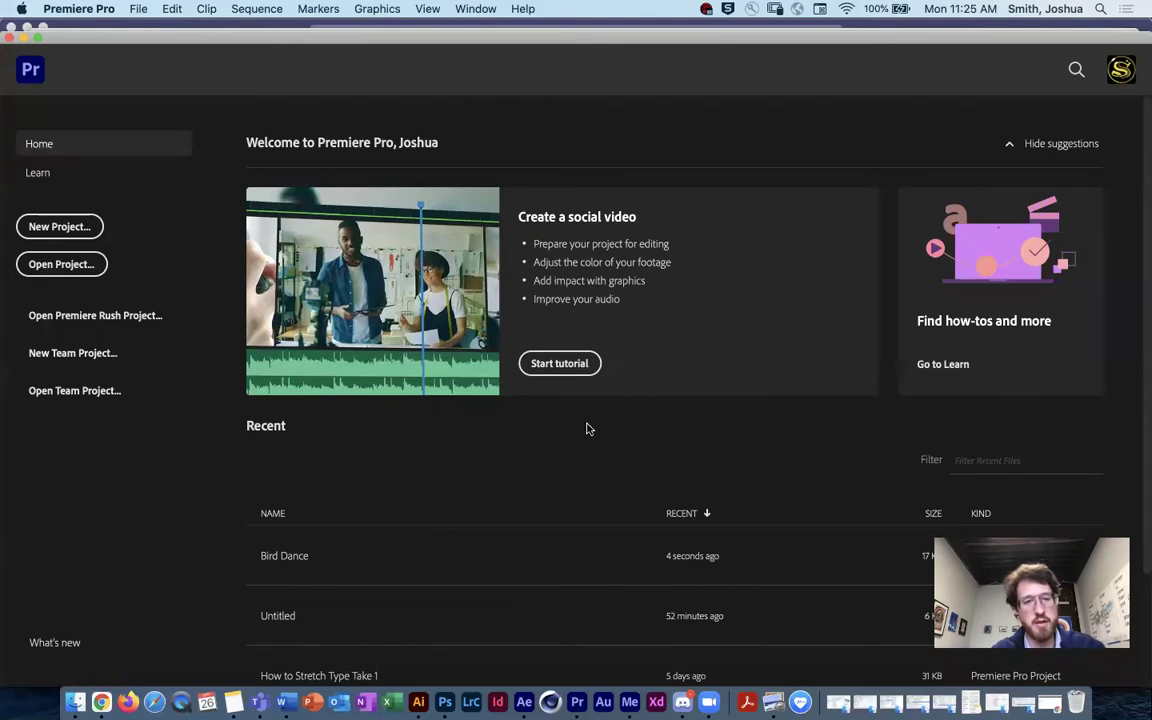
{"action": "left_click", "coordinate": [73, 226]}
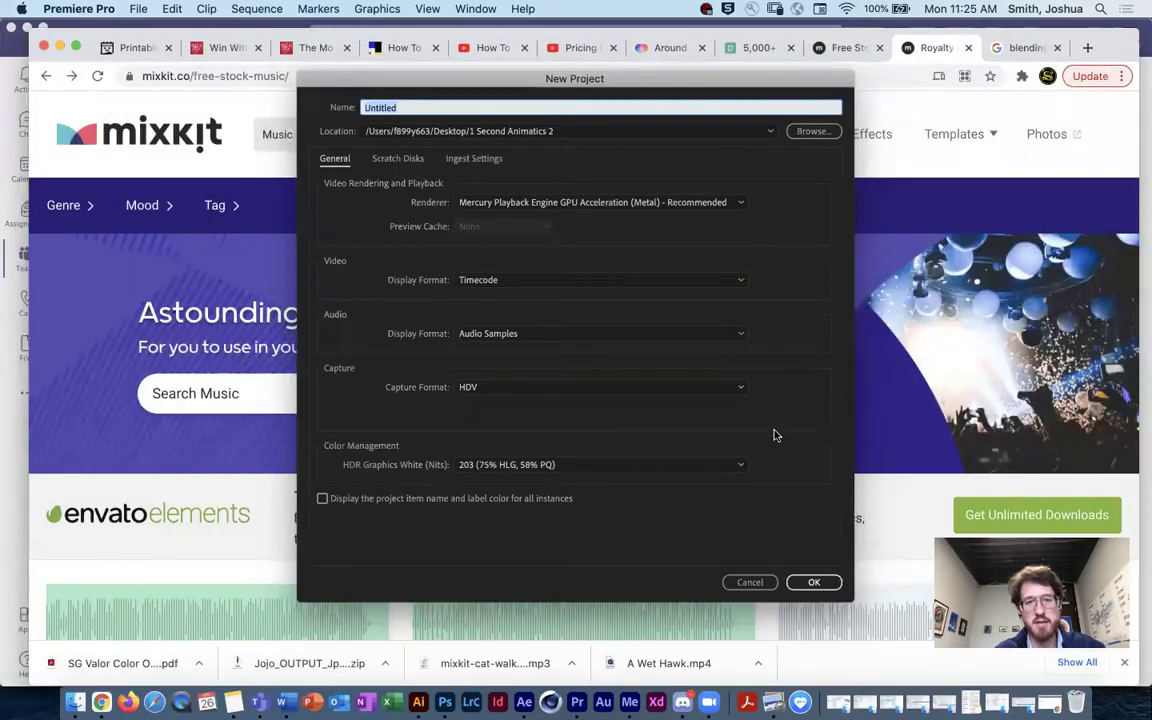
{"action": "left_click", "coordinate": [813, 582]}
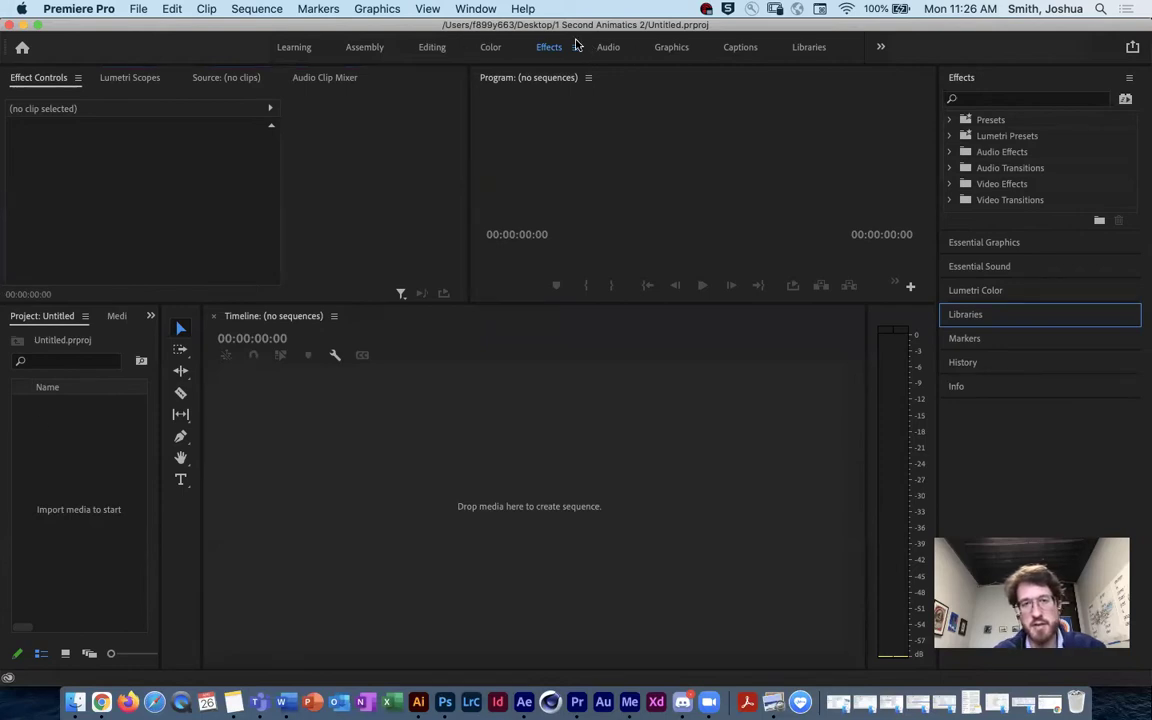
Choose the Effects workspace and widen the Project panel so that its columns have more room.
{"action": "left_click", "coordinate": [460, 8]}
{"action": "mouse_move", "coordinate": [540, 28]}
{"action": "key", "text": "Down"}
{"action": "key", "text": "Up"}
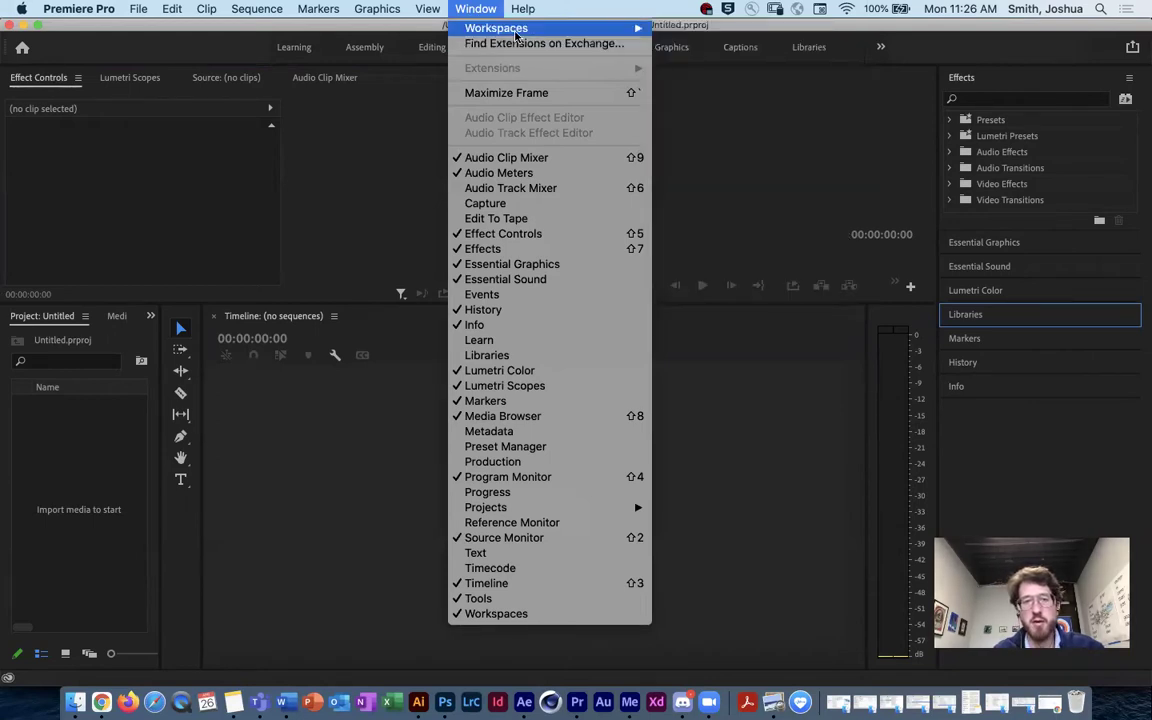
{"action": "left_click", "coordinate": [716, 123]}
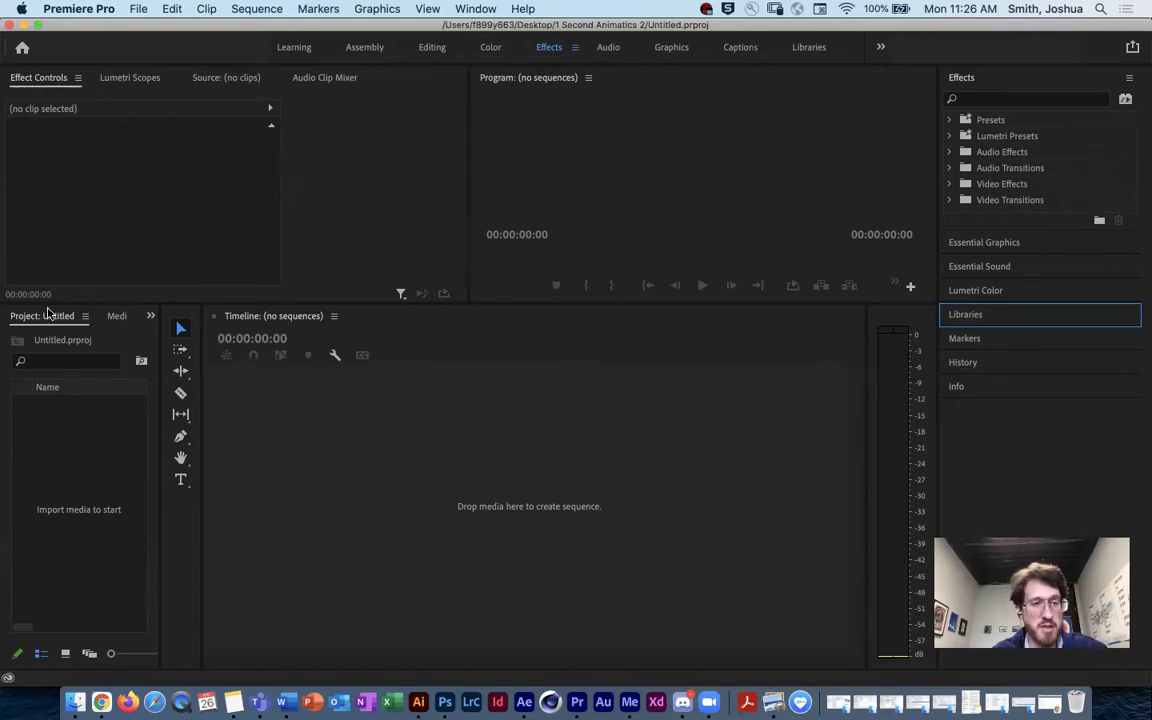
{"action": "left_click_drag", "start_coordinate": [172, 445], "coordinate": [259, 445]}
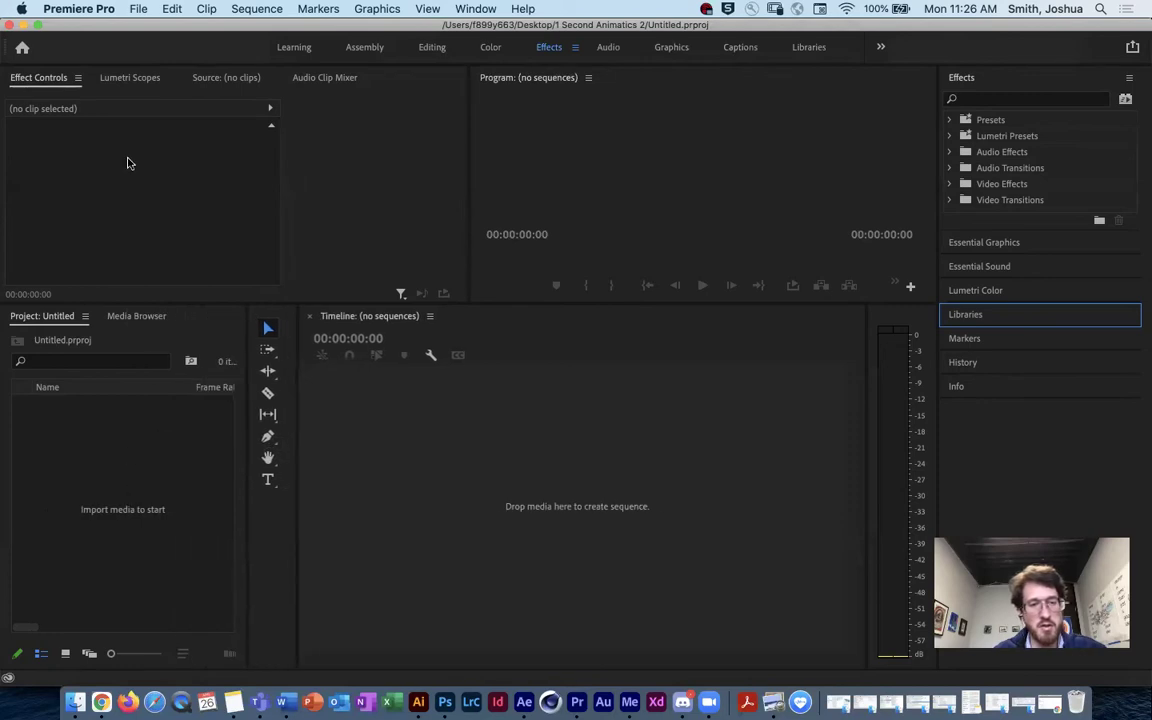
Import A Wet Hawk.mp4 from Downloads and create a sequence from it in the empty timeline.
{"action": "left_click", "coordinate": [138, 8]}
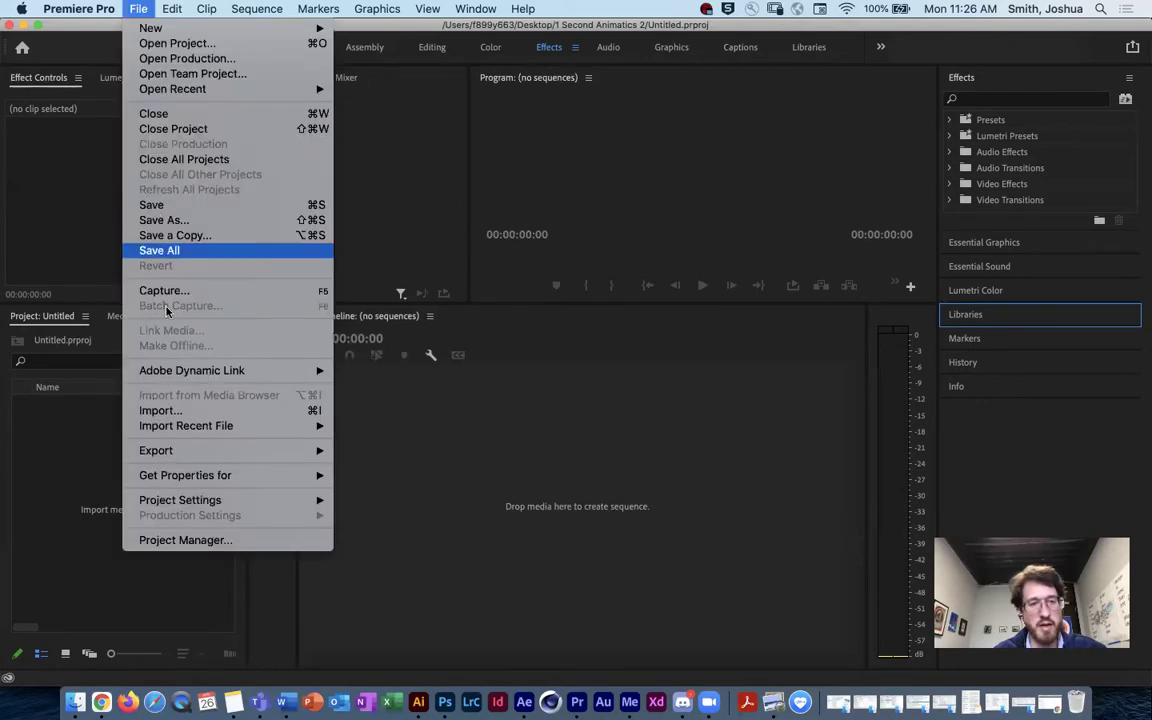
{"action": "left_click", "coordinate": [174, 411]}
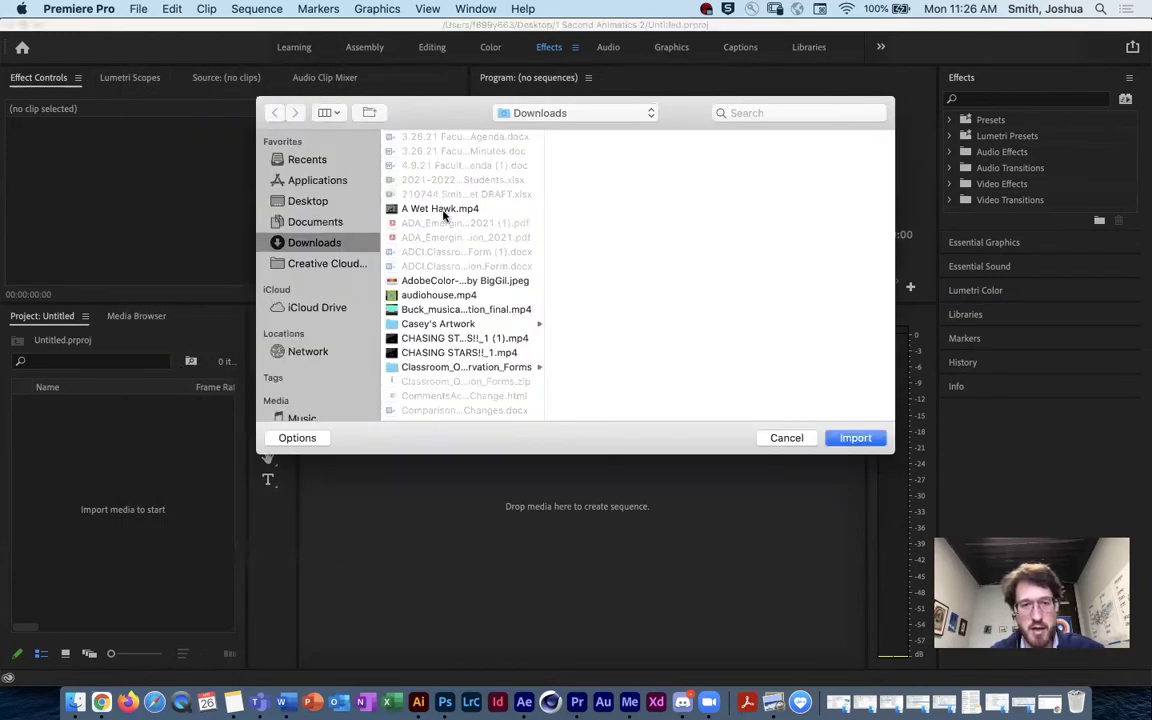
{"action": "left_click", "coordinate": [443, 210]}
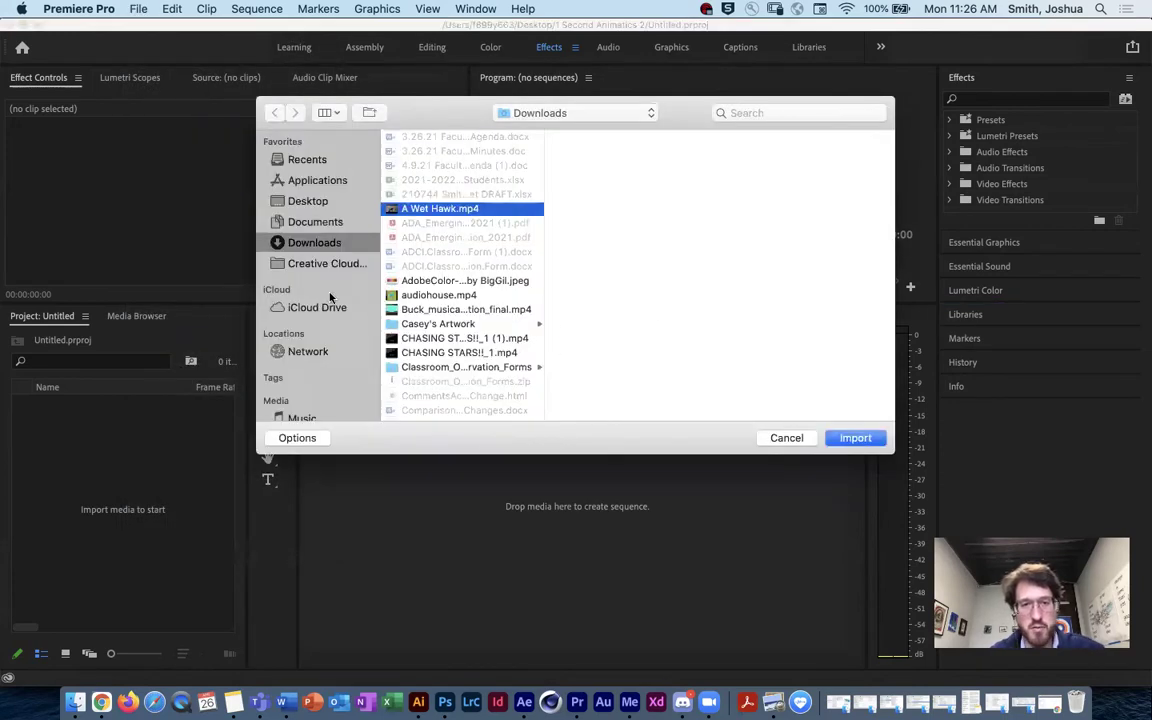
{"action": "left_click", "coordinate": [855, 438]}
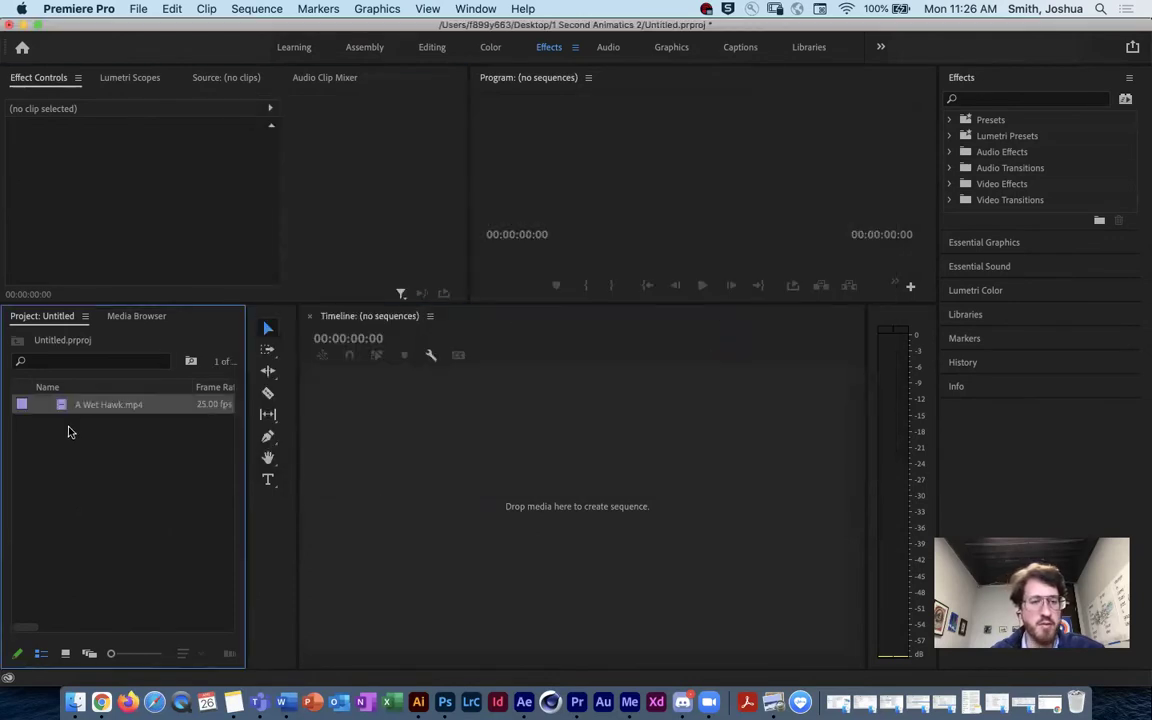
{"action": "left_click_drag", "start_coordinate": [436, 531], "coordinate": [400, 483]}
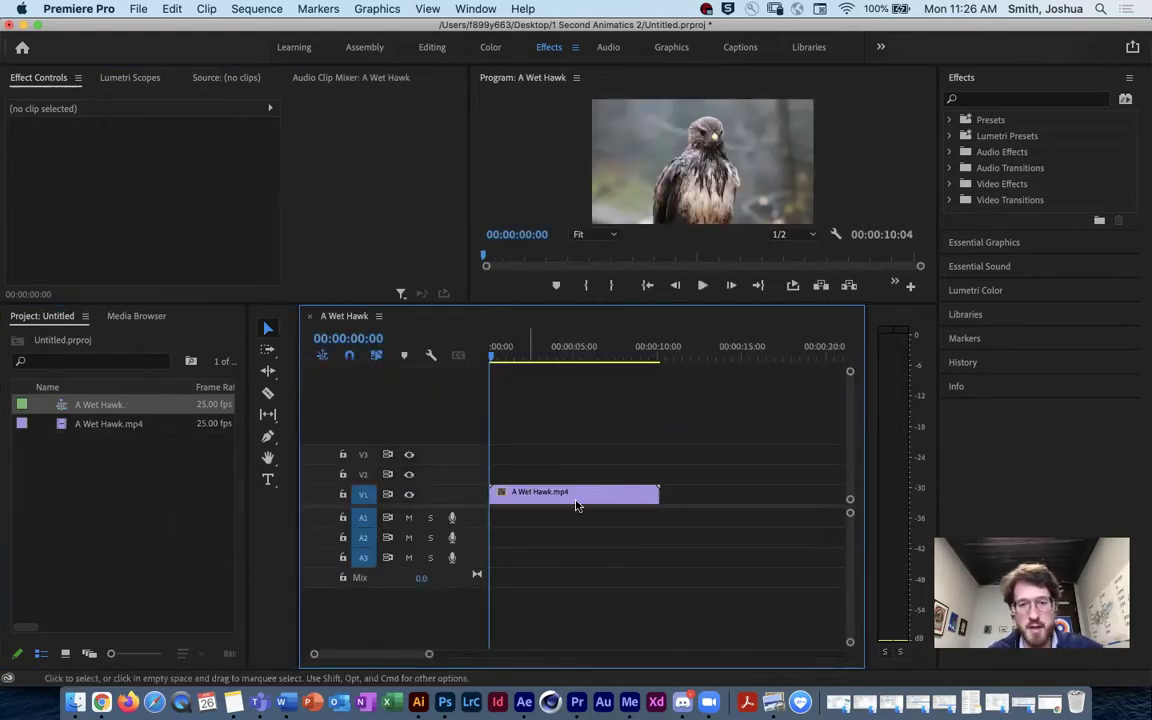
View the timeline and the Program monitor in turn as maximized frames, restoring the normal layout.
{"action": "key", "text": "grave"}
{"action": "key", "text": "grave"}
{"action": "key", "text": "grave"}
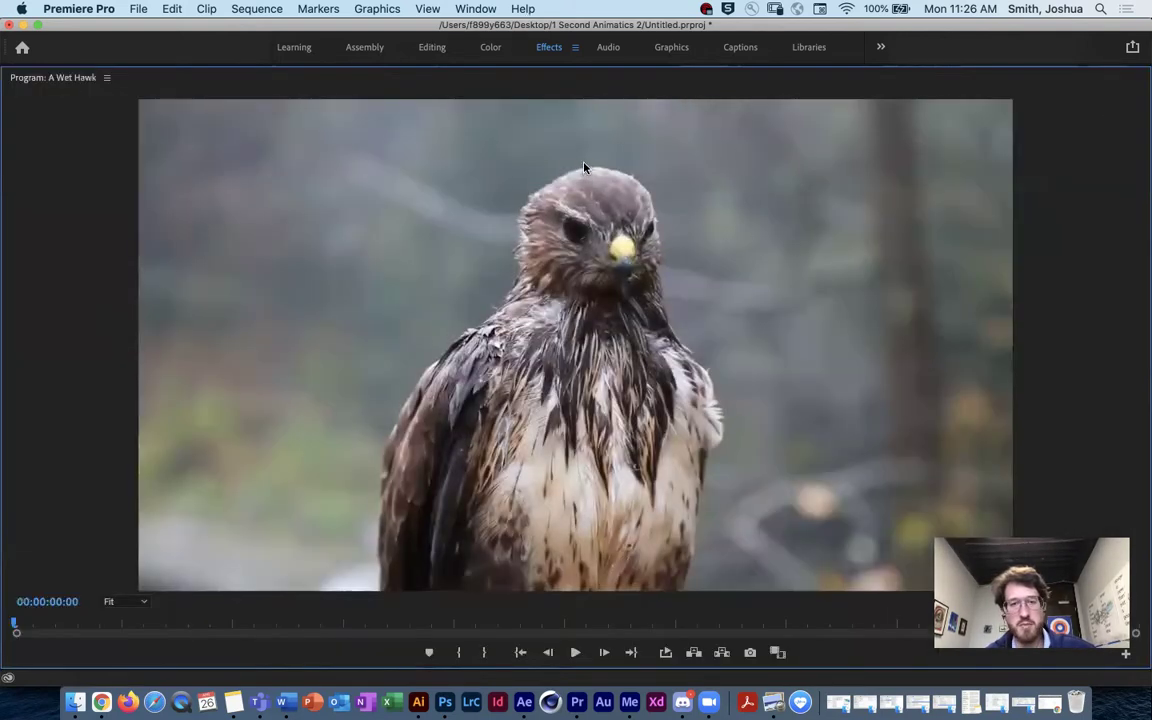
{"action": "key", "text": "grave"}
{"action": "key", "text": "grave"}
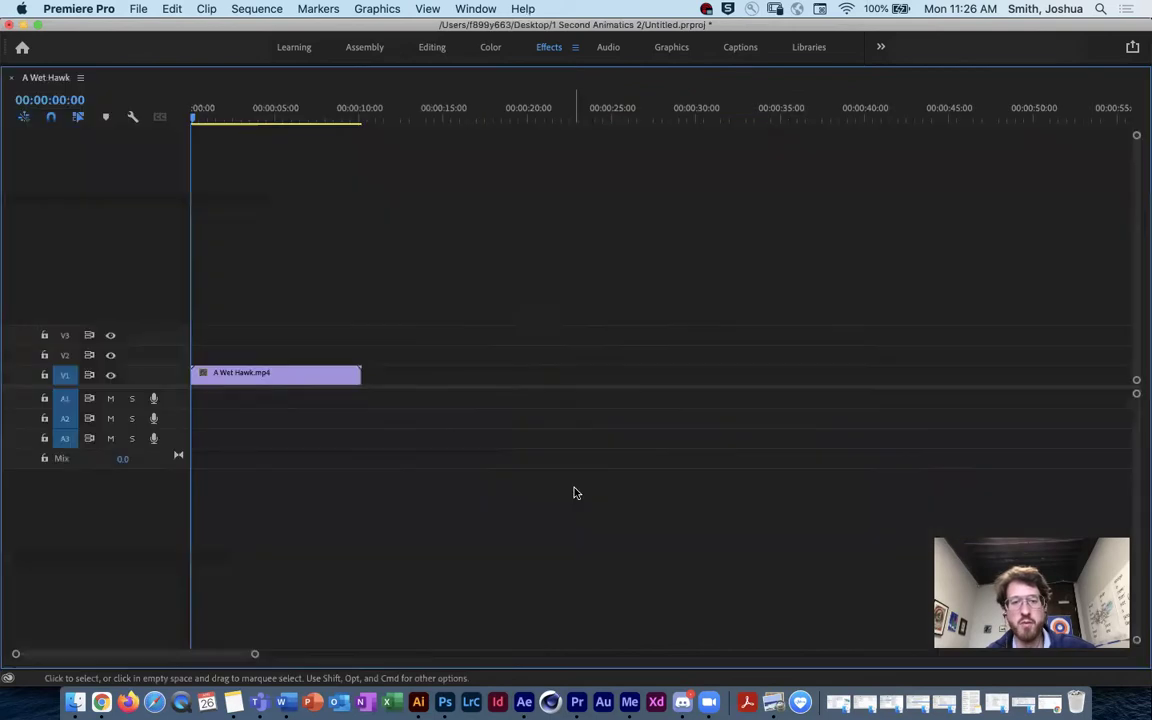
{"action": "key", "text": "grave"}
Maximize the timeline, increase the heights of tracks V1, V2 and V3, and restore the panel layout.
{"action": "key", "text": "grave"}
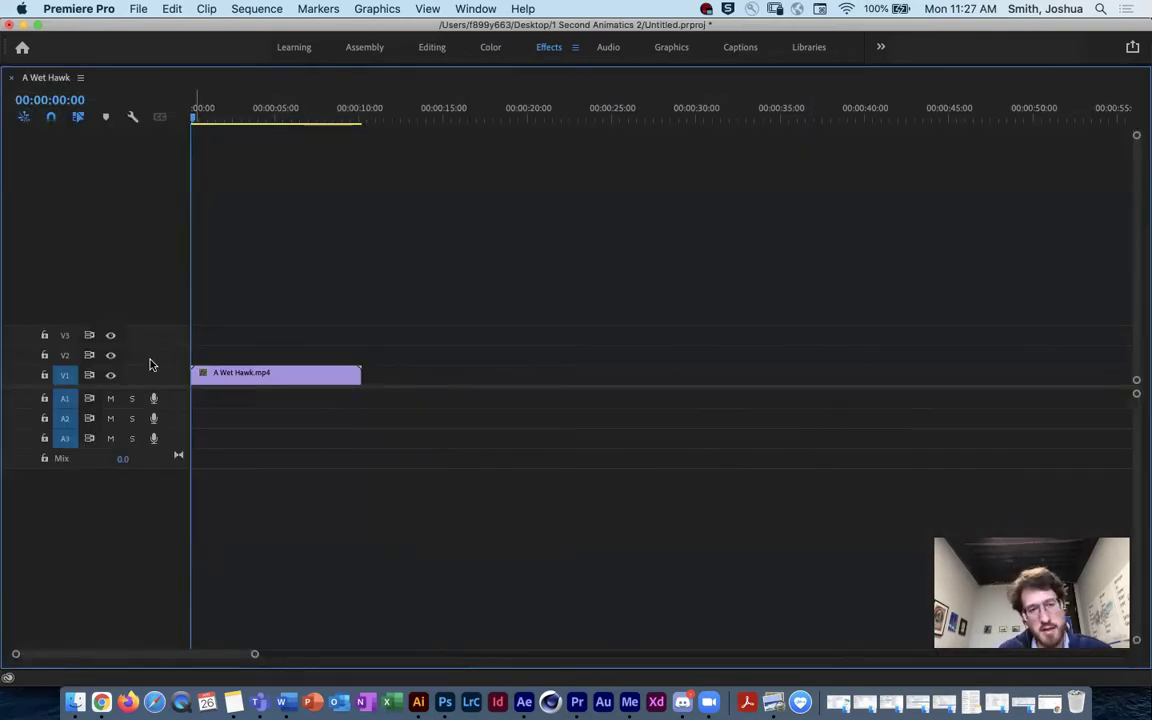
{"action": "left_click_drag", "start_coordinate": [136, 362], "coordinate": [139, 331]}
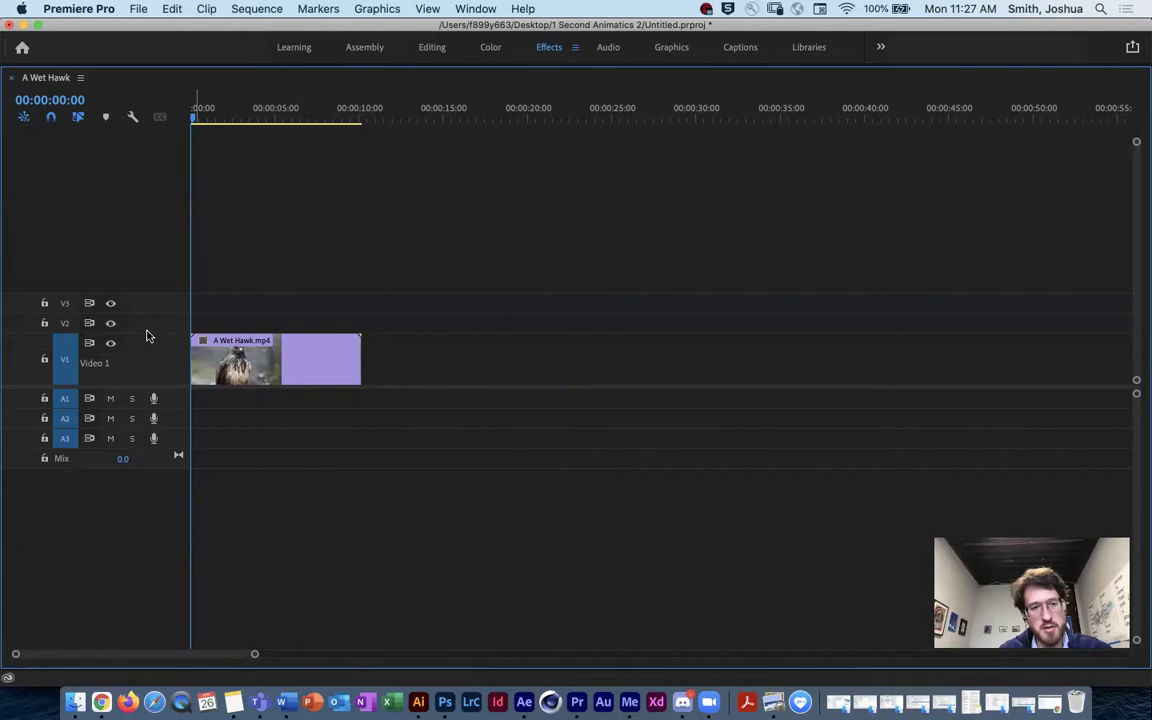
{"action": "left_click_drag", "start_coordinate": [152, 332], "coordinate": [141, 218]}
{"action": "left_click_drag", "start_coordinate": [155, 280], "coordinate": [155, 267]}
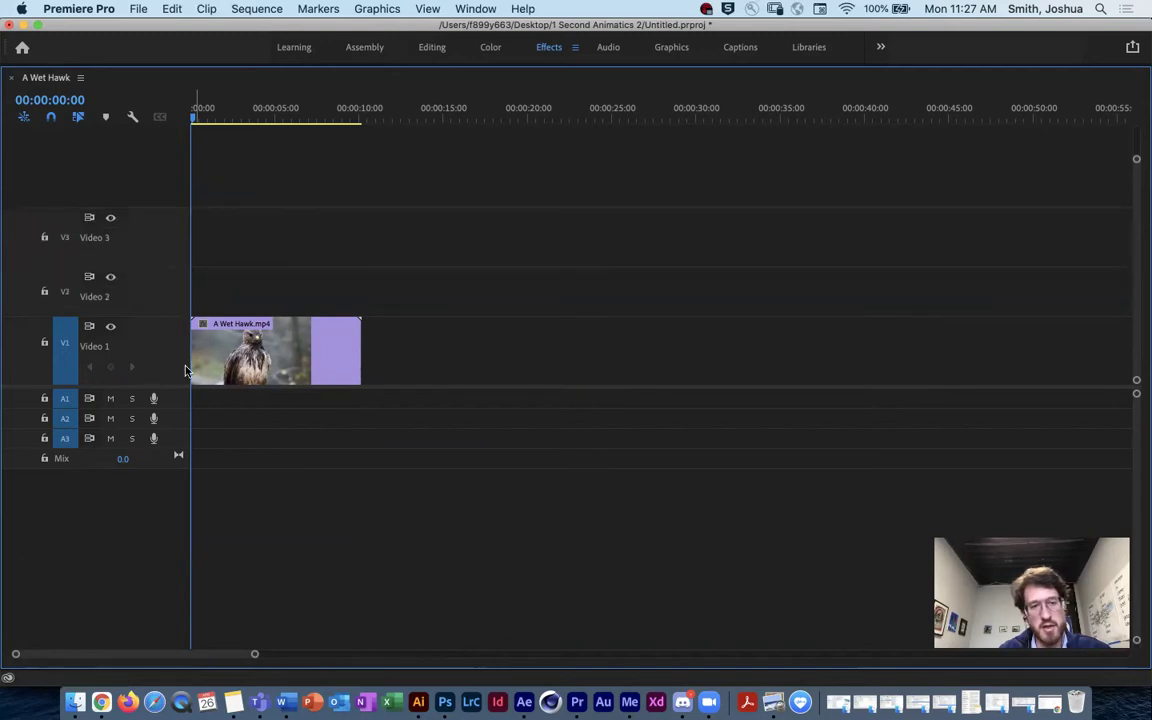
{"action": "key", "text": "grave"}
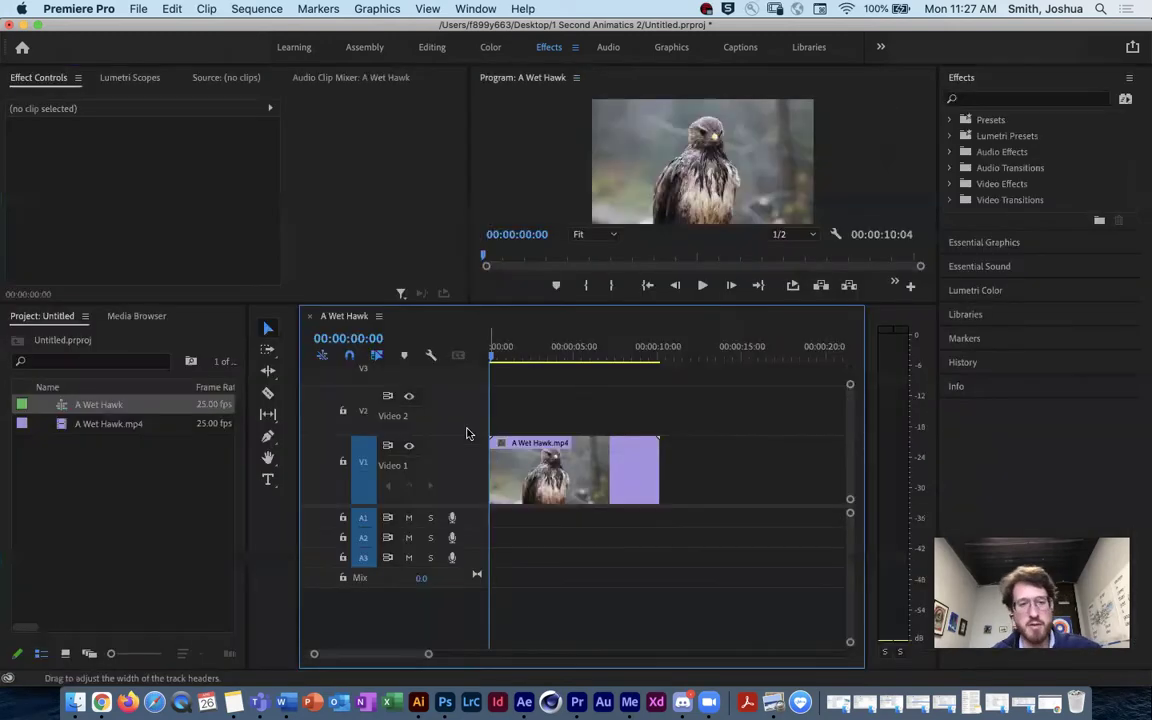
Switch to Finder and preview mixkit-placeit-world-02-725.mp3 in the Mixkit Musica folder.
{"action": "left_click", "coordinate": [75, 700]}
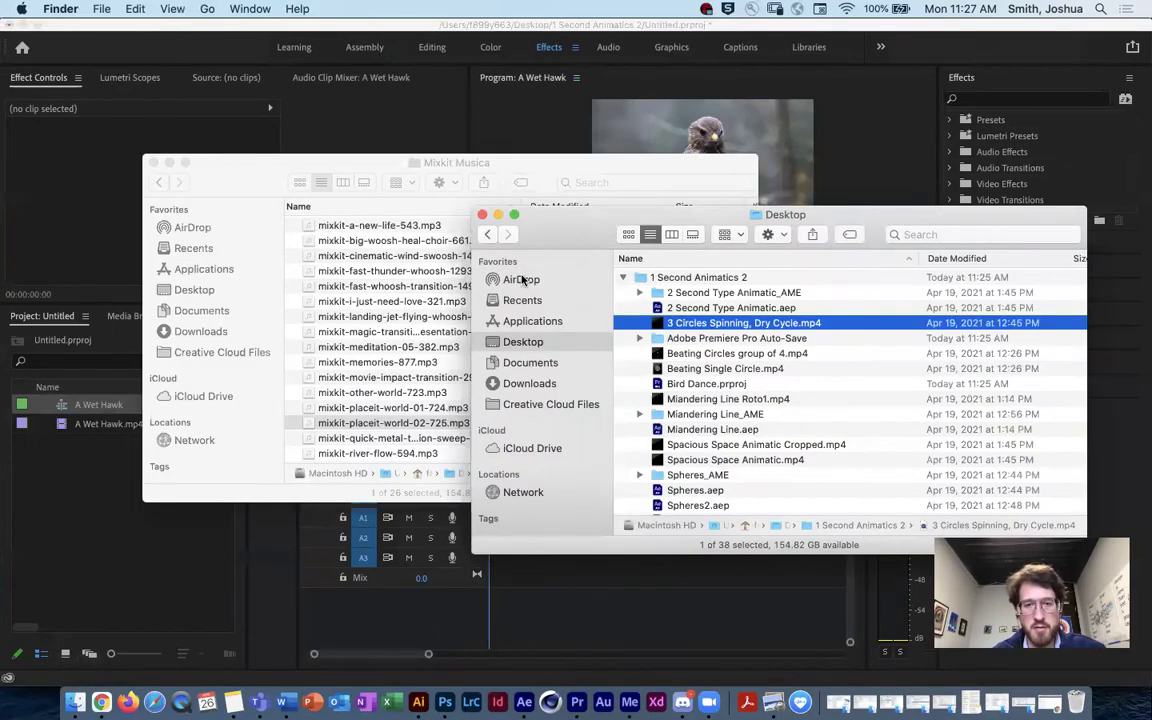
{"action": "left_click", "coordinate": [215, 175]}
{"action": "left_click_drag", "start_coordinate": [338, 161], "coordinate": [575, 151]}
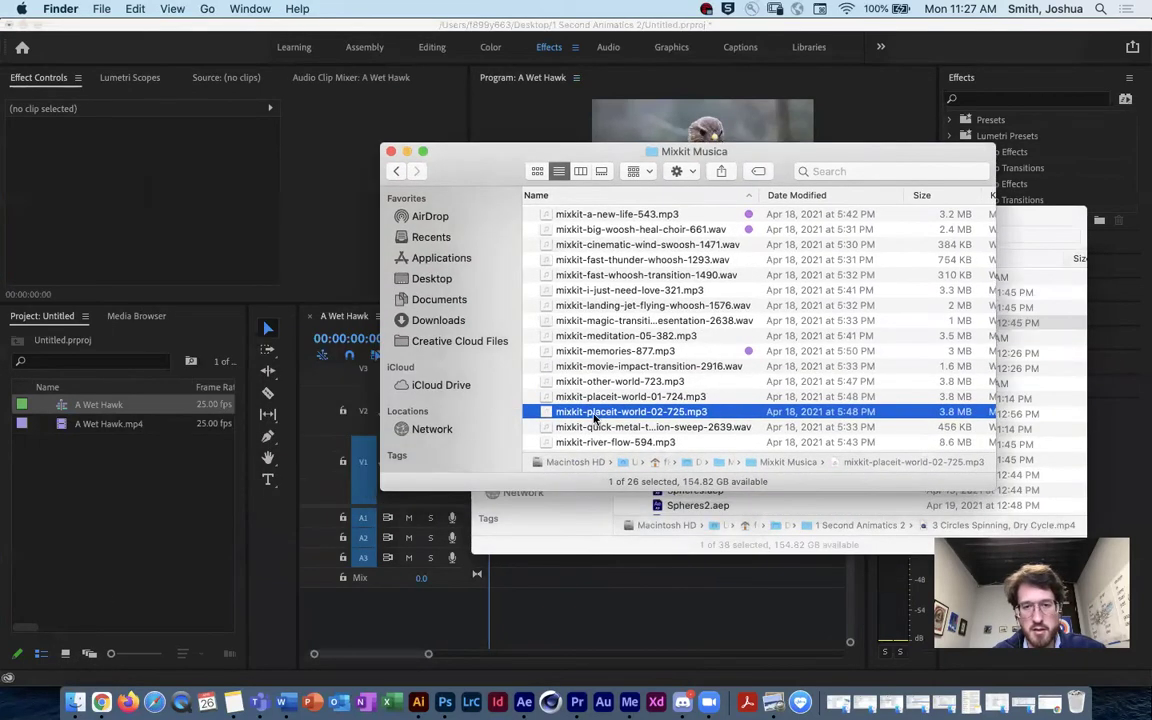
{"action": "key", "text": "space"}
{"action": "key", "text": "space"}
{"action": "key", "text": "super+grave"}
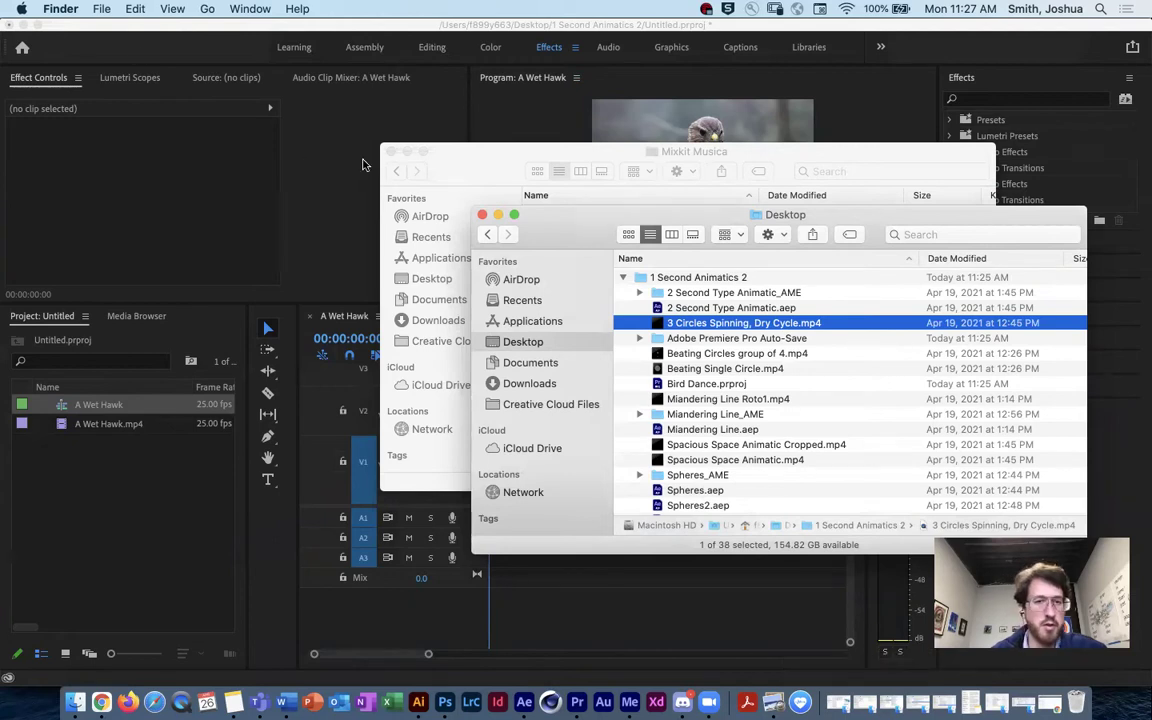
{"action": "left_click_drag", "start_coordinate": [539, 384], "coordinate": [507, 355]}
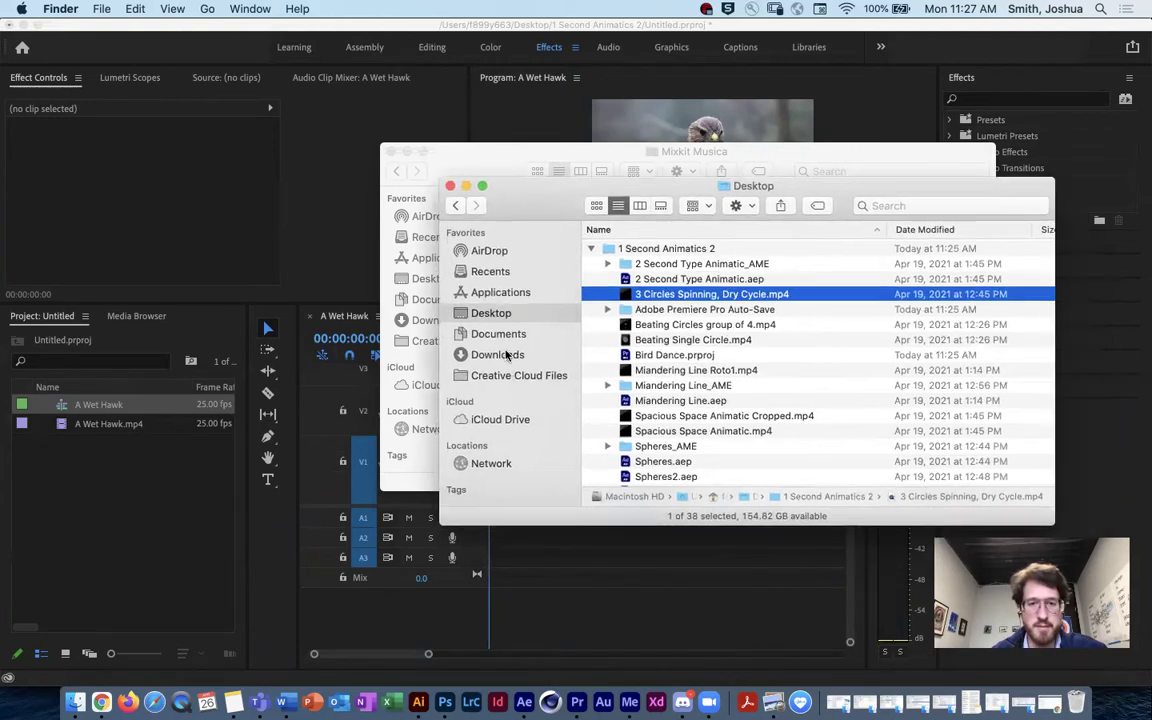
Open Downloads in a new Finder window and import mixkit-cat-walk-371.mp3 from it into the Premiere Pro project.
{"action": "left_click", "coordinate": [101, 8]}
{"action": "left_click", "coordinate": [110, 34]}
{"action": "left_click_drag", "start_coordinate": [300, 162], "coordinate": [567, 207]}
{"action": "left_click", "coordinate": [467, 376]}
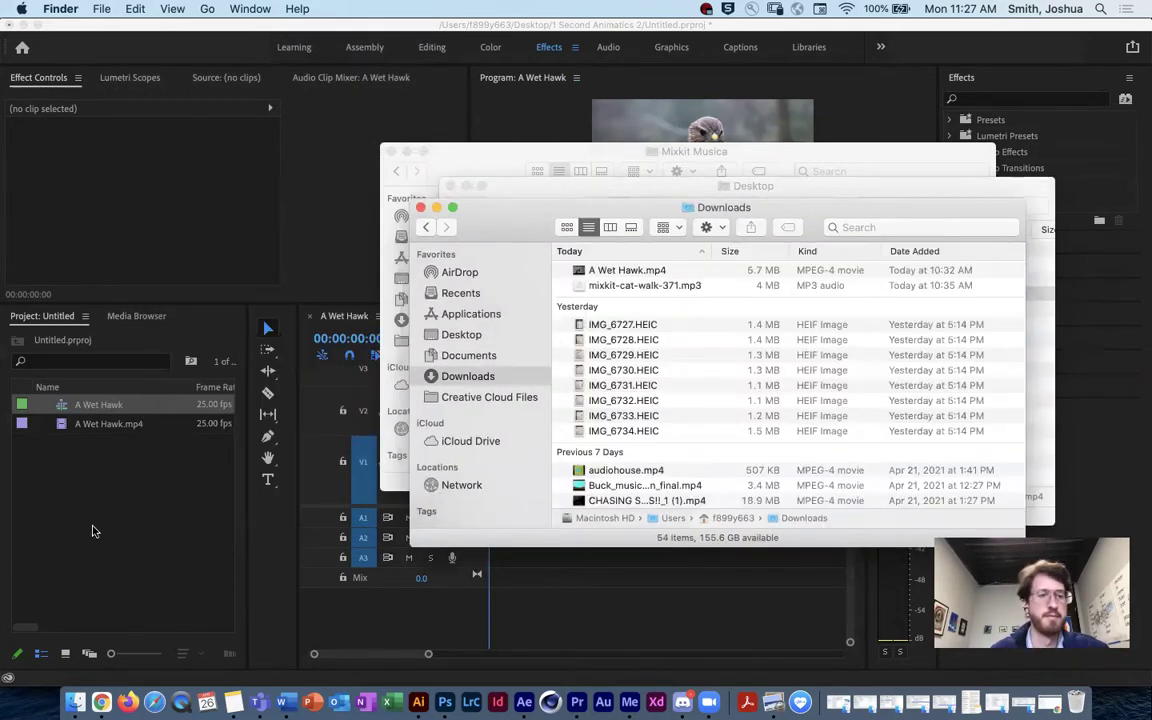
{"action": "left_click_drag", "start_coordinate": [101, 521], "coordinate": [110, 527]}
{"action": "left_click", "coordinate": [121, 509]}
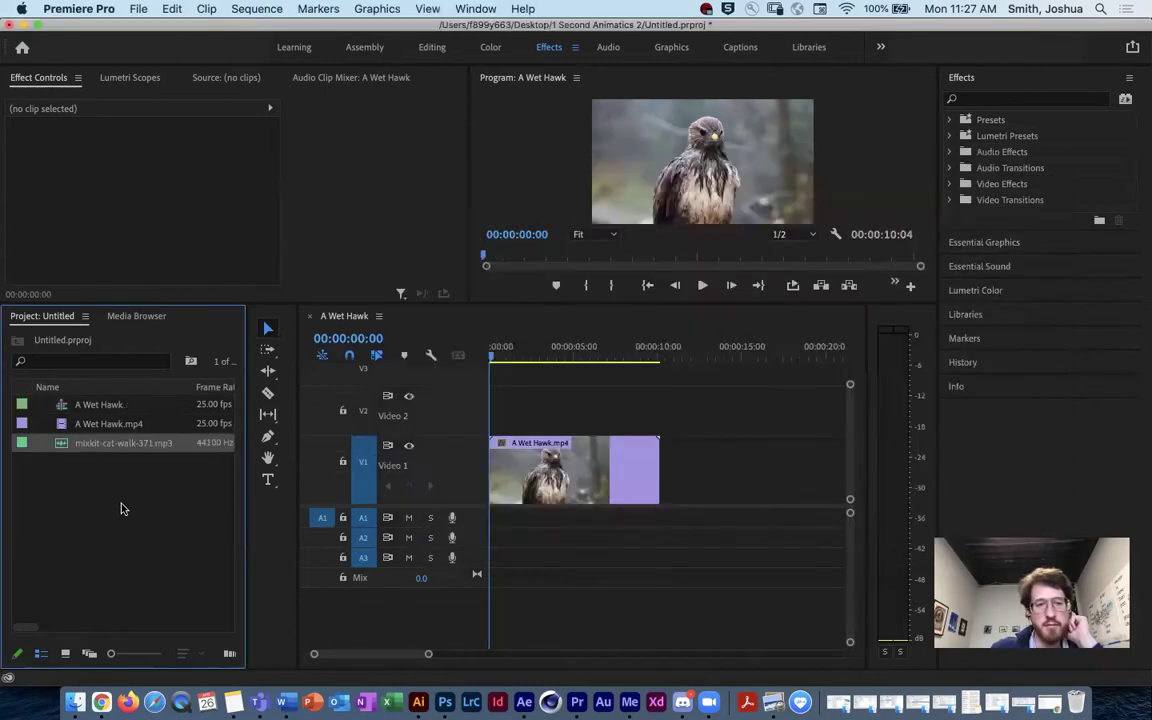
Place mixkit-cat-walk-371.mp3 on track A1 and trim about 14 seconds off its beginning, keeping the clip at the sequence start.
{"action": "left_click_drag", "start_coordinate": [60, 441], "coordinate": [514, 532]}
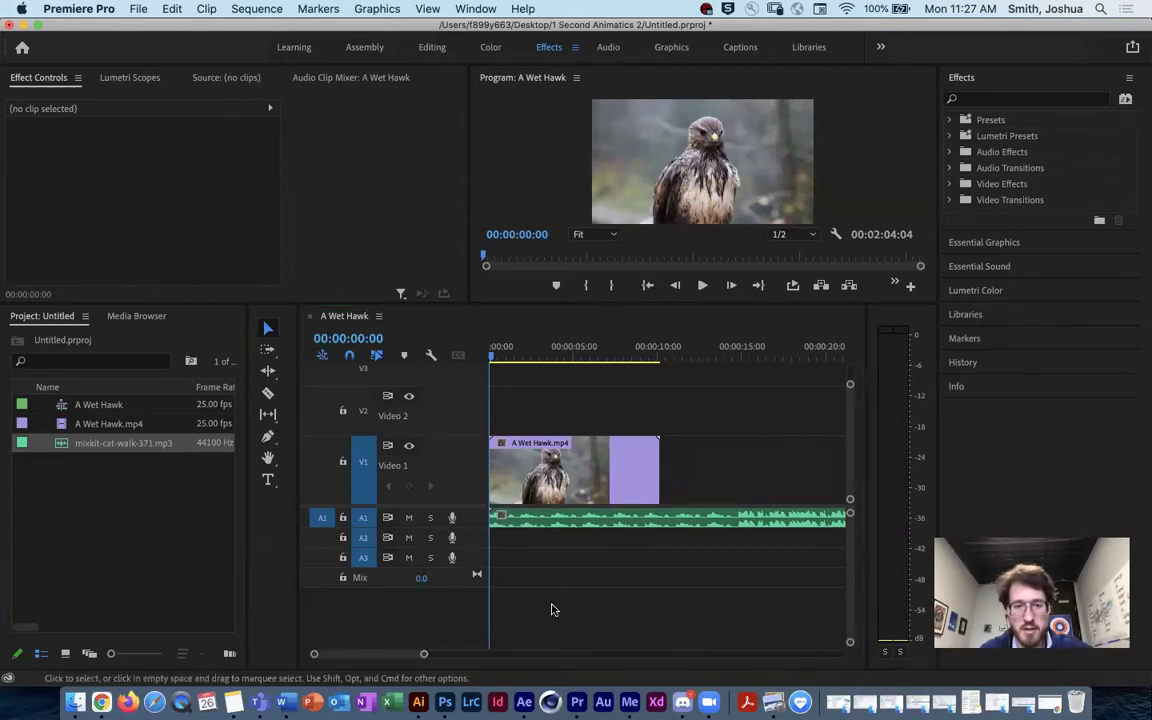
{"action": "mouse_move", "coordinate": [425, 657]}
{"action": "left_mouse_down"}
{"action": "mouse_move", "coordinate": [442, 657]}
{"action": "mouse_move", "coordinate": [398, 656]}
{"action": "mouse_move", "coordinate": [424, 656]}
{"action": "left_mouse_up"}
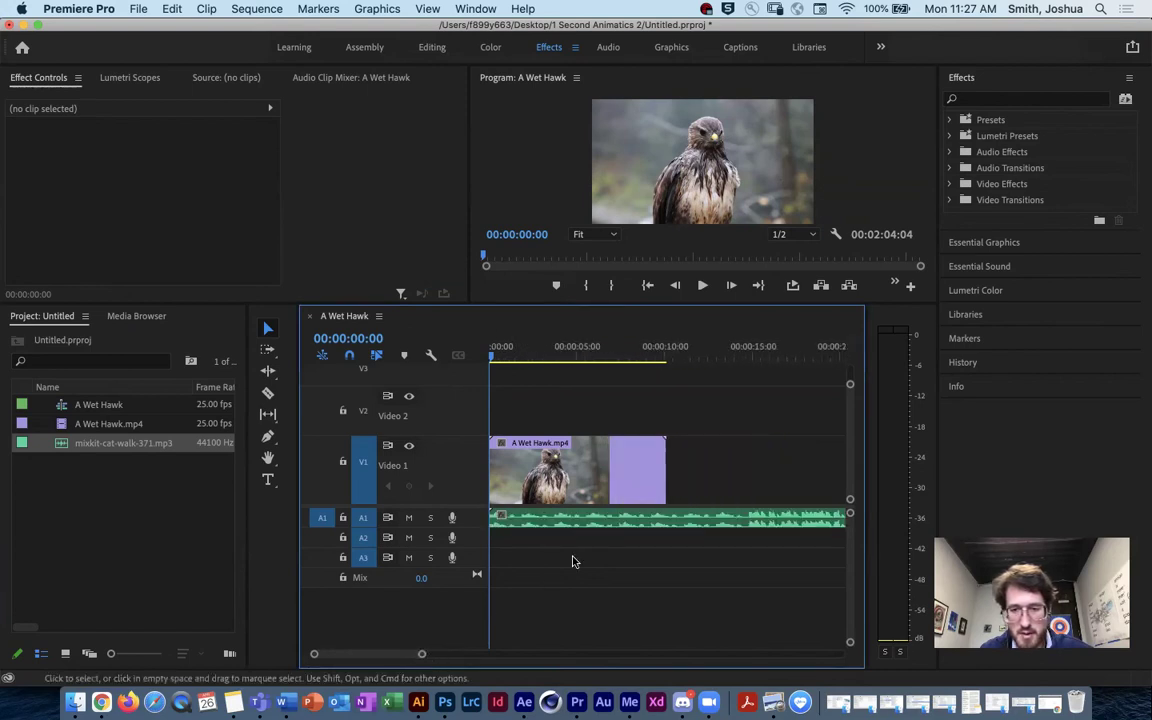
{"action": "left_click_drag", "start_coordinate": [491, 518], "coordinate": [515, 518]}
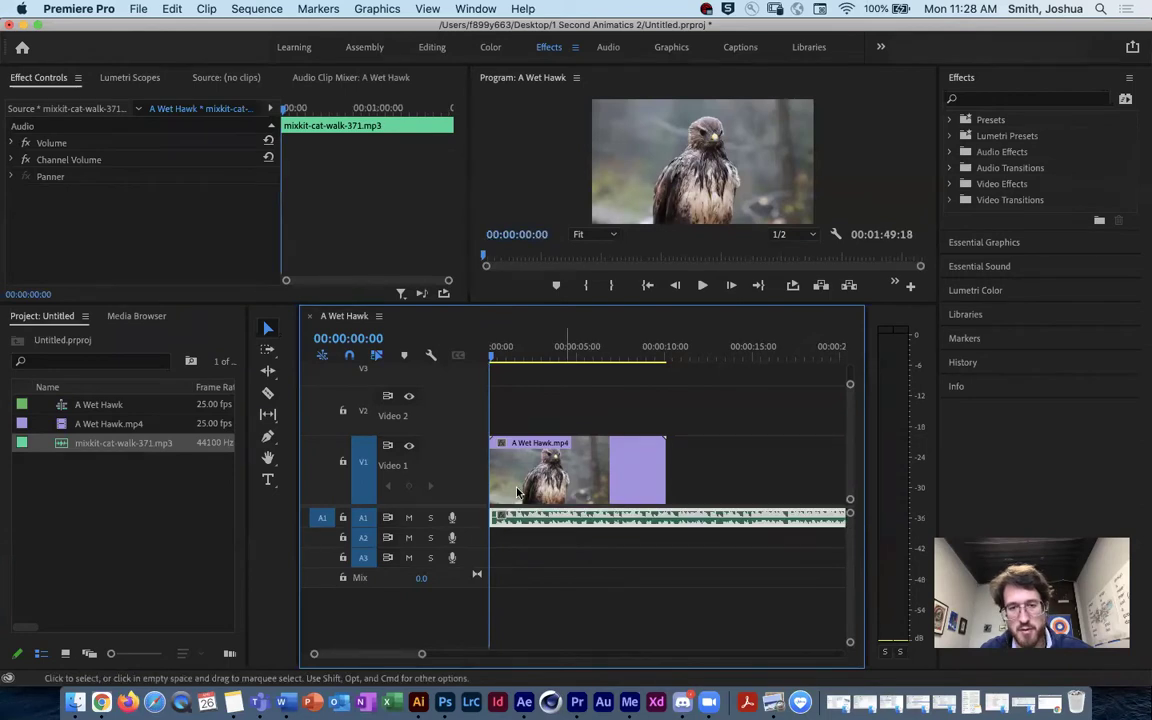
Play the opening of the sequence and trim about six frames off the beginning of the A1 music clip, keeping it at the sequence start.
{"action": "key", "text": "space"}
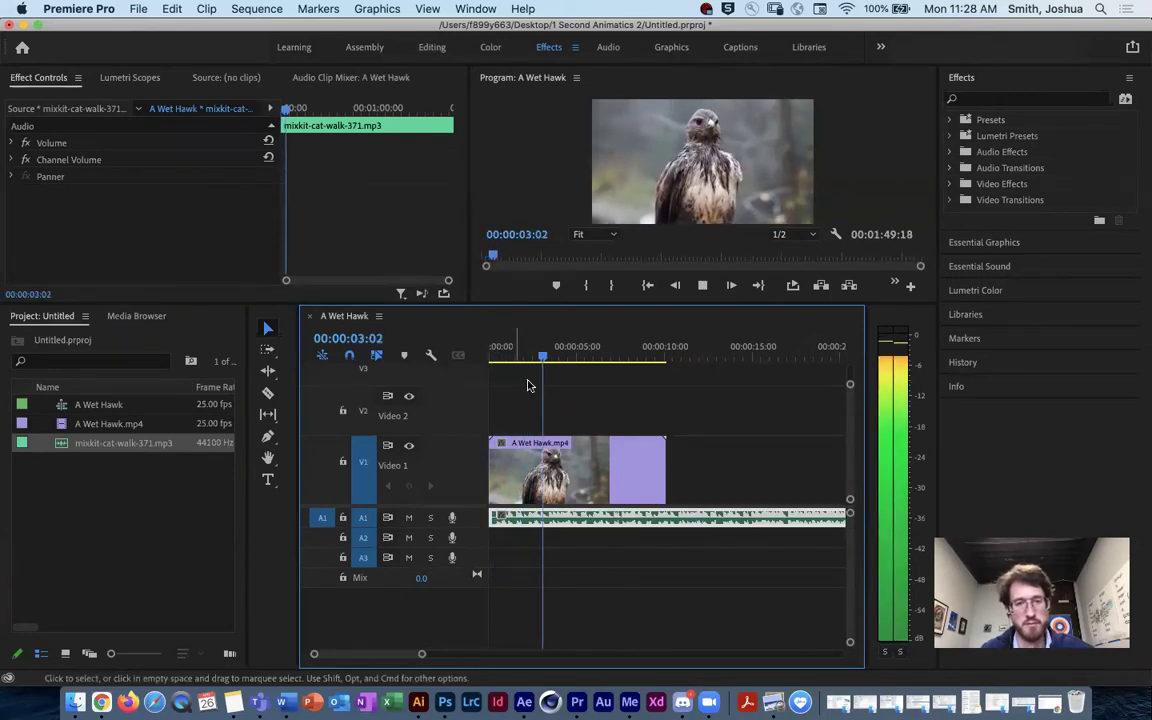
{"action": "key", "text": "space"}
{"action": "left_click_drag", "start_coordinate": [557, 357], "coordinate": [490, 357]}
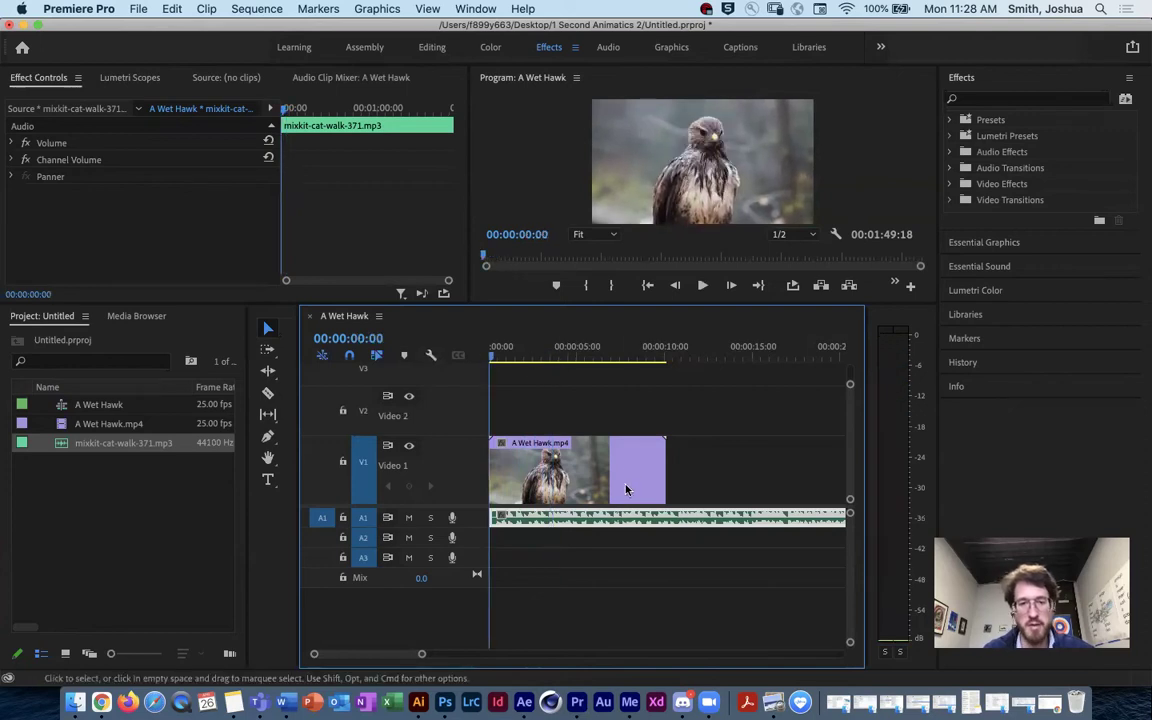
{"action": "left_click_drag", "start_coordinate": [421, 654], "coordinate": [369, 654]}
{"action": "left_click_drag", "start_coordinate": [491, 517], "coordinate": [502, 517]}
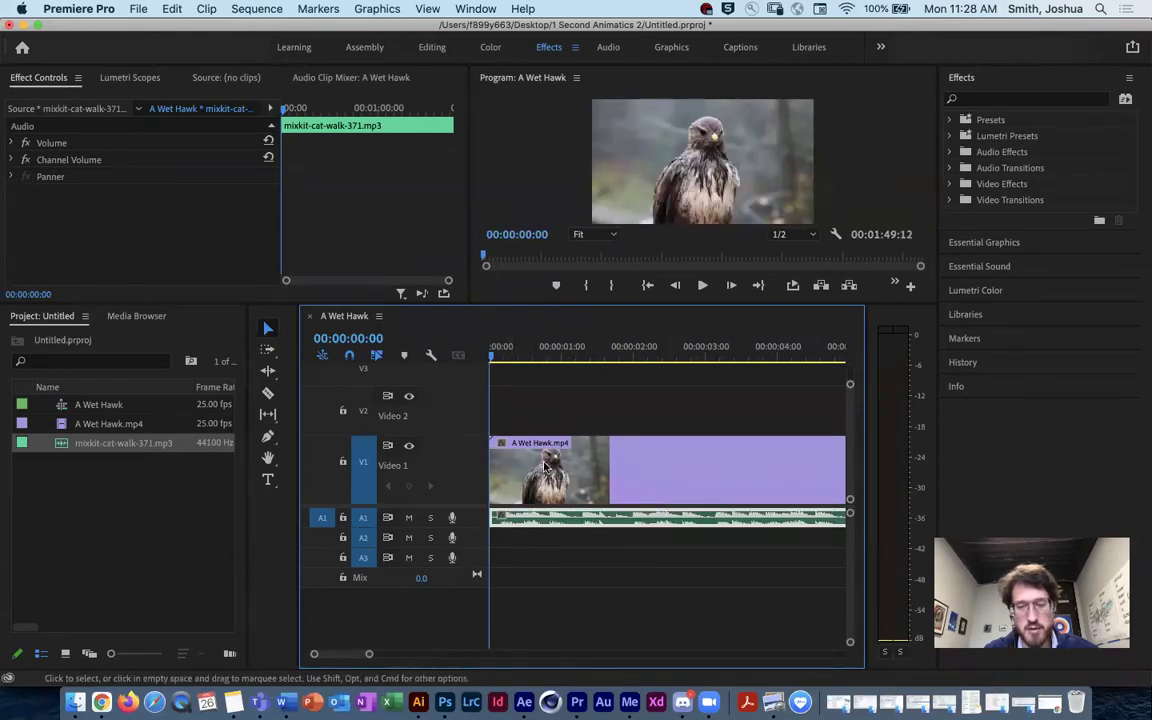
Select the A Wet Hawk.mp4 clip and examine its Motion and Opacity settings and the available blend modes.
{"action": "left_click", "coordinate": [545, 466]}
{"action": "key", "text": "space"}
{"action": "left_click", "coordinate": [492, 357]}
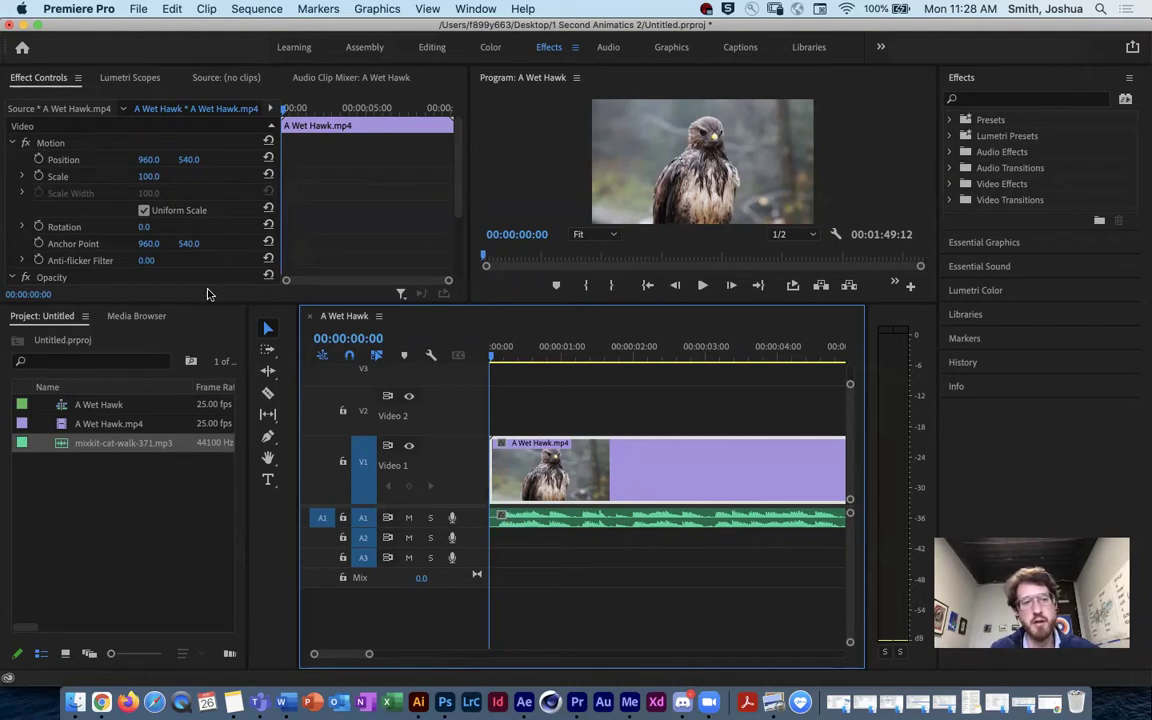
{"action": "scroll", "coordinate": [198, 222], "scroll_direction": "down", "scroll_amount": 3}
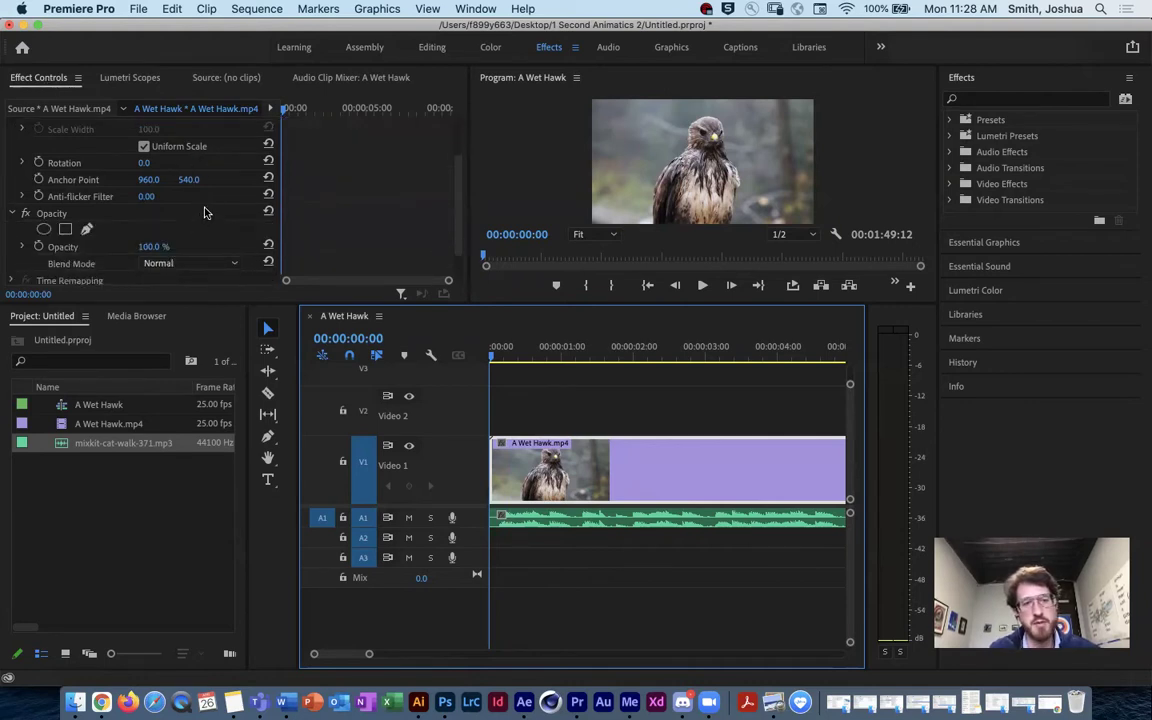
{"action": "scroll", "coordinate": [204, 210], "scroll_direction": "down", "scroll_amount": 2}
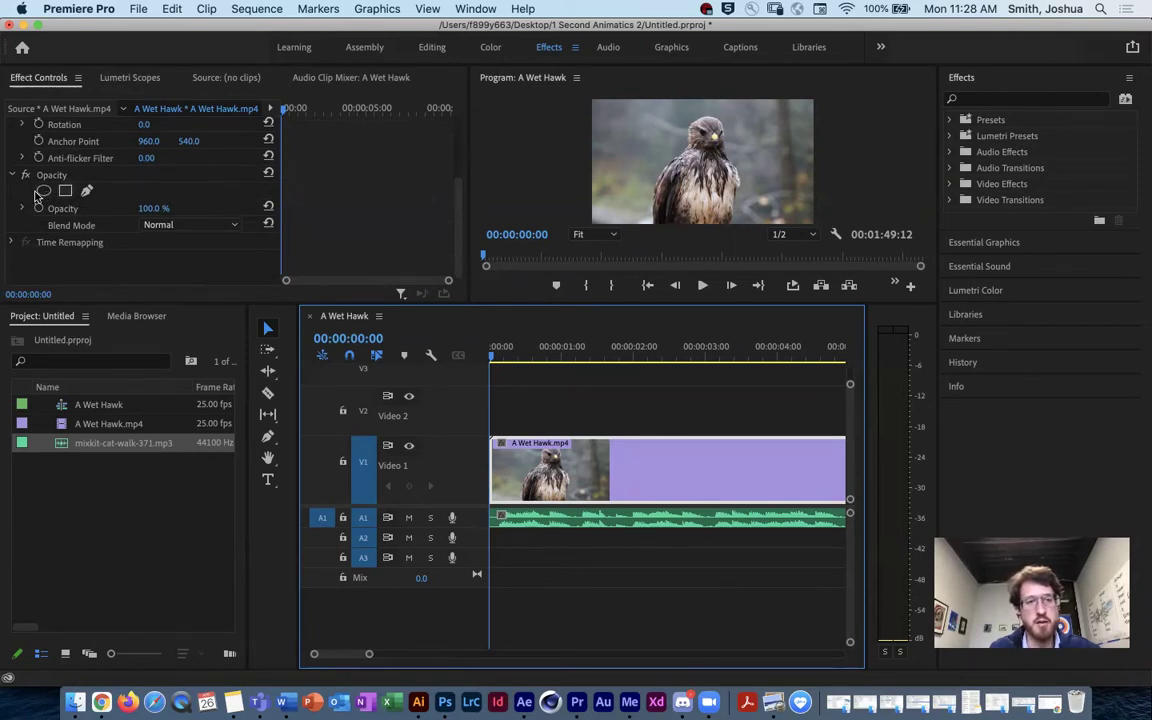
{"action": "left_click", "coordinate": [172, 225]}
{"action": "left_click", "coordinate": [182, 225]}
{"action": "left_click", "coordinate": [204, 228]}
{"action": "scroll", "coordinate": [213, 320], "scroll_direction": "up", "scroll_amount": 2}
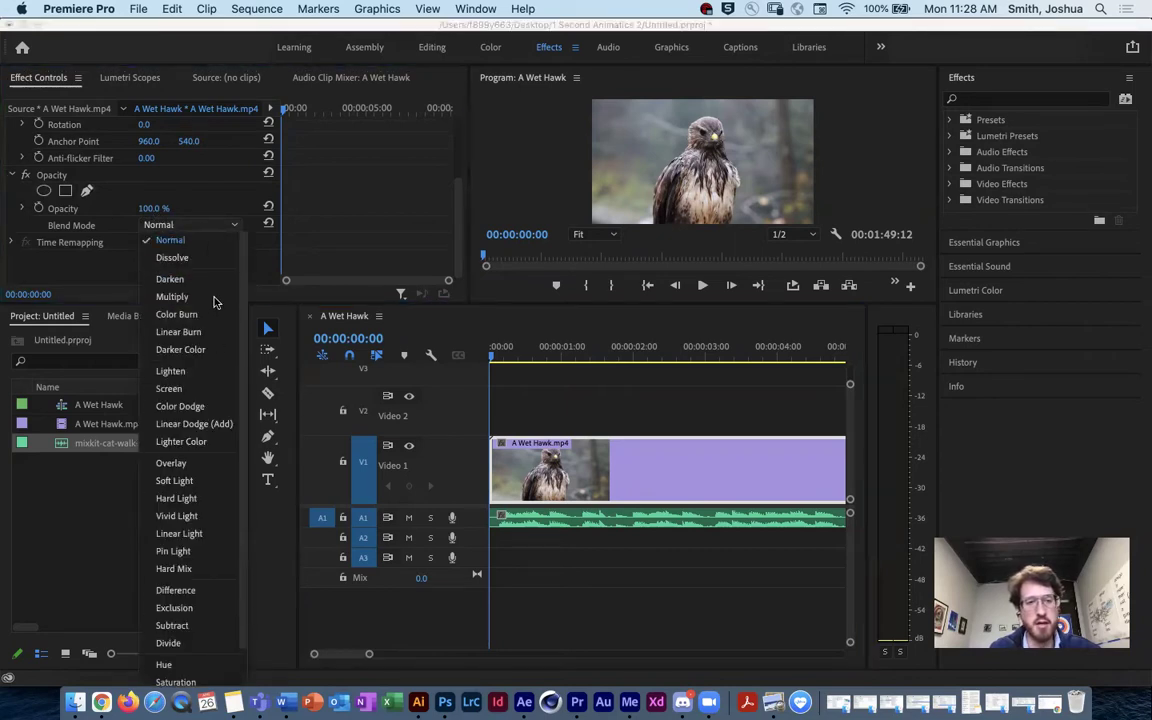
{"action": "left_click", "coordinate": [212, 226]}
{"action": "scroll", "coordinate": [220, 254], "scroll_direction": "up", "scroll_amount": 5}
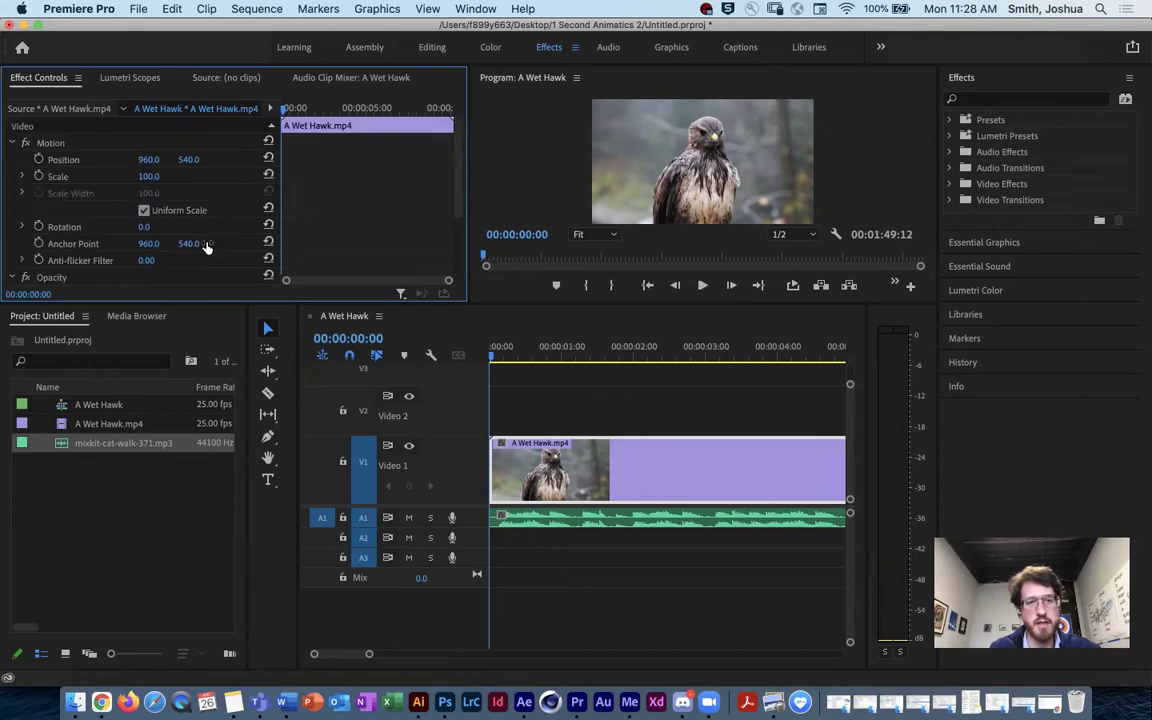
Split the A Wet Hawk.mp4 clip on V1 at 00:00:00:03.
{"action": "left_click_drag", "start_coordinate": [284, 113], "coordinate": [303, 118]}
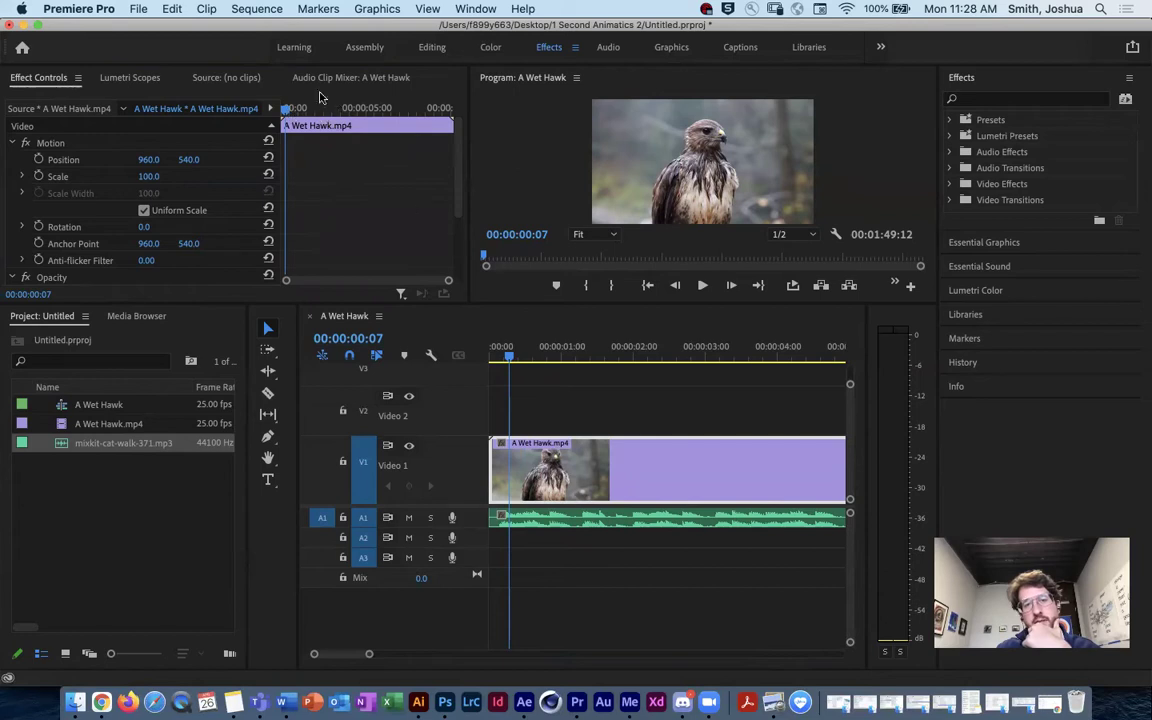
{"action": "left_click", "coordinate": [341, 232]}
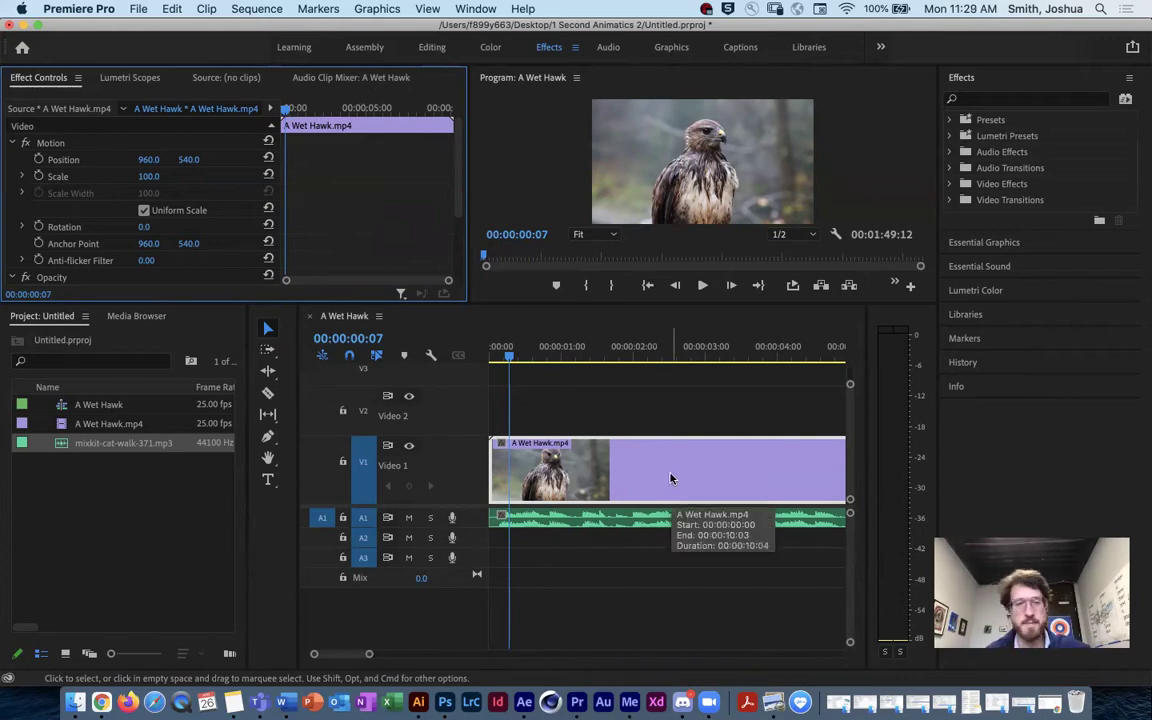
{"action": "left_click", "coordinate": [496, 360]}
{"action": "left_click_drag", "start_coordinate": [498, 367], "coordinate": [506, 366]}
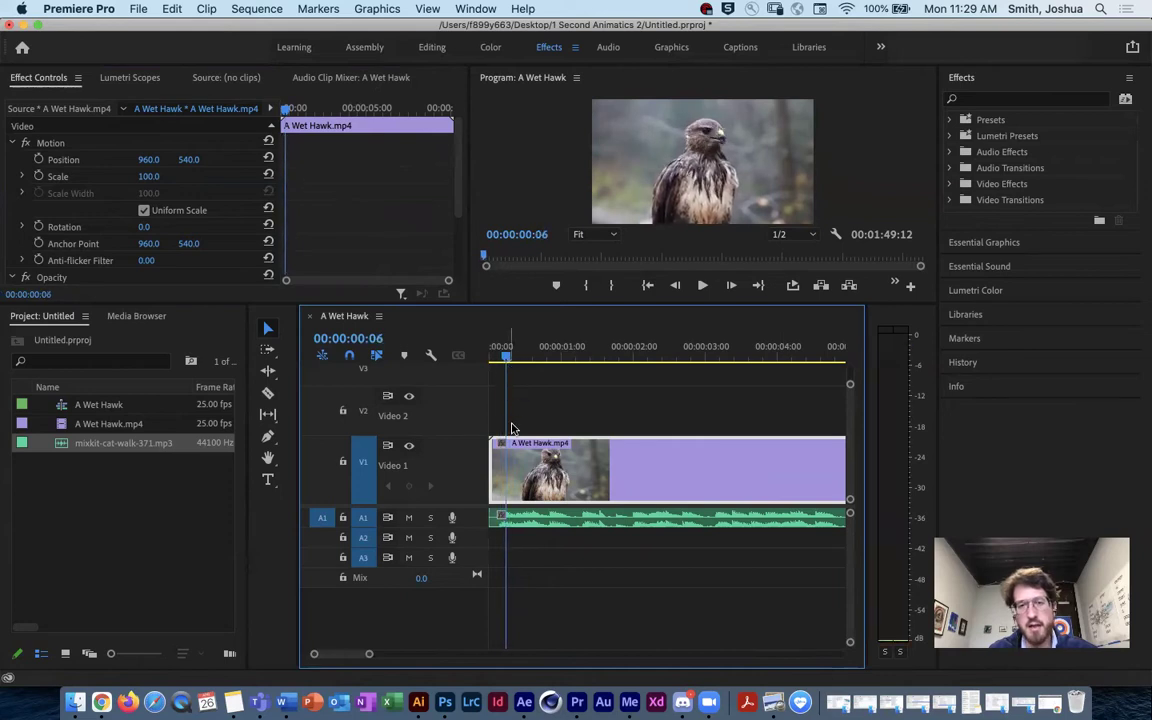
{"action": "left_click_drag", "start_coordinate": [500, 368], "coordinate": [500, 371]}
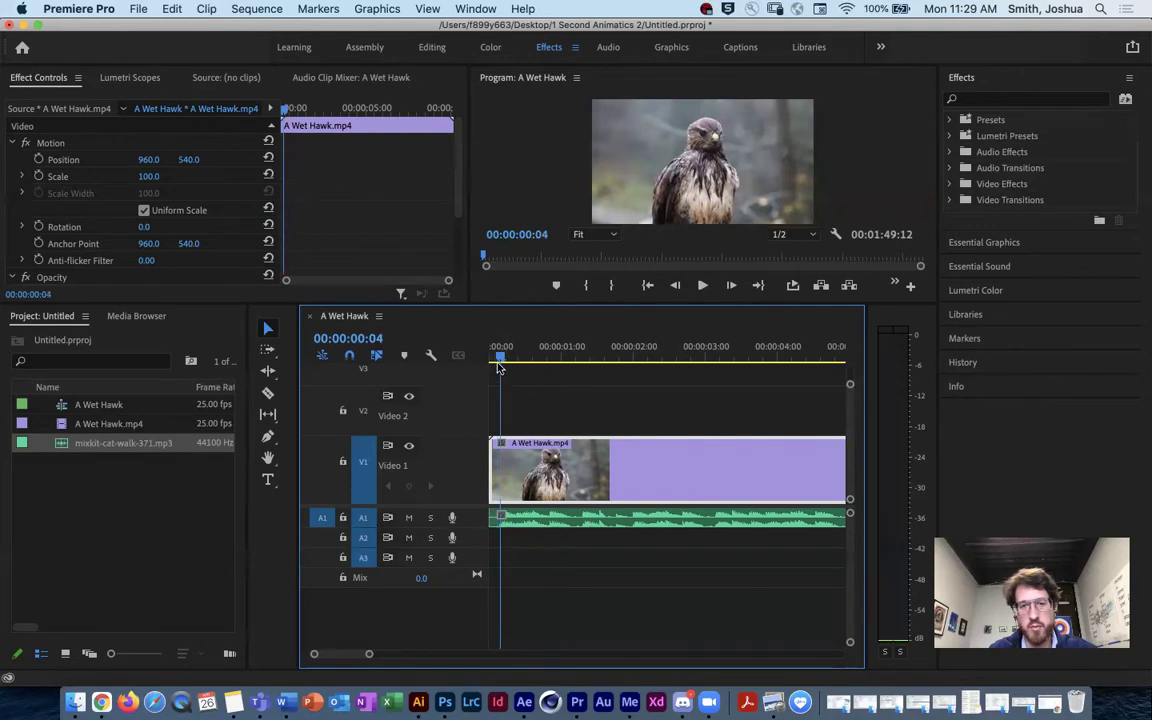
{"action": "left_click_drag", "start_coordinate": [500, 358], "coordinate": [497, 358]}
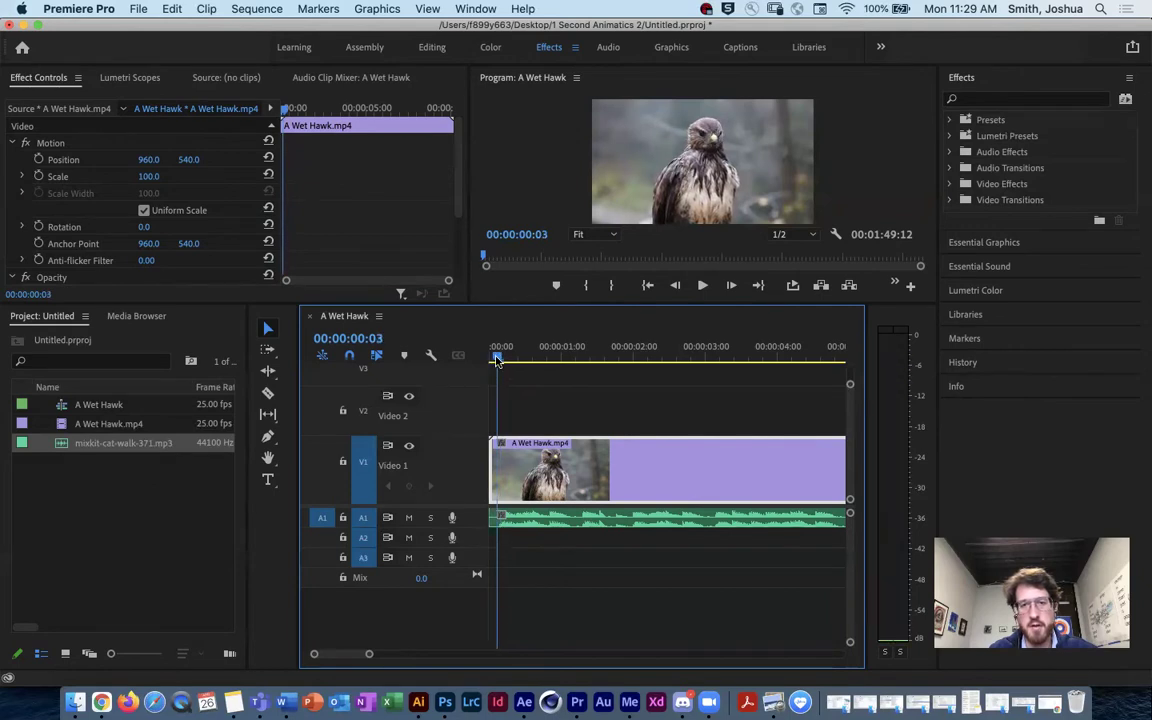
{"action": "left_click", "coordinate": [269, 394]}
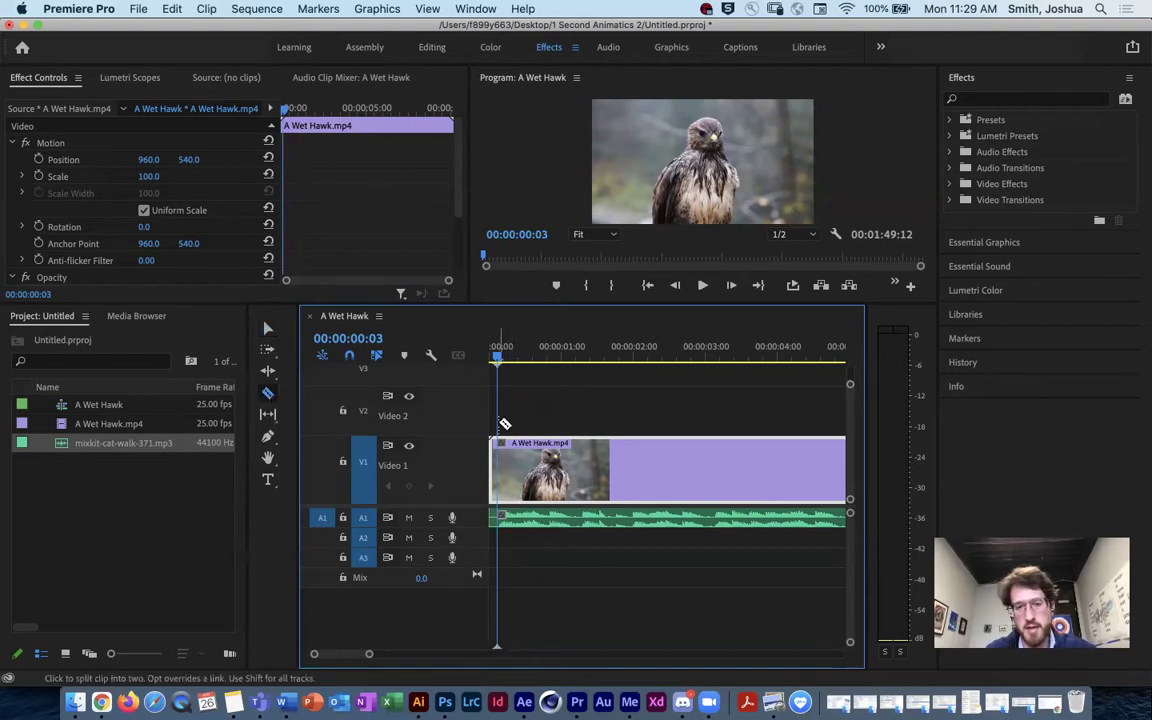
{"action": "key", "text": "v"}
{"action": "left_click", "coordinate": [560, 418]}
{"action": "left_click", "coordinate": [568, 466]}
{"action": "key", "text": "c"}
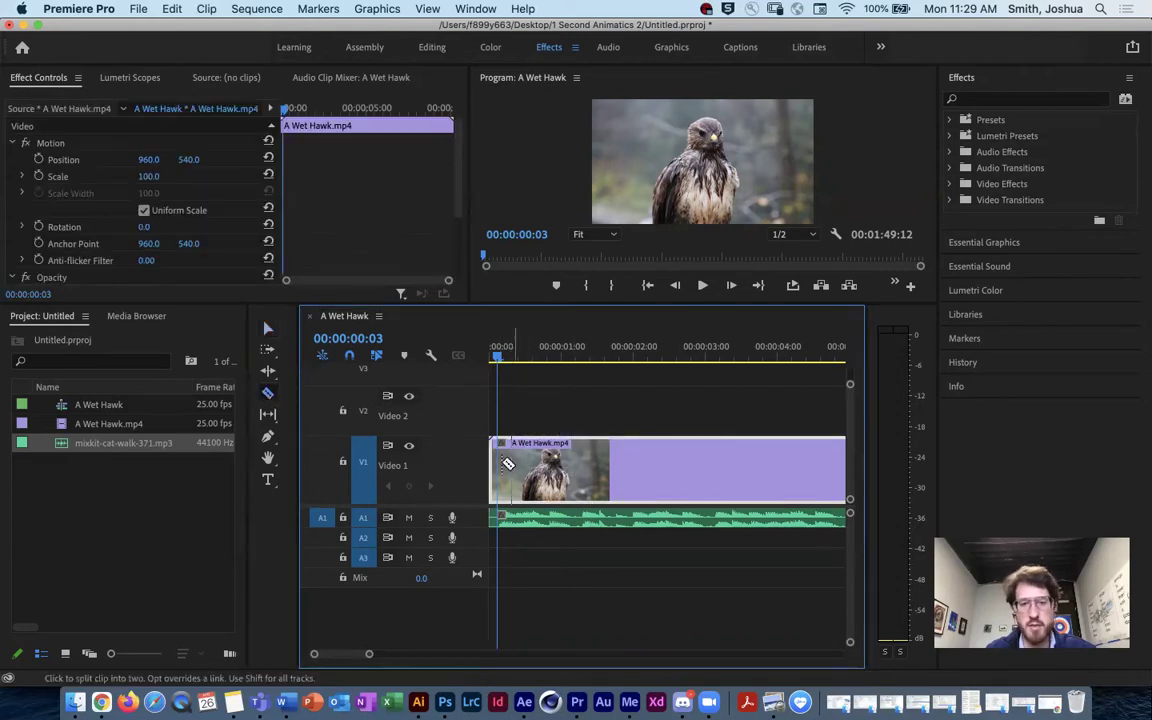
{"action": "left_click", "coordinate": [497, 478]}
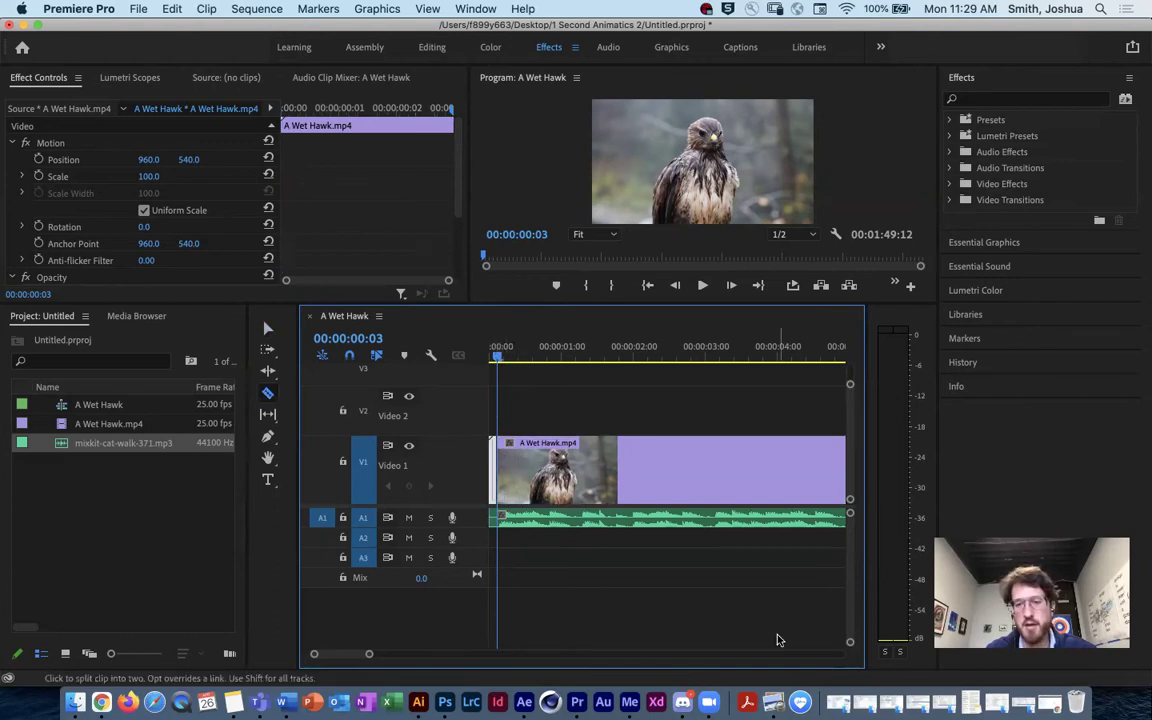
Split the remaining hawk clip on V1 at 00:00:00:08.
{"action": "left_click_drag", "start_coordinate": [369, 654], "coordinate": [840, 647]}
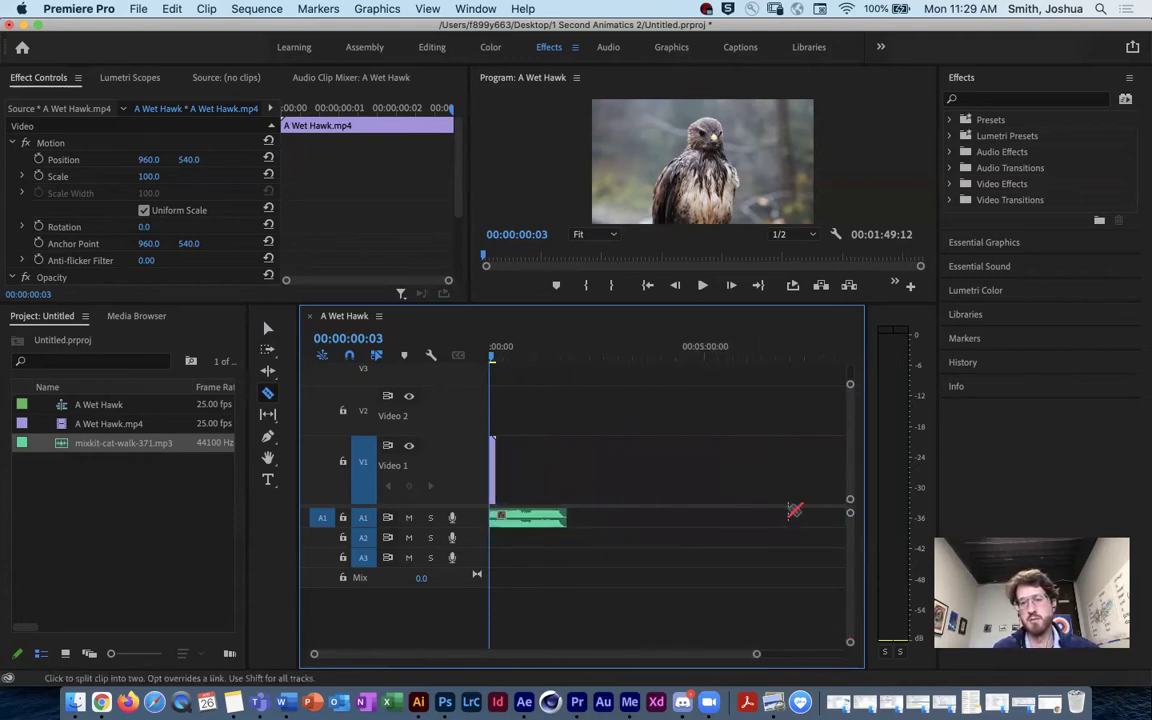
{"action": "left_click_drag", "start_coordinate": [748, 661], "coordinate": [519, 647]}
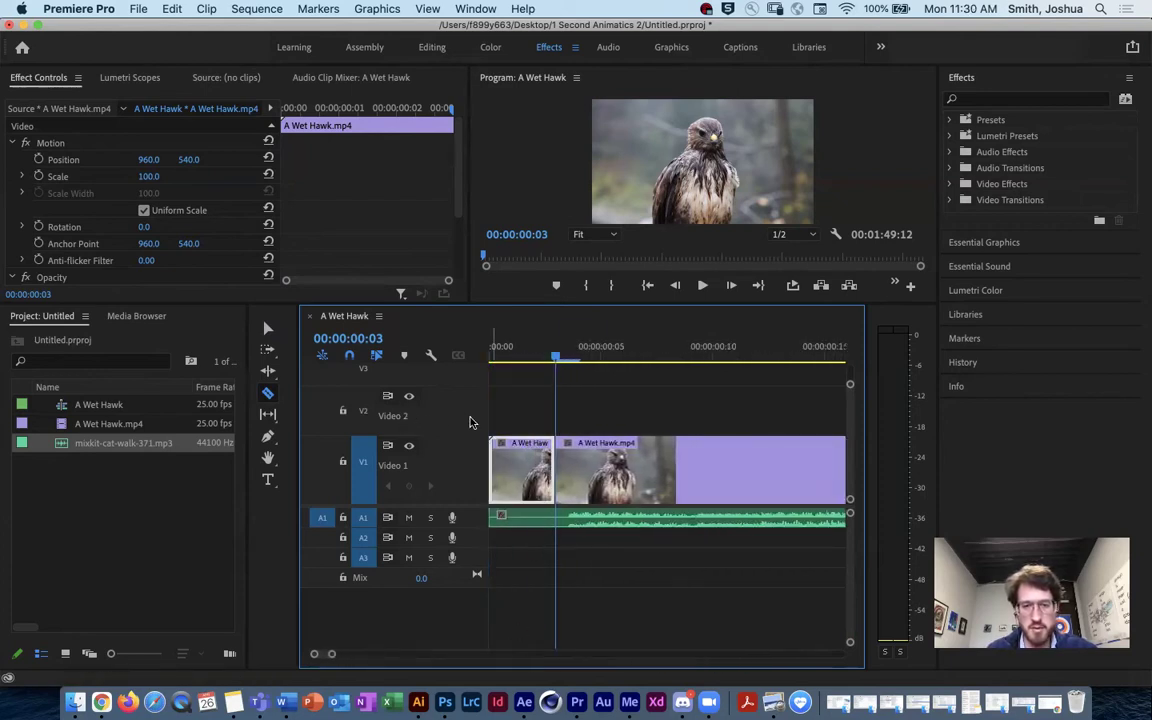
{"action": "left_click_drag", "start_coordinate": [553, 360], "coordinate": [645, 358]}
{"action": "key", "text": "Left"}
{"action": "key", "text": "Right"}
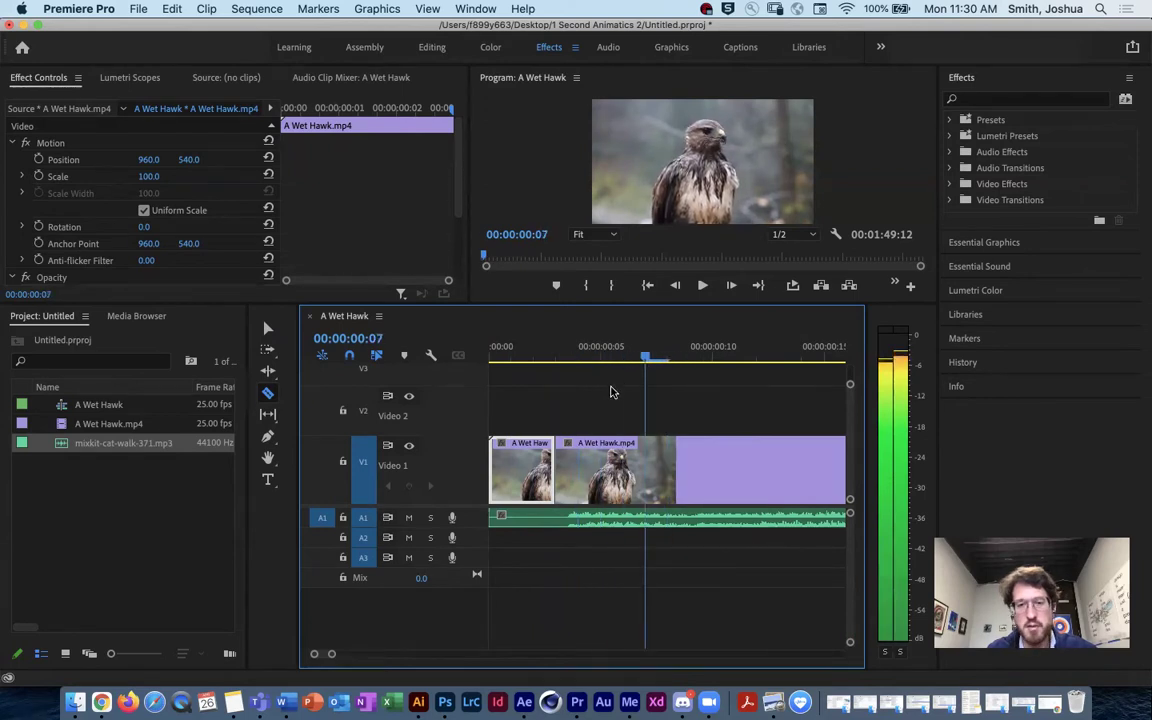
{"action": "key", "text": "Right"}
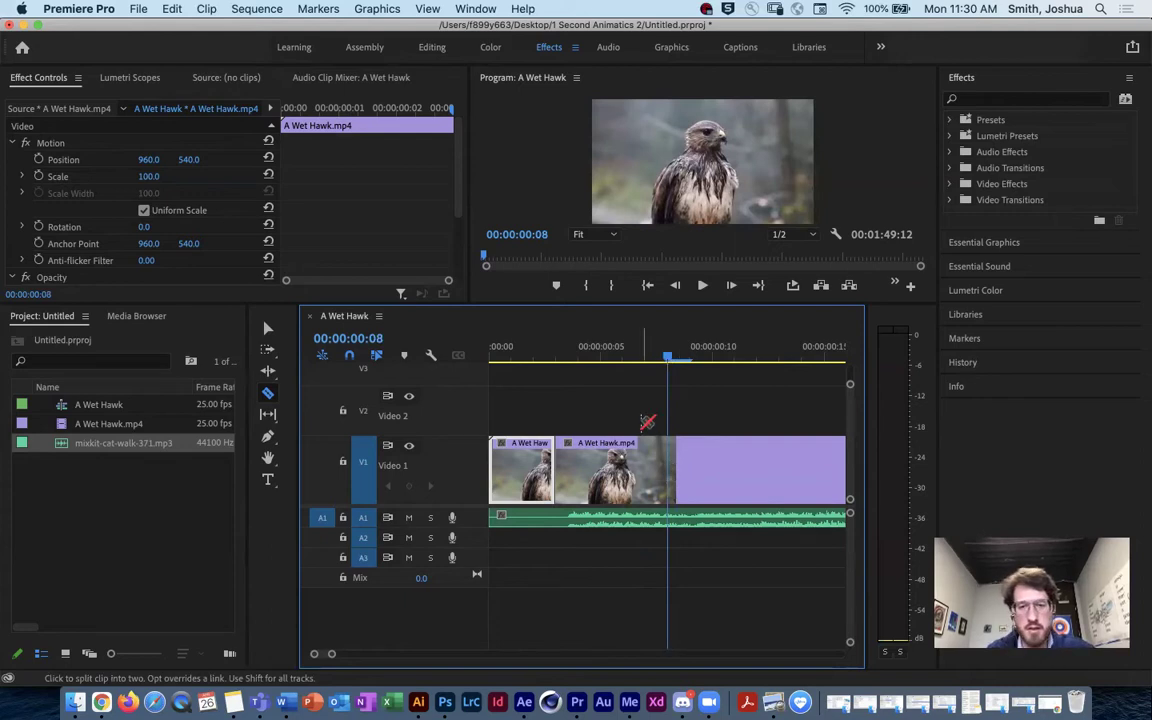
{"action": "key", "text": "v"}
{"action": "left_click", "coordinate": [679, 469]}
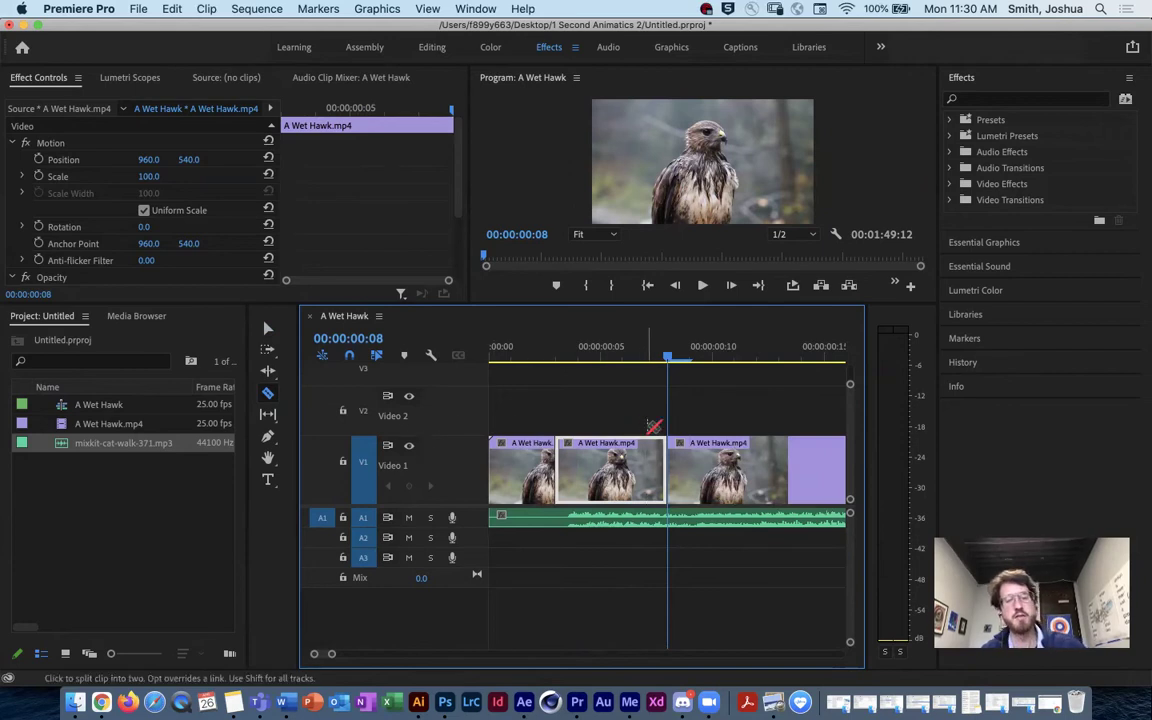
Maximize the timeline and try different heights for track V1.
{"action": "key", "text": "grave"}
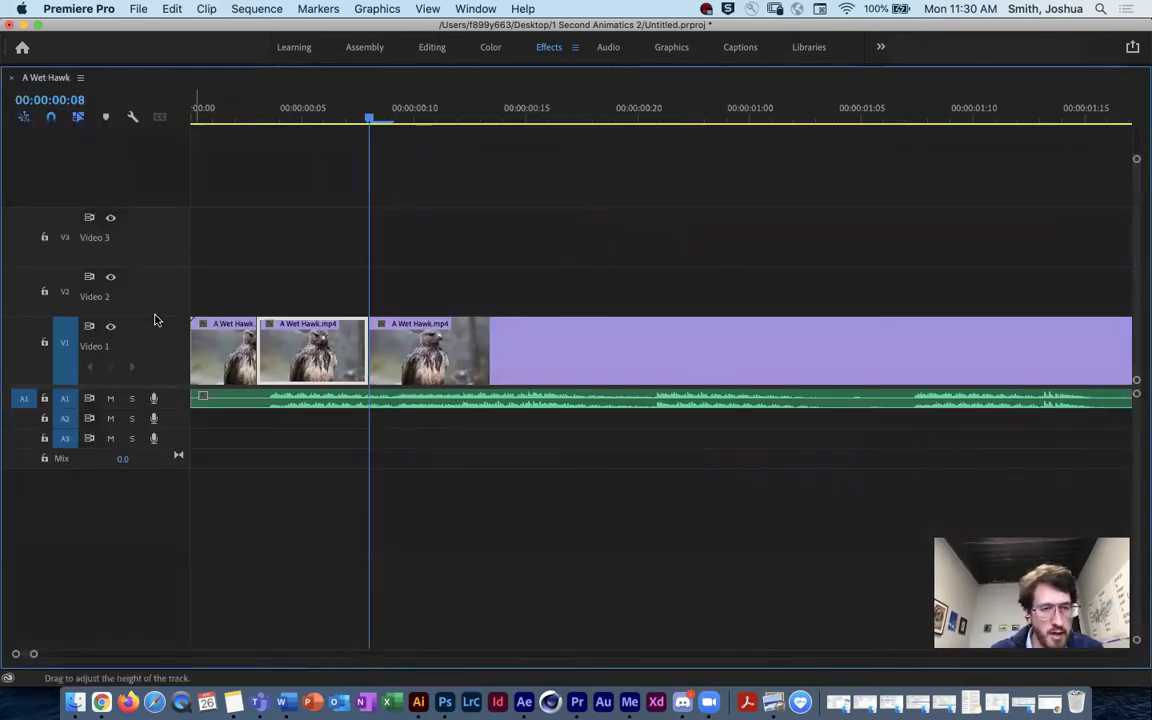
{"action": "left_click_drag", "start_coordinate": [155, 317], "coordinate": [161, 357]}
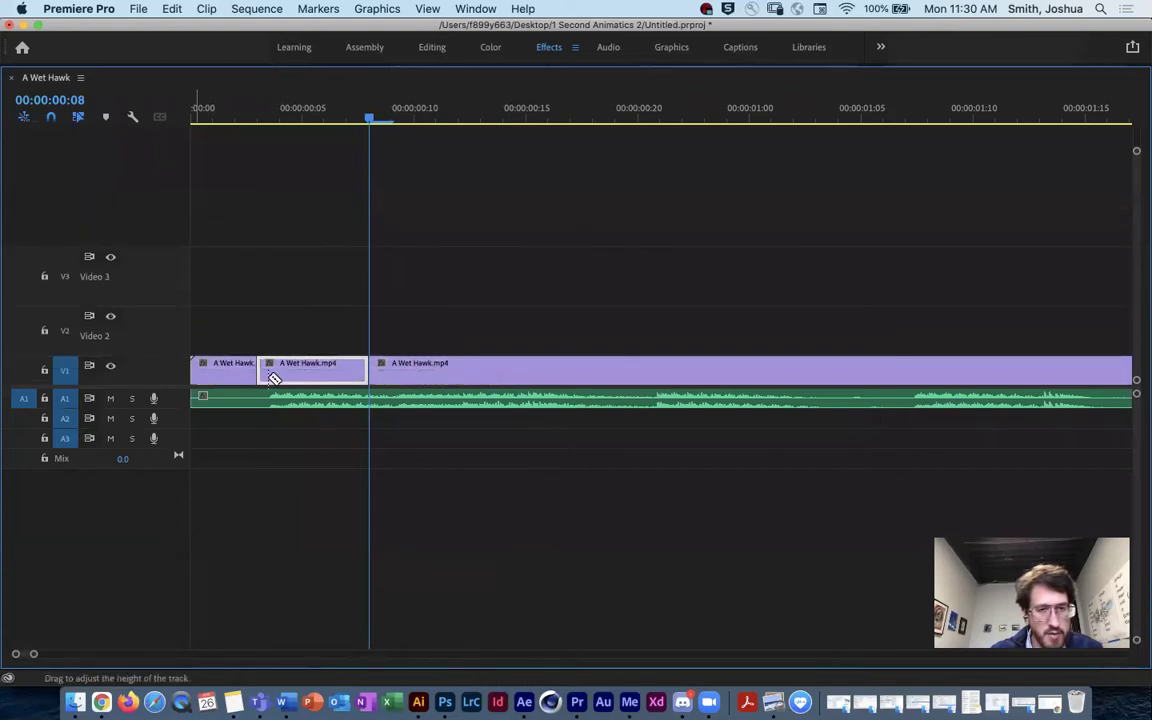
{"action": "left_click_drag", "start_coordinate": [160, 357], "coordinate": [170, 298]}
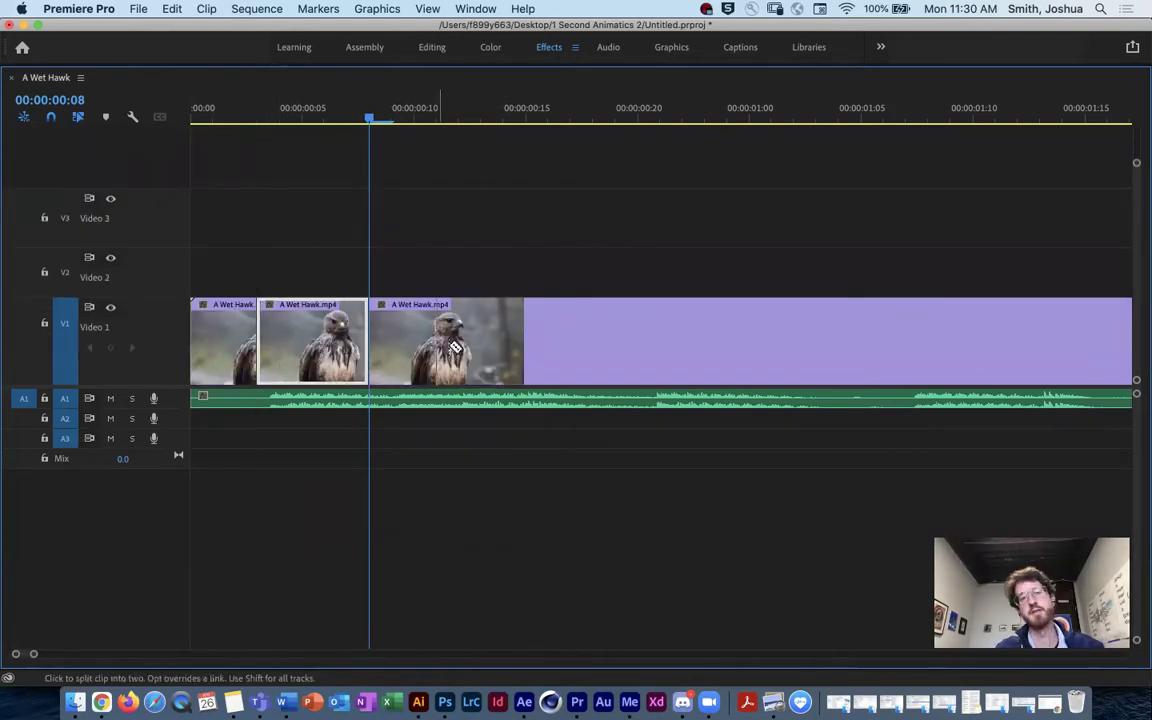
{"action": "key", "text": "v"}
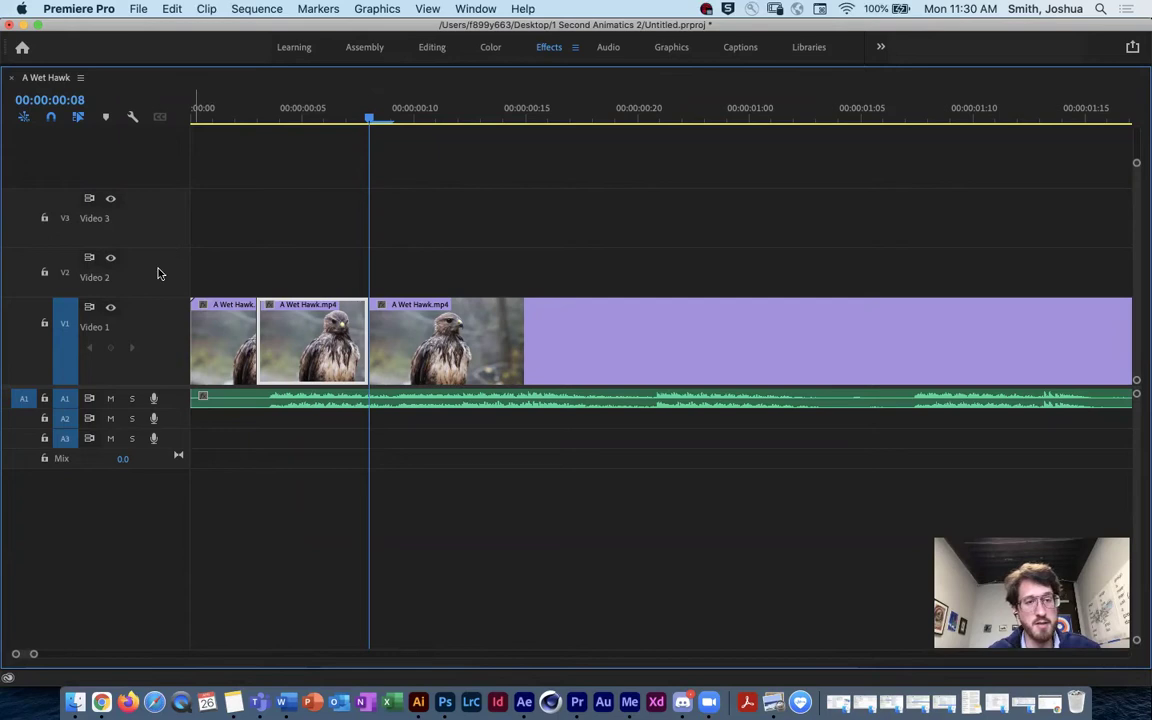
{"action": "left_click_drag", "start_coordinate": [140, 272], "coordinate": [166, 331]}
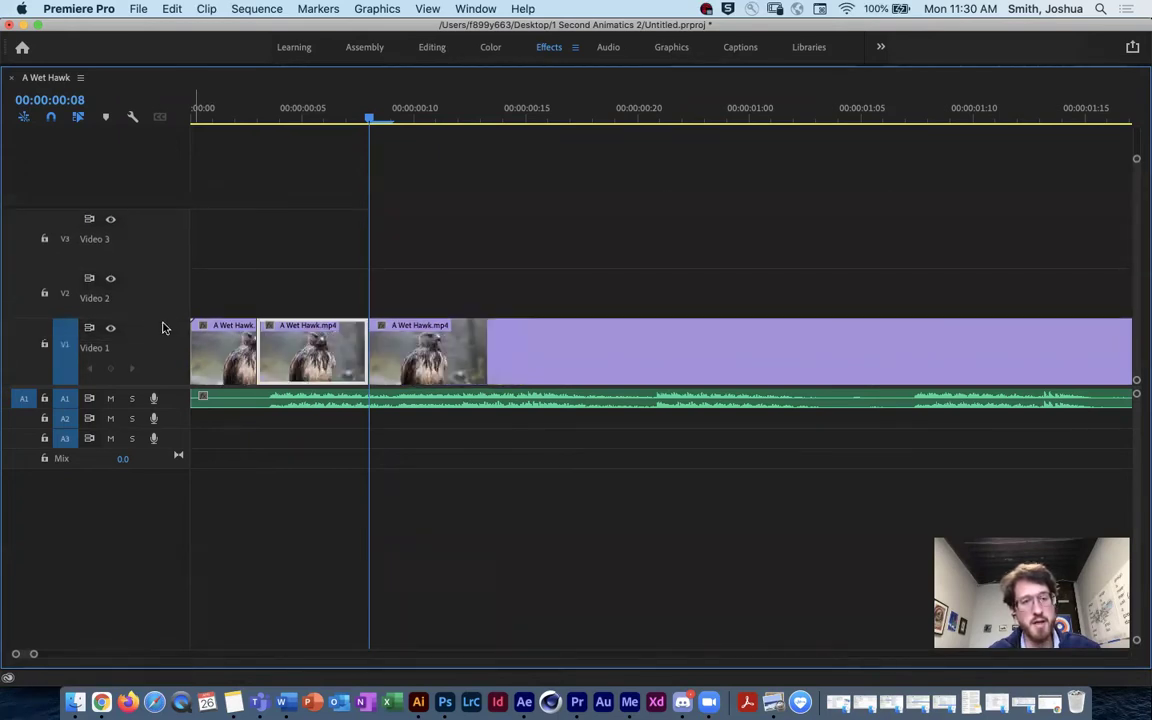
Move the long third hawk clip along V1 to start at about 00:00:01:04, and restore the panel layout.
{"action": "left_click_drag", "start_coordinate": [373, 123], "coordinate": [235, 125]}
{"action": "key", "text": "Right"}
{"action": "key", "text": "Right"}
{"action": "key", "text": "Right"}
{"action": "key", "text": "Right"}
{"action": "key", "text": "Right"}
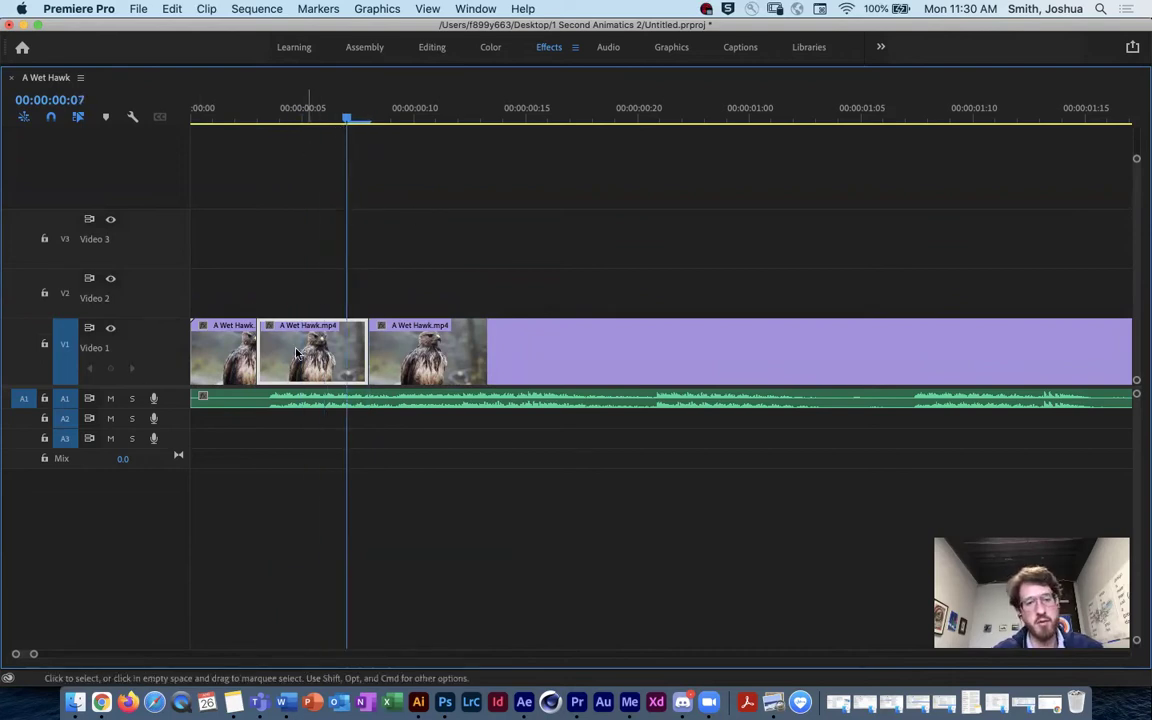
{"action": "left_click_drag", "start_coordinate": [481, 357], "coordinate": [939, 352]}
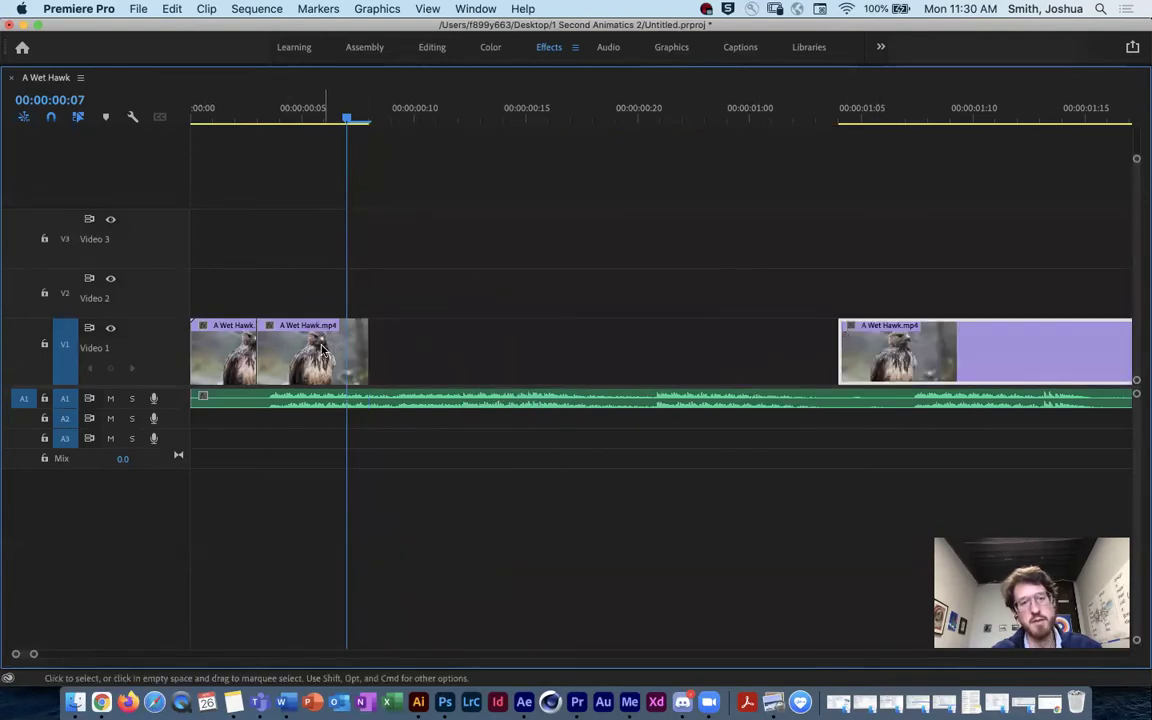
{"action": "left_click_drag", "start_coordinate": [365, 116], "coordinate": [321, 129]}
{"action": "key", "text": "grave"}
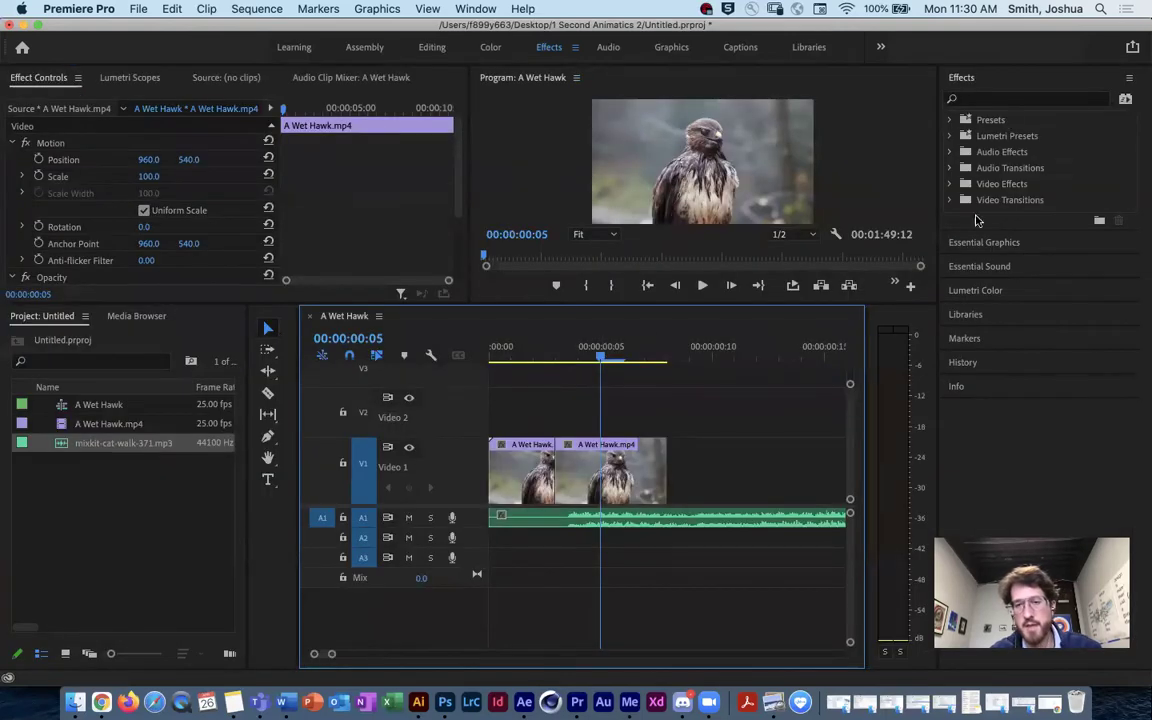
Duplicate the second hawk clip from V1 onto V2, starting at 00:00:00:08 where the original ends.
{"action": "left_click_drag", "start_coordinate": [600, 358], "coordinate": [622, 370]}
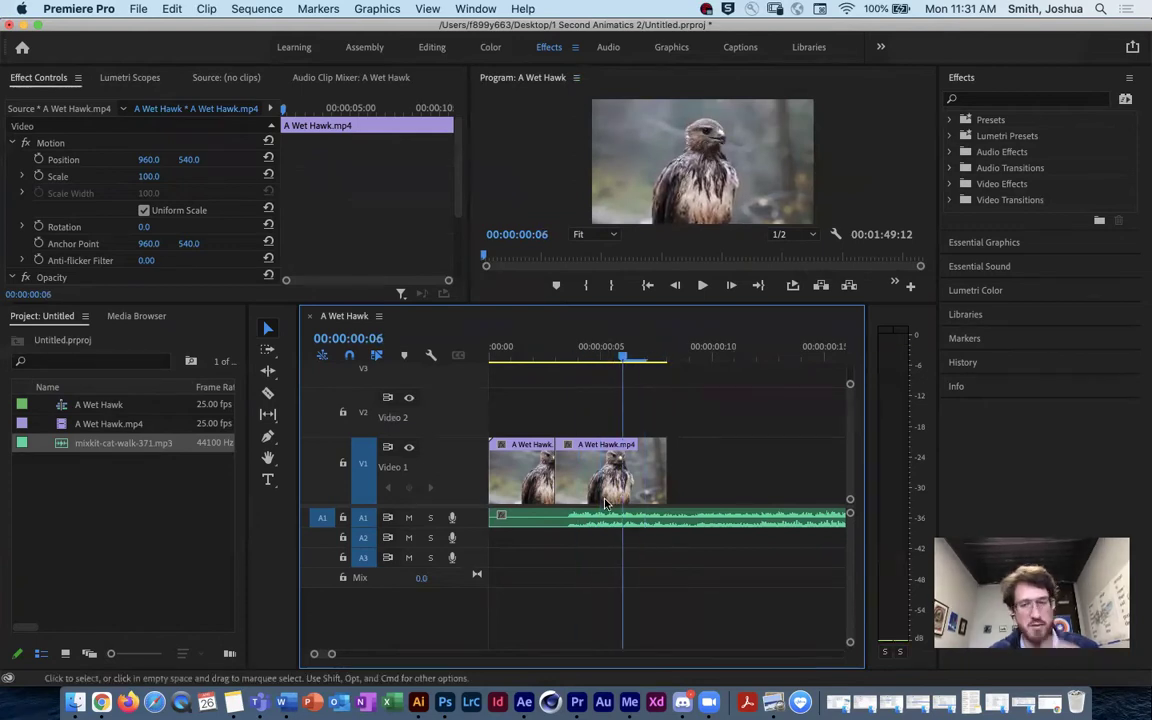
{"action": "left_click_drag", "start_coordinate": [615, 475], "coordinate": [719, 420]}
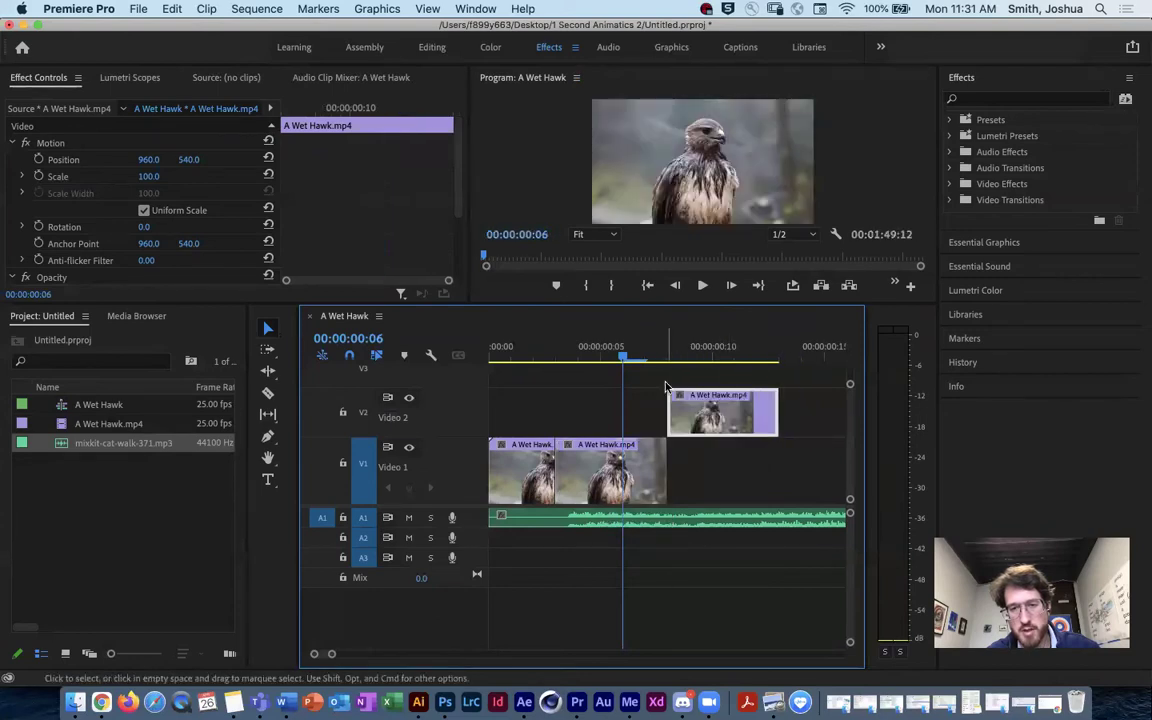
{"action": "mouse_move", "coordinate": [622, 358]}
{"action": "left_mouse_down"}
{"action": "mouse_move", "coordinate": [603, 365]}
{"action": "mouse_move", "coordinate": [674, 373]}
{"action": "mouse_move", "coordinate": [585, 366]}
{"action": "mouse_move", "coordinate": [713, 368]}
{"action": "mouse_move", "coordinate": [622, 368]}
{"action": "left_mouse_up"}
{"action": "left_click", "coordinate": [606, 362]}
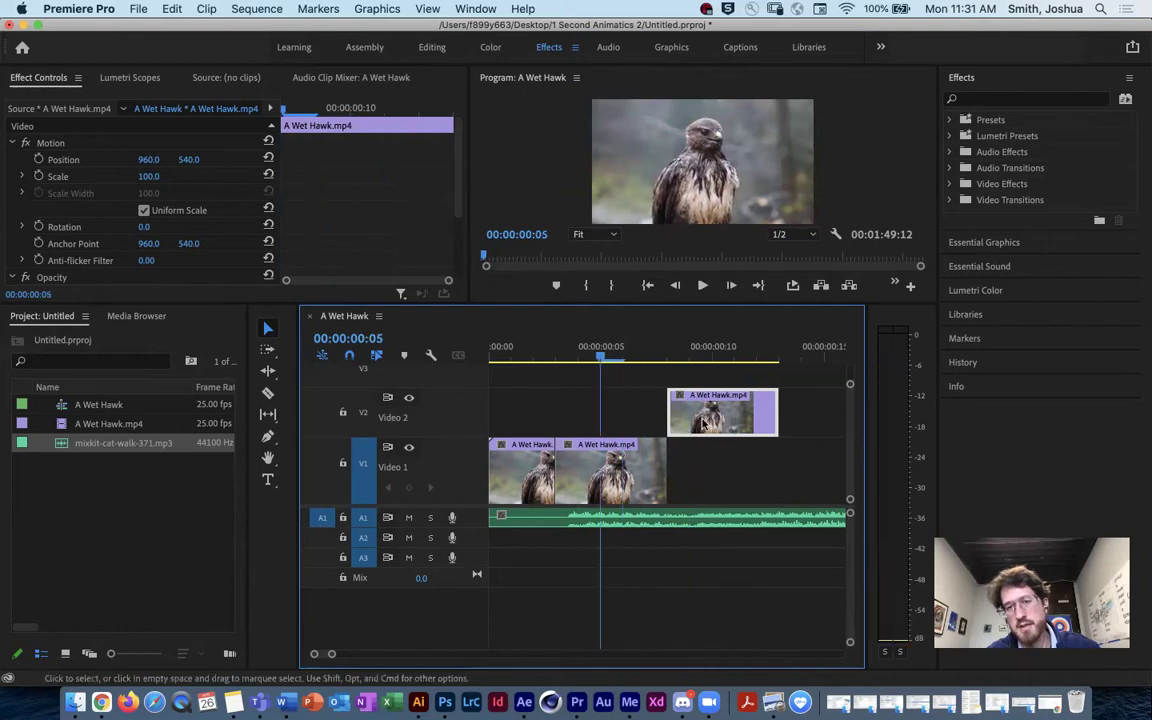
Scrub and play through the second hawk clip on V1 and its copy on V2 to examine the hawk's movement.
{"action": "left_click", "coordinate": [626, 458]}
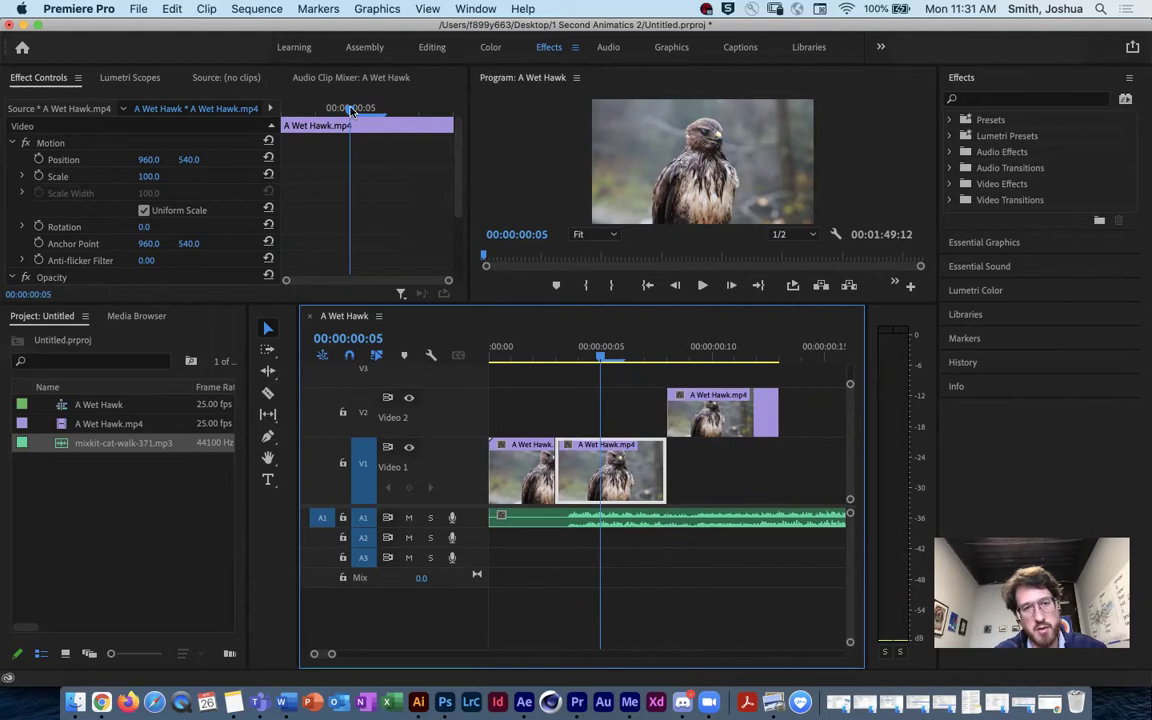
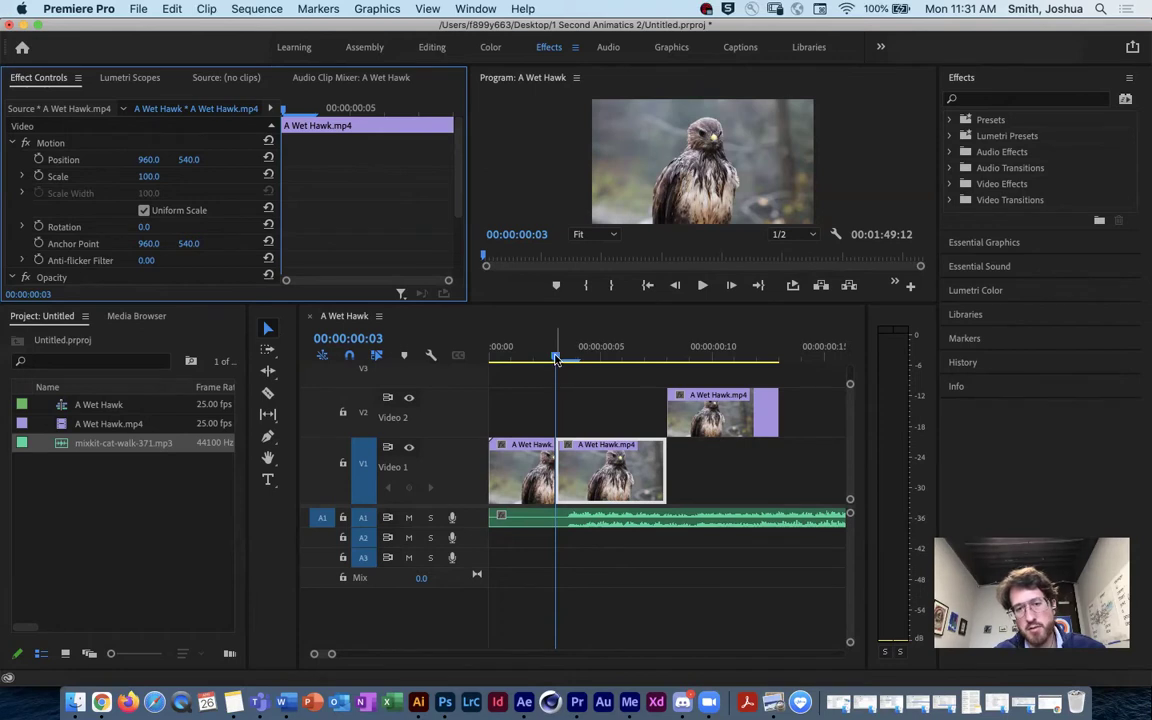
{"action": "mouse_move", "coordinate": [281, 111]}
{"action": "left_mouse_down"}
{"action": "mouse_move", "coordinate": [378, 112]}
{"action": "mouse_move", "coordinate": [285, 121]}
{"action": "left_mouse_up"}
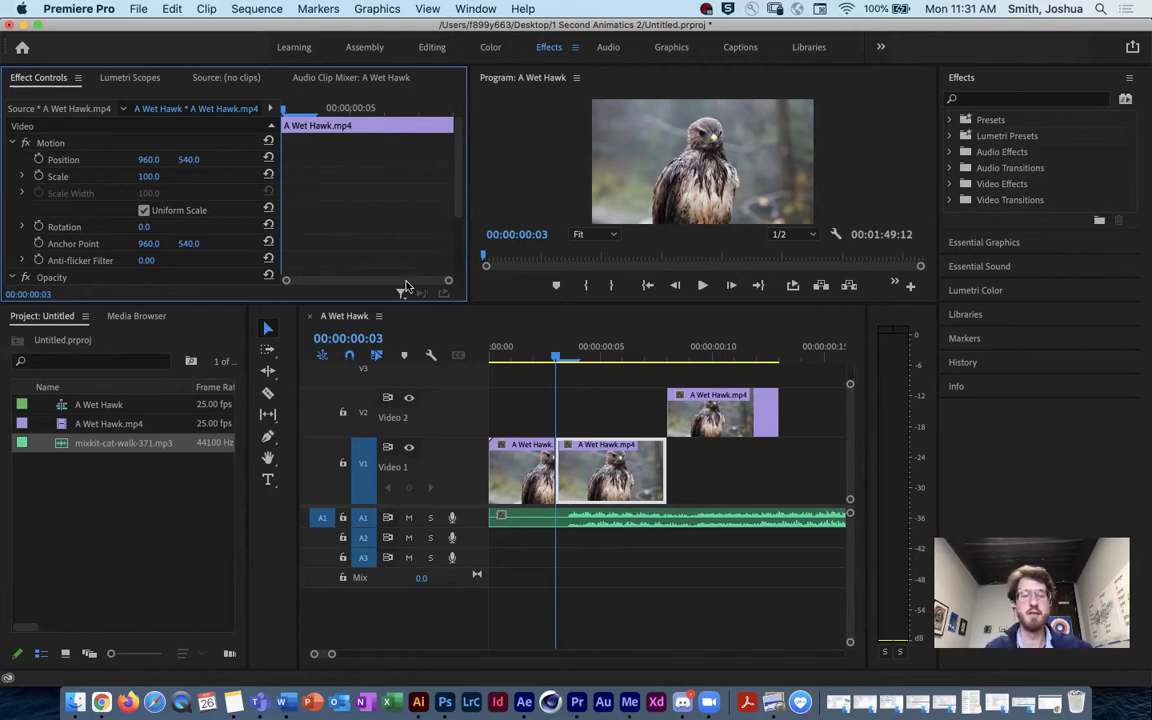
{"action": "left_click", "coordinate": [601, 355]}
{"action": "key", "text": "space"}
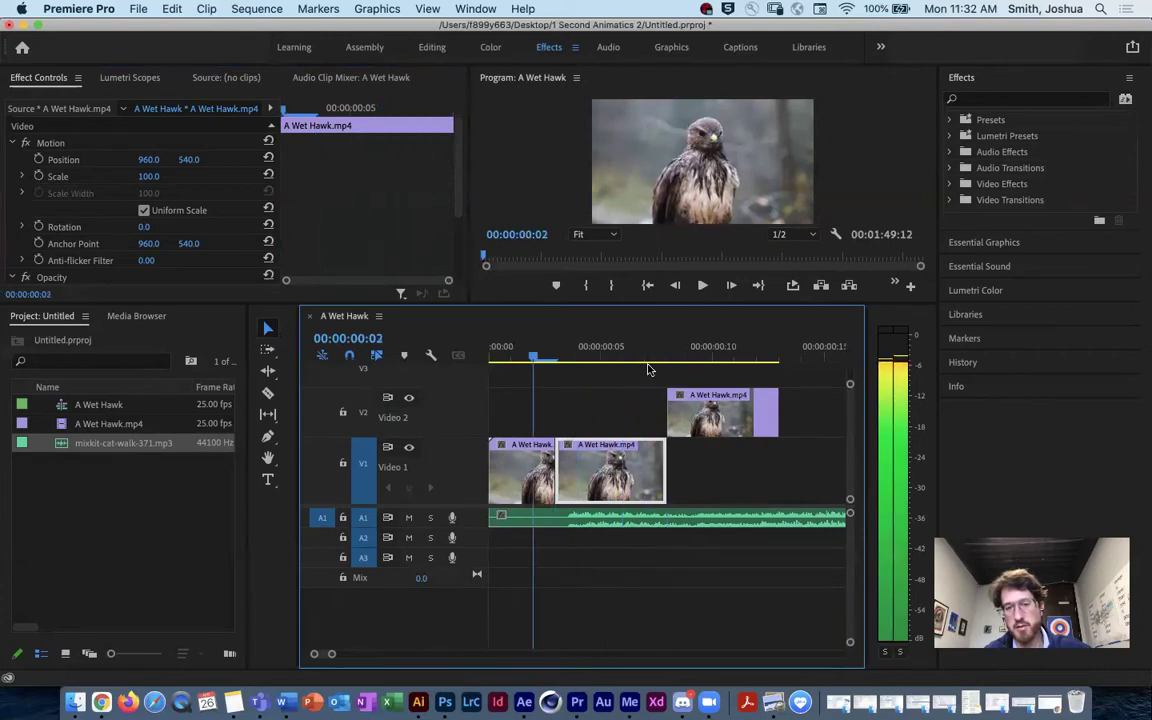
{"action": "key", "text": "space"}
{"action": "left_click", "coordinate": [715, 368]}
{"action": "left_click", "coordinate": [727, 371]}
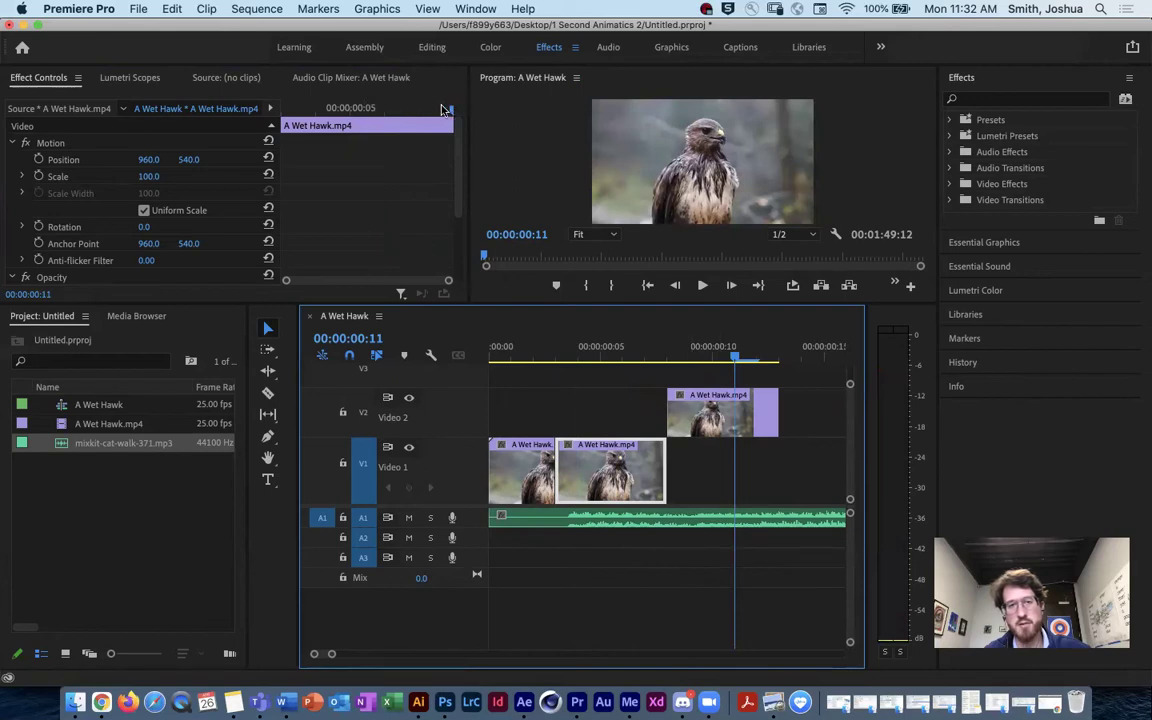
{"action": "left_click_drag", "start_coordinate": [451, 113], "coordinate": [350, 113]}
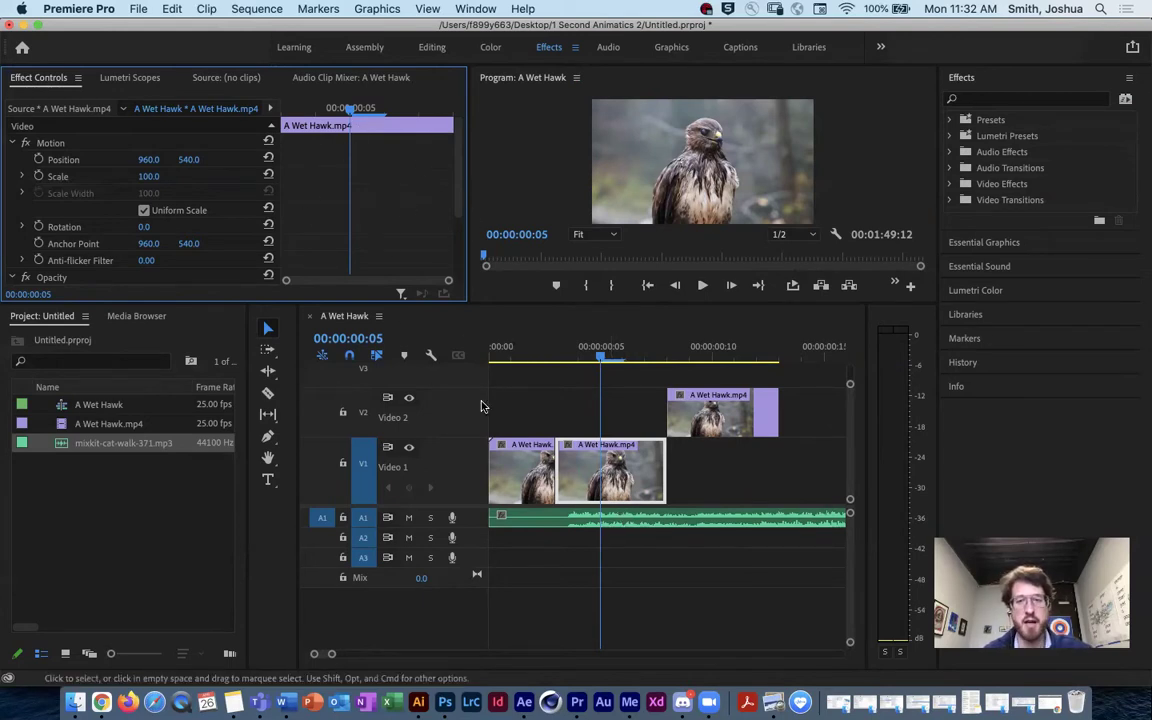
{"action": "left_click_drag", "start_coordinate": [623, 348], "coordinate": [645, 348]}
Reverse the speed of the duplicated hawk clip on V2 at 100% with a duration of 00:00:00:05.
{"action": "left_click", "coordinate": [713, 415]}
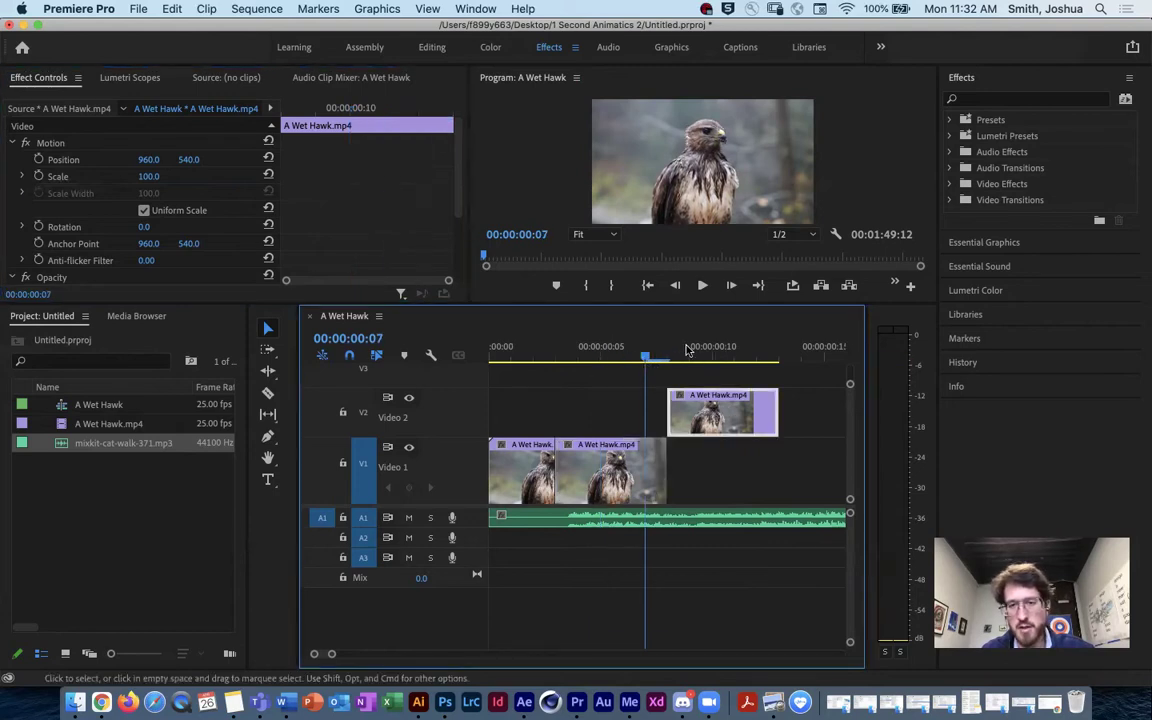
{"action": "right_click", "coordinate": [720, 414]}
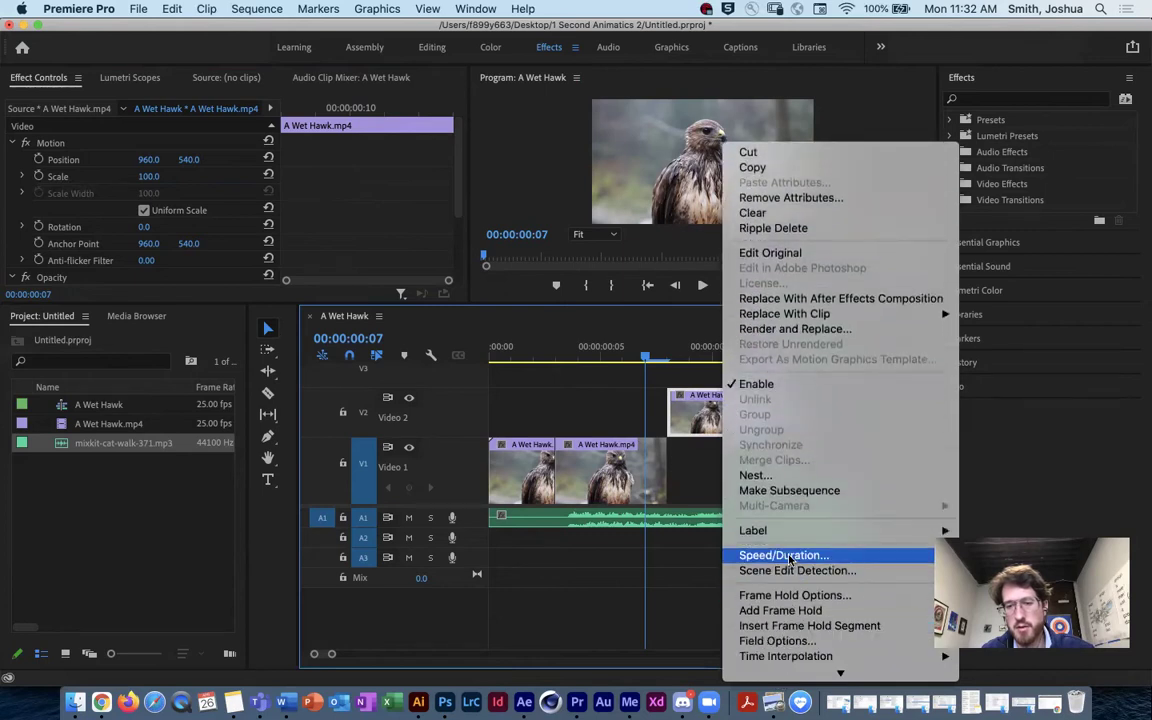
{"action": "left_click", "coordinate": [784, 555]}
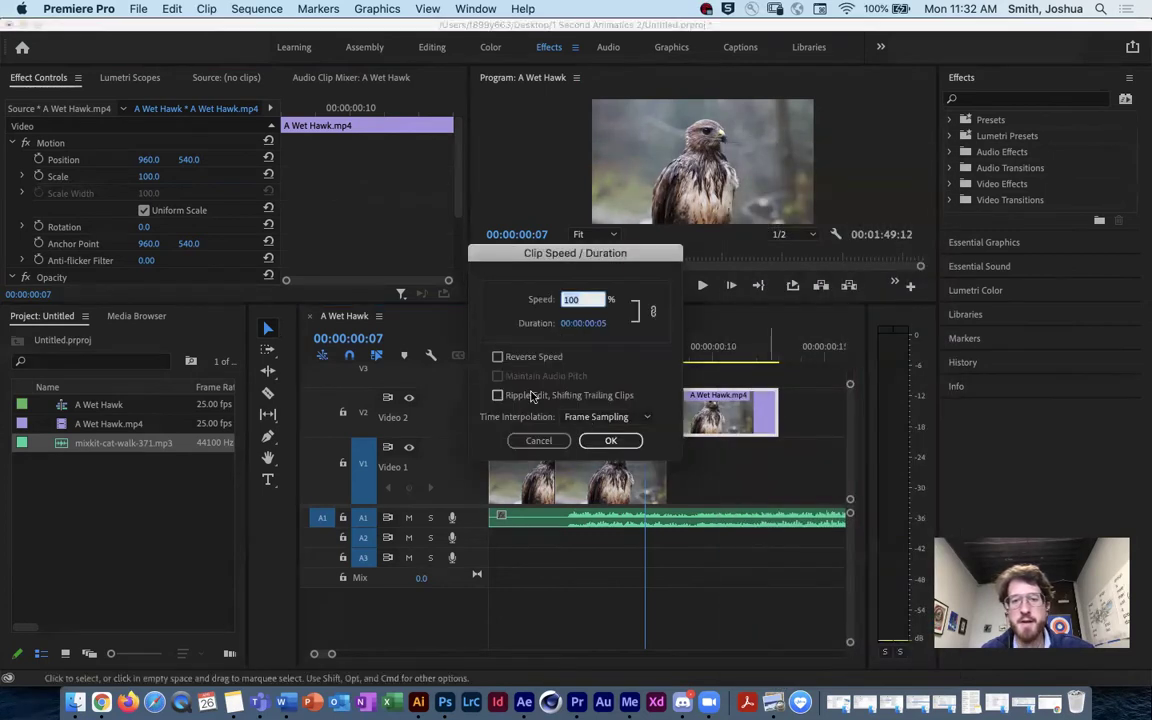
{"action": "left_click", "coordinate": [520, 366]}
{"action": "left_click", "coordinate": [497, 357]}
{"action": "left_click_drag", "start_coordinate": [542, 253], "coordinate": [455, 233]}
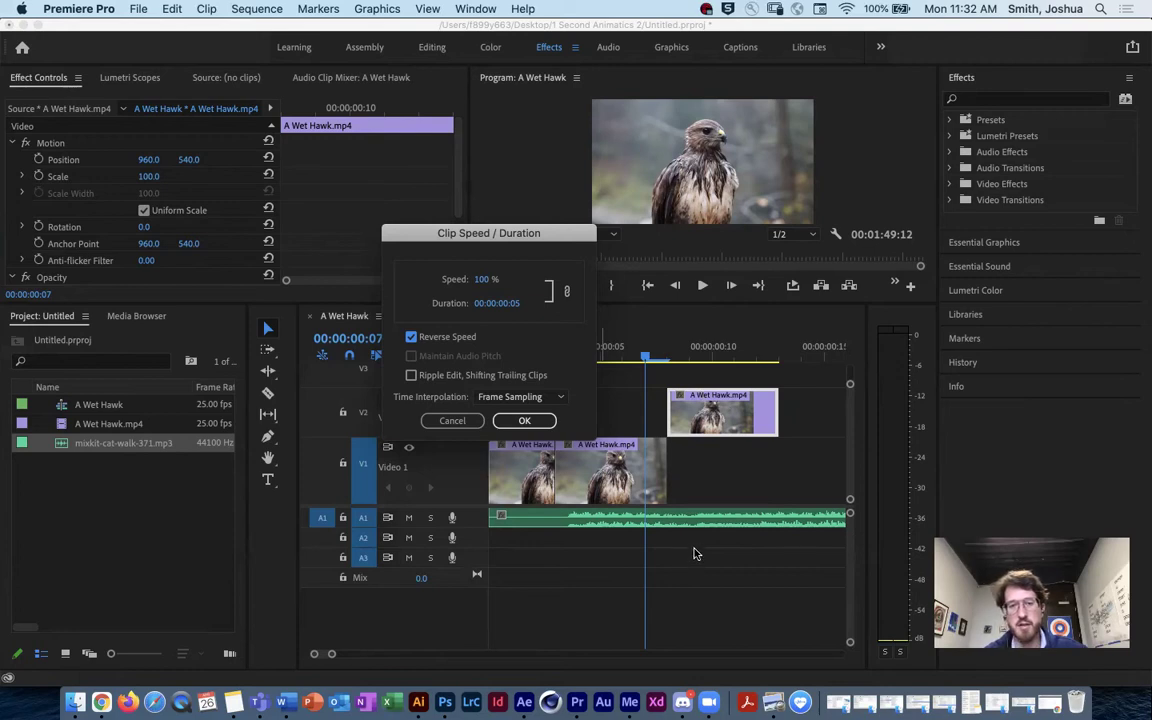
{"action": "left_click_drag", "start_coordinate": [530, 240], "coordinate": [560, 186]}
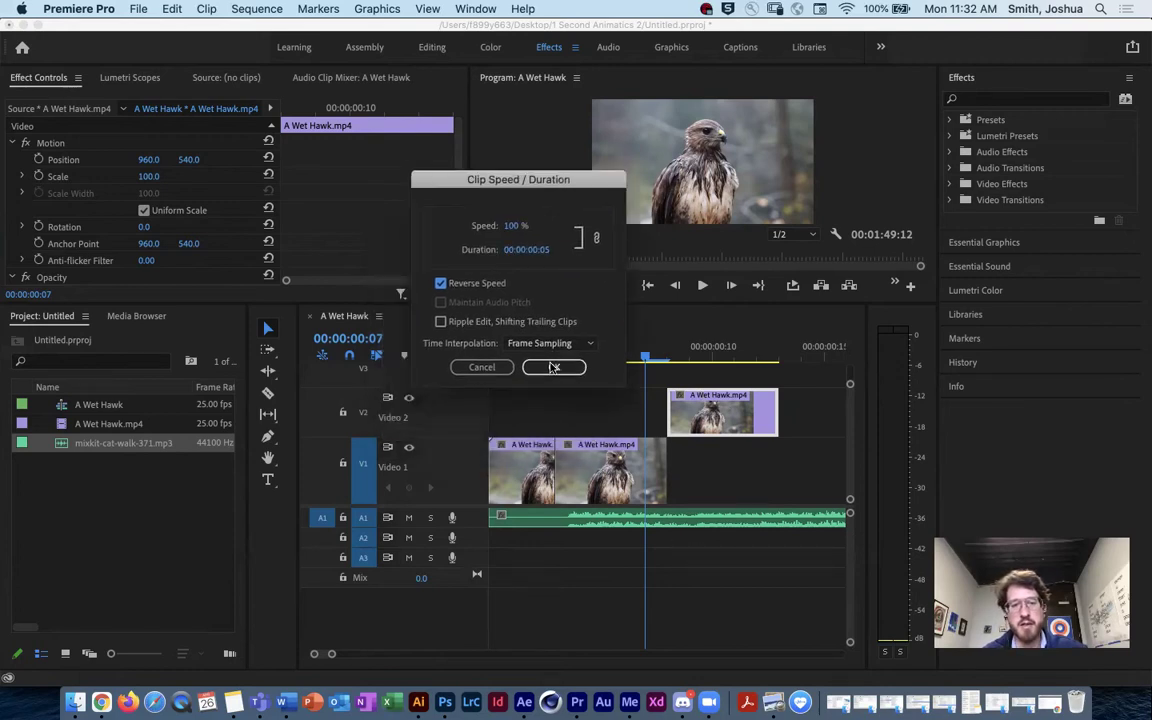
{"action": "left_click", "coordinate": [554, 368]}
{"action": "left_click_drag", "start_coordinate": [645, 360], "coordinate": [604, 385]}
{"action": "left_click", "coordinate": [728, 476]}
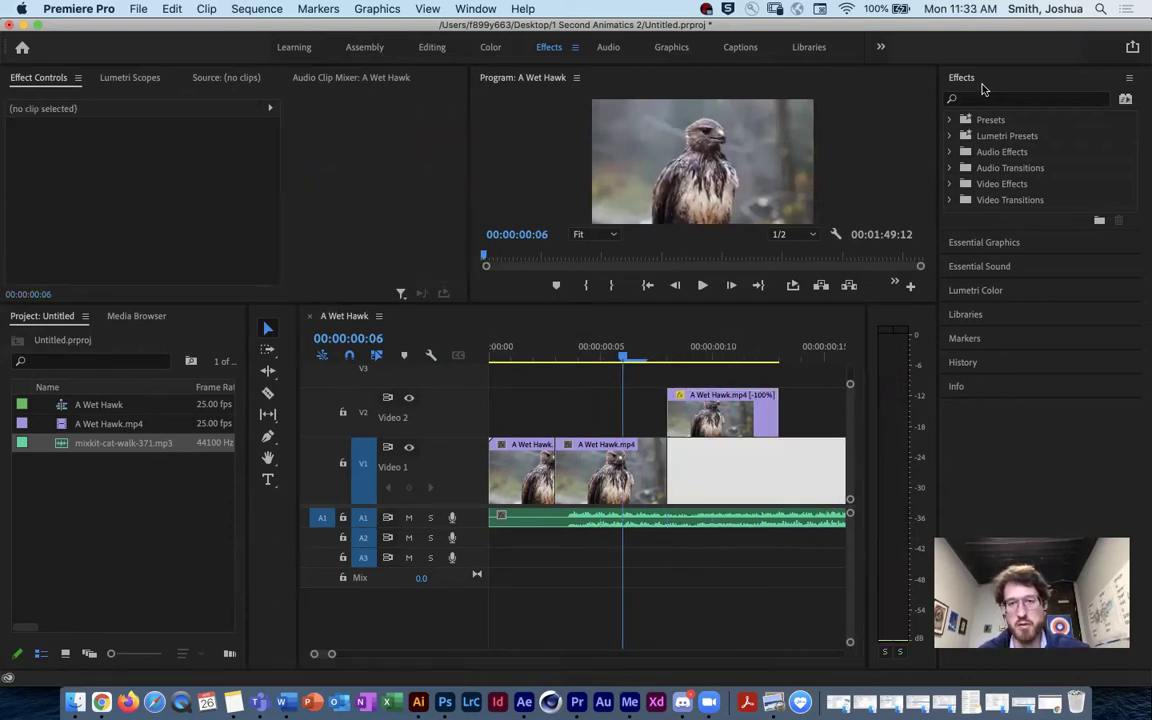
Duplicate the second V1 clip and the reversed V2 clip alternately, placing copies at 00:00:00:13, 00:00:00:18 and 00:00:00:23.
{"action": "left_click", "coordinate": [622, 478]}
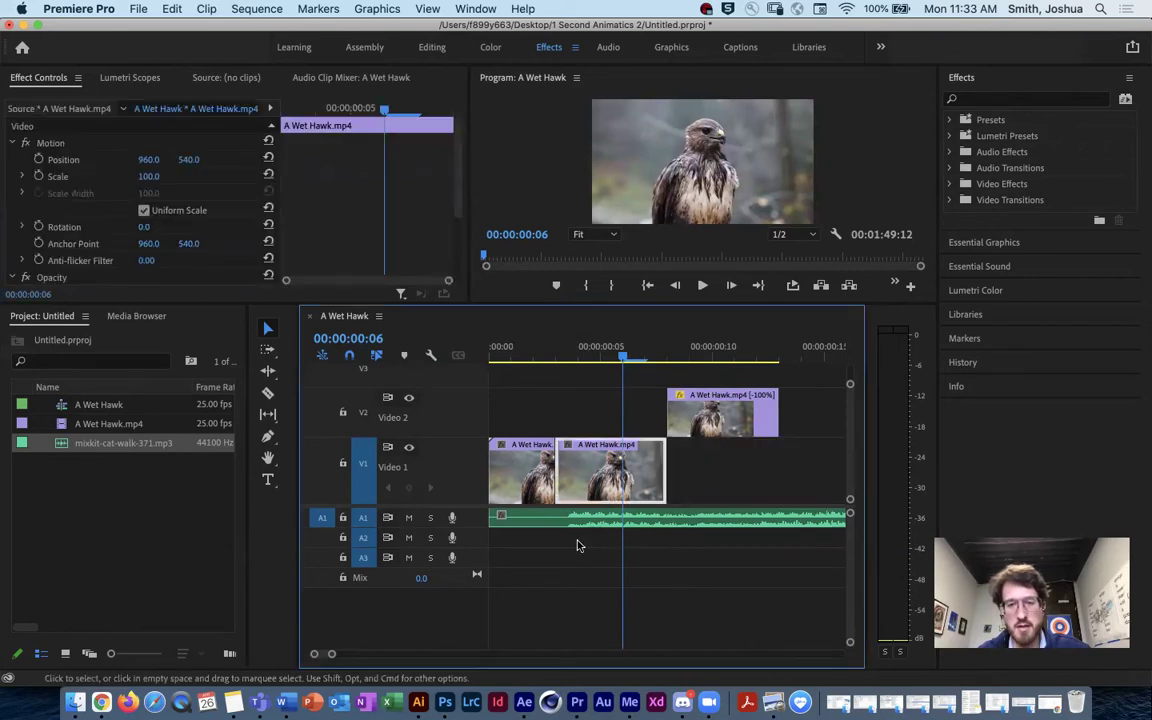
{"action": "left_click_drag", "start_coordinate": [333, 656], "coordinate": [350, 656]}
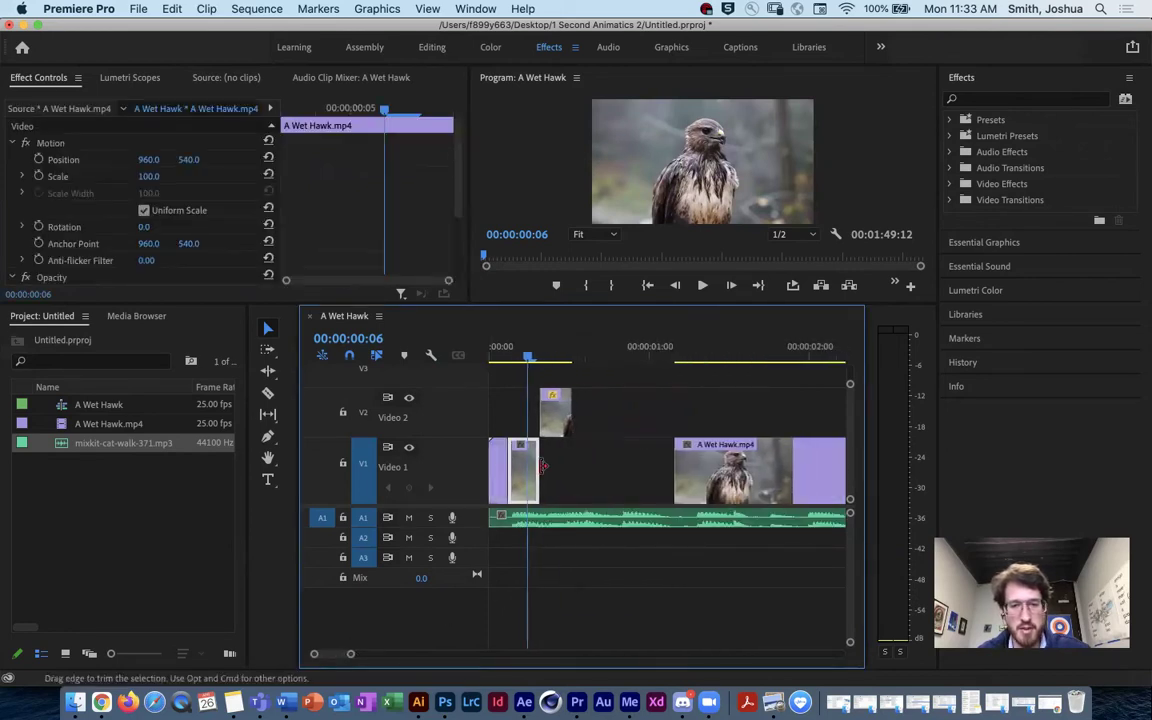
{"action": "left_click_drag", "start_coordinate": [525, 470], "coordinate": [570, 433]}
{"action": "left_click_drag", "start_coordinate": [528, 362], "coordinate": [618, 412]}
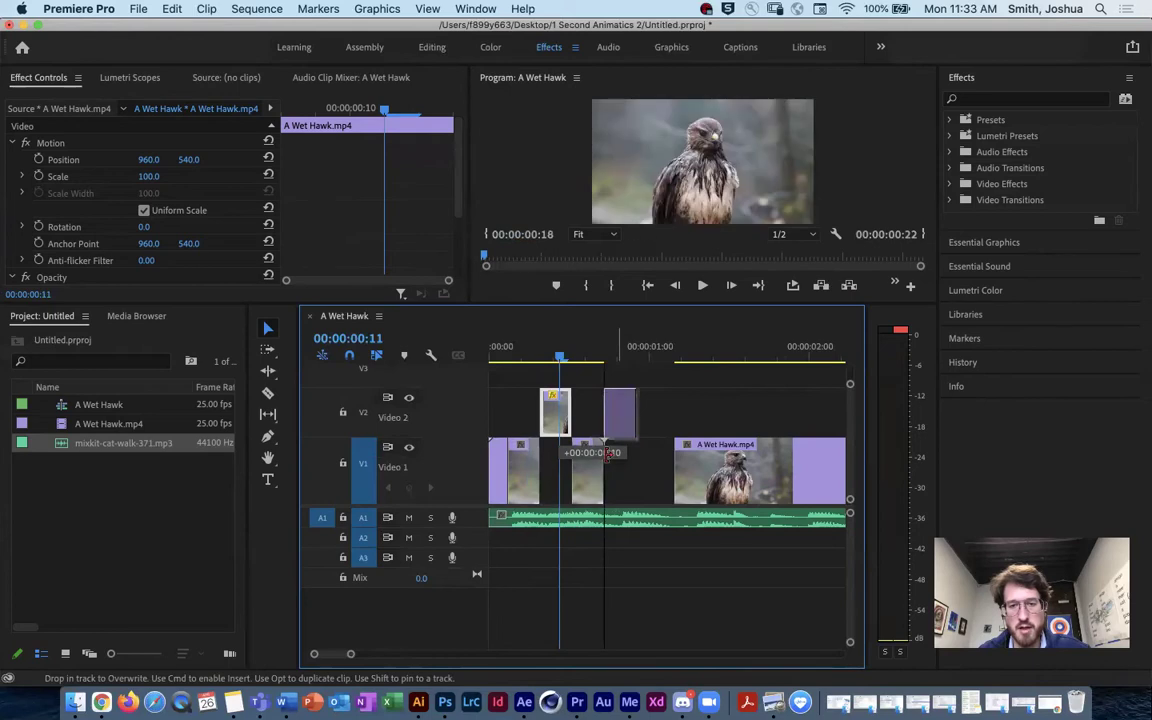
{"action": "left_click_drag", "start_coordinate": [590, 470], "coordinate": [656, 470]}
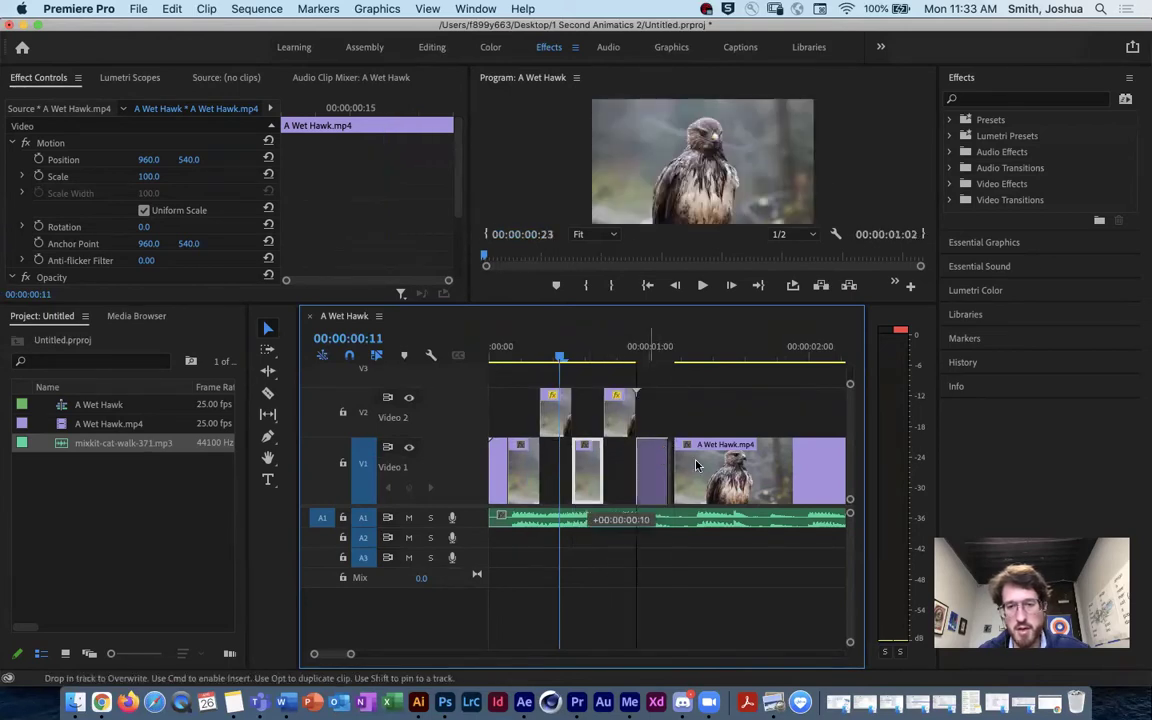
Move the long hawk clip to V3 at about 00:00:01:20, and duplicate the alternating V1 and V2 clips up to about 00:00:02:00.
{"action": "left_click_drag", "start_coordinate": [740, 470], "coordinate": [812, 374]}
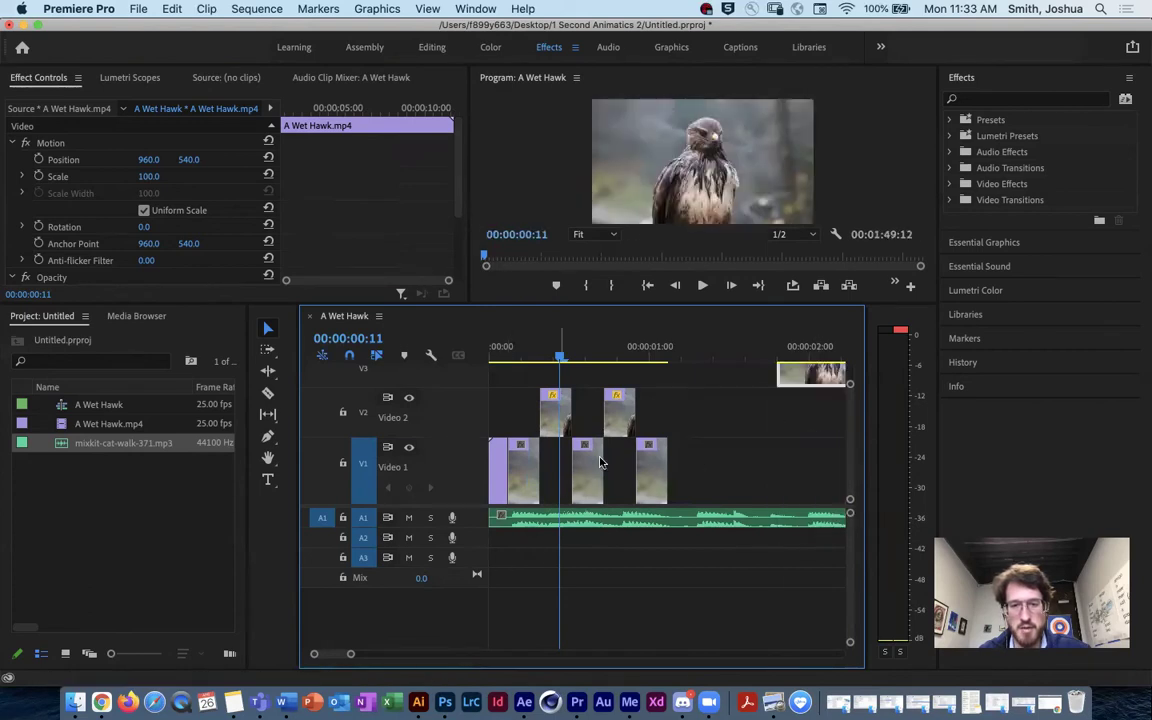
{"action": "left_click_drag", "start_coordinate": [636, 455], "coordinate": [460, 352]}
{"action": "left_click_drag", "start_coordinate": [560, 425], "coordinate": [624, 380]}
{"action": "key", "text": "super+z"}
{"action": "left_click", "coordinate": [695, 412]}
{"action": "left_click_drag", "start_coordinate": [709, 428], "coordinate": [690, 422]}
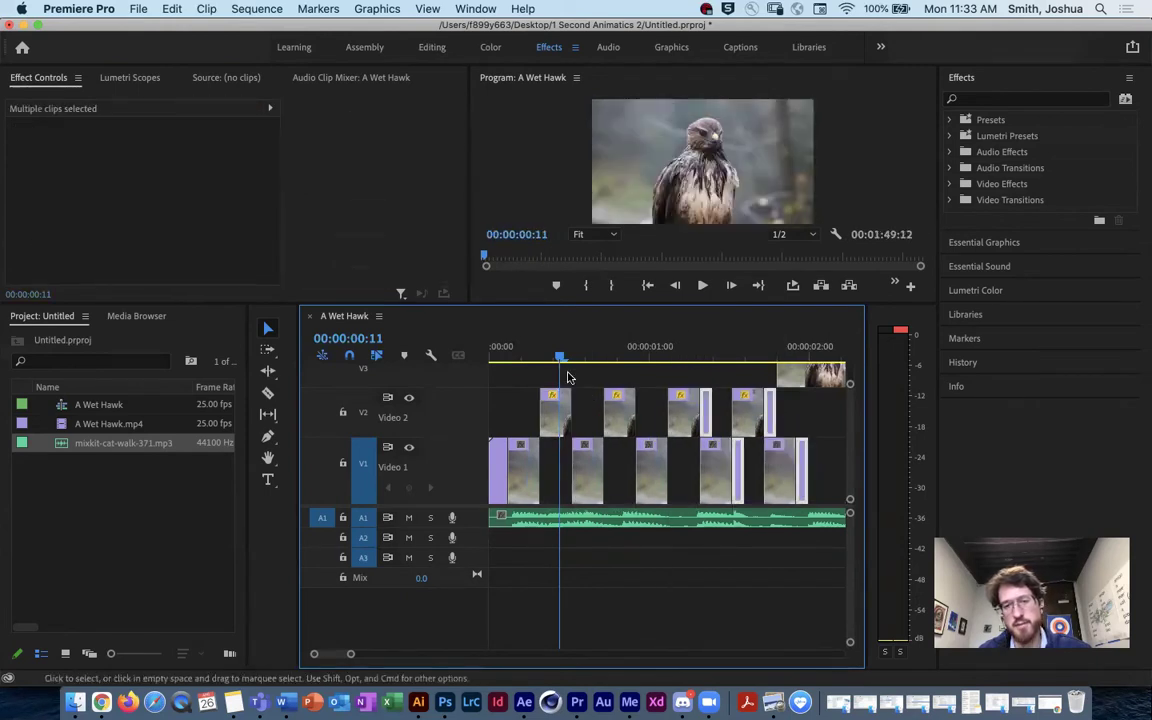
Play the sequence from the start, and check the point around 00:00:01:22 where the repeated clips meet the long hawk clip.
{"action": "left_click_drag", "start_coordinate": [563, 356], "coordinate": [492, 357]}
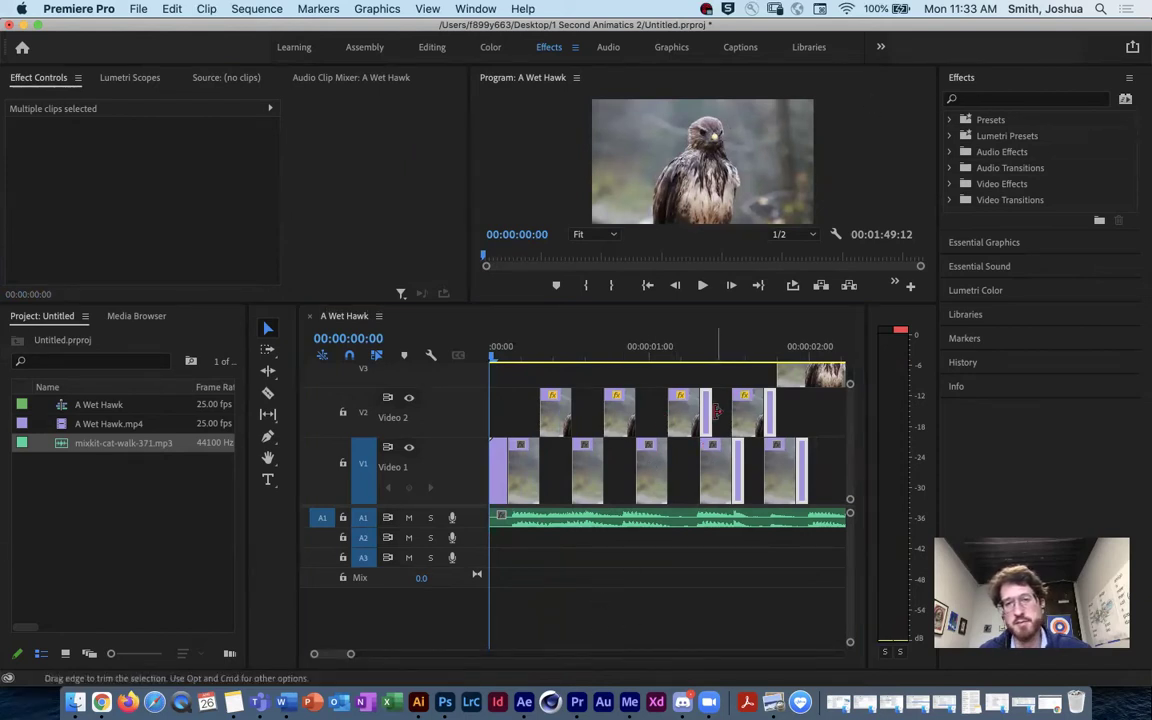
{"action": "left_click", "coordinate": [578, 582]}
{"action": "key", "text": "space"}
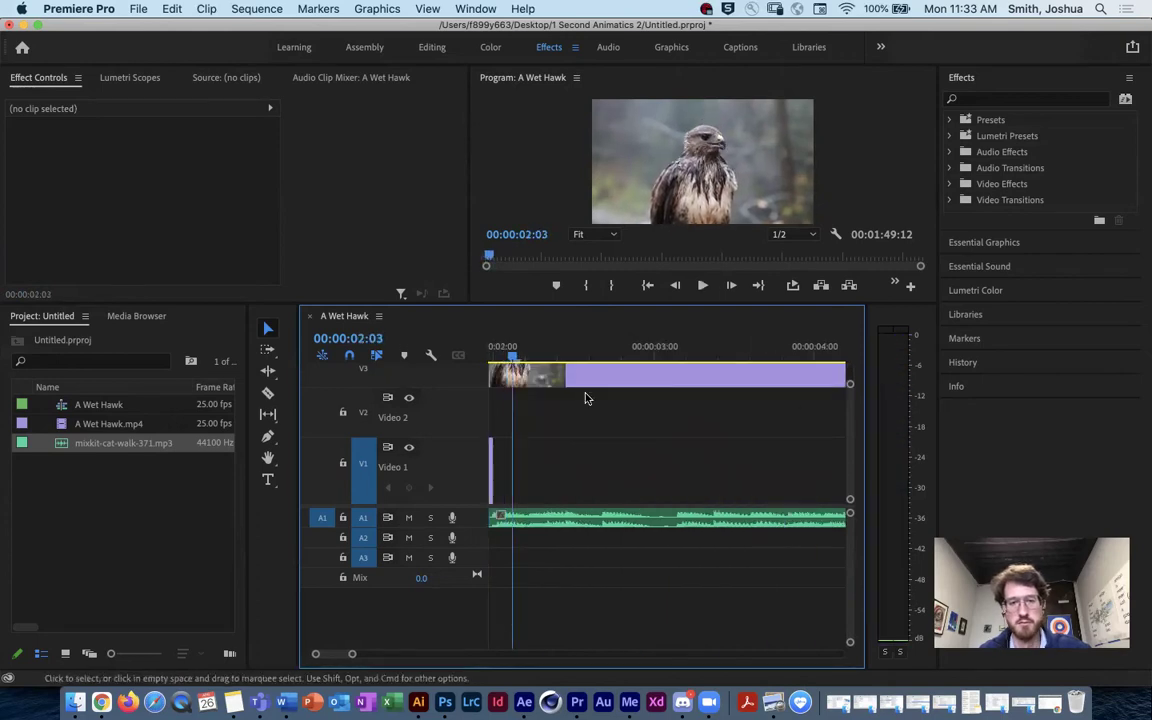
{"action": "key", "text": "space"}
{"action": "left_click_drag", "start_coordinate": [410, 355], "coordinate": [810, 374]}
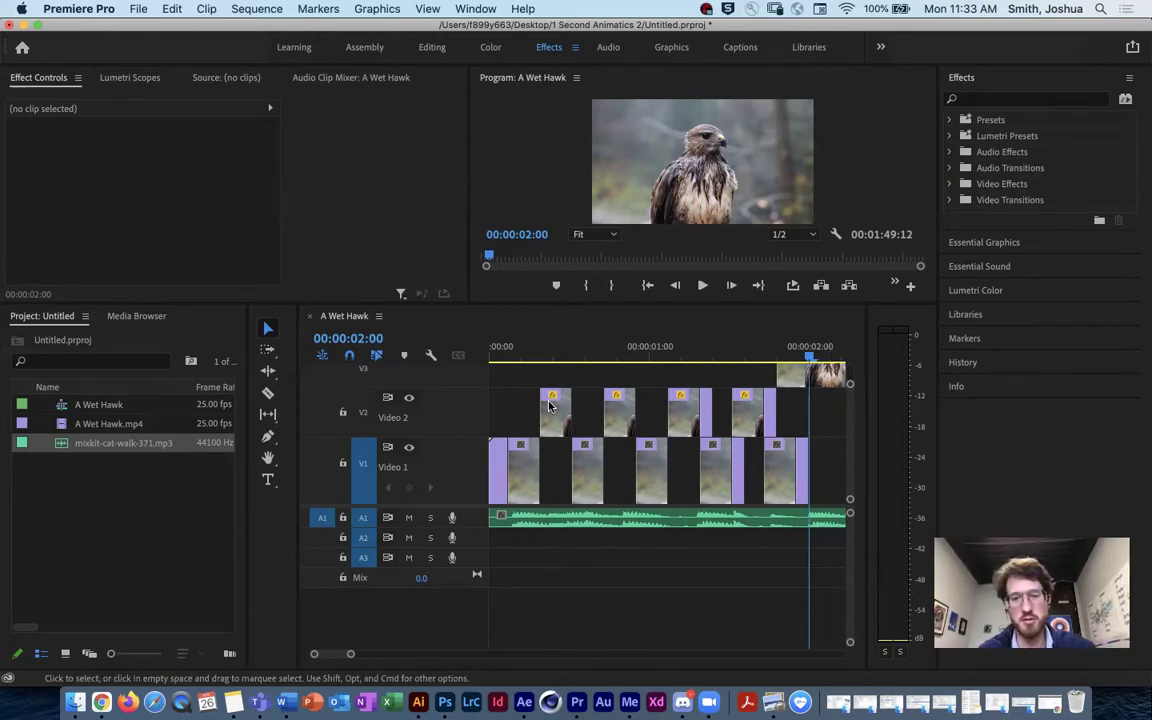
{"action": "left_click_drag", "start_coordinate": [810, 355], "coordinate": [790, 353]}
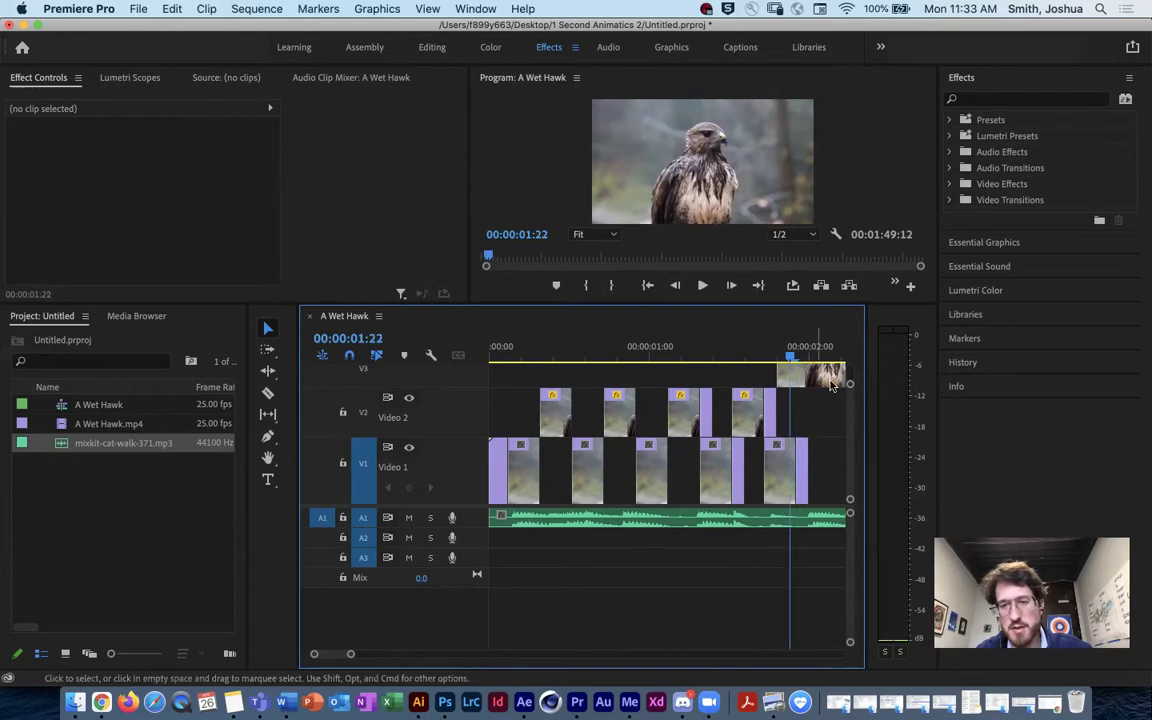
Move the long hawk clip from V3 down to V2, starting at 00:00:02:00 where the last short clip ends.
{"action": "left_click", "coordinate": [826, 375]}
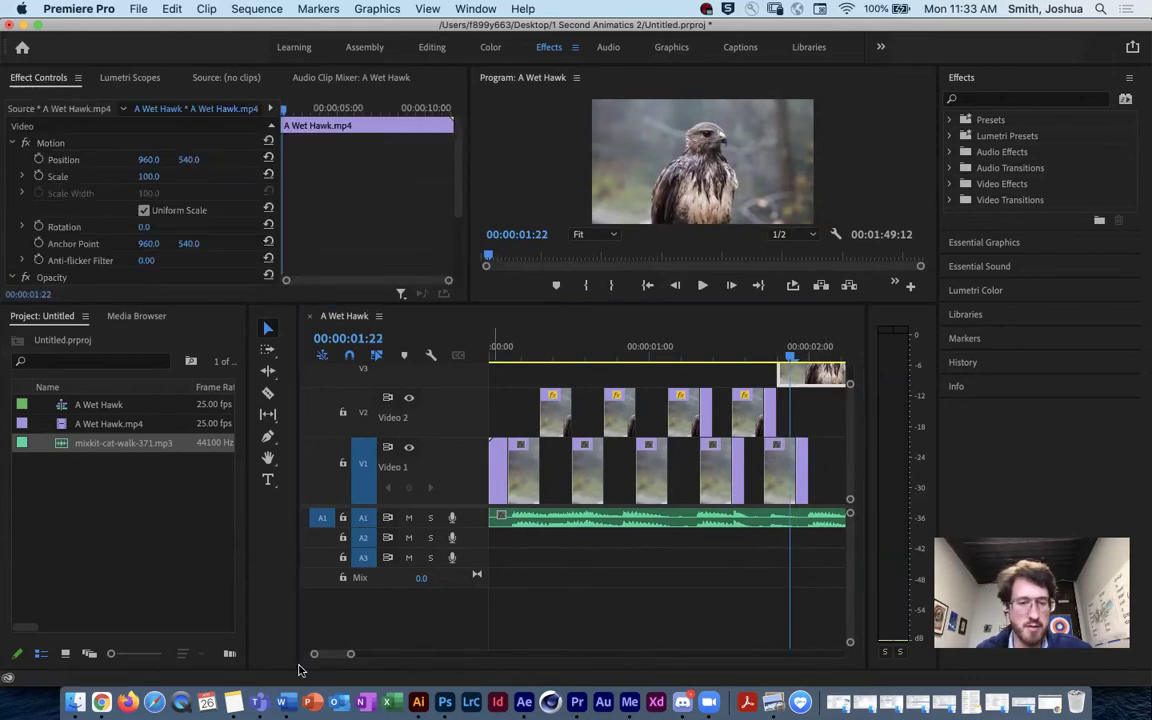
{"action": "left_click_drag", "start_coordinate": [351, 655], "coordinate": [366, 655]}
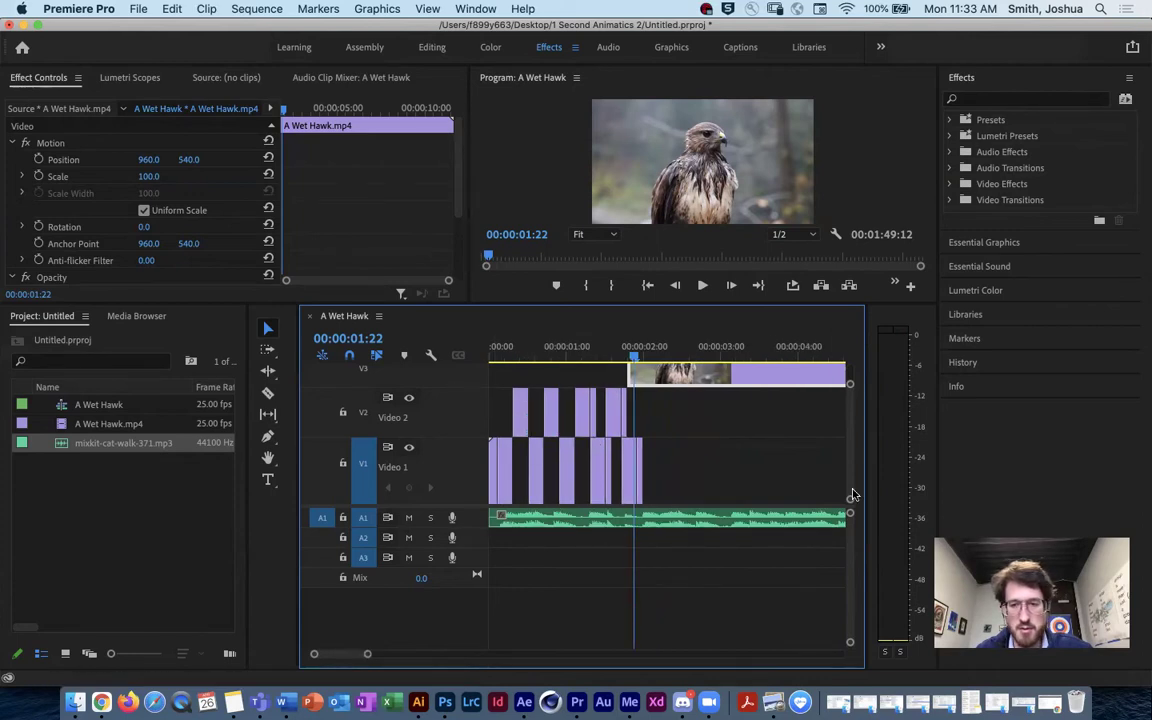
{"action": "left_click_drag", "start_coordinate": [849, 384], "coordinate": [848, 376]}
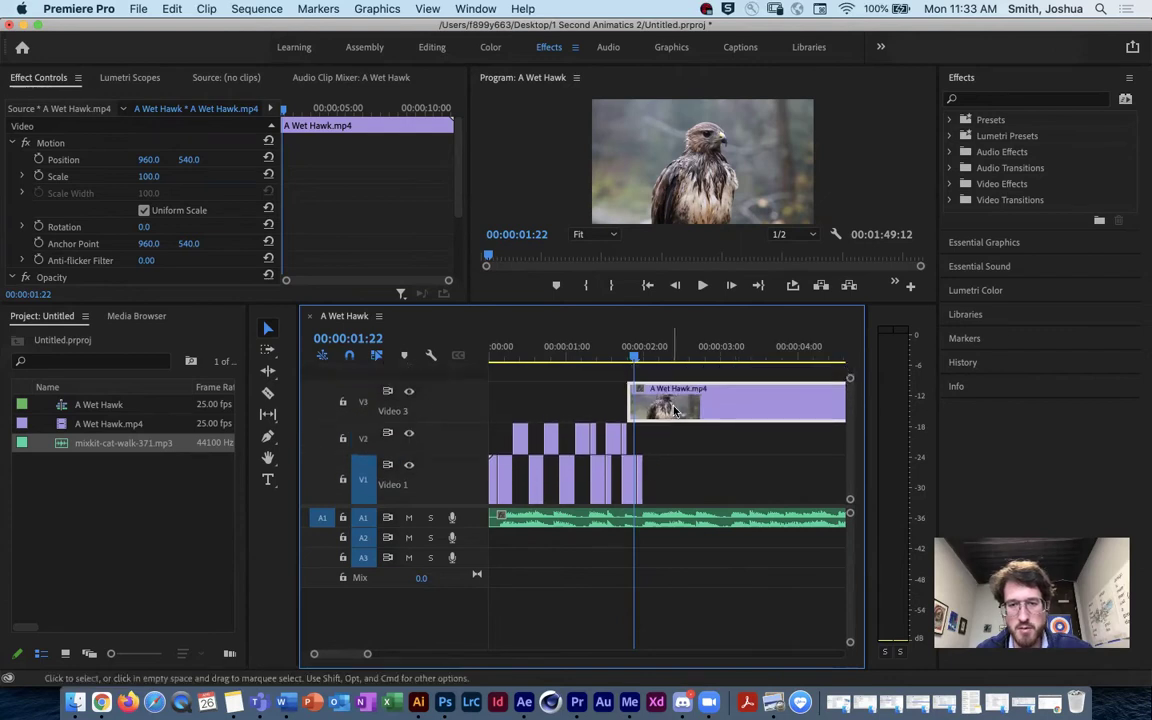
{"action": "mouse_move", "coordinate": [634, 354]}
{"action": "left_mouse_down"}
{"action": "mouse_move", "coordinate": [655, 354]}
{"action": "mouse_move", "coordinate": [607, 361]}
{"action": "mouse_move", "coordinate": [620, 362]}
{"action": "left_mouse_up"}
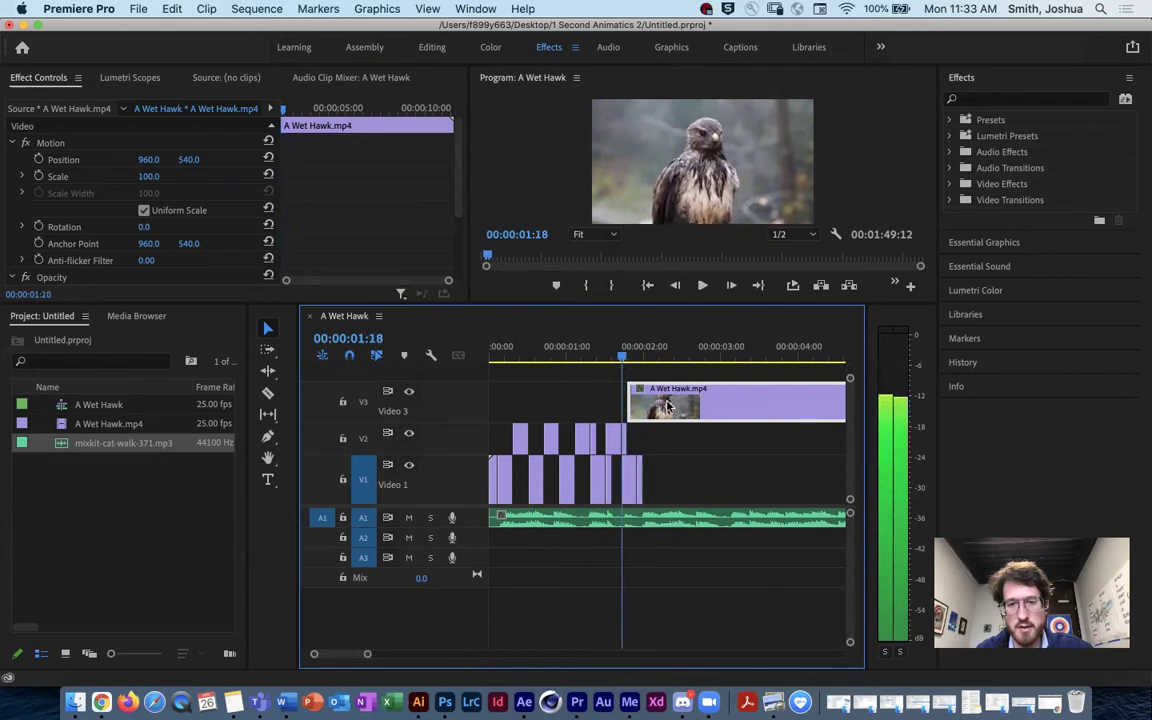
{"action": "left_click_drag", "start_coordinate": [674, 410], "coordinate": [730, 450]}
{"action": "left_click_drag", "start_coordinate": [622, 358], "coordinate": [638, 358]}
{"action": "left_click_drag", "start_coordinate": [718, 440], "coordinate": [690, 445]}
{"action": "left_click_drag", "start_coordinate": [638, 358], "coordinate": [470, 390]}
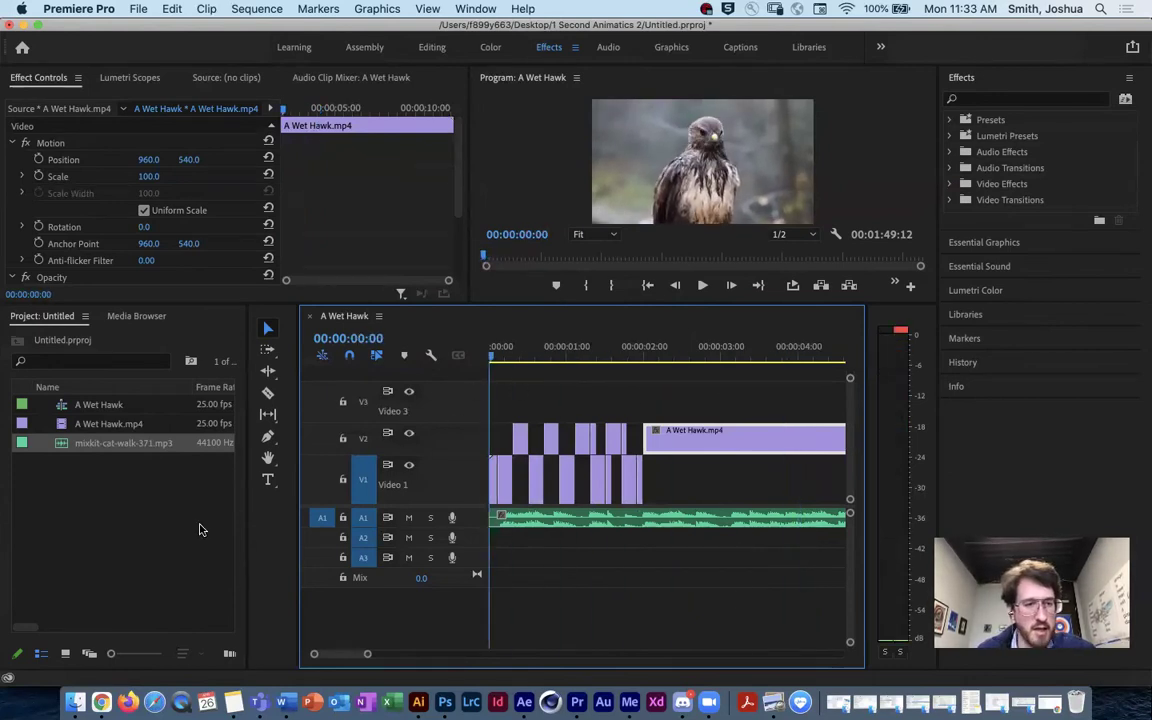
Switch to Finder and import 3 Circles Spinning, Dry Cycle.mp4 from the 1 Second Animatics 2 folder into the Premiere project.
{"action": "left_click", "coordinate": [75, 701]}
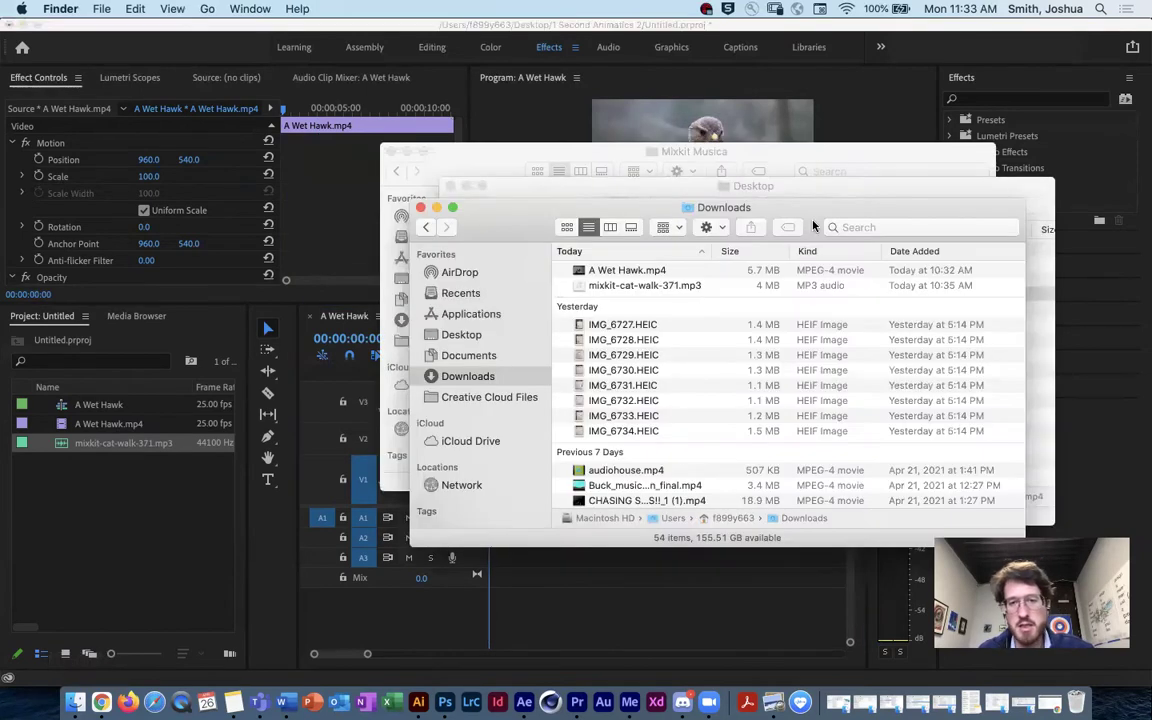
{"action": "left_click_drag", "start_coordinate": [790, 207], "coordinate": [595, 348]}
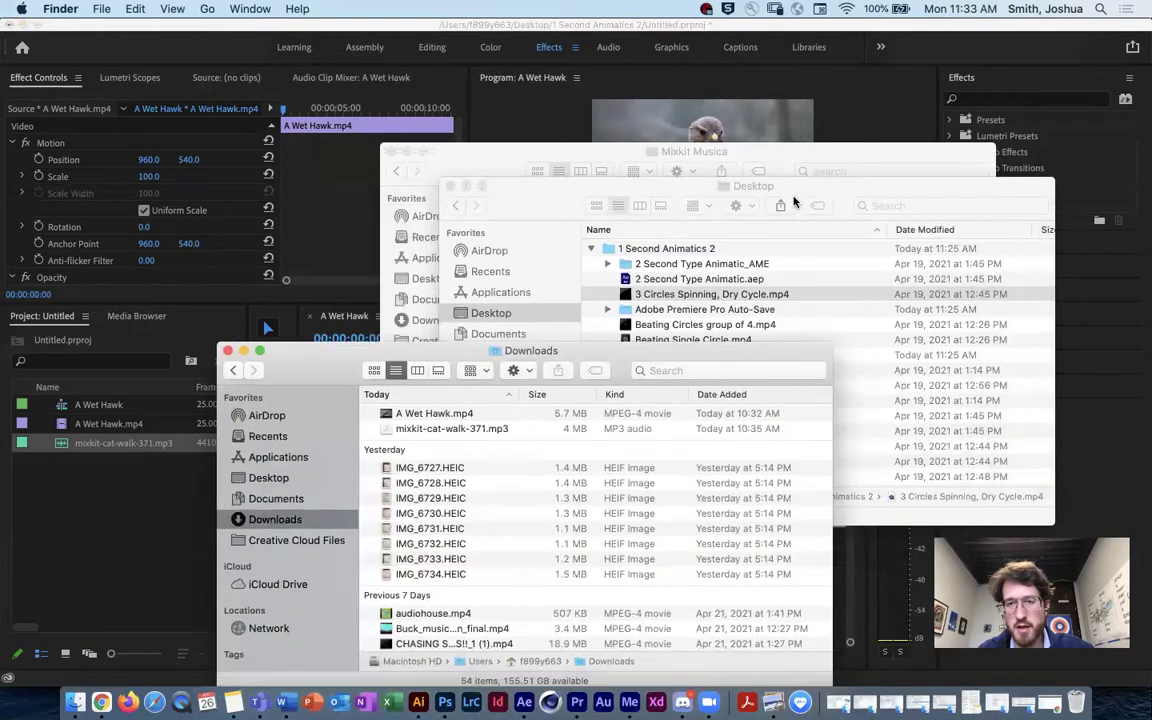
{"action": "left_click", "coordinate": [727, 290]}
{"action": "left_click_drag", "start_coordinate": [643, 299], "coordinate": [160, 448]}
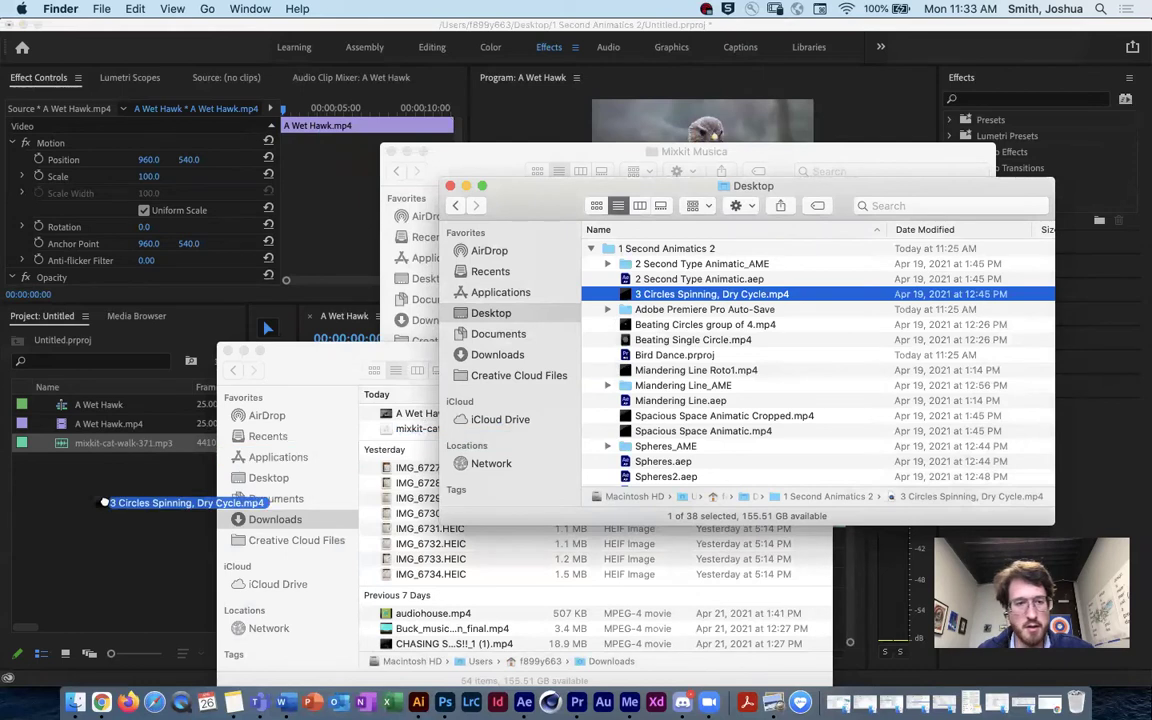
Preview Beating Circles group of 4.mp4 and import it into the Premiere project.
{"action": "left_click", "coordinate": [660, 327]}
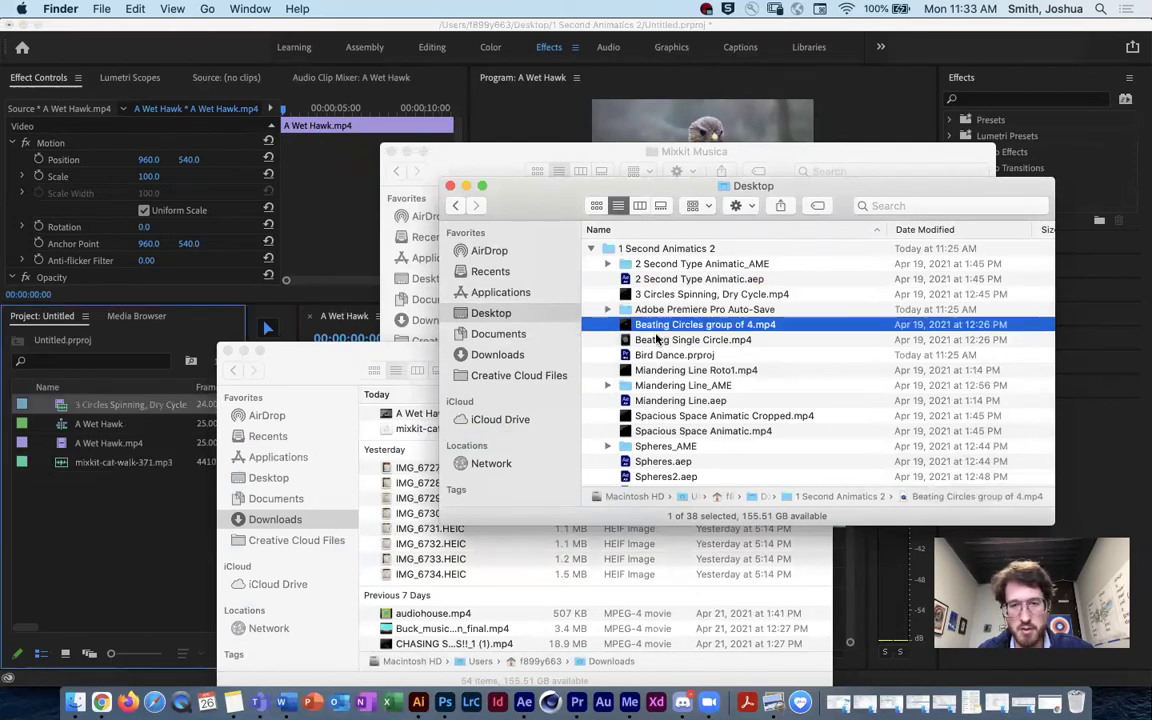
{"action": "key", "text": "space"}
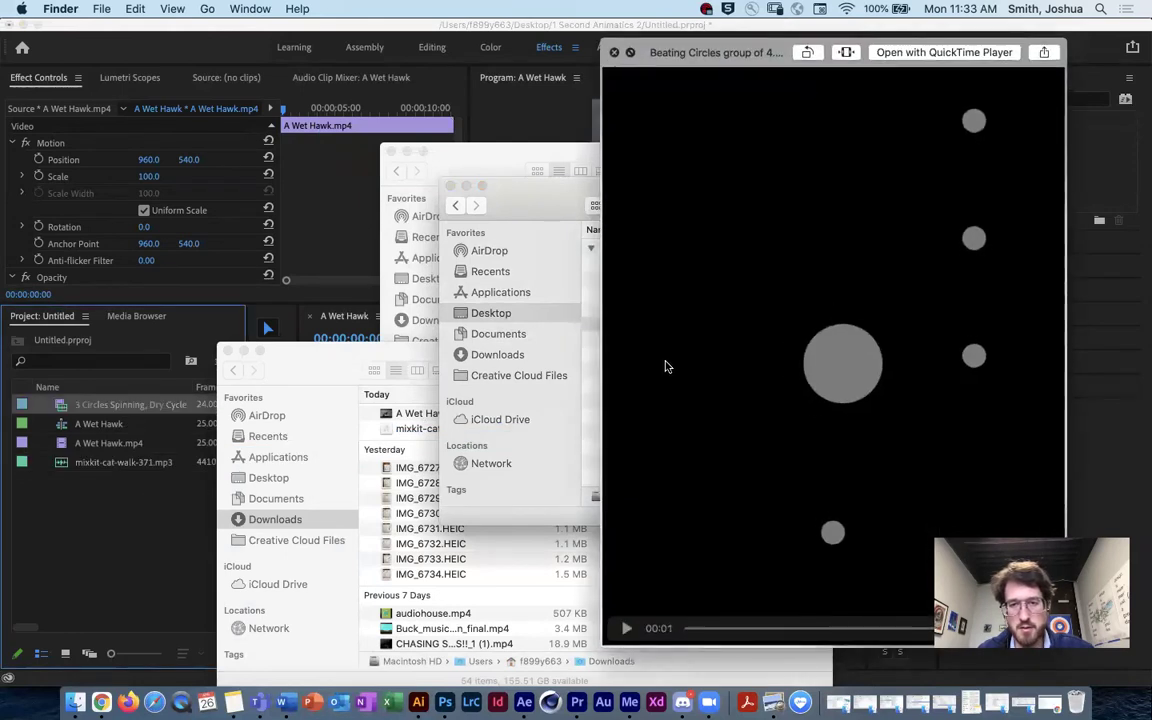
{"action": "key", "text": "space"}
{"action": "left_click_drag", "start_coordinate": [660, 324], "coordinate": [200, 440]}
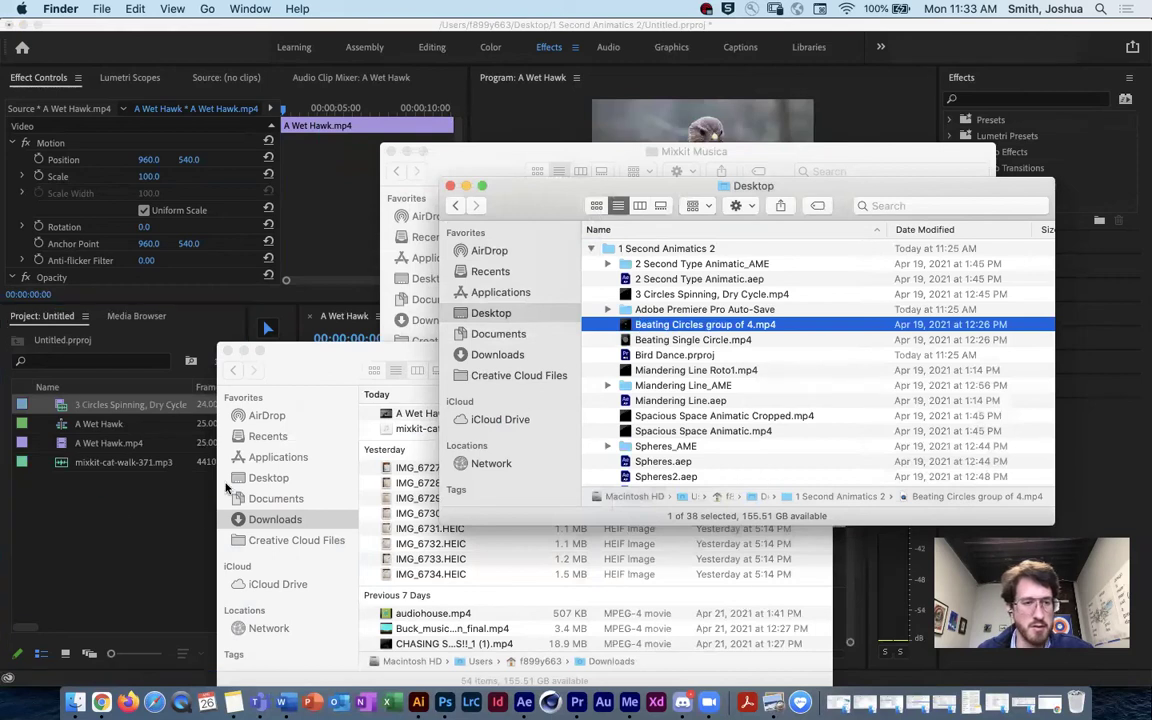
Preview Miandering Line Roto1.mp4 and import it into the Premiere project.
{"action": "left_click", "coordinate": [665, 370]}
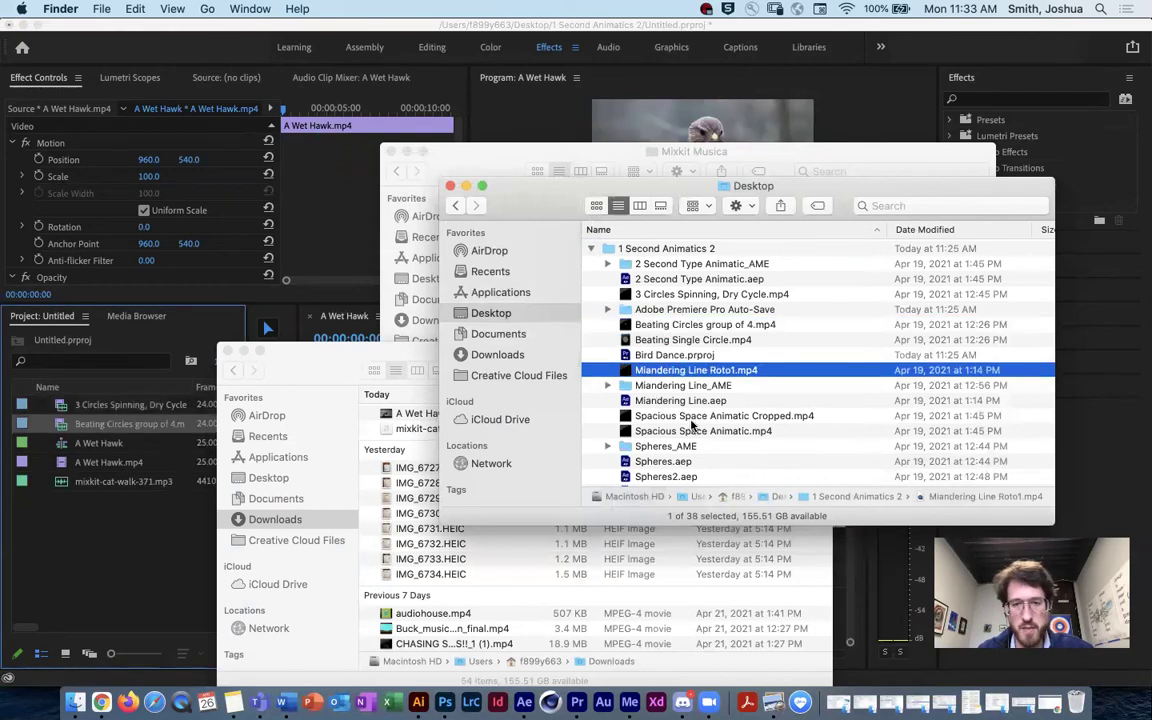
{"action": "key", "text": "space"}
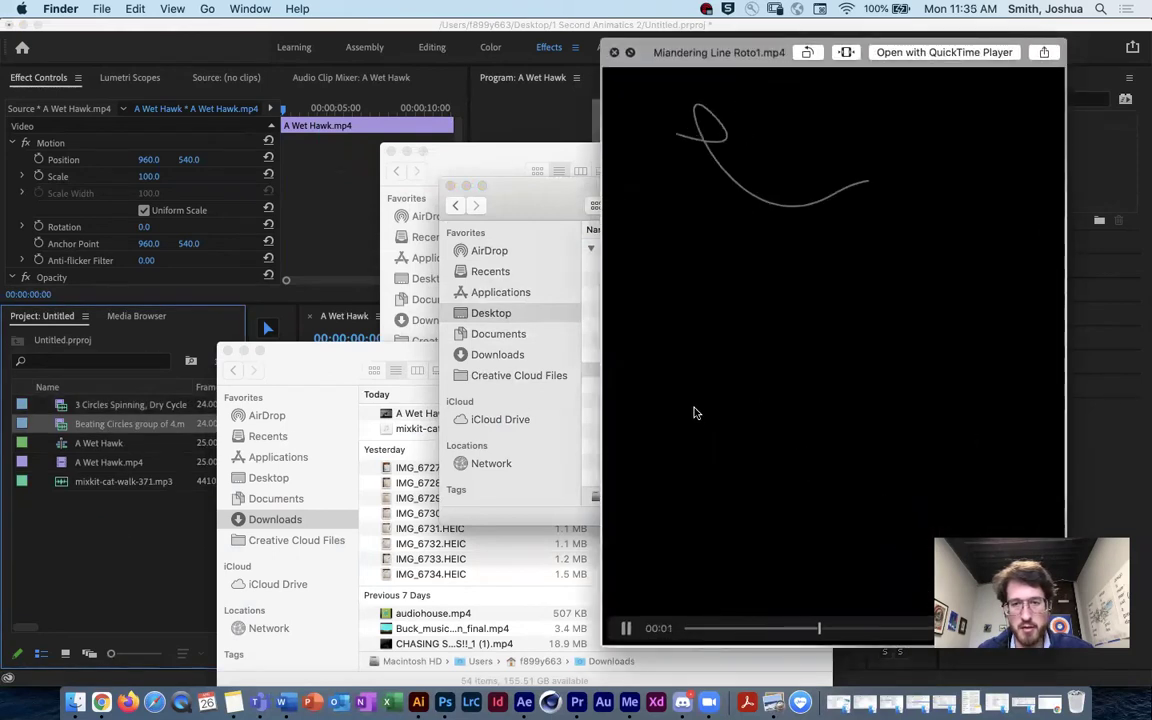
{"action": "key", "text": "space"}
{"action": "left_click_drag", "start_coordinate": [690, 371], "coordinate": [90, 500]}
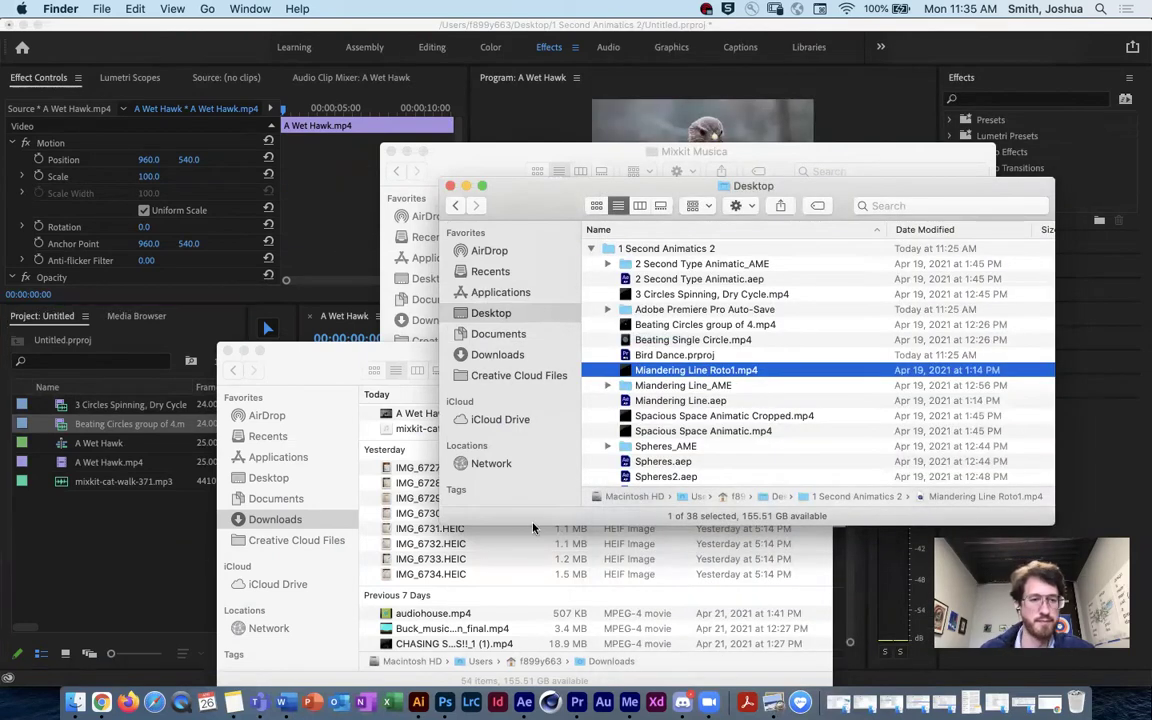
Preview both Spacious Space Animatic videos and import Spacious Space Animatic Cropped.mp4 into the Premiere project.
{"action": "left_click", "coordinate": [657, 418]}
{"action": "key", "text": "space"}
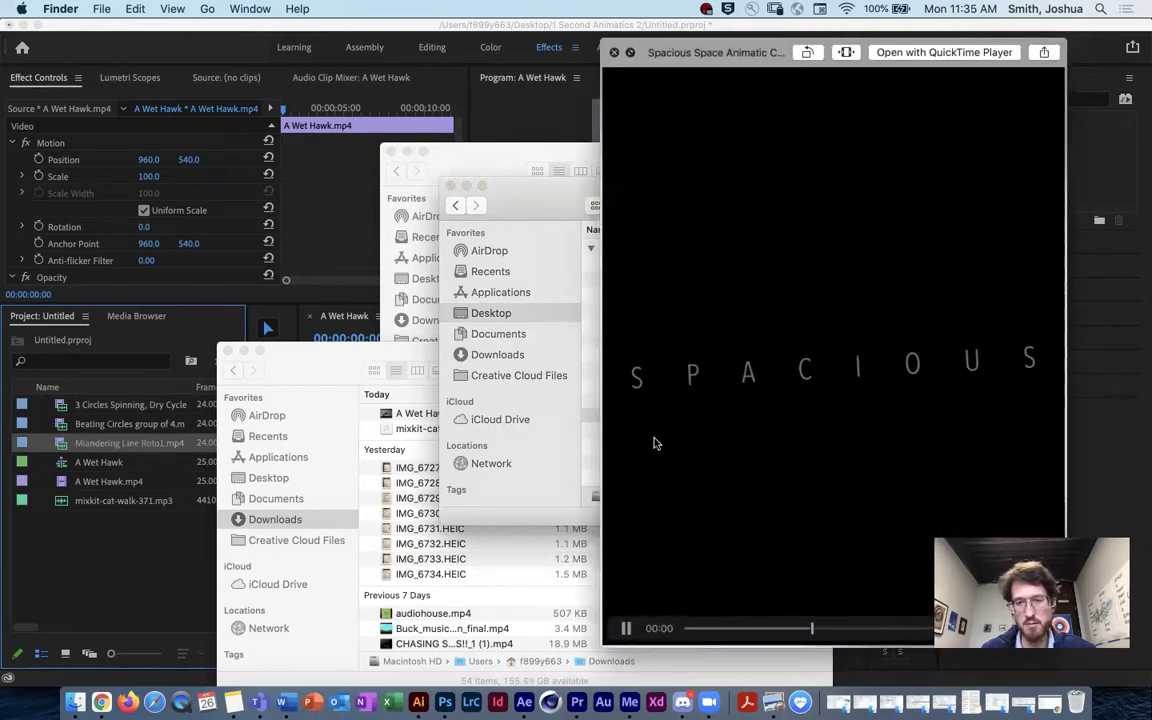
{"action": "key", "text": "space"}
{"action": "left_click", "coordinate": [657, 434]}
{"action": "key", "text": "space"}
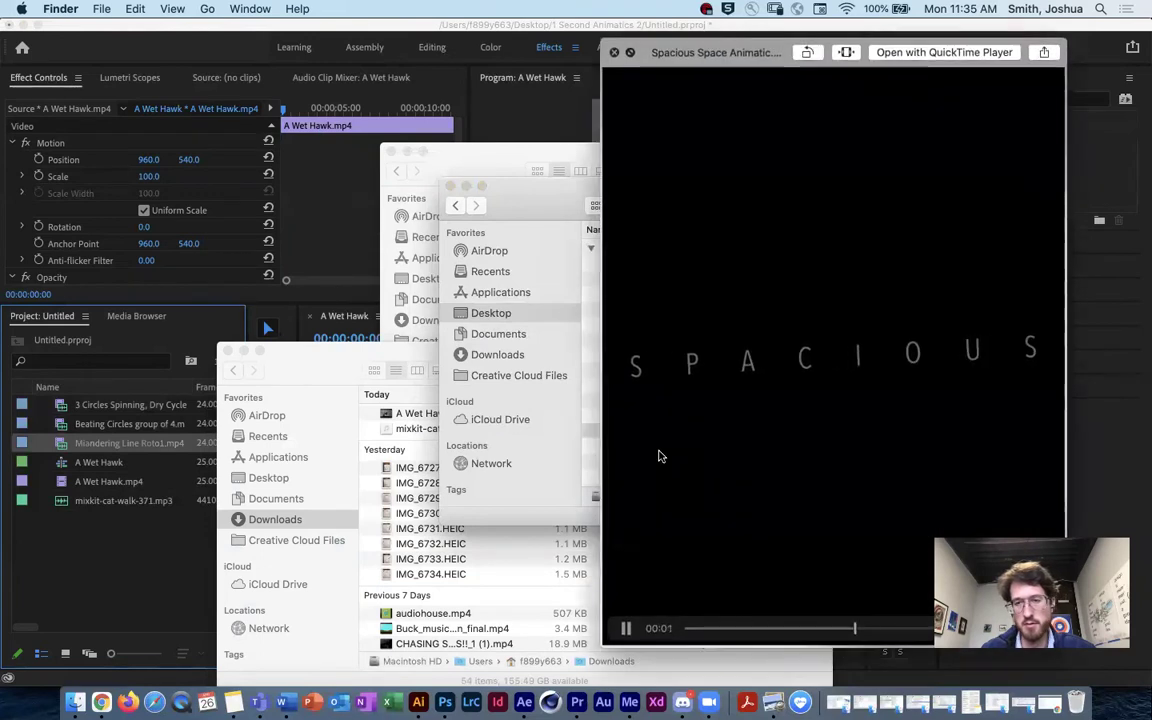
{"action": "key", "text": "space"}
{"action": "left_click_drag", "start_coordinate": [627, 421], "coordinate": [200, 530]}
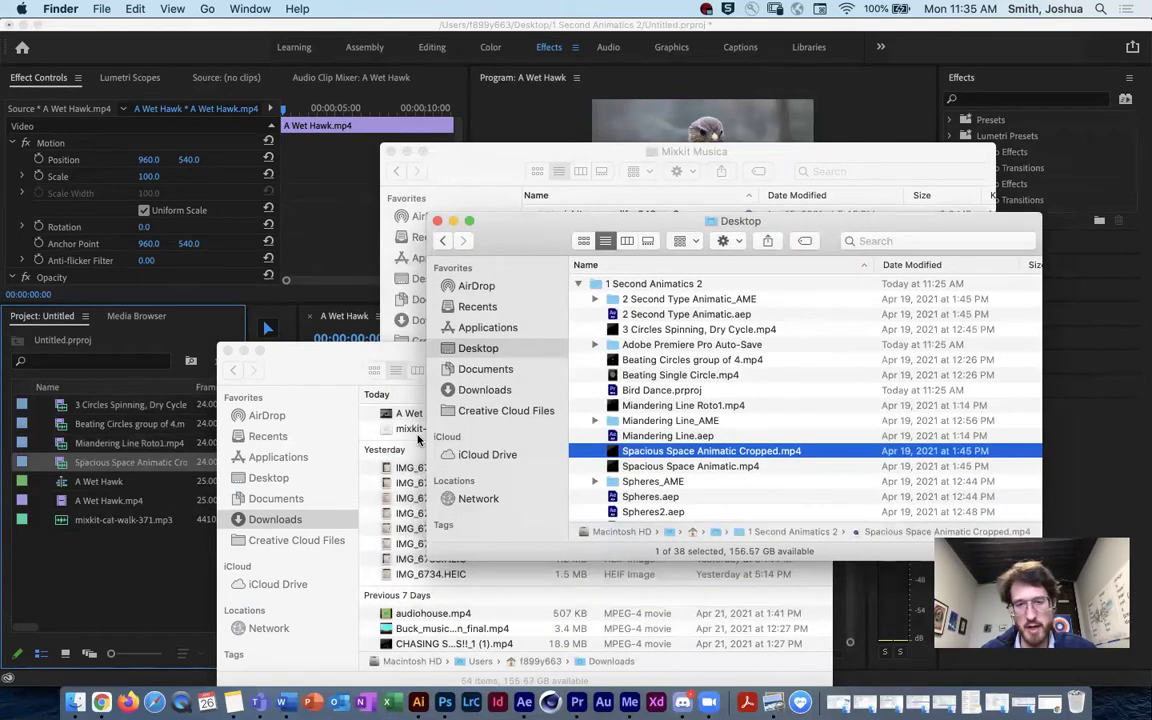
{"action": "left_click", "coordinate": [676, 362]}
{"action": "left_click", "coordinate": [674, 375]}
{"action": "left_click", "coordinate": [676, 360]}
{"action": "left_click", "coordinate": [703, 330]}
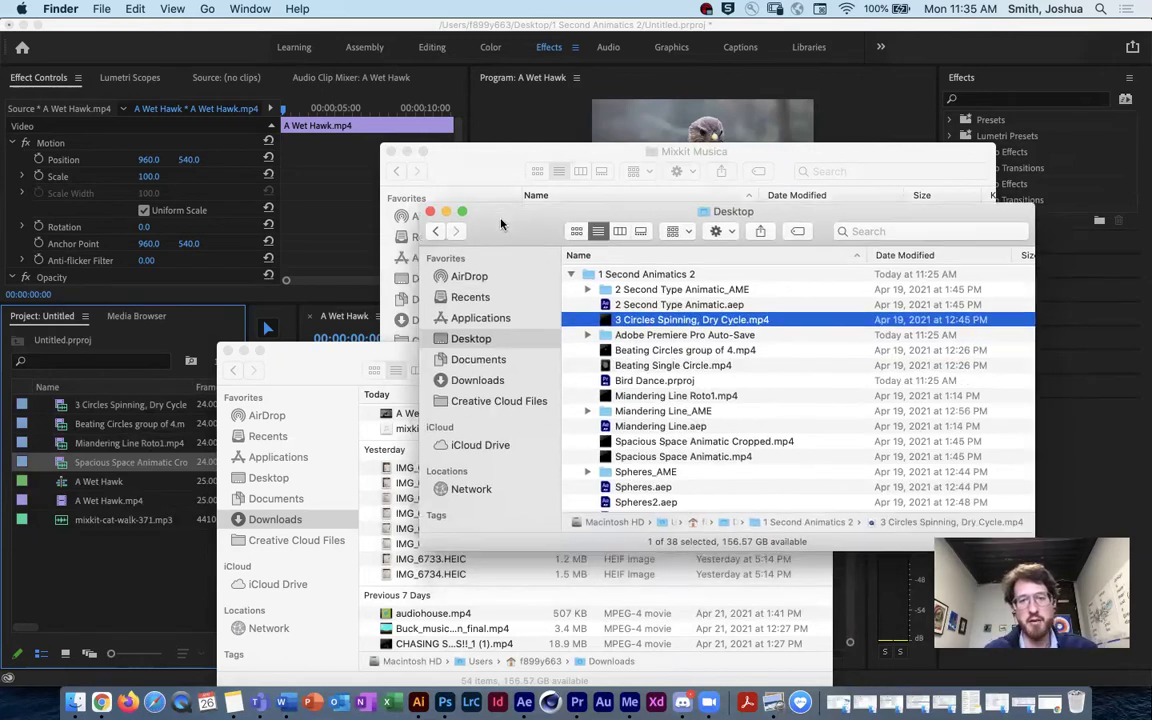
Switch back to Premiere Pro and place 3 Circles Spinning, Dry Cycle.mp4 on V3 at the start of the sequence.
{"action": "left_click", "coordinate": [95, 581]}
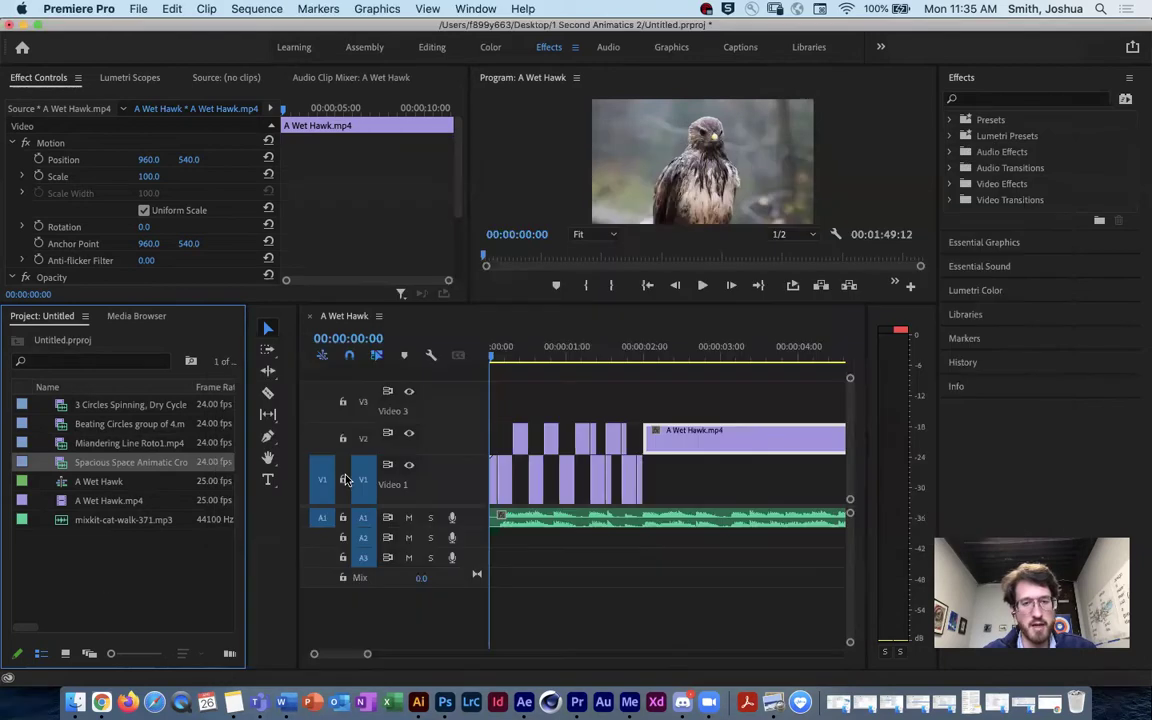
{"action": "left_click", "coordinate": [501, 358]}
{"action": "left_click_drag", "start_coordinate": [503, 360], "coordinate": [532, 352]}
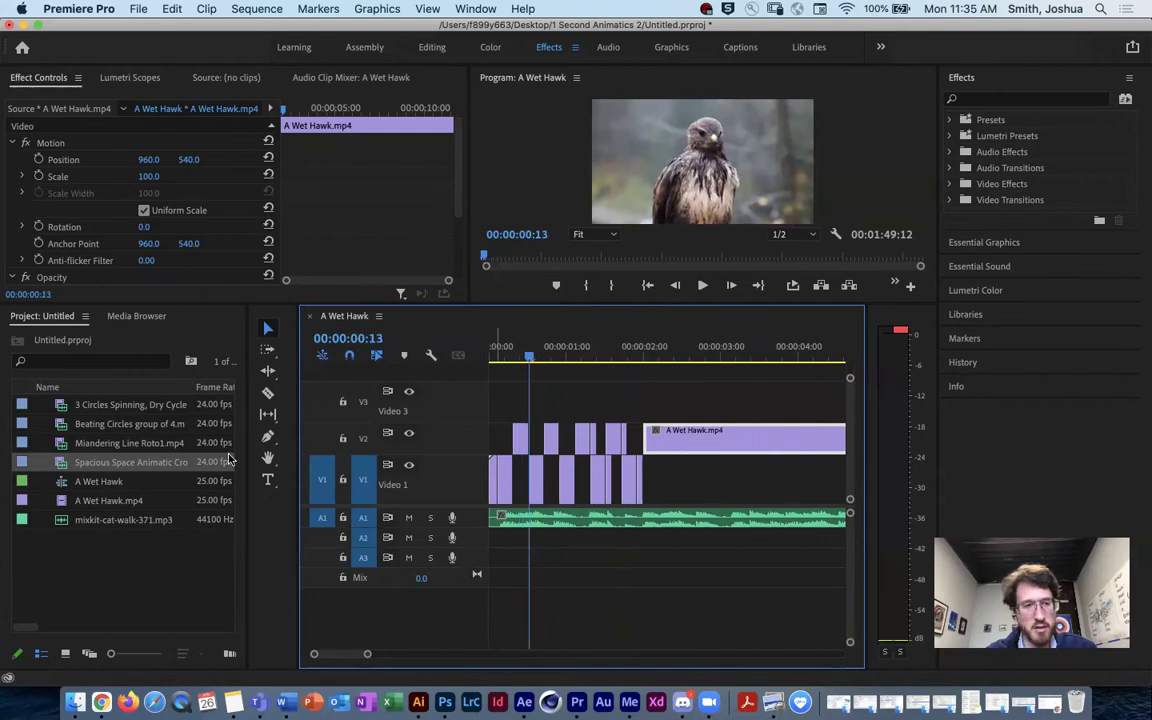
{"action": "left_click_drag", "start_coordinate": [66, 405], "coordinate": [535, 358]}
Inspect the circles clip over the hawk around 00:00:00:15 in an enlarged program view, and restore the normal layout.
{"action": "left_click", "coordinate": [511, 358]}
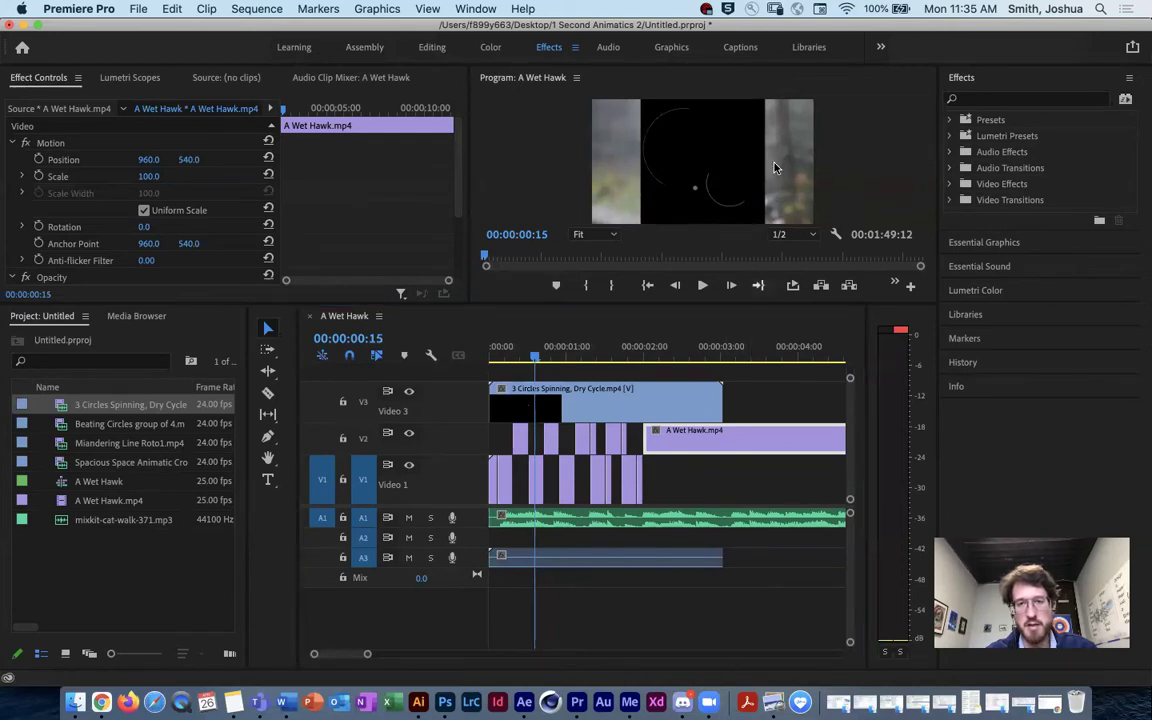
{"action": "key", "text": "grave"}
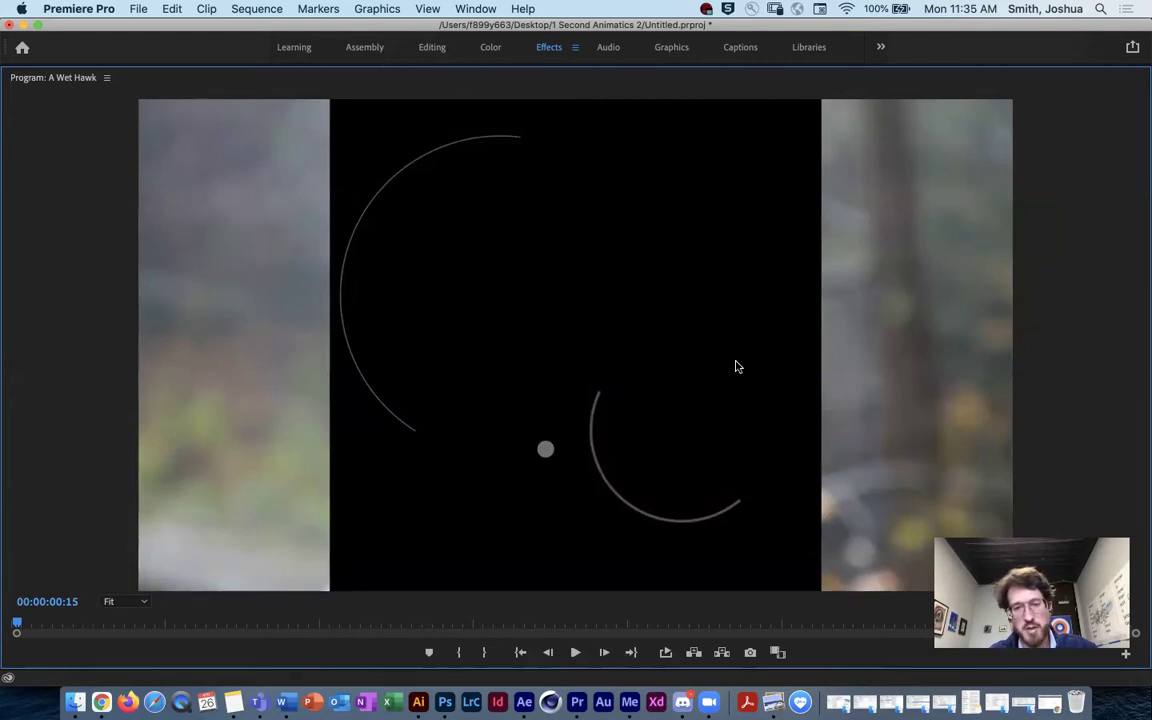
{"action": "key", "text": "grave"}
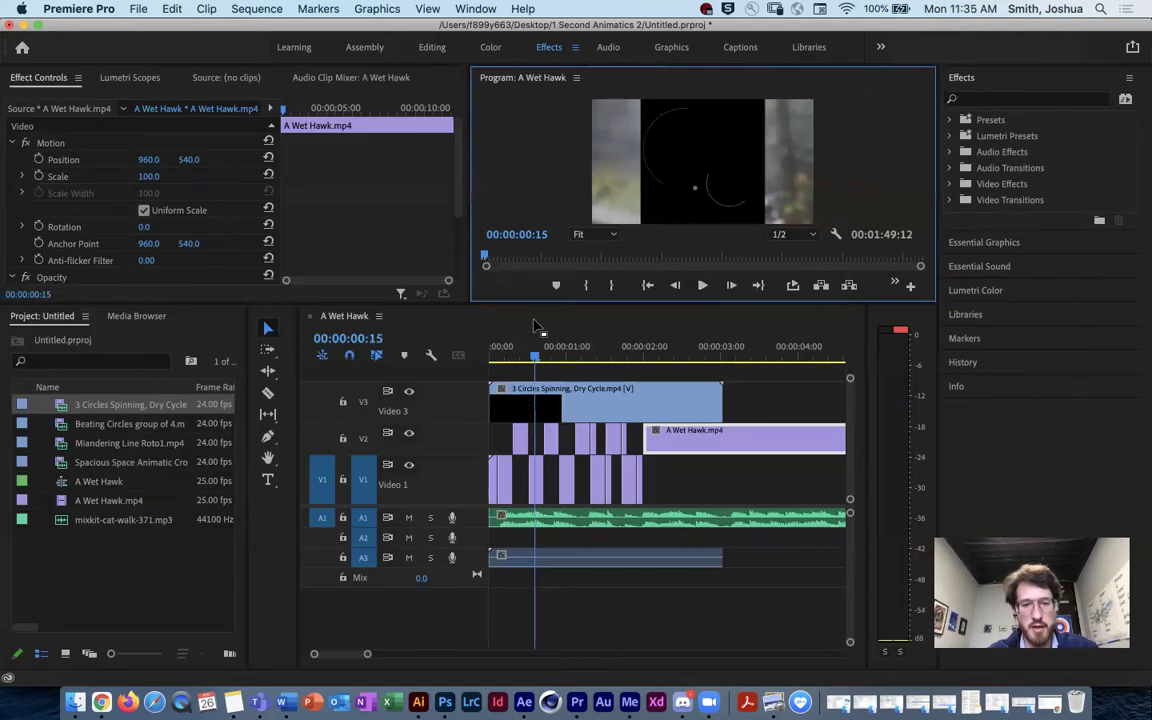
{"action": "mouse_move", "coordinate": [536, 369]}
{"action": "left_mouse_down"}
{"action": "mouse_move", "coordinate": [512, 362]}
{"action": "mouse_move", "coordinate": [529, 362]}
{"action": "left_mouse_up"}
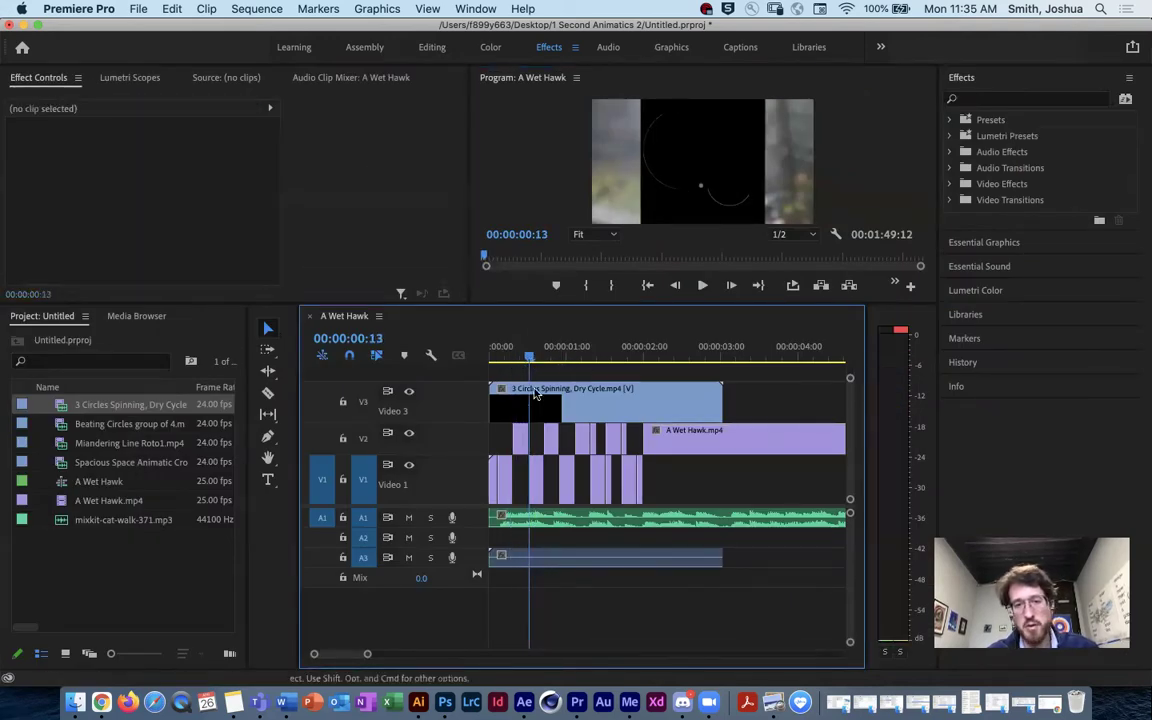
Try the Overlay and Lighten blend modes on the 3 Circles Spinning clip on V3, and settle on Screen.
{"action": "left_click", "coordinate": [630, 395]}
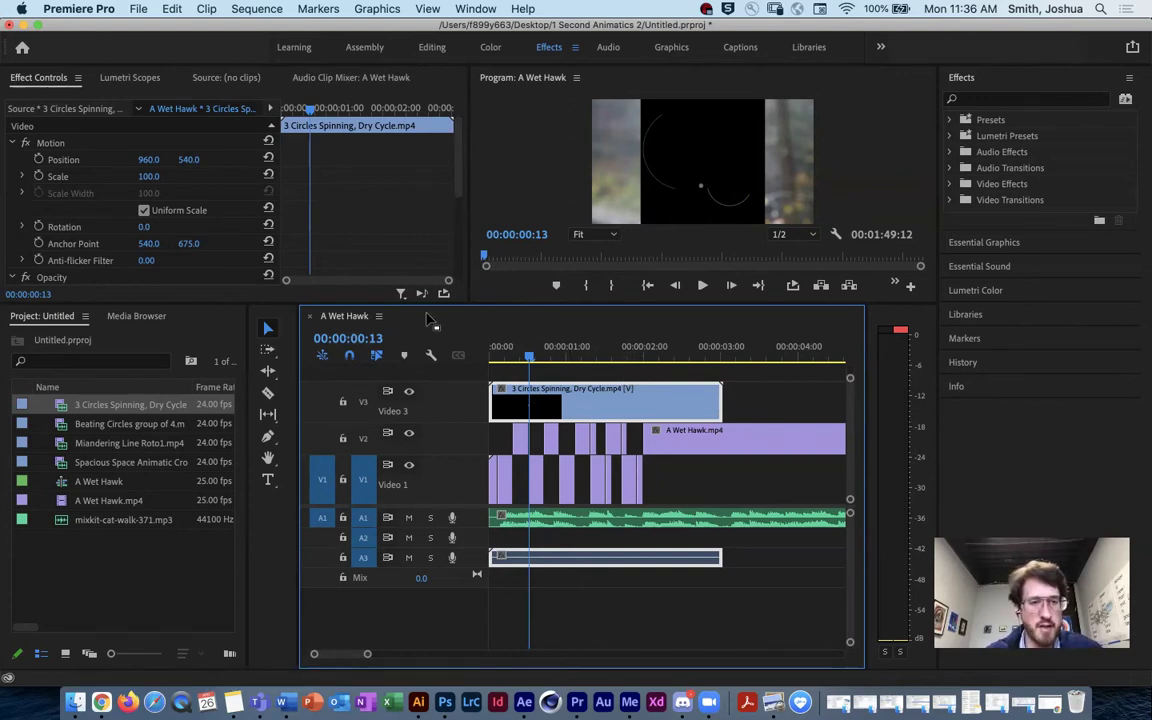
{"action": "scroll", "coordinate": [200, 207], "scroll_direction": "down", "scroll_amount": 3}
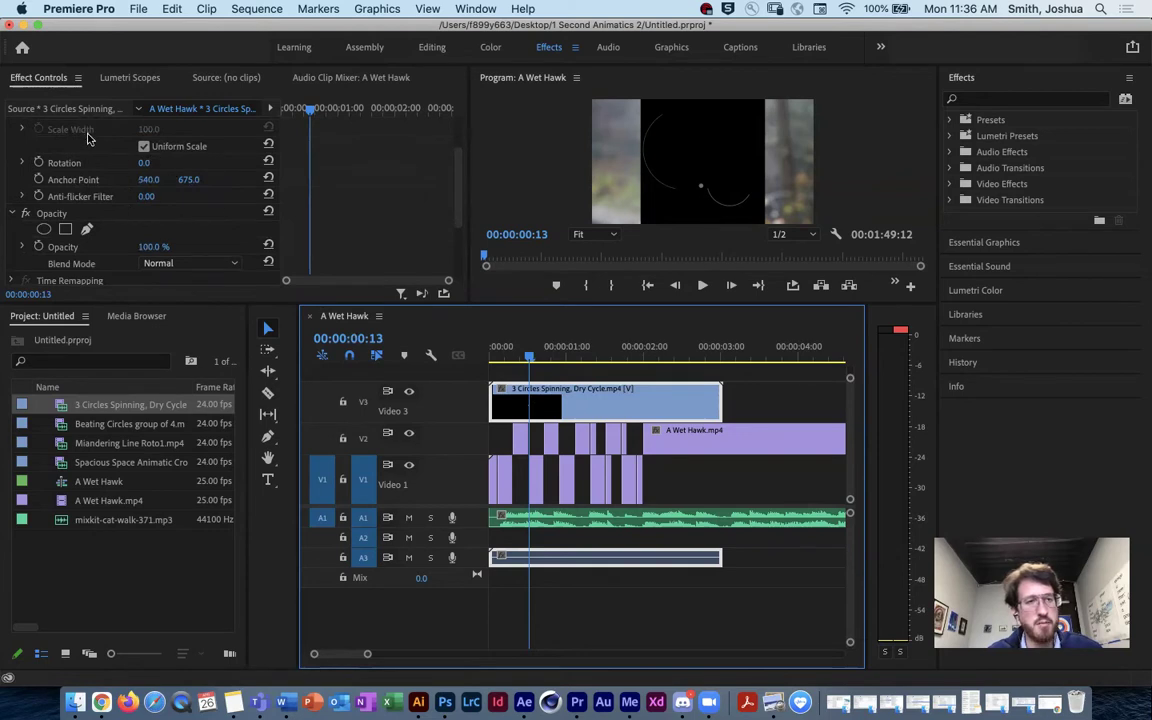
{"action": "scroll", "coordinate": [170, 204], "scroll_direction": "down", "scroll_amount": 2}
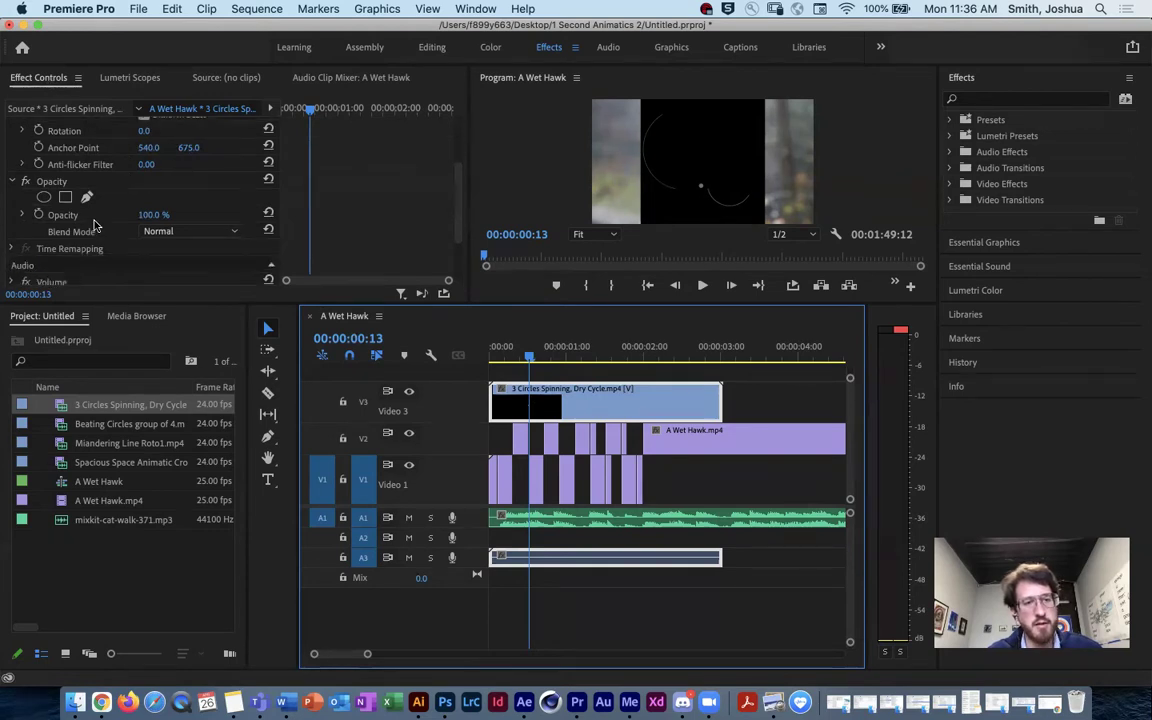
{"action": "scroll", "coordinate": [95, 226], "scroll_direction": "down", "scroll_amount": 2}
{"action": "left_click", "coordinate": [170, 196]}
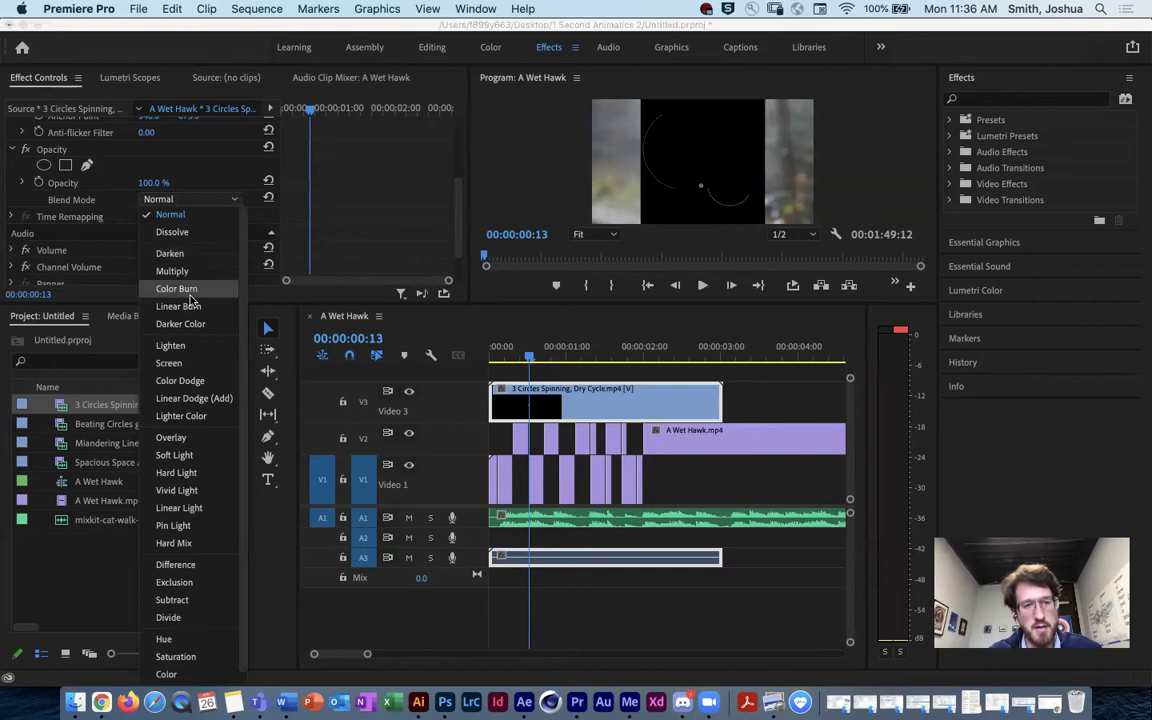
{"action": "left_click", "coordinate": [171, 438]}
{"action": "left_click", "coordinate": [190, 200]}
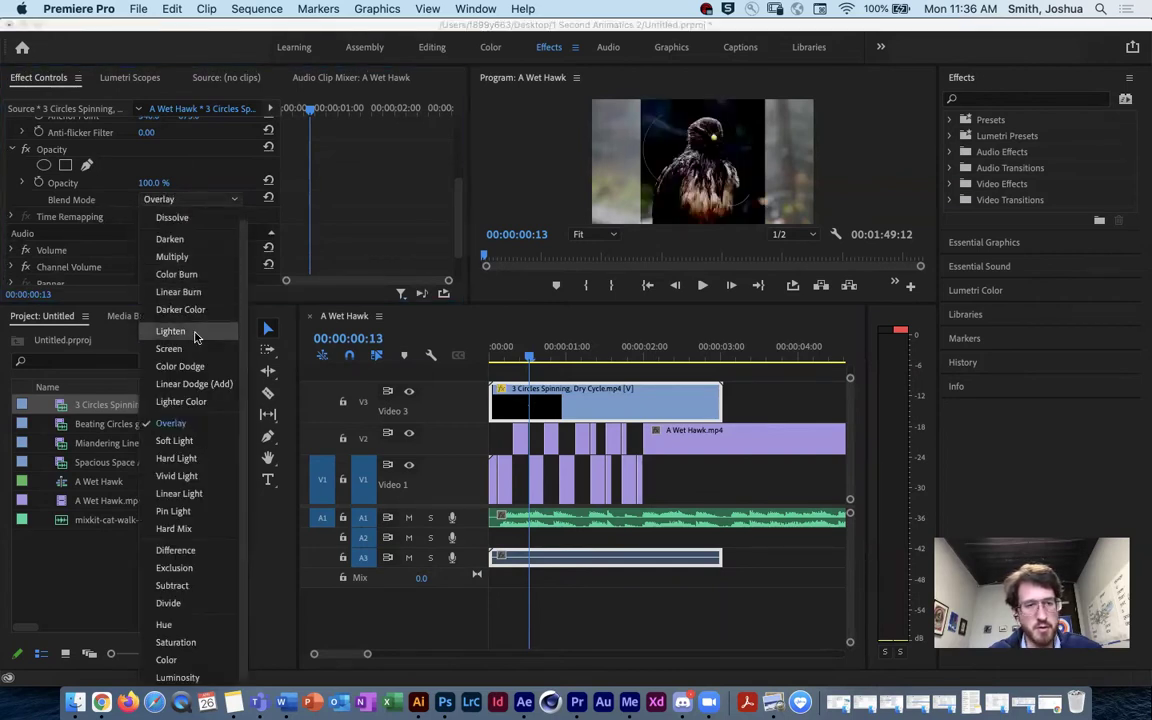
{"action": "left_click", "coordinate": [170, 329]}
{"action": "left_click", "coordinate": [200, 198]}
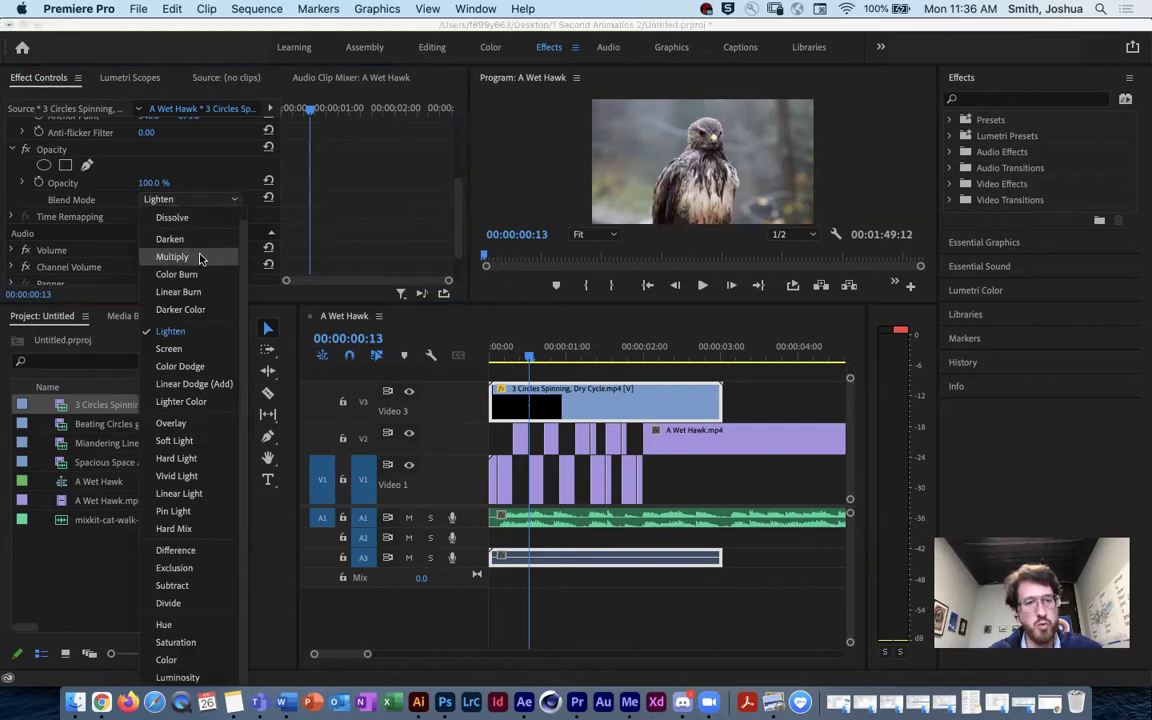
{"action": "left_click", "coordinate": [207, 349]}
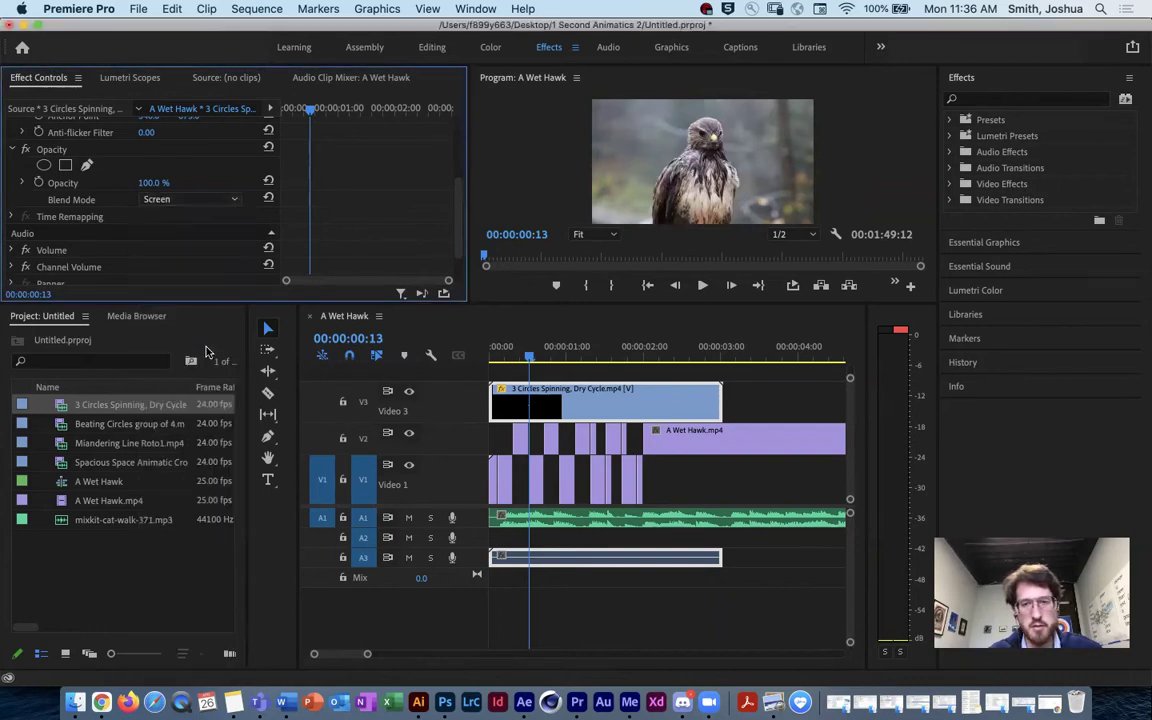
Play and scrub through the opening of the sequence to 00:00:01:11 to check the blended circles over the hawk.
{"action": "left_click", "coordinate": [585, 362]}
{"action": "key", "text": "space"}
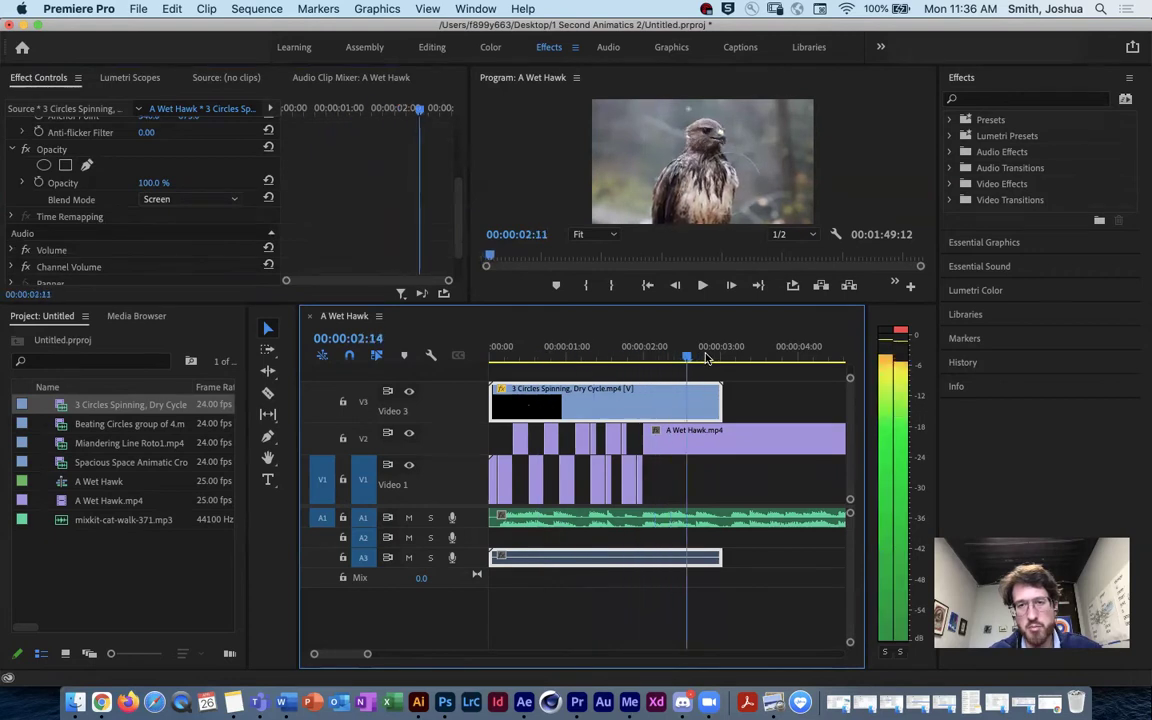
{"action": "left_click_drag", "start_coordinate": [645, 362], "coordinate": [492, 361]}
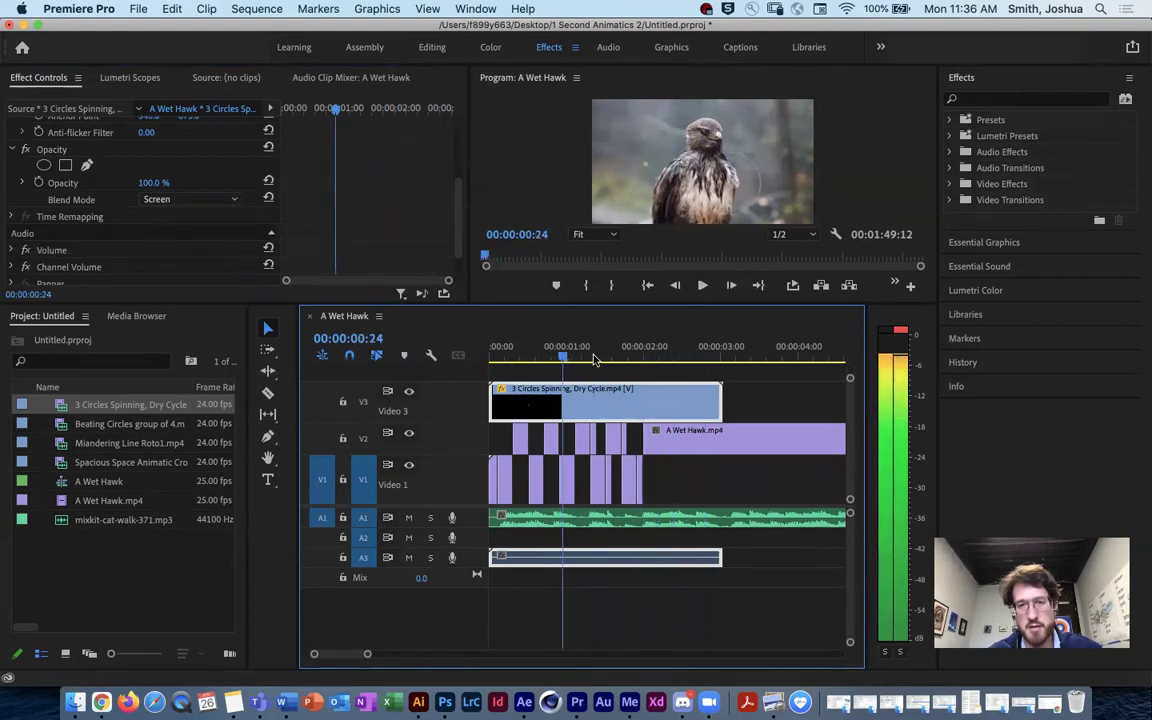
{"action": "left_click_drag", "start_coordinate": [594, 358], "coordinate": [601, 358]}
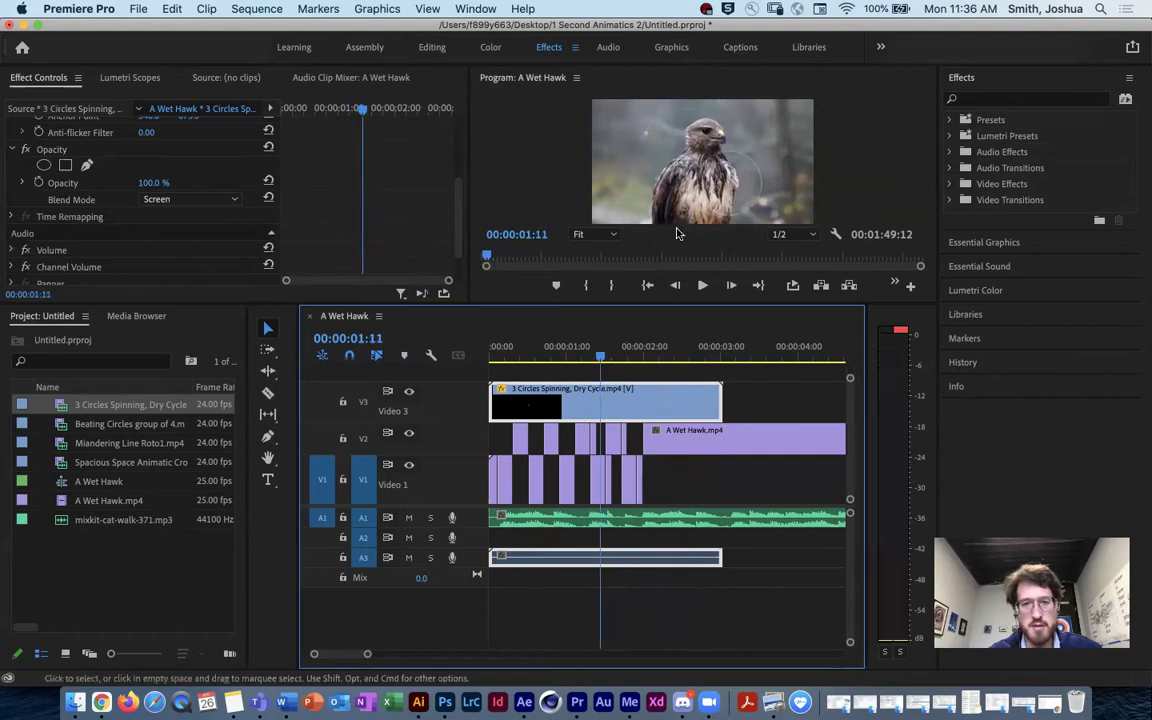
Reposition the 3 Circles Spinning clip to 1199, 446 and enlarge its scale to about 192.
{"action": "left_click", "coordinate": [720, 173]}
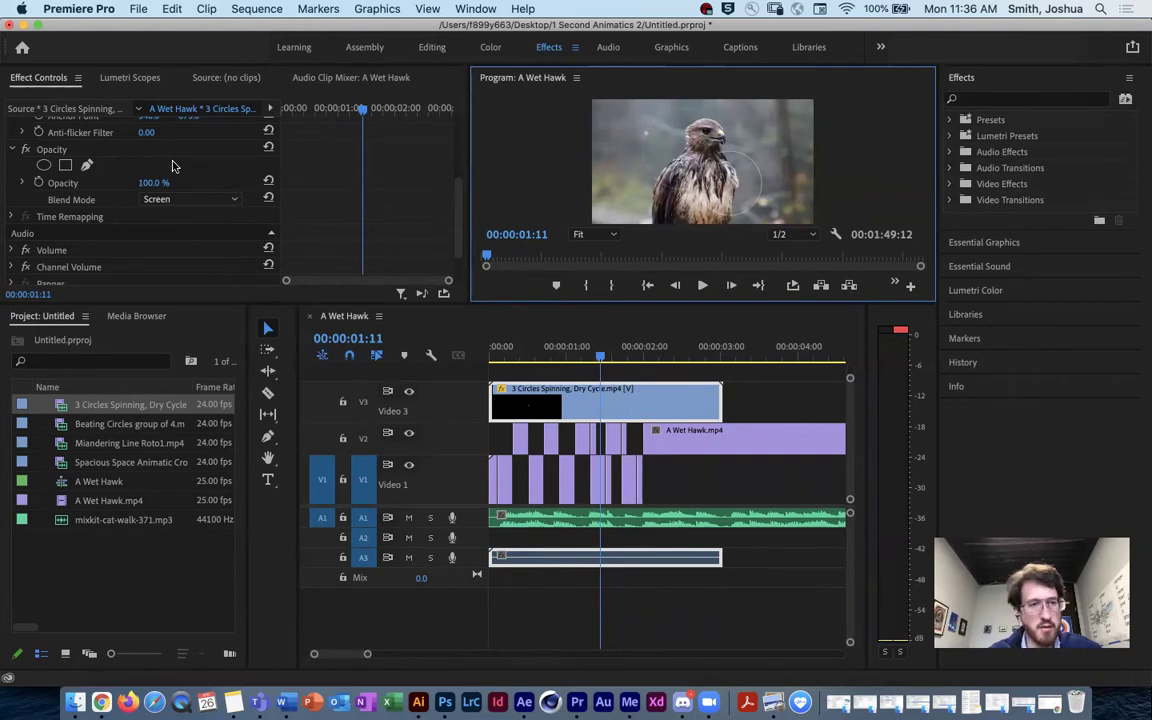
{"action": "scroll", "coordinate": [183, 173], "scroll_direction": "up", "scroll_amount": 3}
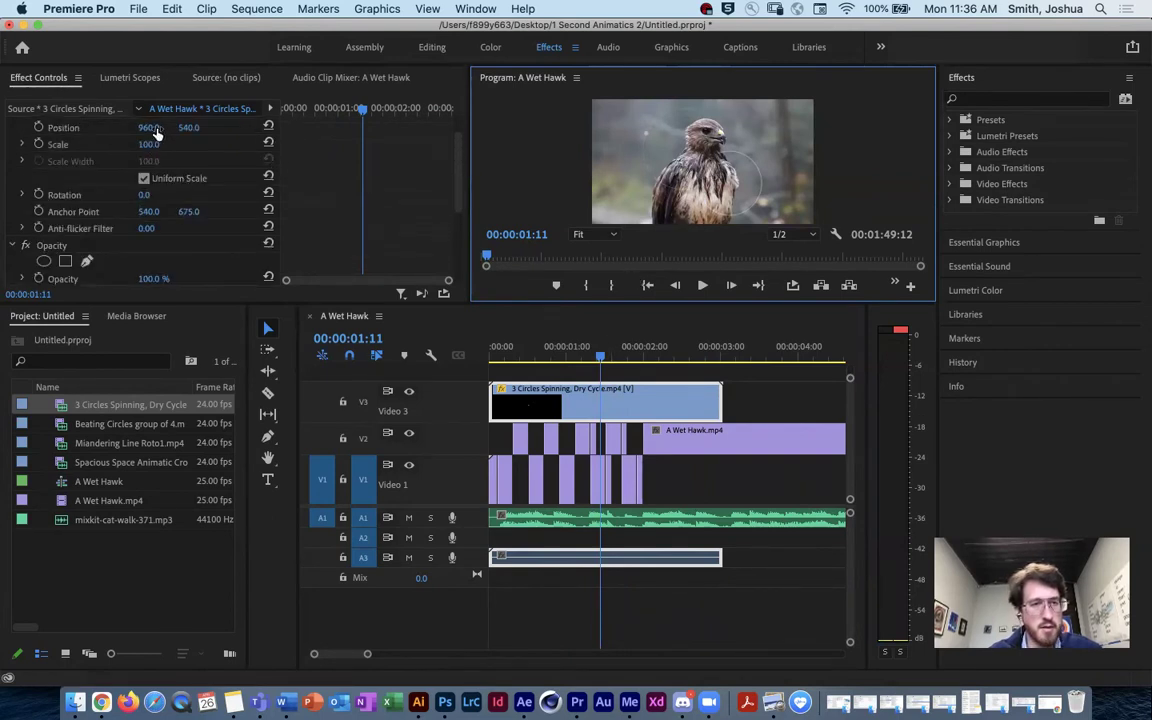
{"action": "scroll", "coordinate": [150, 145], "scroll_direction": "up", "scroll_amount": 1}
{"action": "left_click_drag", "start_coordinate": [148, 159], "coordinate": [394, 159]}
{"action": "left_click_drag", "start_coordinate": [186, 158], "coordinate": [245, 176]}
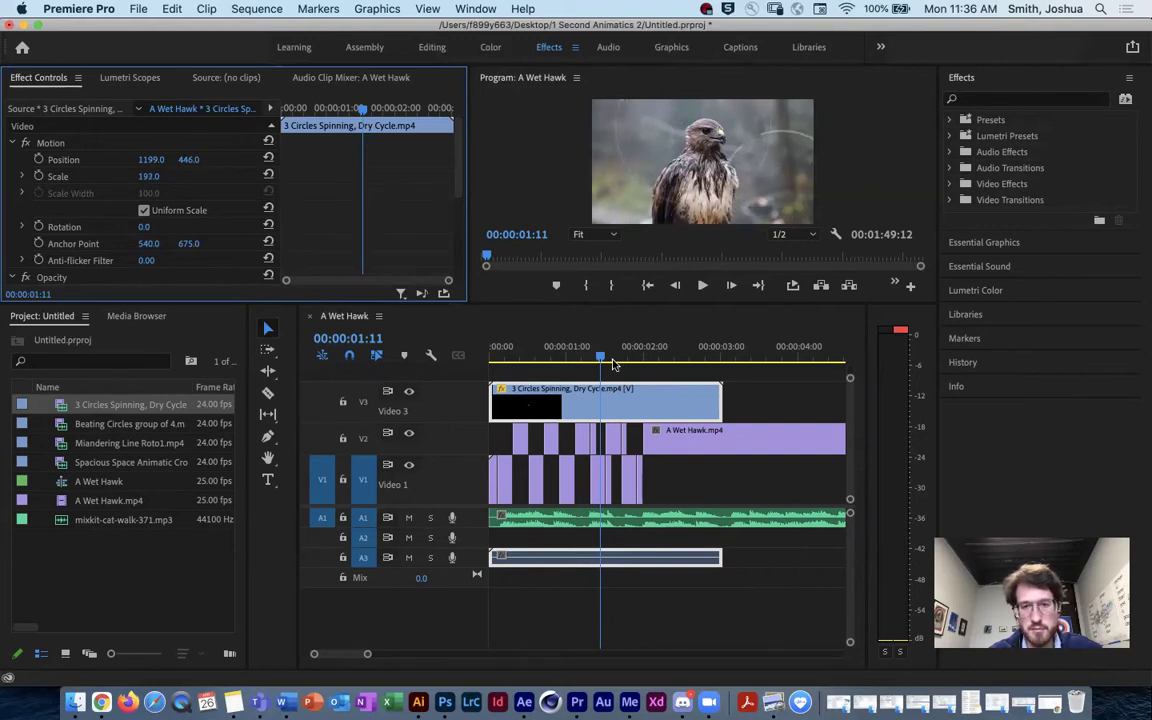
Play the sequence from the start with the enlarged circles, and check the frame at 00:00:00:11.
{"action": "left_click", "coordinate": [698, 412]}
{"action": "key", "text": "Home"}
{"action": "key", "text": "space"}
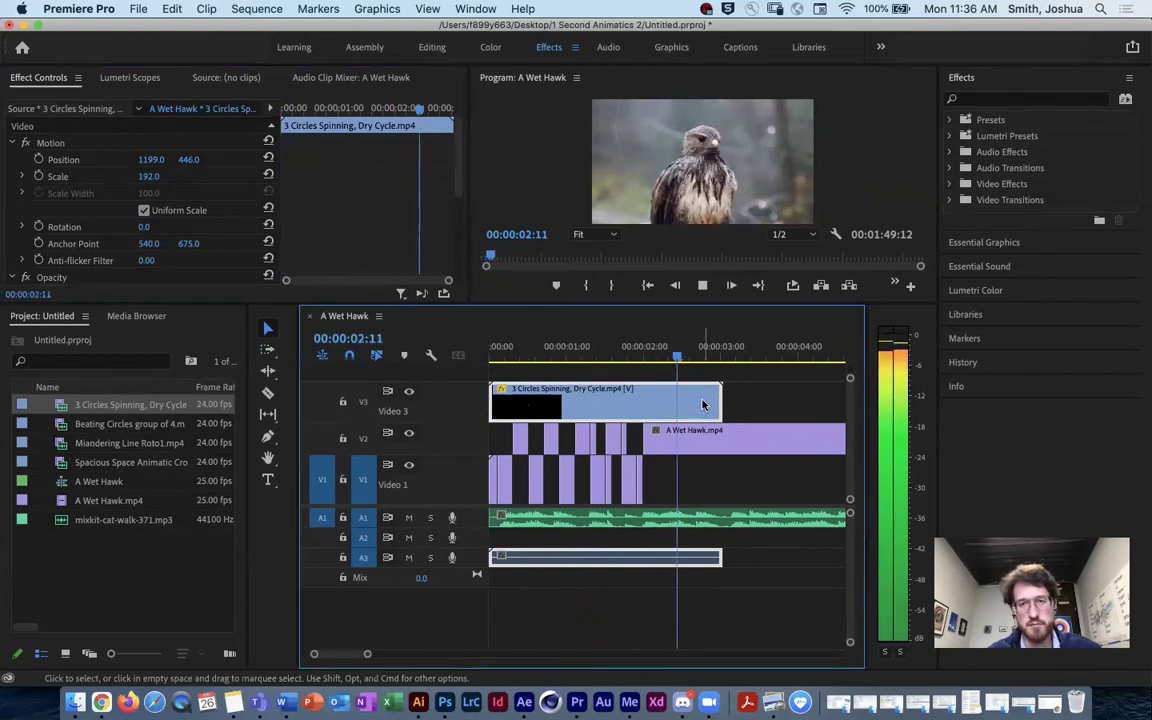
{"action": "key", "text": "space"}
{"action": "left_click_drag", "start_coordinate": [752, 352], "coordinate": [494, 358]}
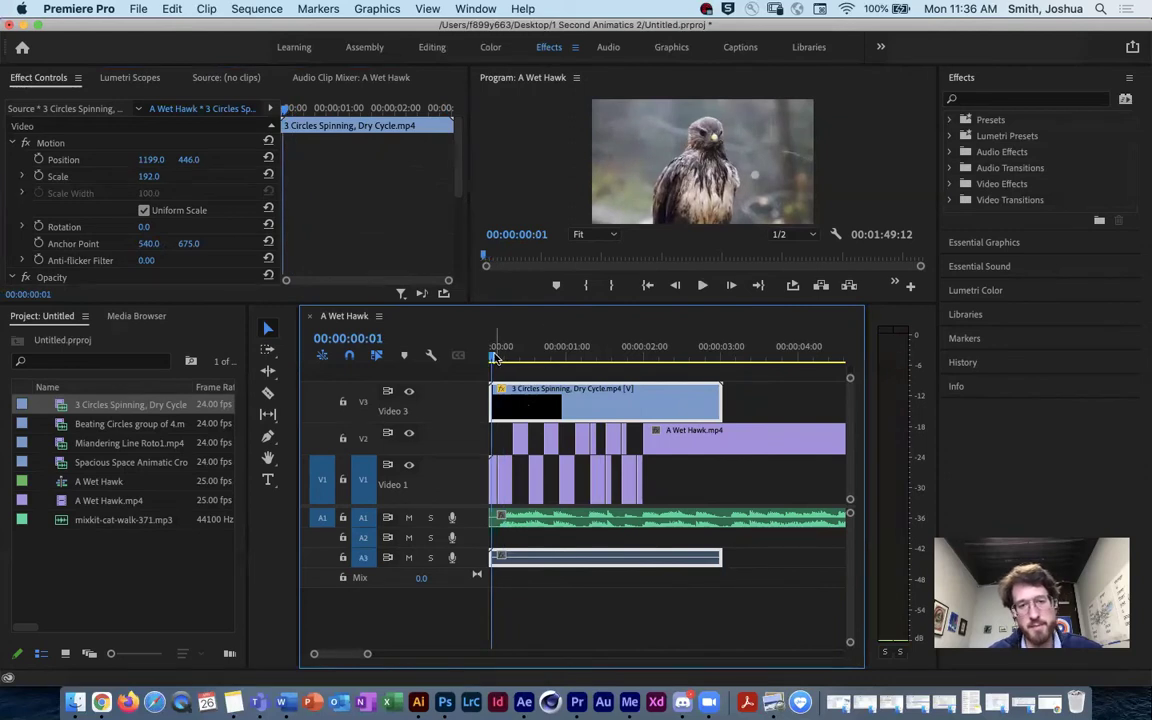
{"action": "key", "text": "space"}
{"action": "left_click", "coordinate": [519, 358]}
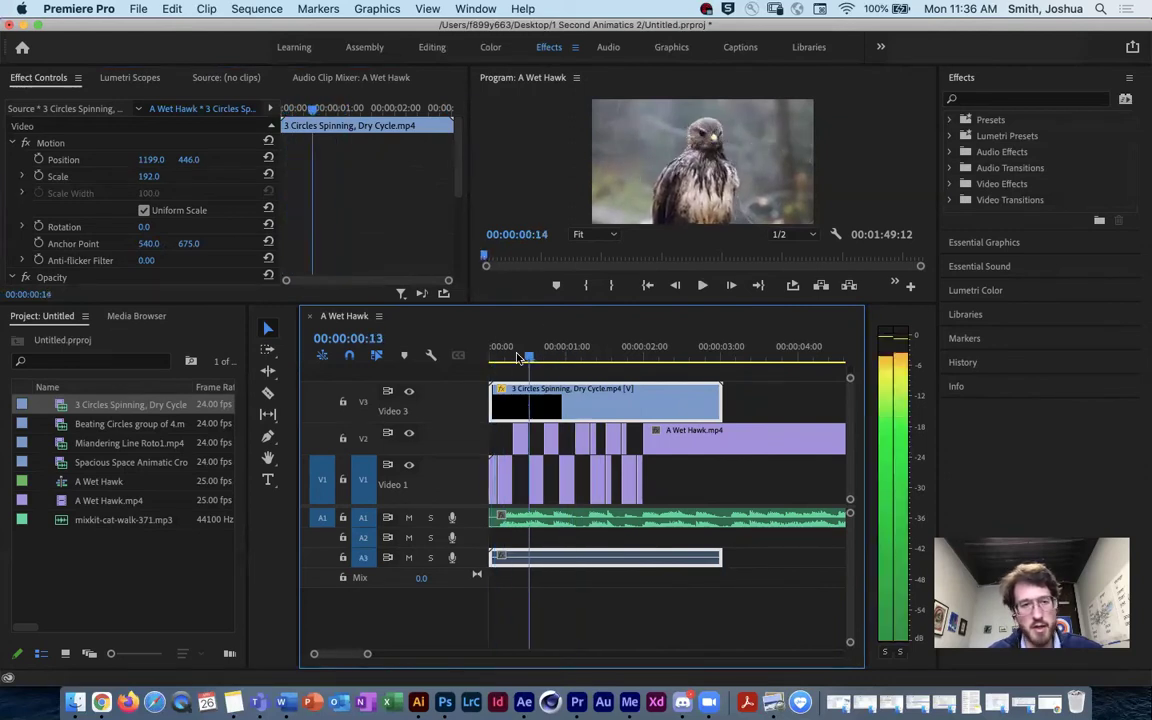
{"action": "left_click_drag", "start_coordinate": [519, 358], "coordinate": [513, 358]}
Select the Spacious Space Animatic Cropped clip in the project, and play the sequence from 00:00:00:13.
{"action": "left_click", "coordinate": [113, 443]}
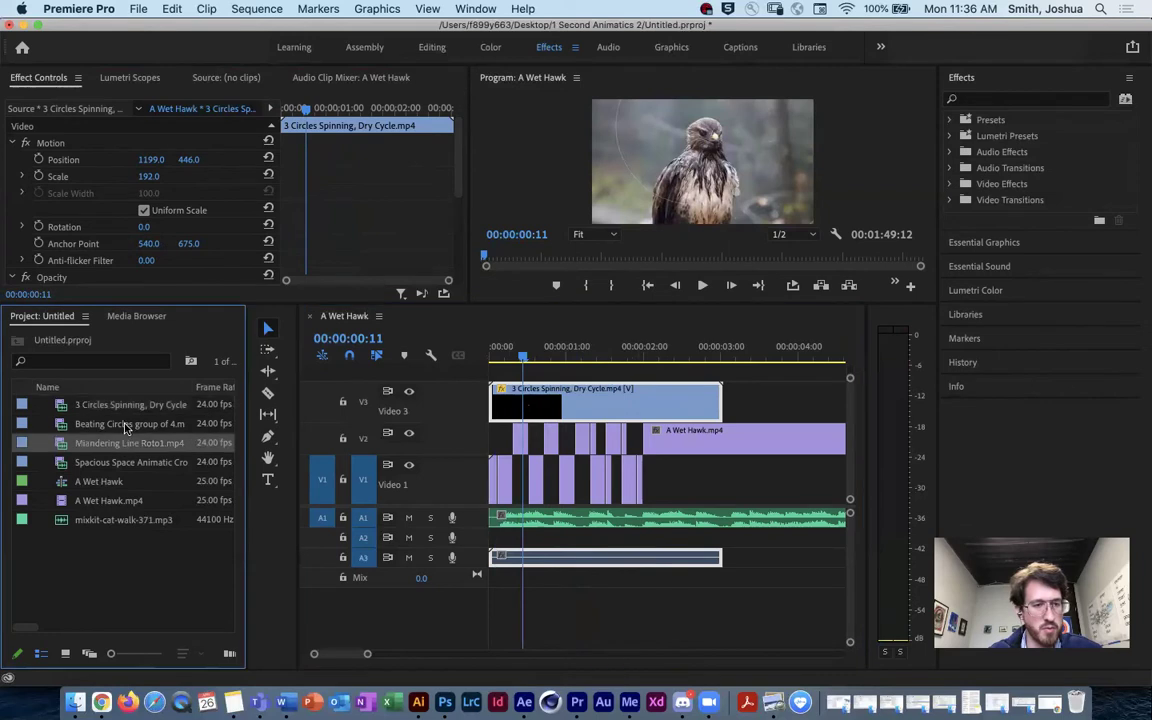
{"action": "left_click", "coordinate": [125, 461]}
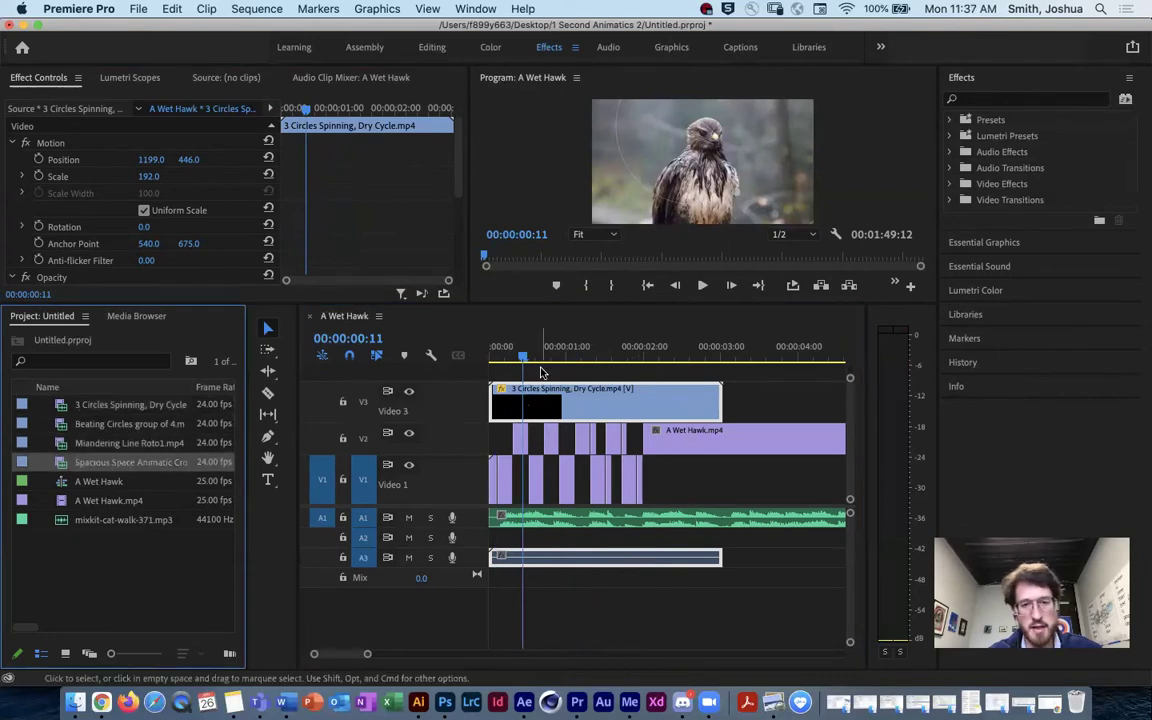
{"action": "key", "text": "shift+3"}
{"action": "key", "text": "Right"}
{"action": "key", "text": "Right"}
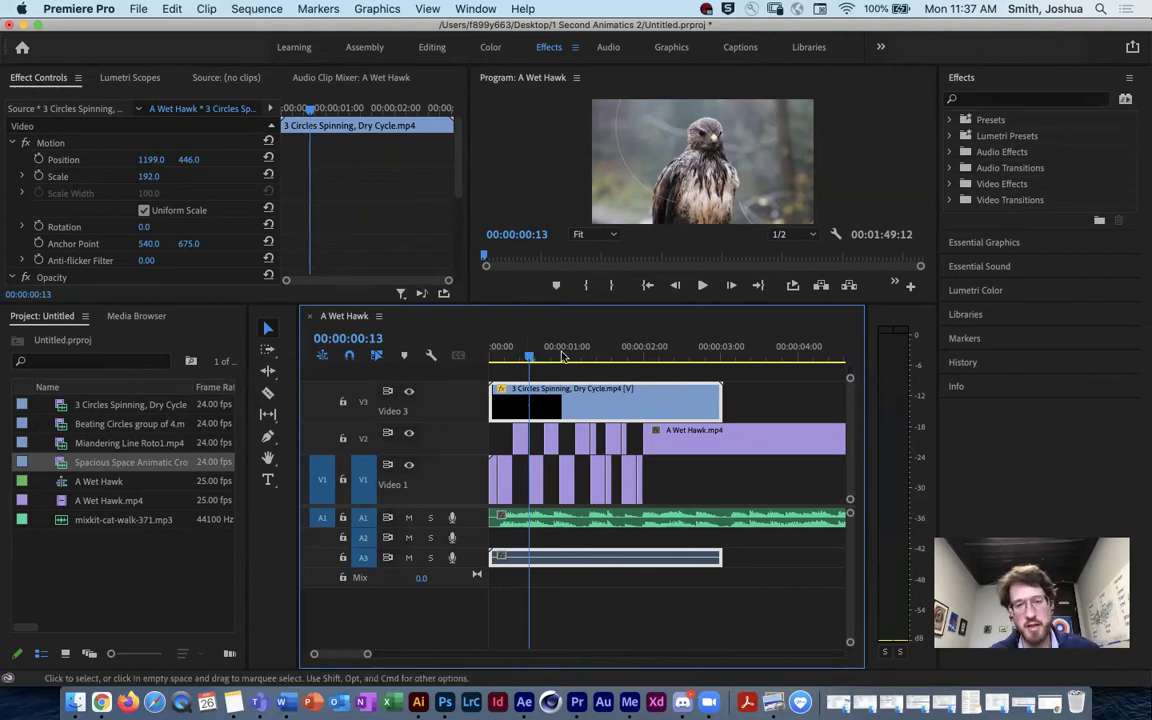
{"action": "key", "text": "space"}
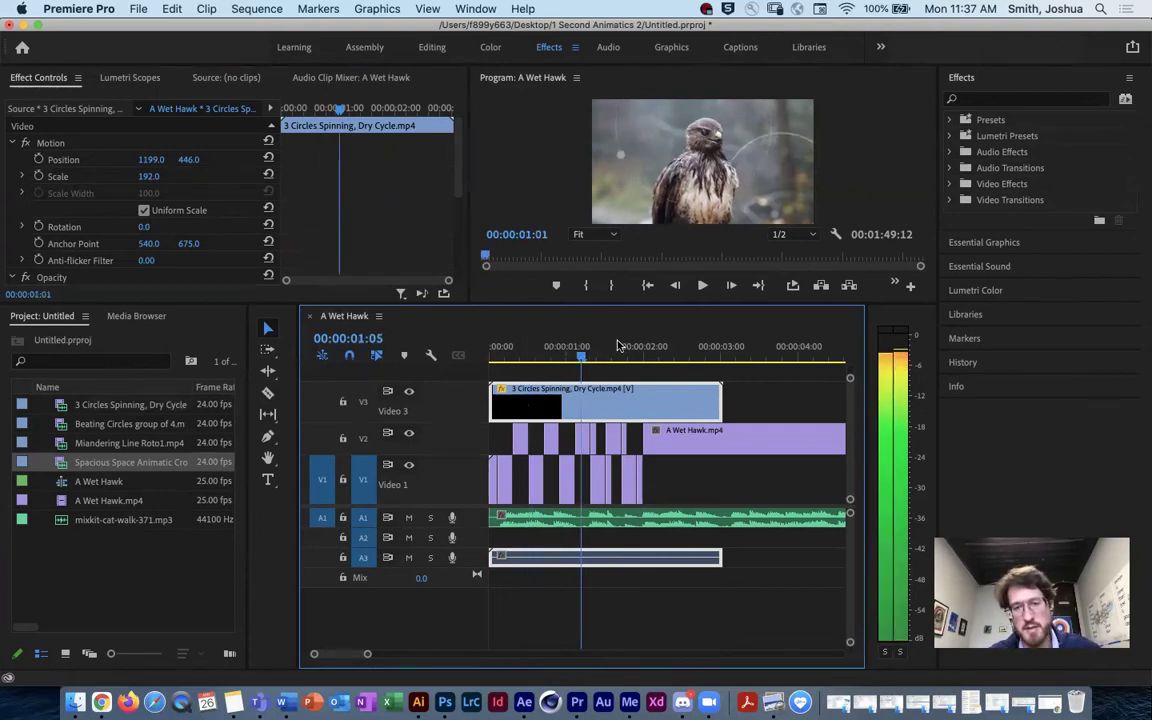
Mute audio track A3, which holds the 3 Circles Spinning clip's sound, and play the sequence from the start.
{"action": "left_click", "coordinate": [738, 398]}
{"action": "left_click", "coordinate": [690, 398]}
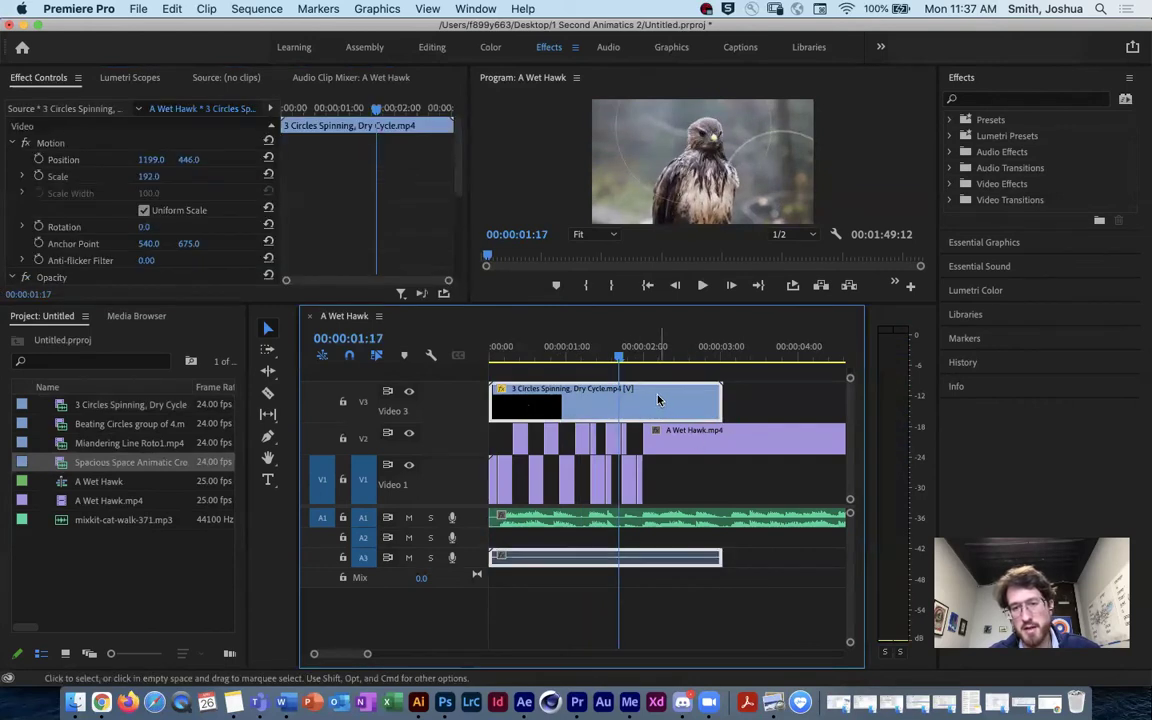
{"action": "right_click", "coordinate": [653, 403]}
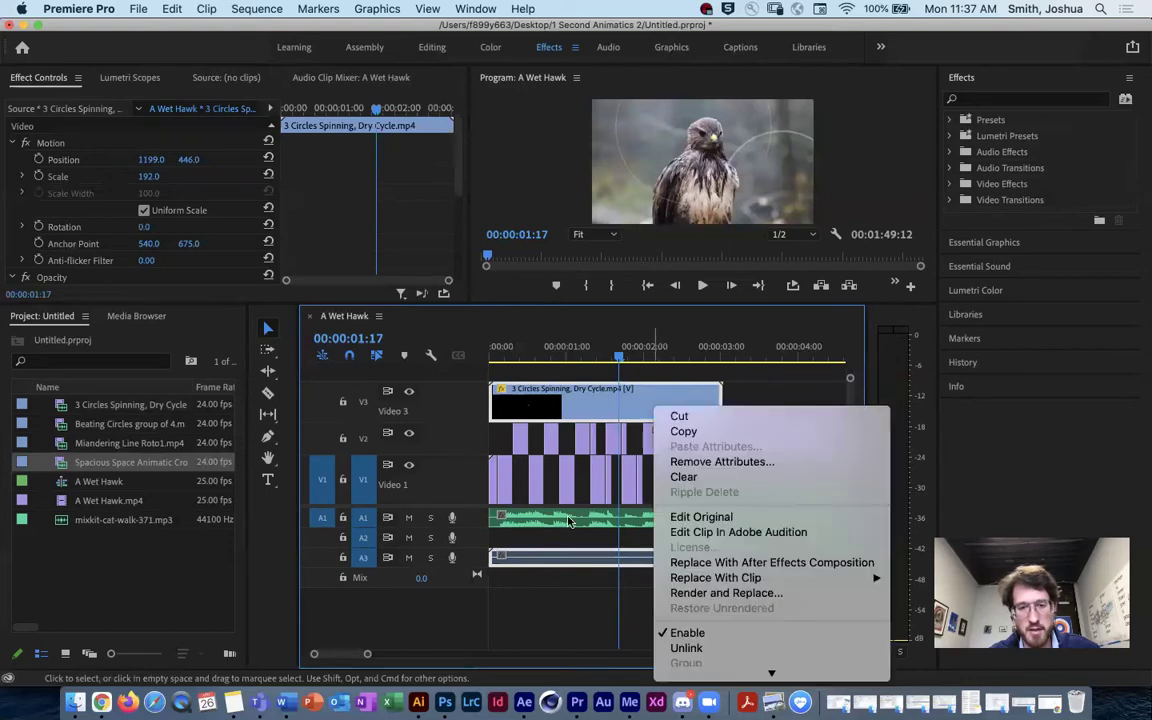
{"action": "left_click", "coordinate": [544, 587]}
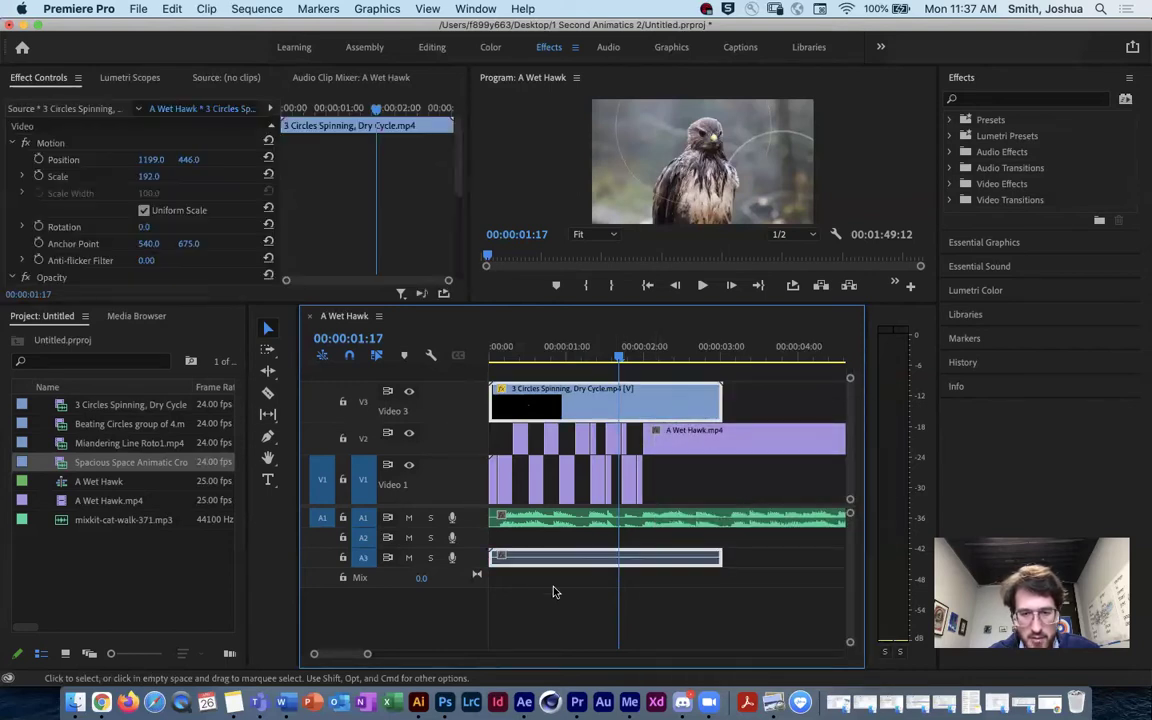
{"action": "left_click_drag", "start_coordinate": [548, 546], "coordinate": [570, 563]}
{"action": "left_click", "coordinate": [614, 374]}
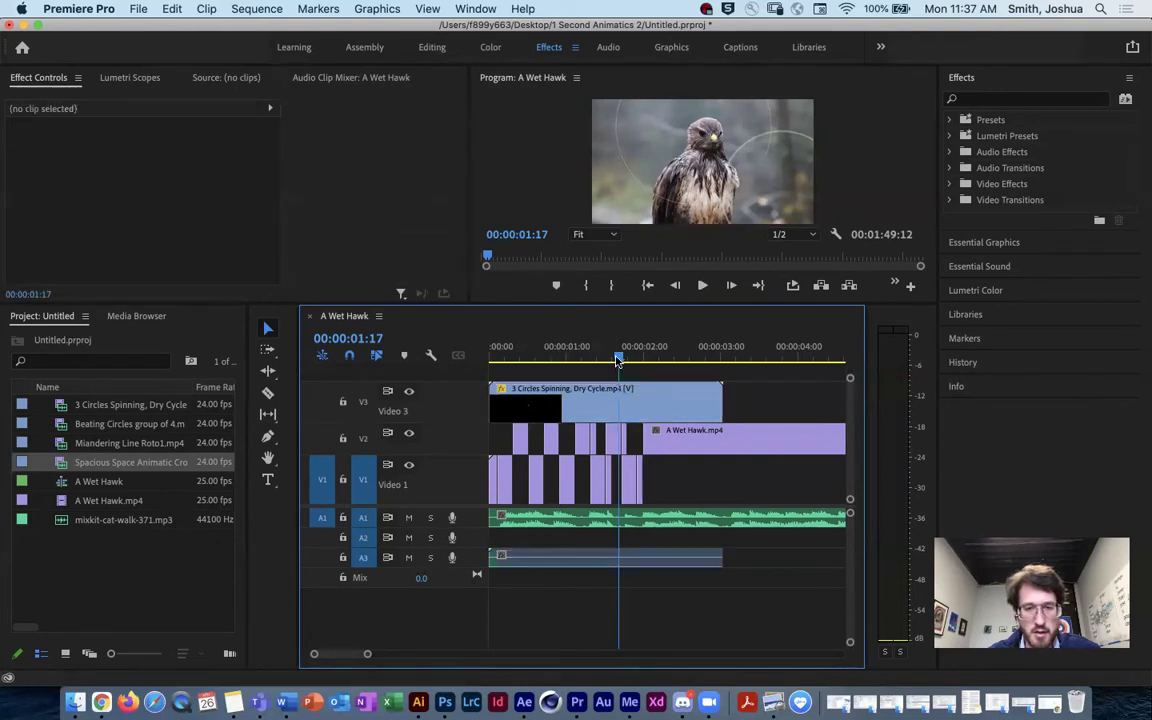
{"action": "left_click_drag", "start_coordinate": [617, 362], "coordinate": [609, 362]}
{"action": "left_click", "coordinate": [406, 558]}
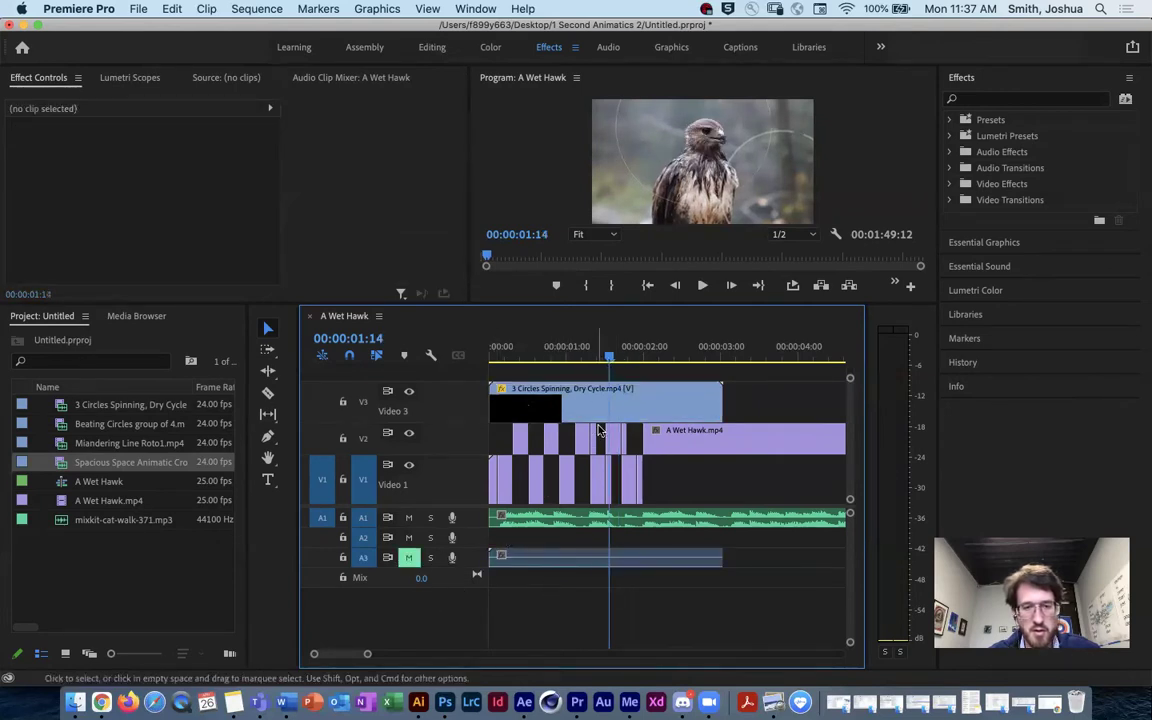
{"action": "left_click", "coordinate": [502, 360]}
{"action": "key", "text": "space"}
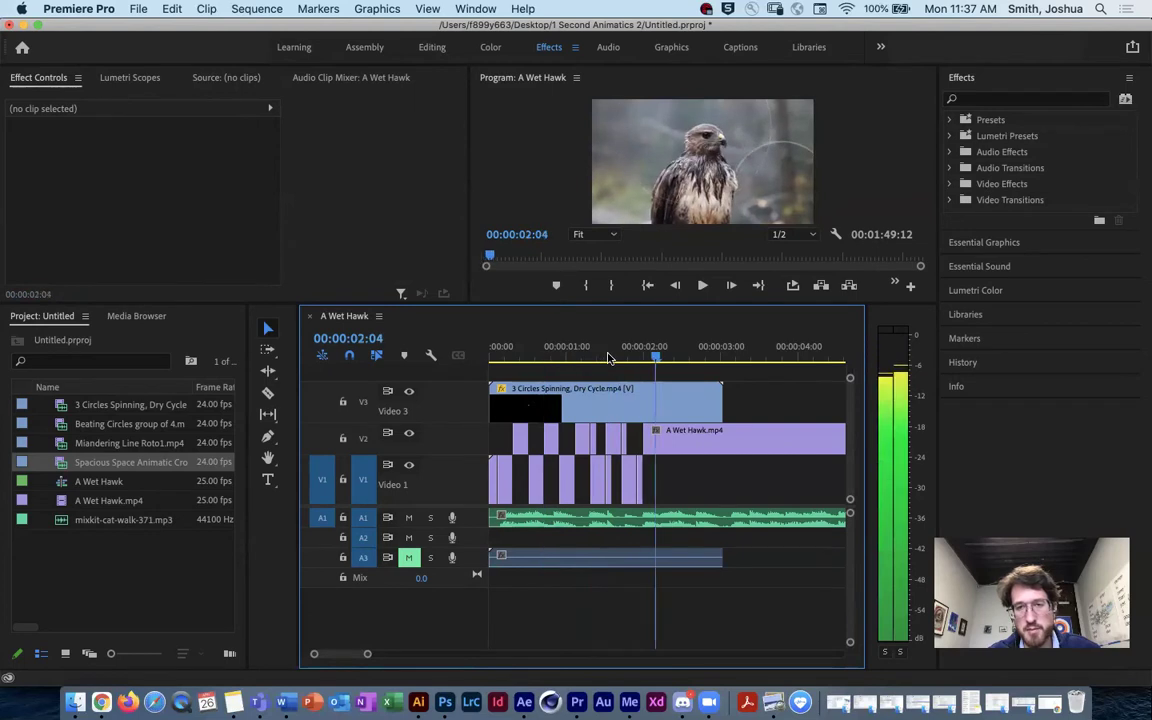
Try shifting the 3 Circles Spinning clip further along the timeline with its audio on A2, and undo the move.
{"action": "left_click_drag", "start_coordinate": [650, 558], "coordinate": [738, 545]}
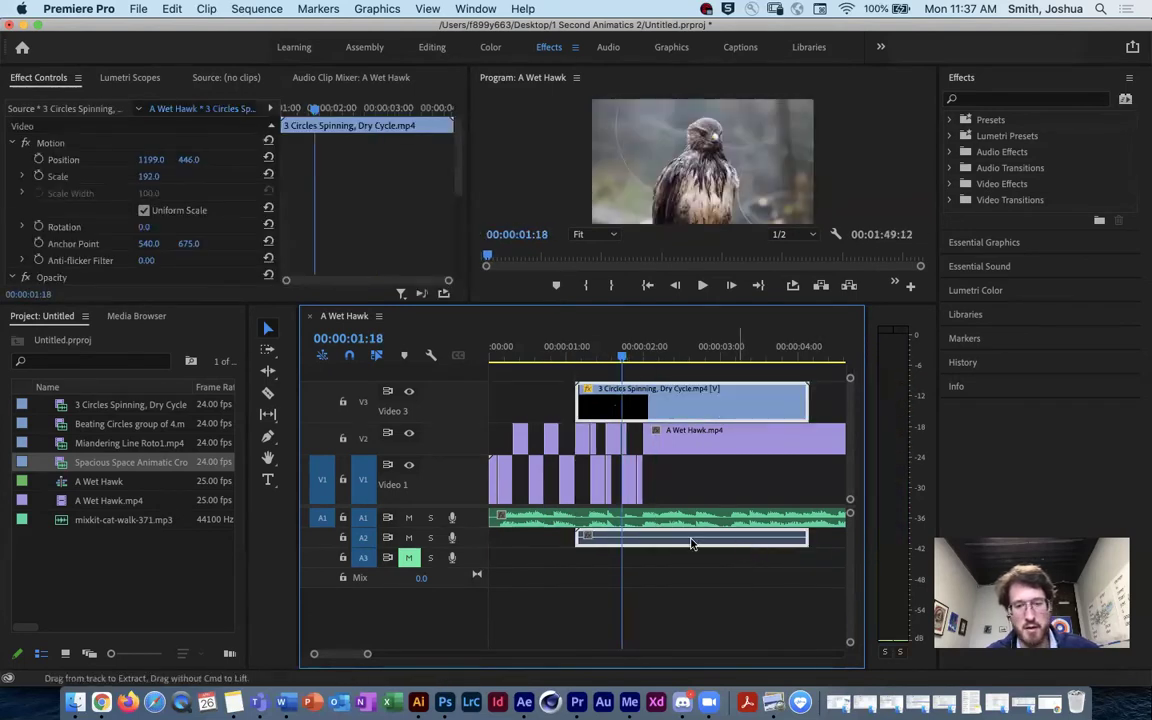
{"action": "key", "text": "super+z"}
Set the speed of the 3 Circles Spinning clip on V3 to 200%.
{"action": "left_click", "coordinate": [672, 398]}
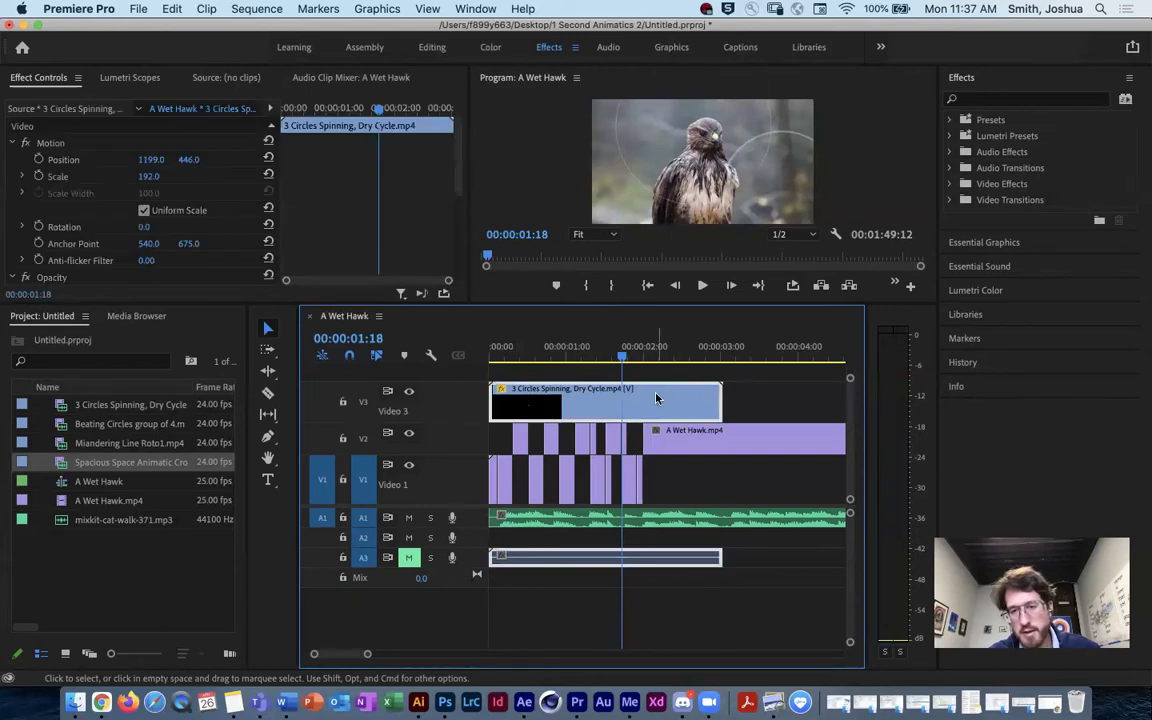
{"action": "right_click", "coordinate": [656, 388]}
{"action": "mouse_move", "coordinate": [724, 685]}
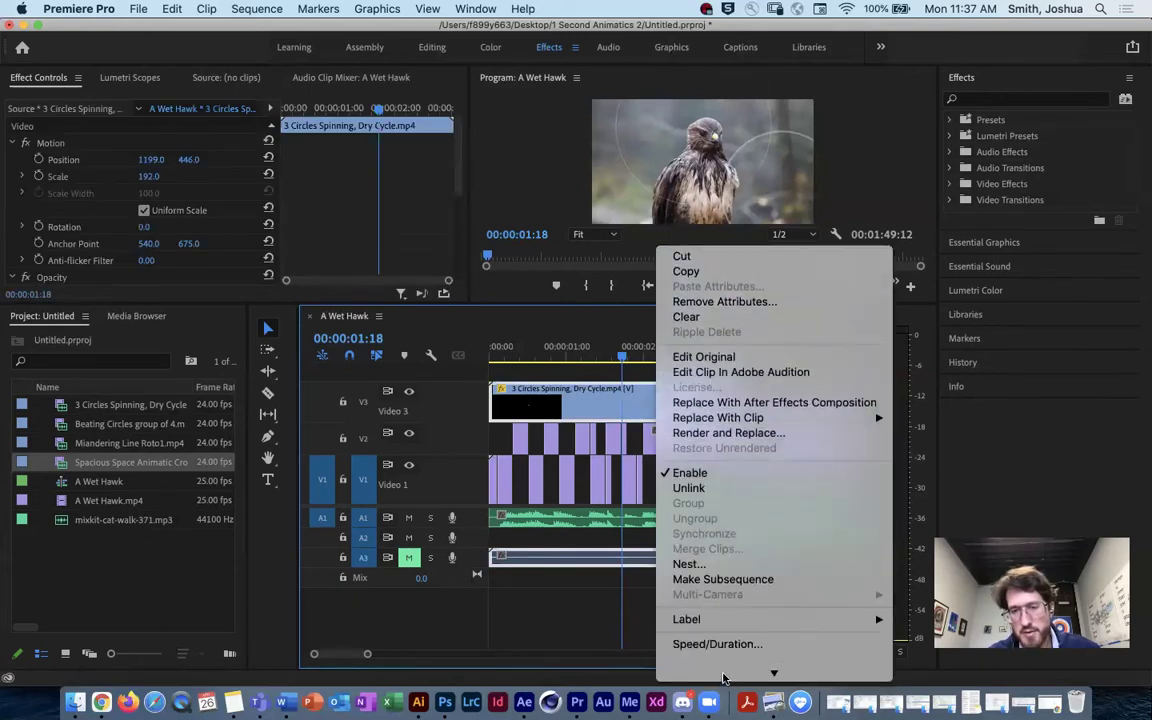
{"action": "key", "text": "Return"}
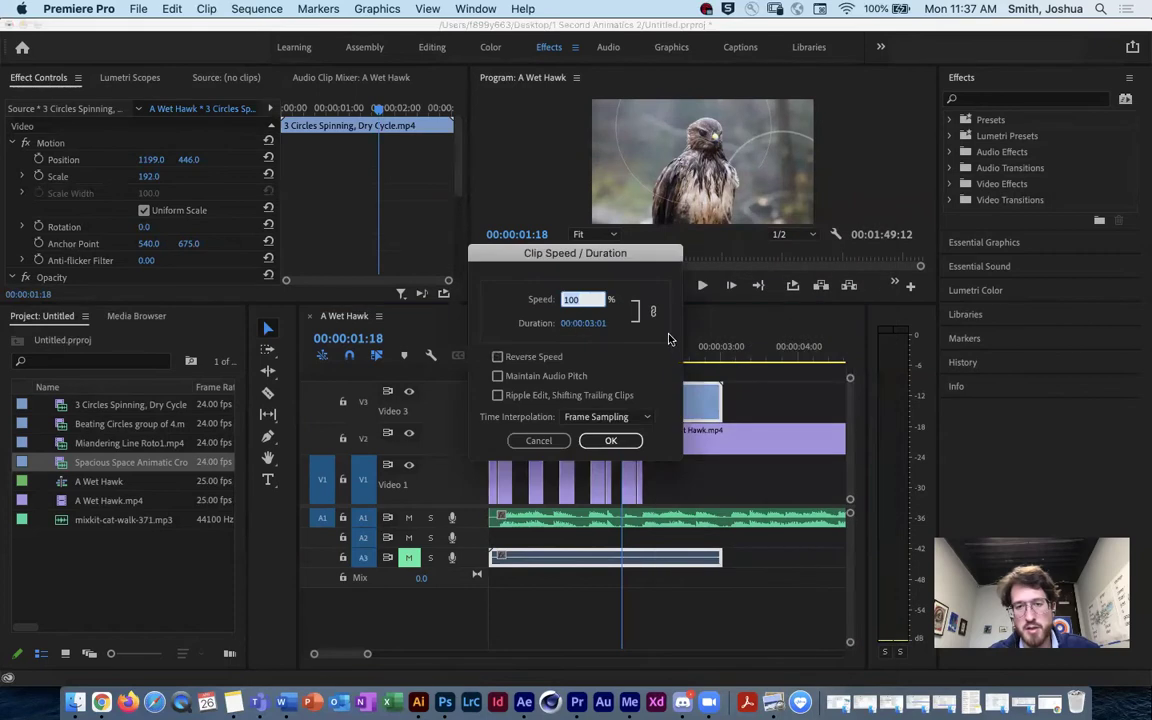
{"action": "left_click_drag", "start_coordinate": [594, 258], "coordinate": [450, 162]}
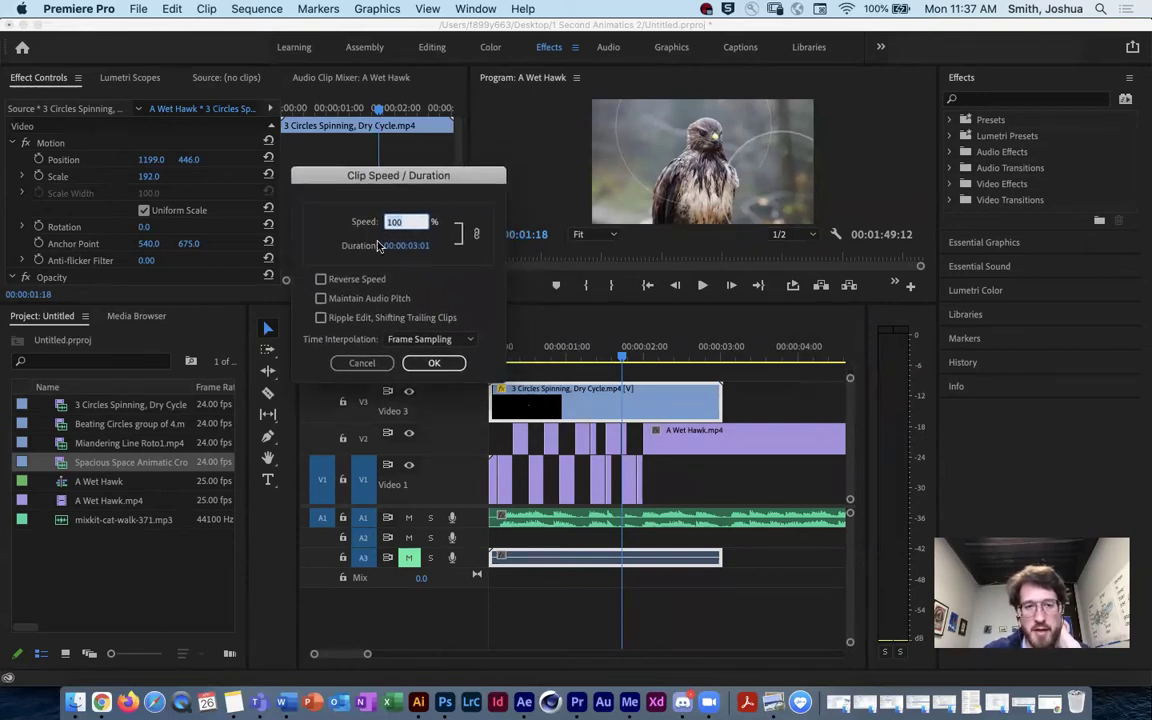
{"action": "type", "text": "200"}
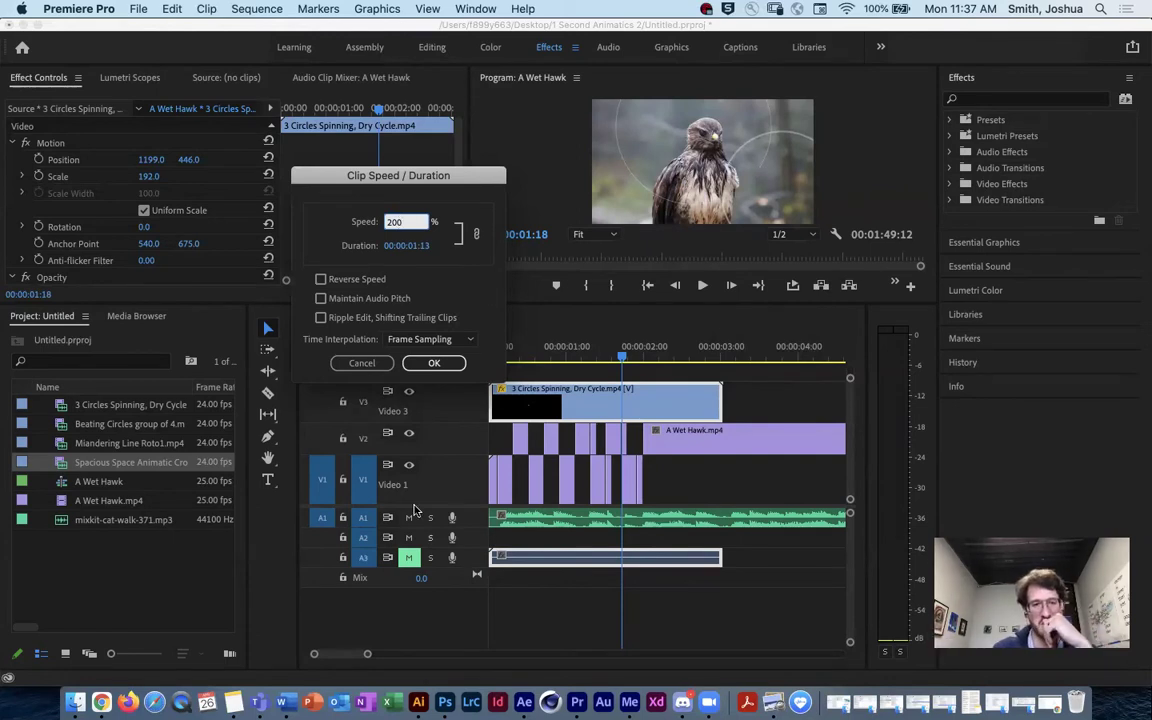
{"action": "left_click", "coordinate": [434, 363]}
Play the sequence from 00:00:00:00 twice to check the double-speed circles, and return to the start.
{"action": "left_click_drag", "start_coordinate": [622, 358], "coordinate": [490, 358]}
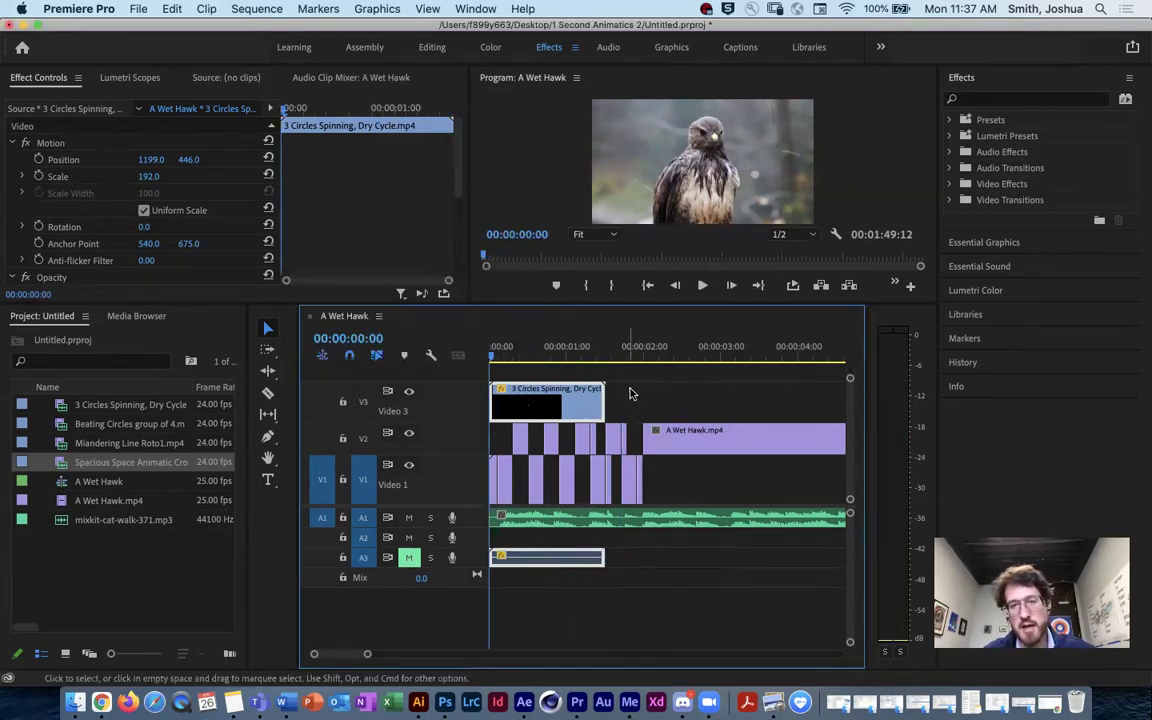
{"action": "key", "text": "space"}
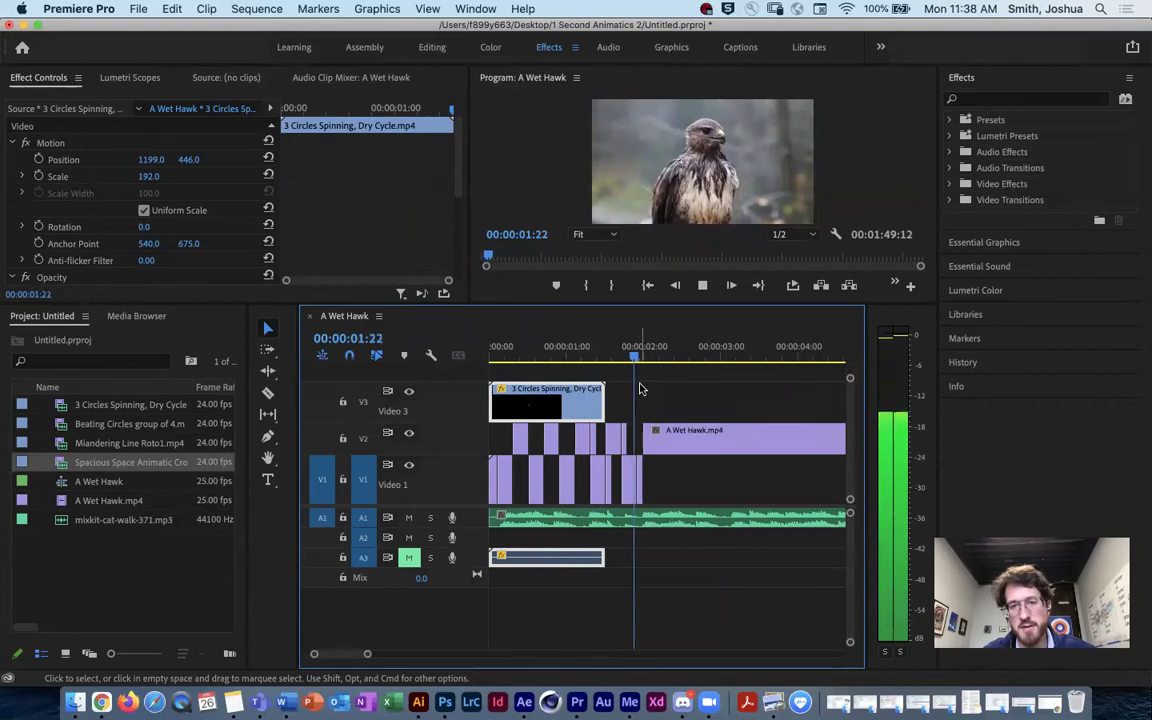
{"action": "key", "text": "space"}
{"action": "key", "text": "Home"}
{"action": "key", "text": "space"}
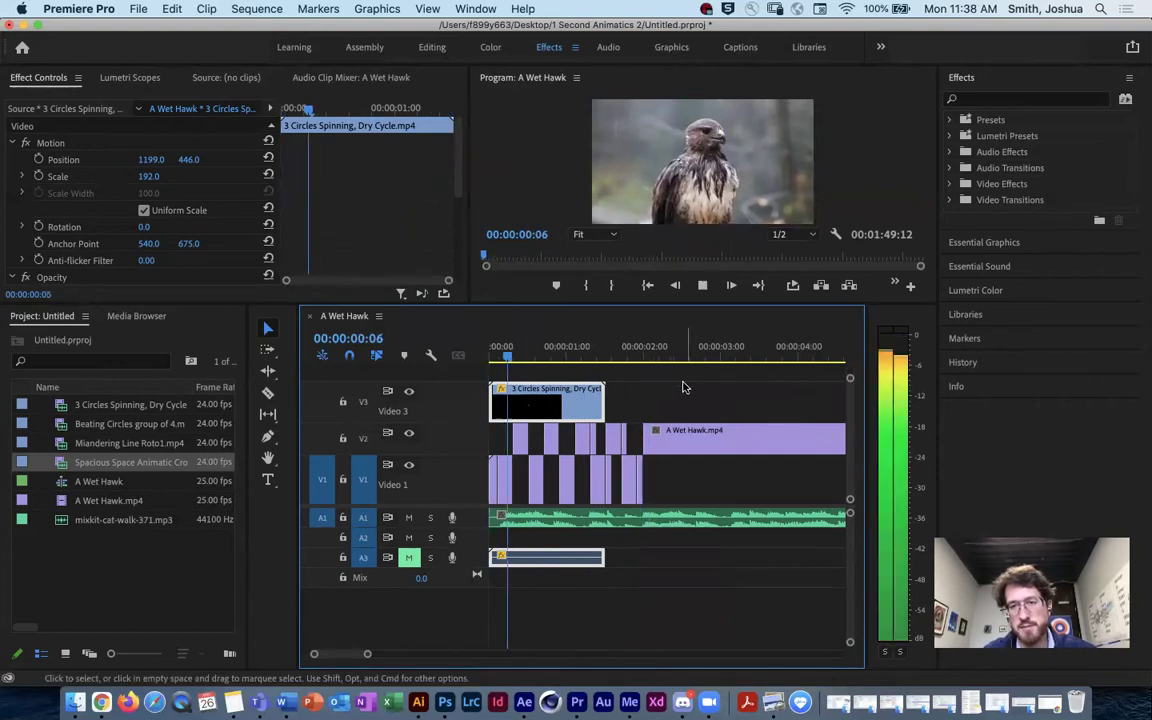
{"action": "left_click", "coordinate": [634, 358]}
{"action": "left_click_drag", "start_coordinate": [634, 358], "coordinate": [490, 358]}
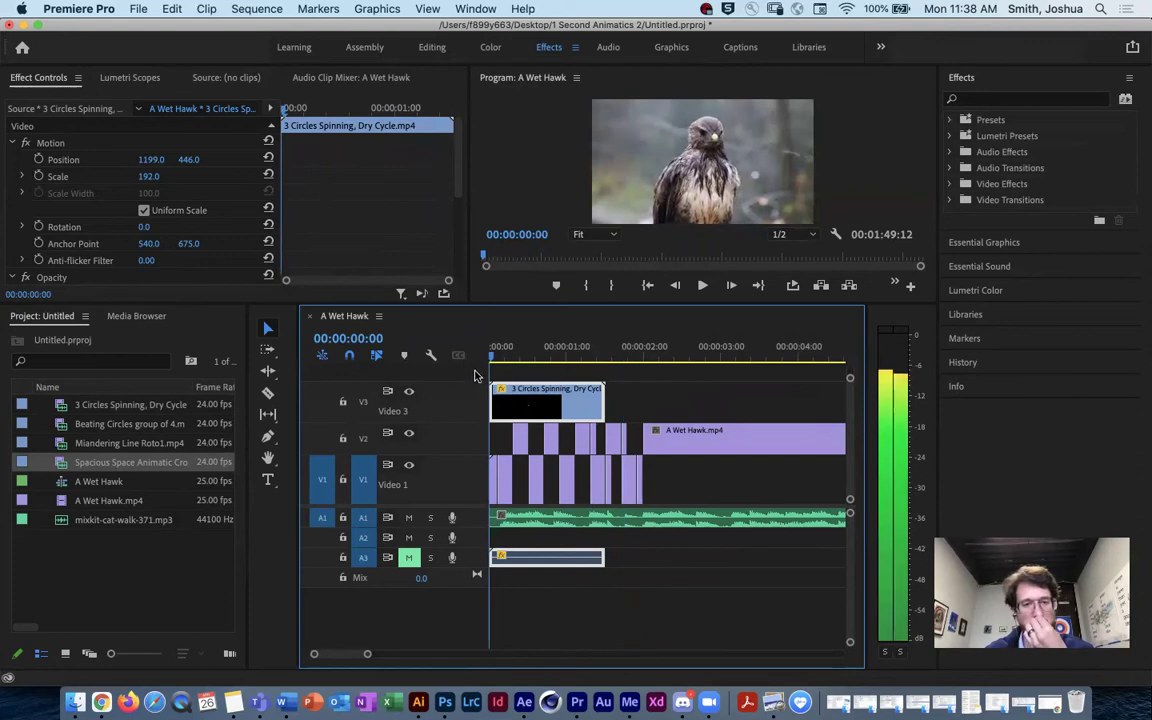
Restore the 3 Circles Spinning clip's speed to 100%.
{"action": "right_click", "coordinate": [581, 407]}
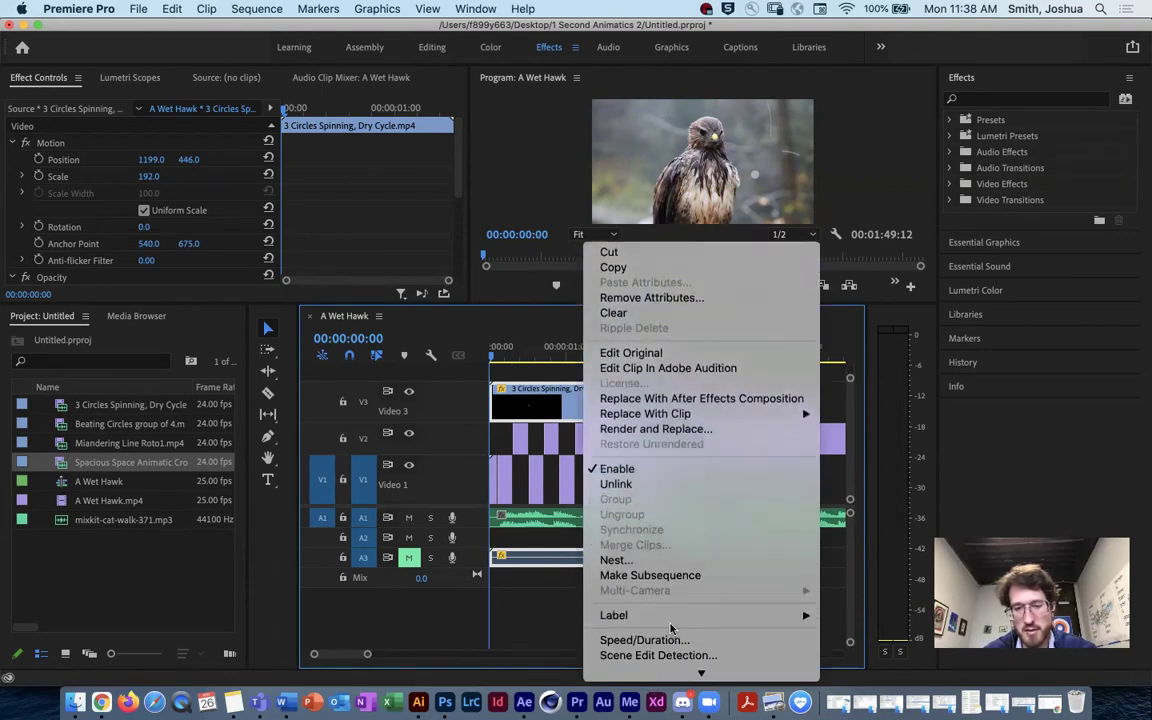
{"action": "left_click", "coordinate": [645, 640]}
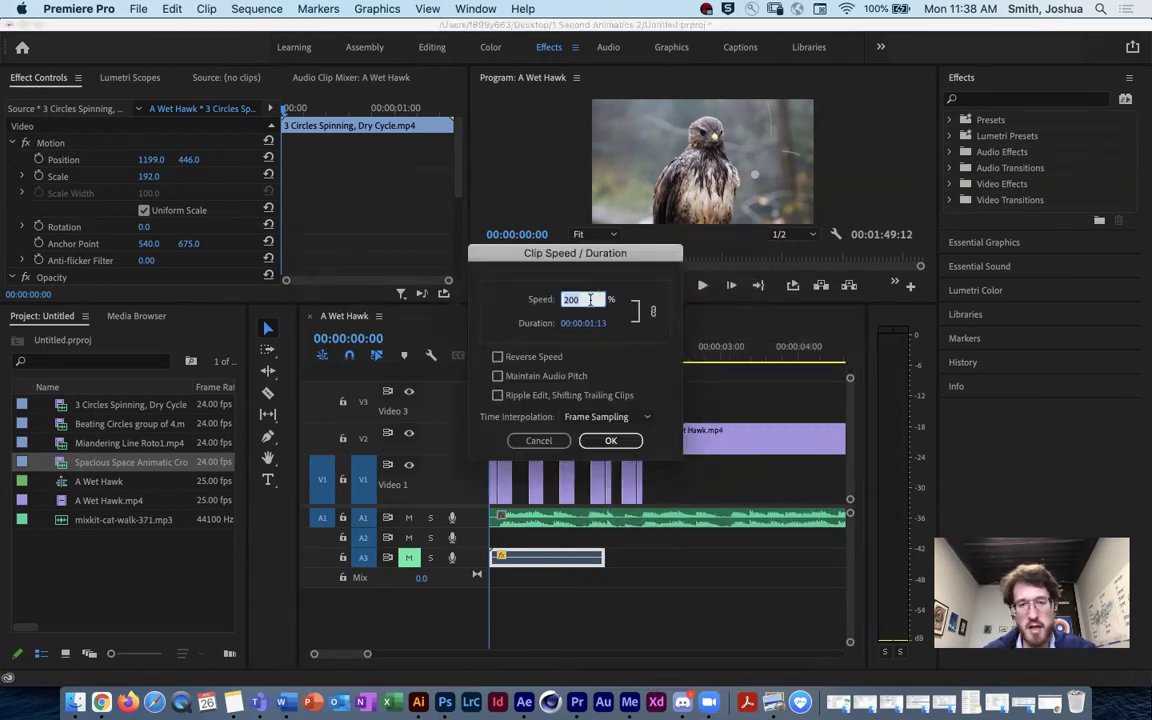
{"action": "left_click_drag", "start_coordinate": [527, 282], "coordinate": [318, 199]}
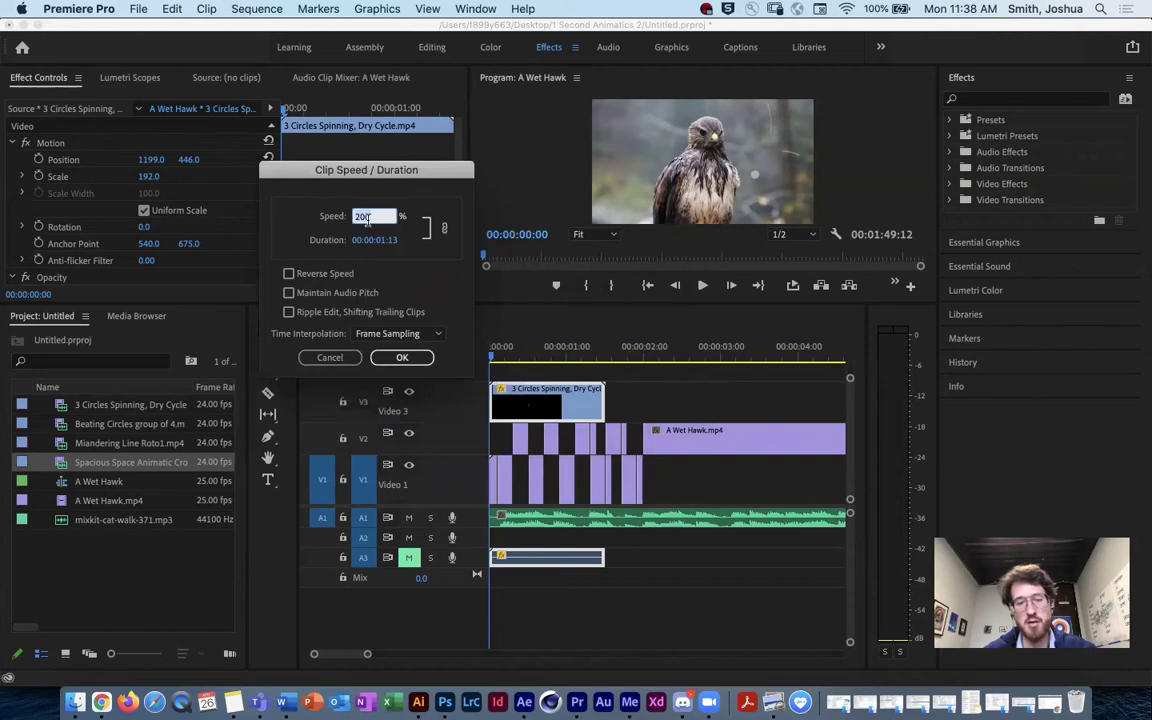
{"action": "type", "text": "100"}
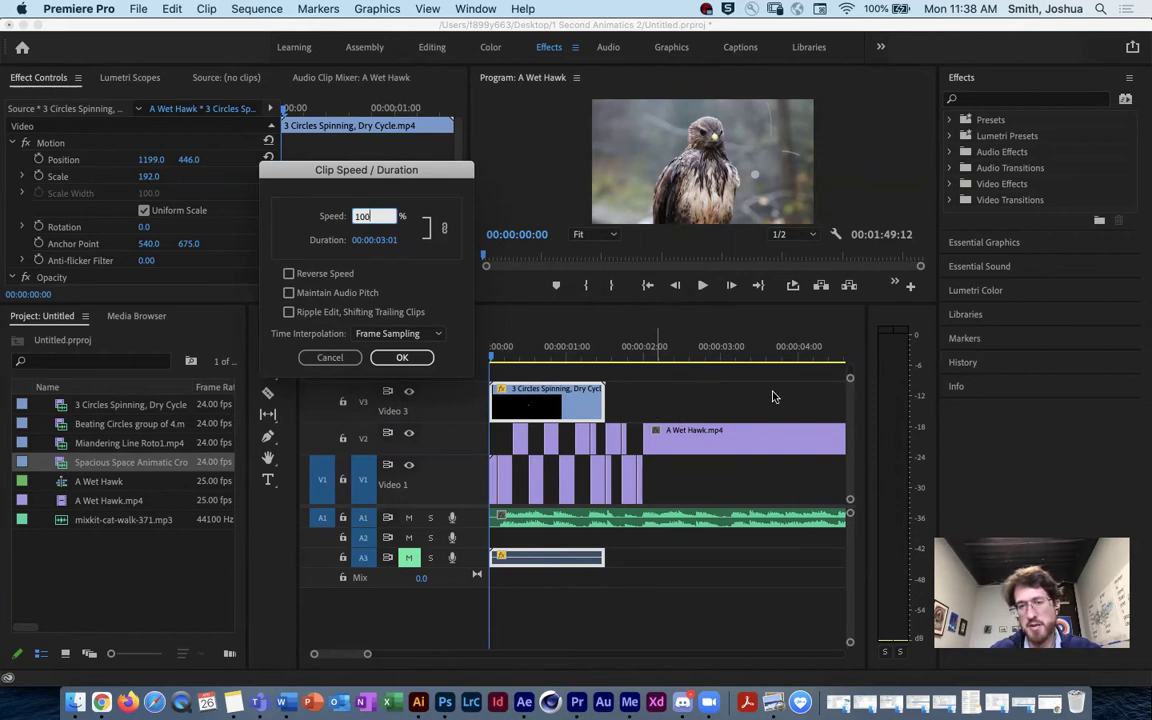
{"action": "type", "text": "50"}
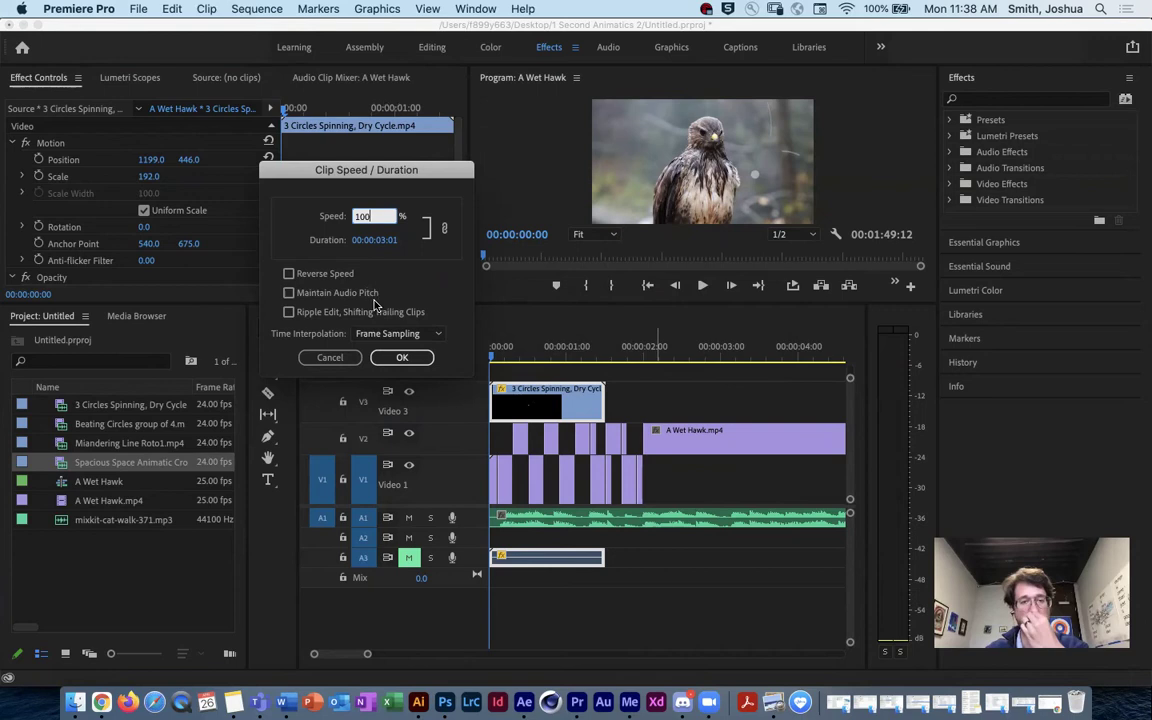
{"action": "left_click", "coordinate": [401, 357]}
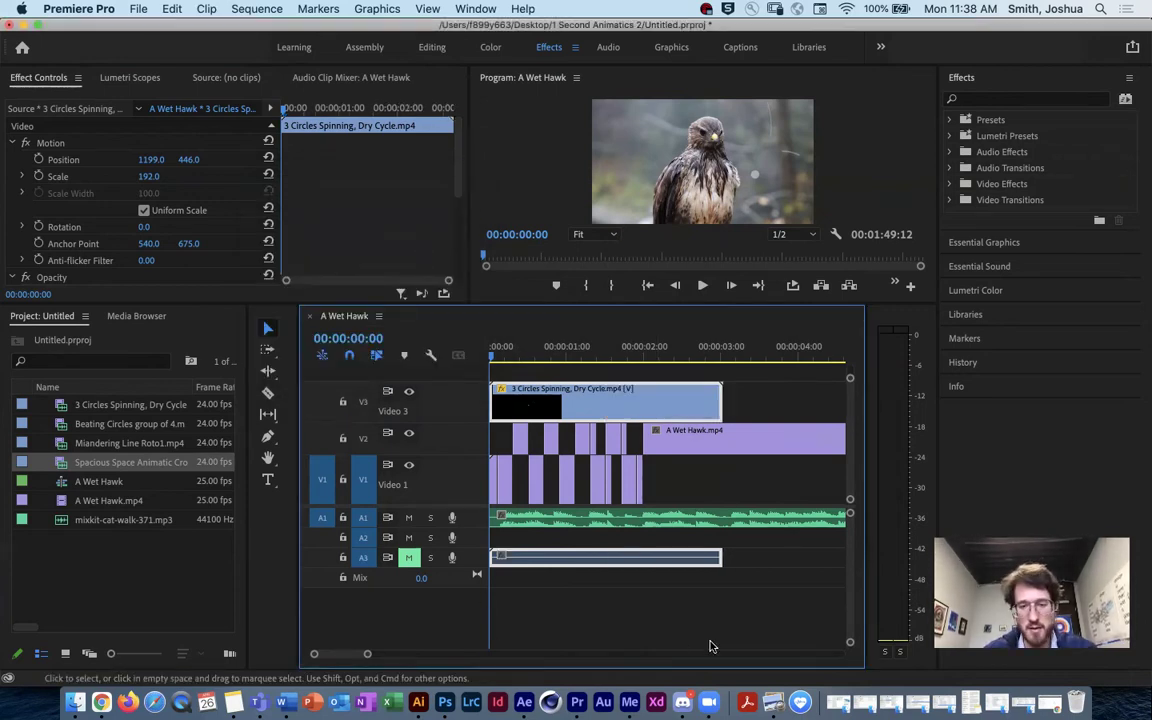
Move the long A Wet Hawk.mp4 clip on V2 away from the cuts so it starts at about 20 seconds.
{"action": "left_click_drag", "start_coordinate": [379, 656], "coordinate": [437, 656]}
{"action": "left_click_drag", "start_coordinate": [575, 440], "coordinate": [763, 473]}
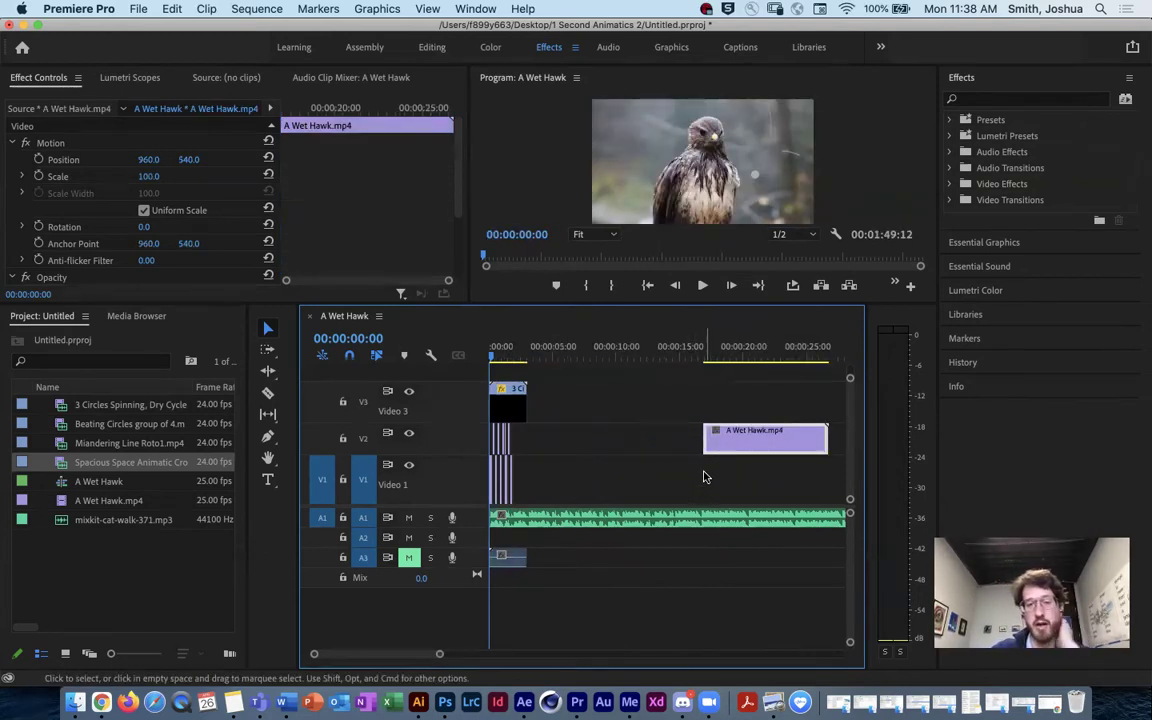
{"action": "key", "text": "space"}
{"action": "left_click_drag", "start_coordinate": [503, 355], "coordinate": [490, 355]}
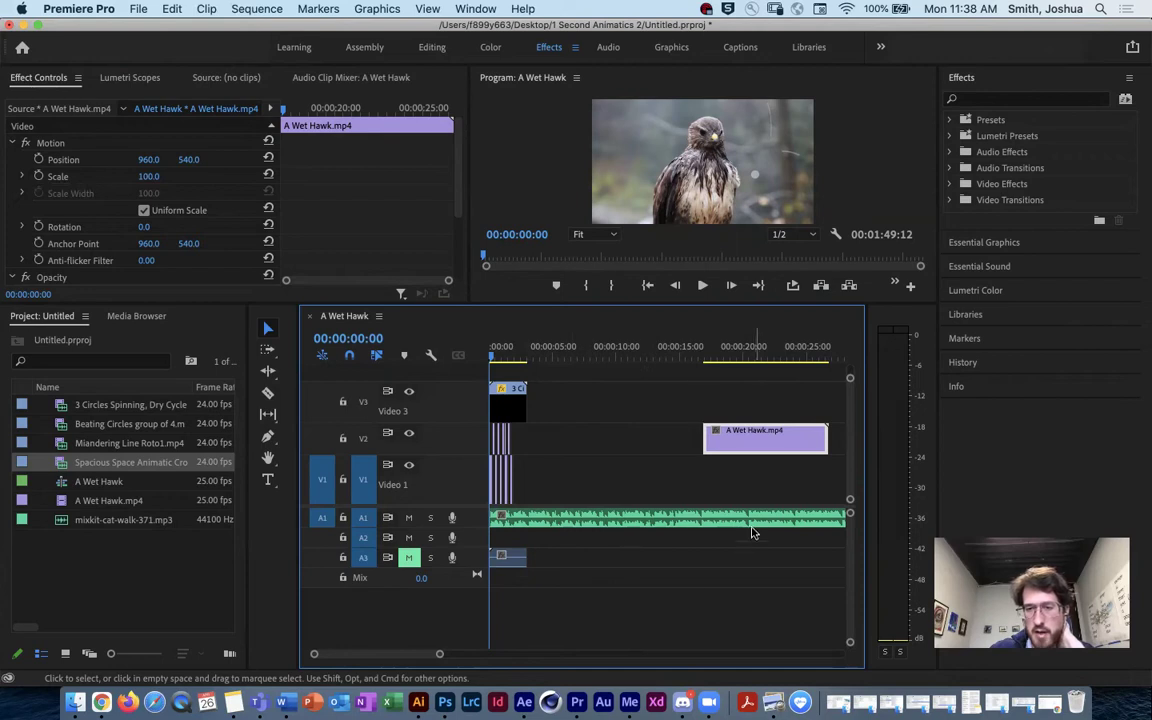
{"action": "left_click_drag", "start_coordinate": [720, 437], "coordinate": [758, 450]}
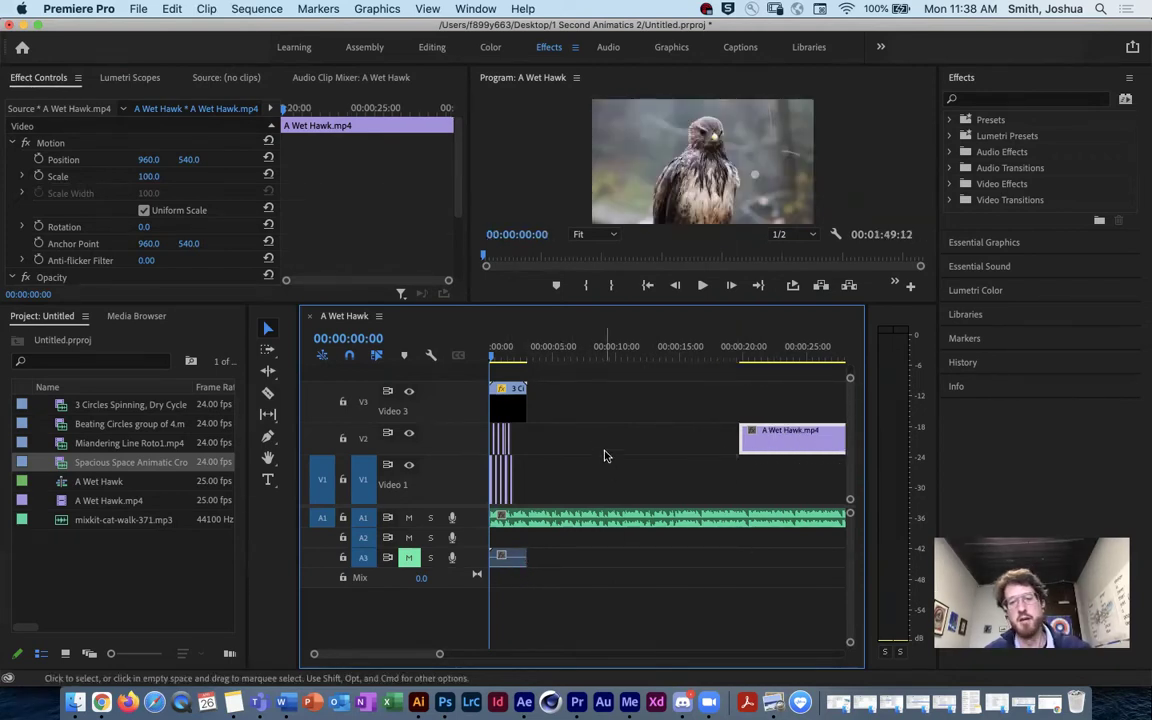
{"action": "left_click", "coordinate": [650, 440]}
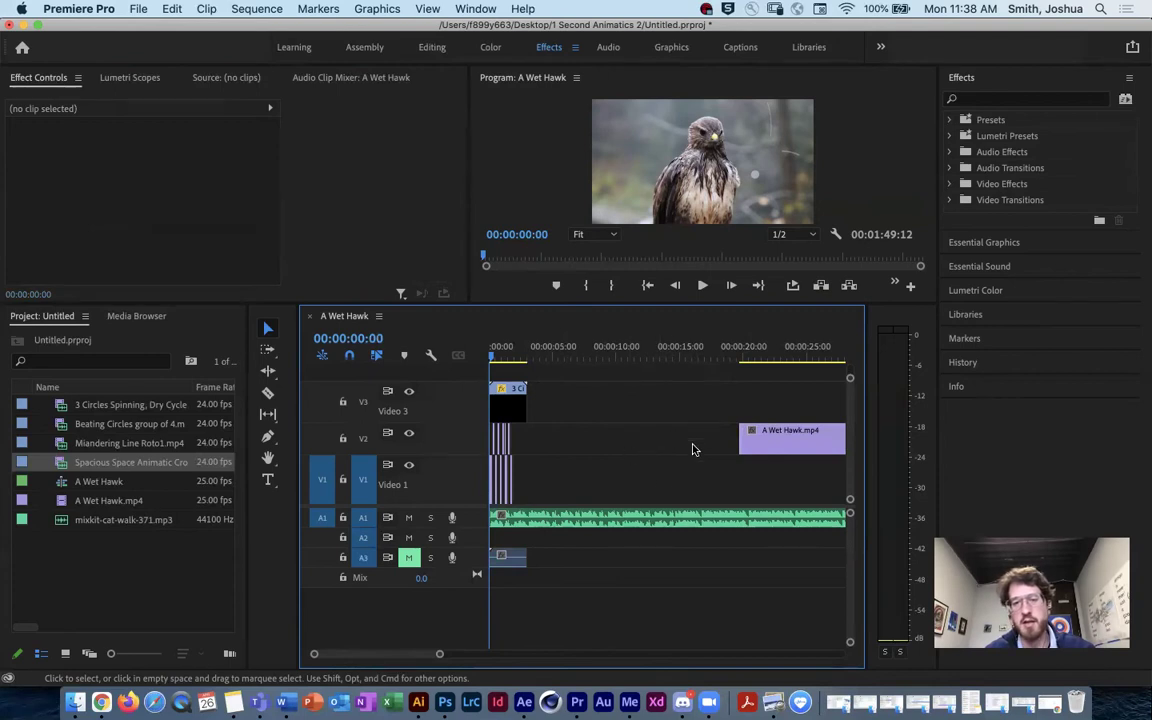
{"action": "right_click", "coordinate": [688, 449]}
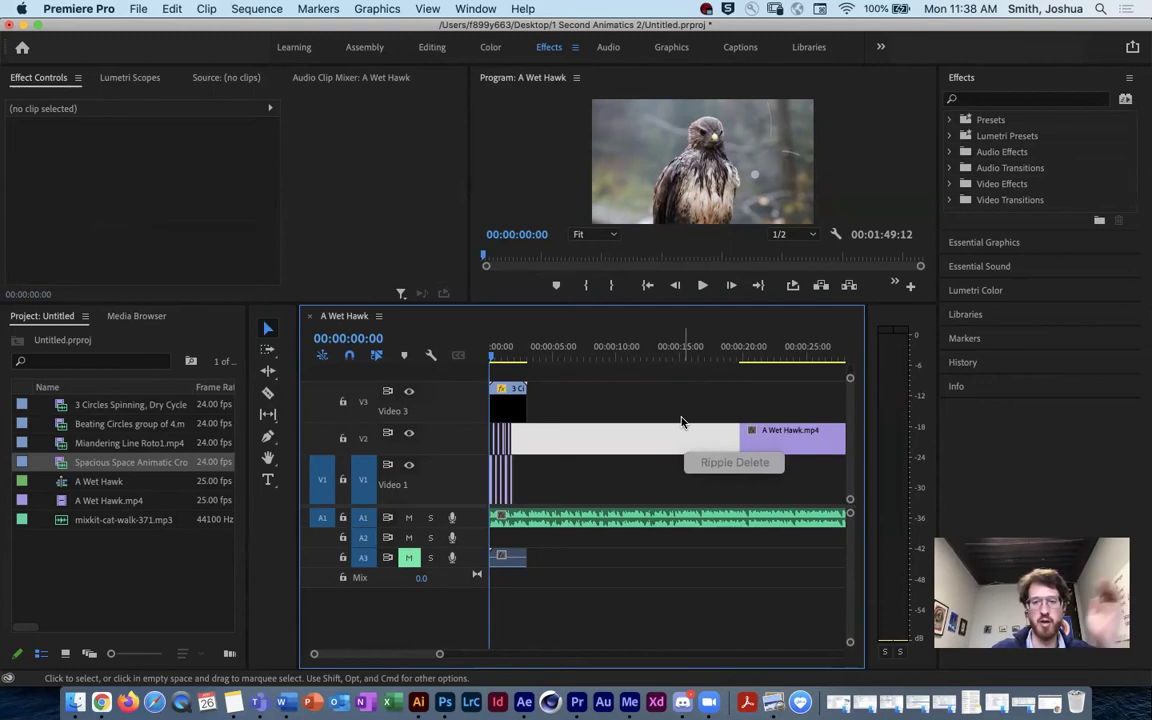
{"action": "left_click", "coordinate": [516, 371]}
Slow the 3 Circles Spinning clip on V3 to 50% speed and play the sequence from the start.
{"action": "left_click", "coordinate": [505, 400]}
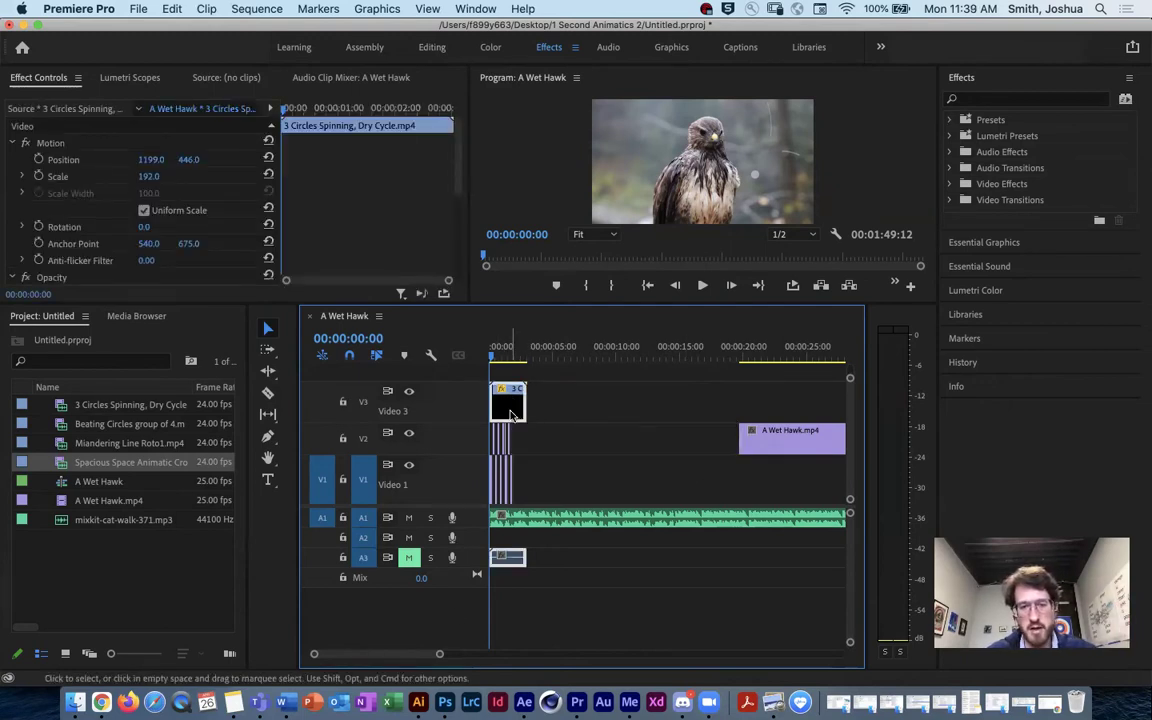
{"action": "left_click_drag", "start_coordinate": [437, 656], "coordinate": [372, 656]}
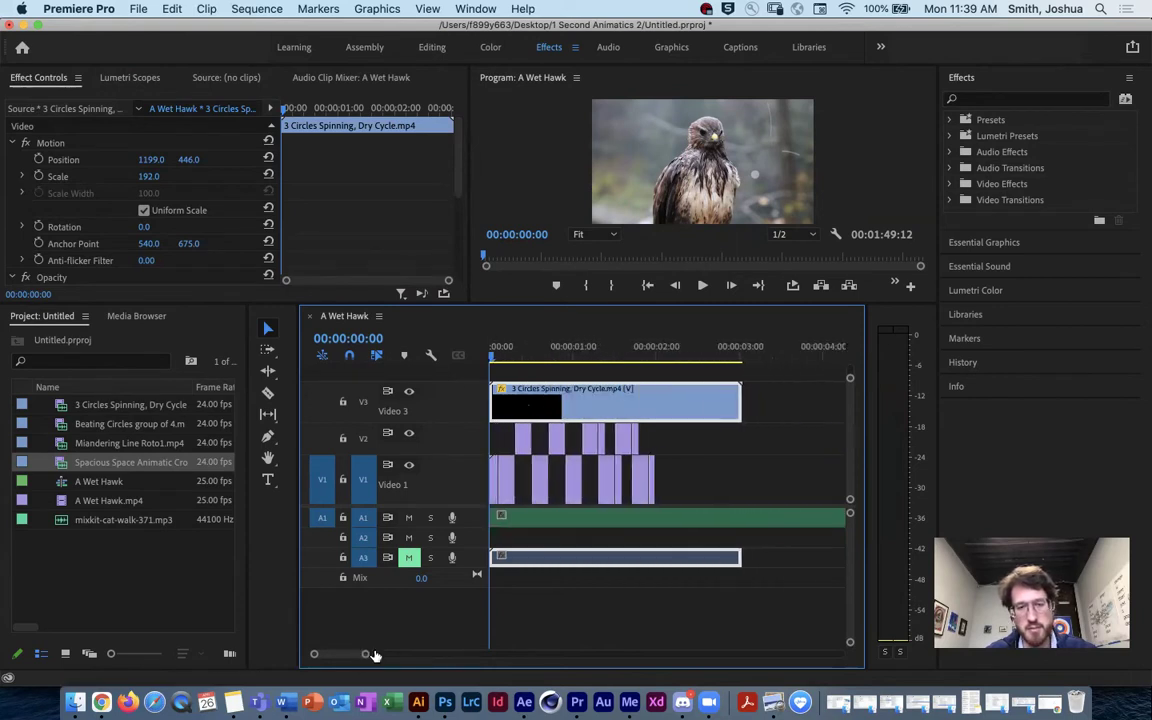
{"action": "right_click", "coordinate": [689, 405]}
{"action": "scroll", "coordinate": [785, 600], "scroll_direction": "down", "scroll_amount": 5}
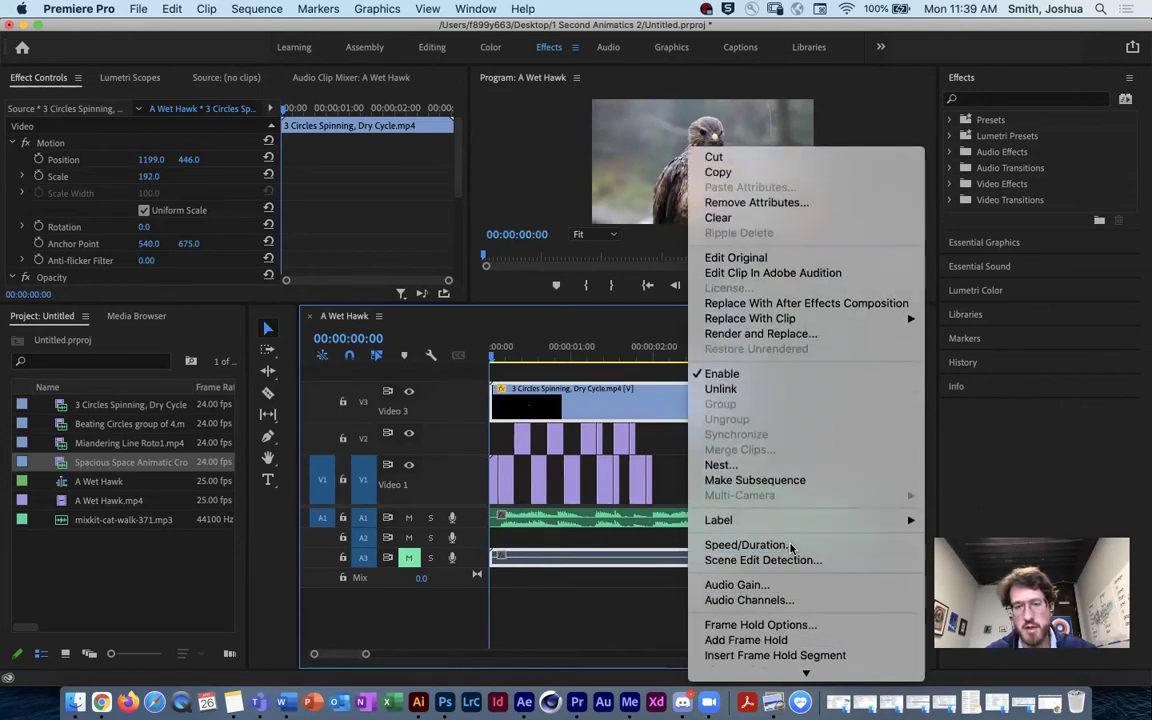
{"action": "left_click", "coordinate": [748, 545]}
{"action": "left_click_drag", "start_coordinate": [612, 263], "coordinate": [390, 308]}
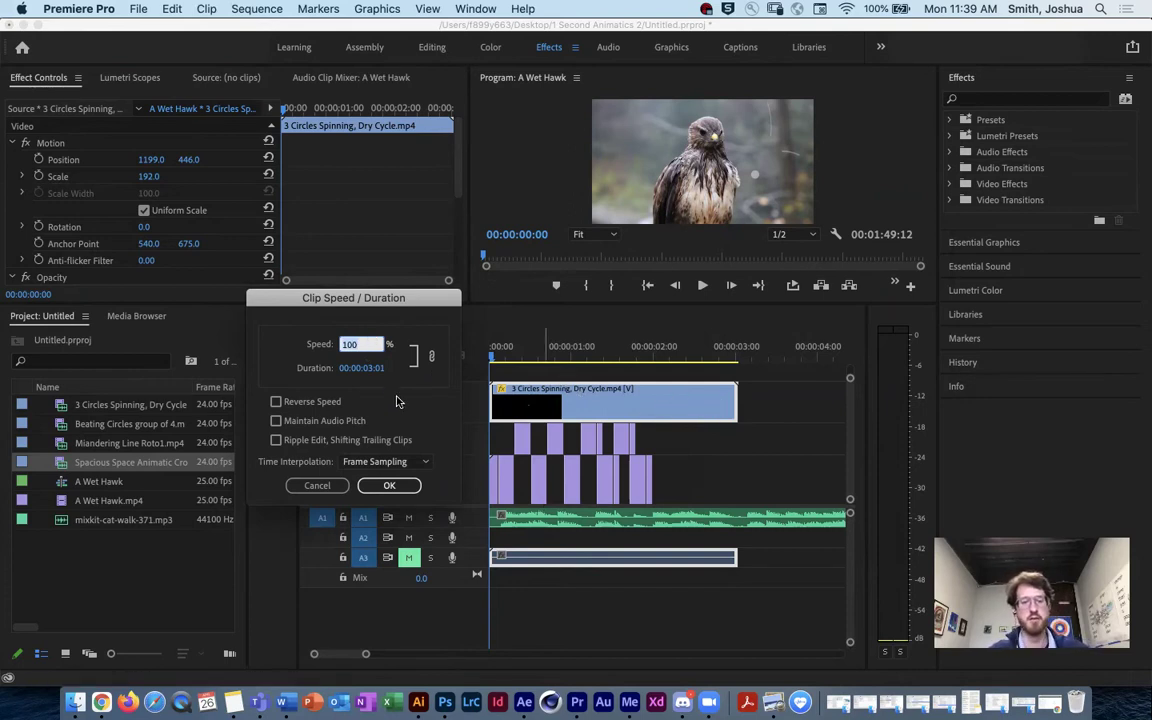
{"action": "type", "text": "50"}
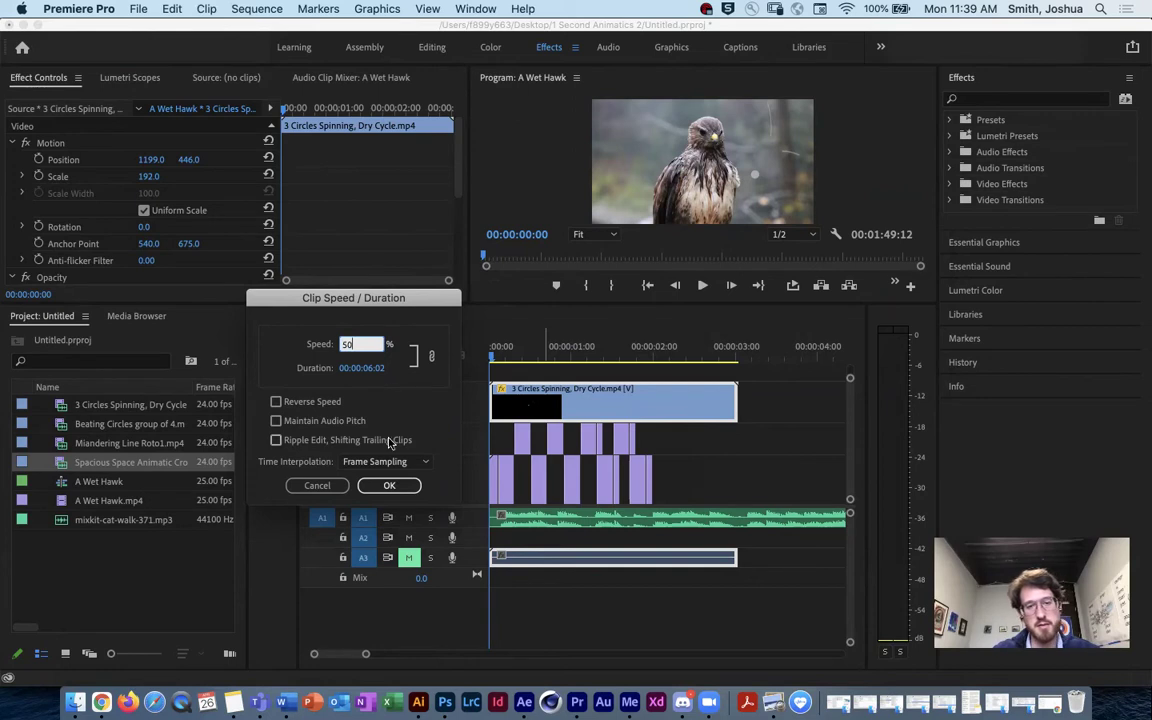
{"action": "left_click", "coordinate": [389, 485]}
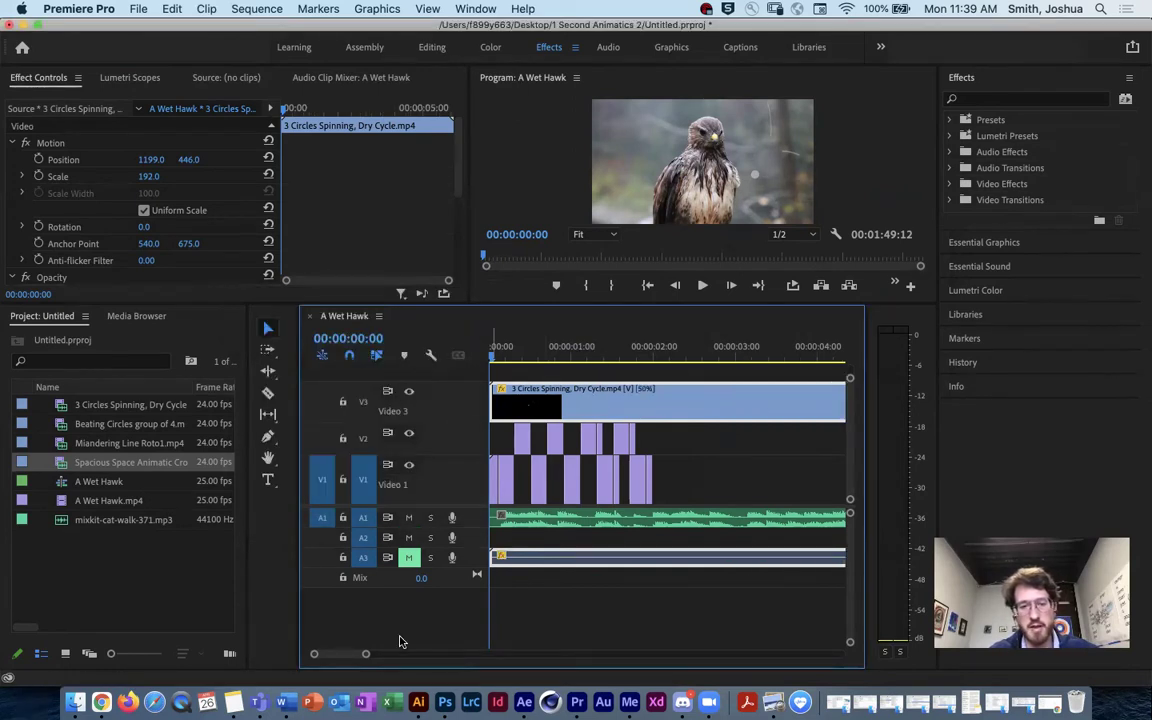
{"action": "left_click_drag", "start_coordinate": [368, 655], "coordinate": [385, 655]}
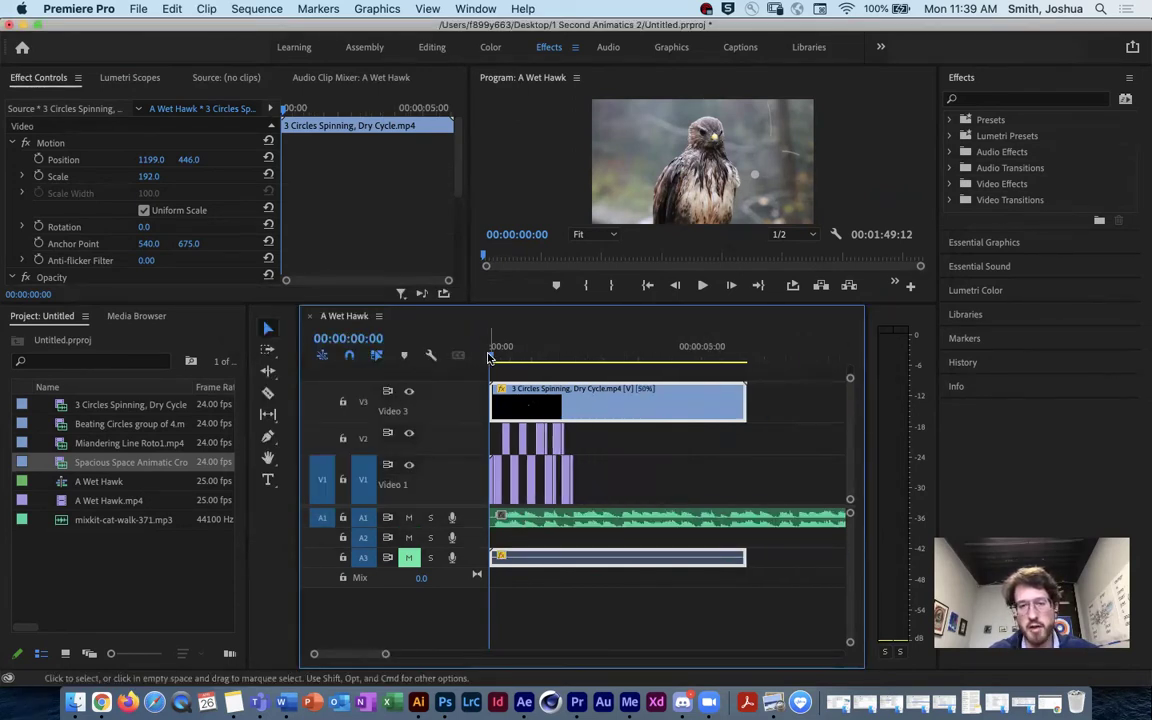
{"action": "key", "text": "space"}
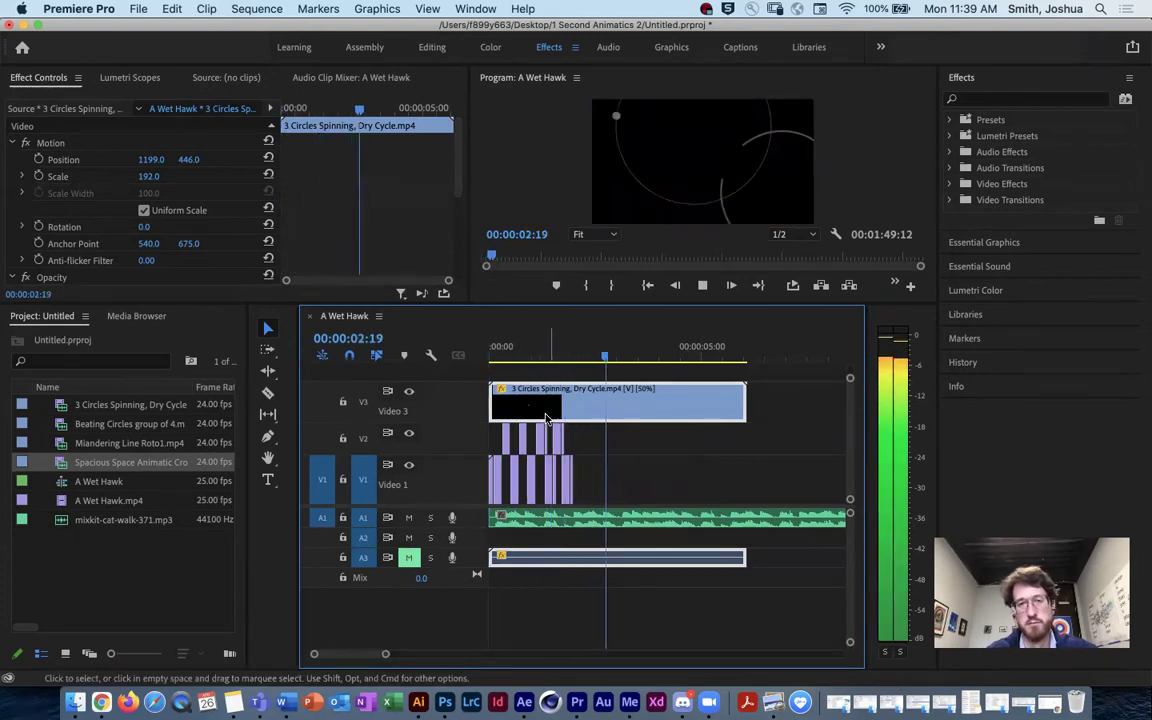
Stop playback and return the playhead to the start of the sequence.
{"action": "key", "text": "space"}
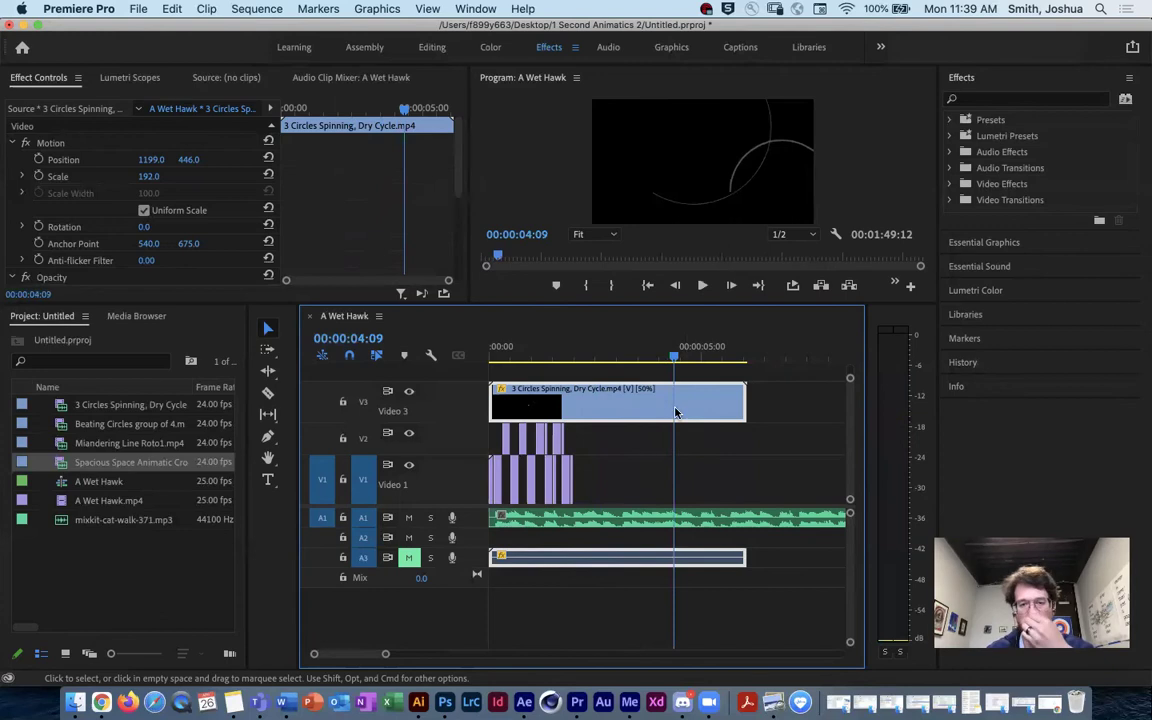
{"action": "left_click_drag", "start_coordinate": [672, 357], "coordinate": [488, 360]}
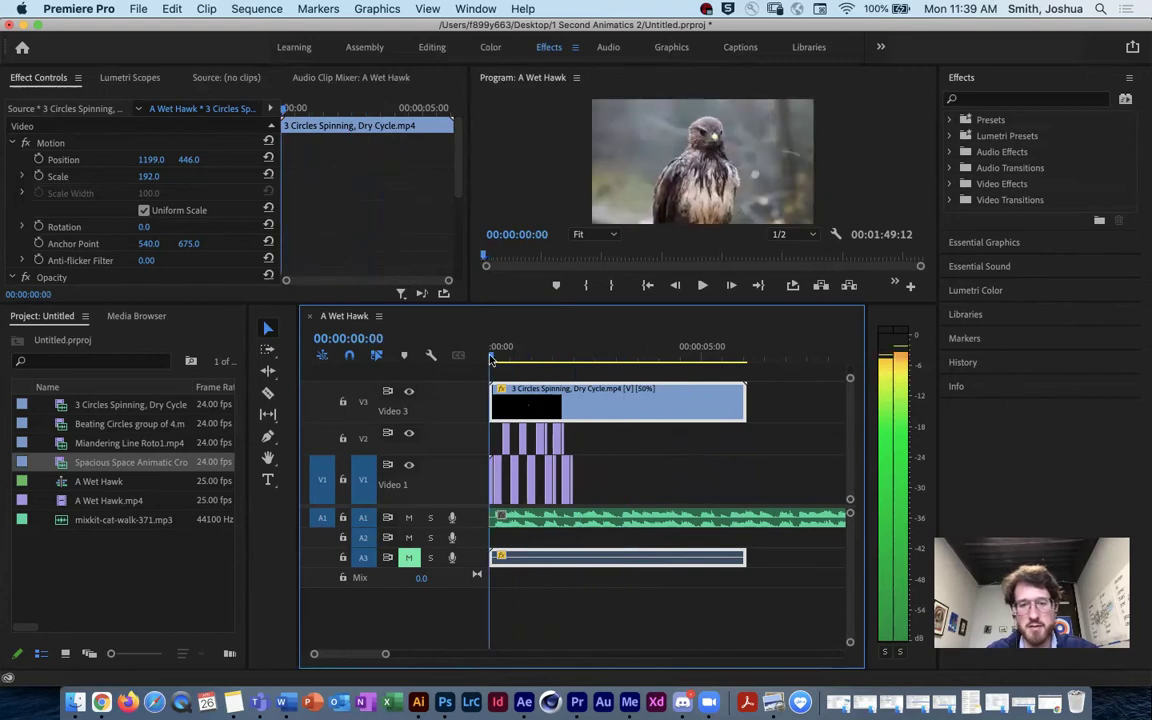
{"action": "right_click", "coordinate": [670, 407]}
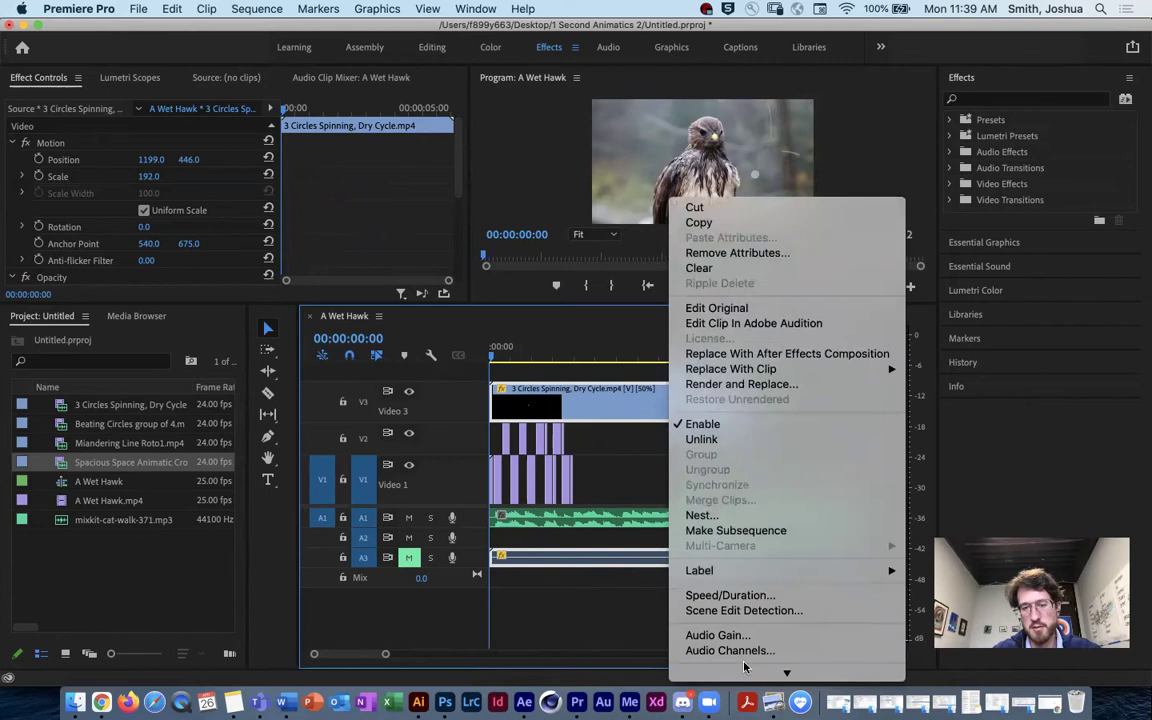
{"action": "left_click", "coordinate": [543, 410]}
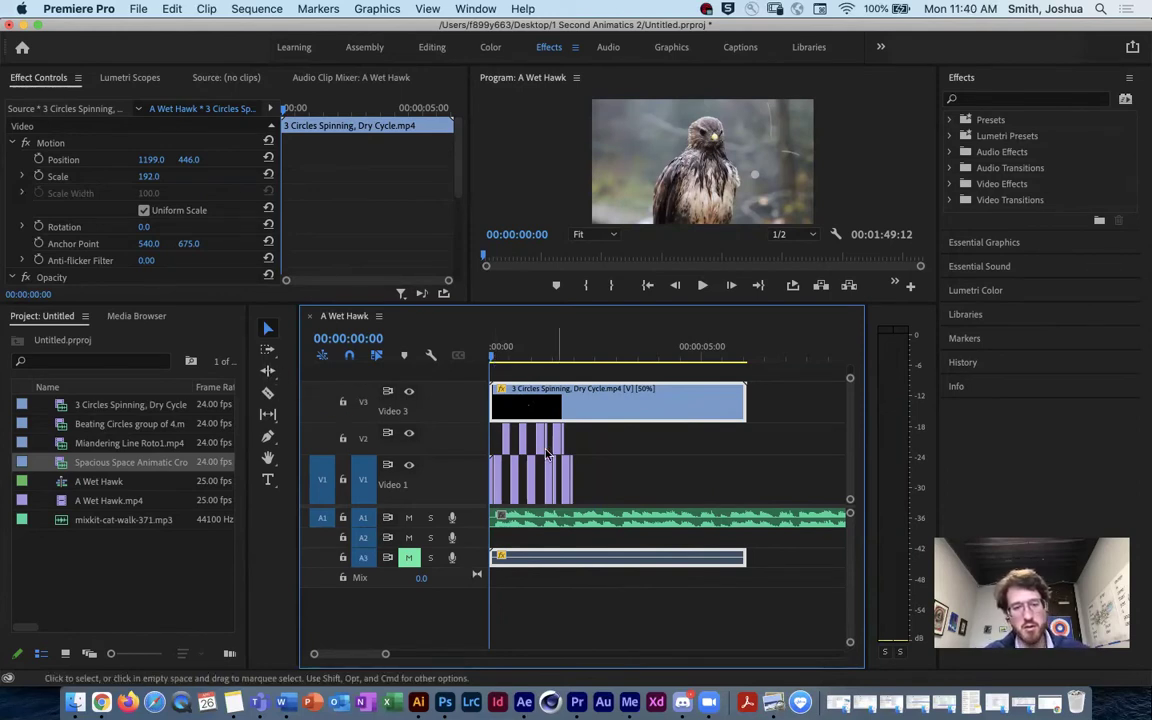
Rate-stretch the 3 Circles Spinning clip on V3 down to about 23 frames with the Rate Stretch tool.
{"action": "left_click", "coordinate": [270, 372]}
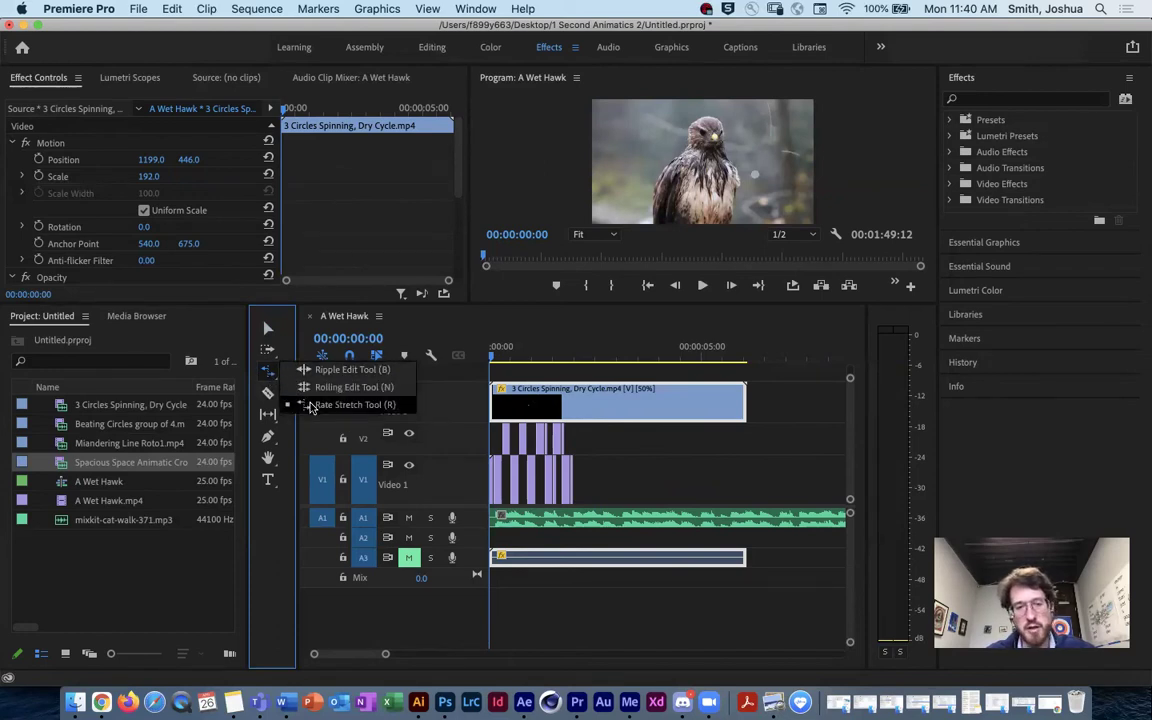
{"action": "left_click", "coordinate": [311, 406]}
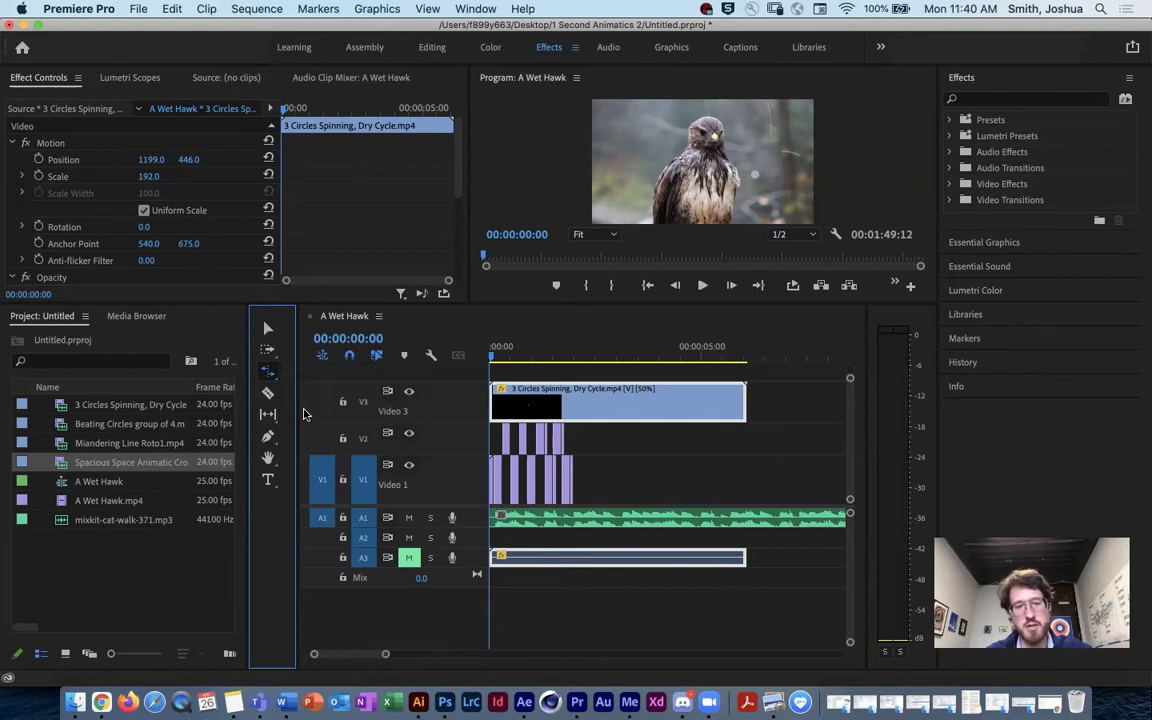
{"action": "left_click_drag", "start_coordinate": [742, 401], "coordinate": [526, 404]}
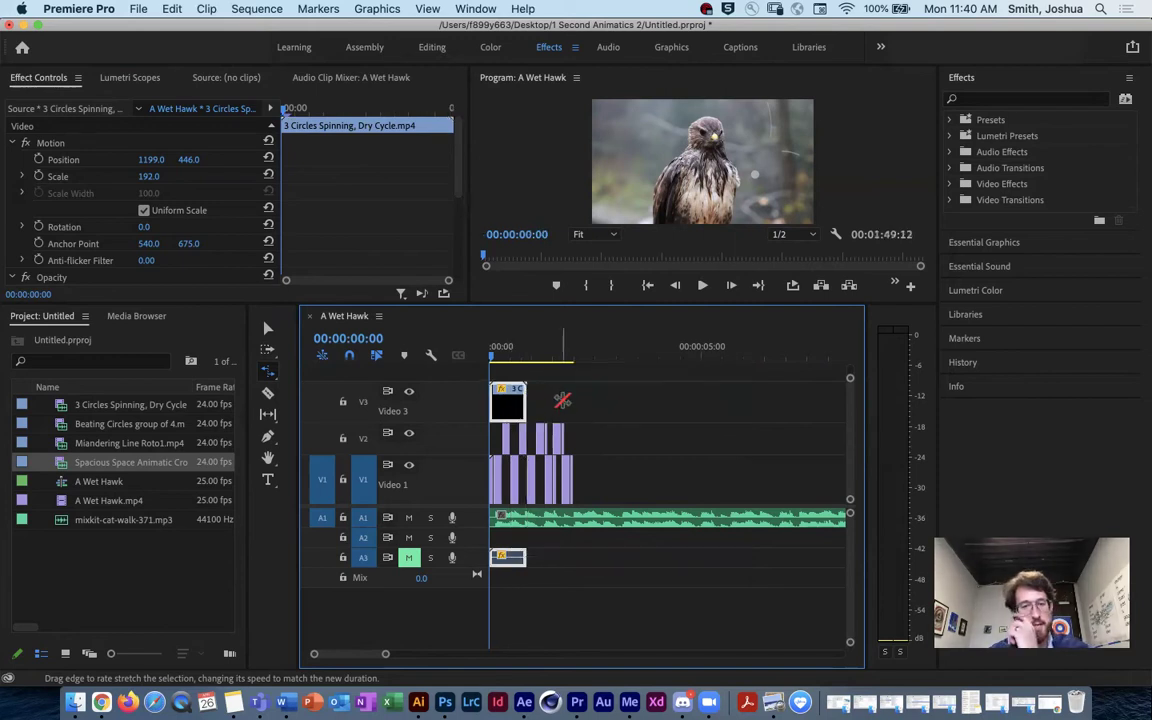
{"action": "key", "text": "v"}
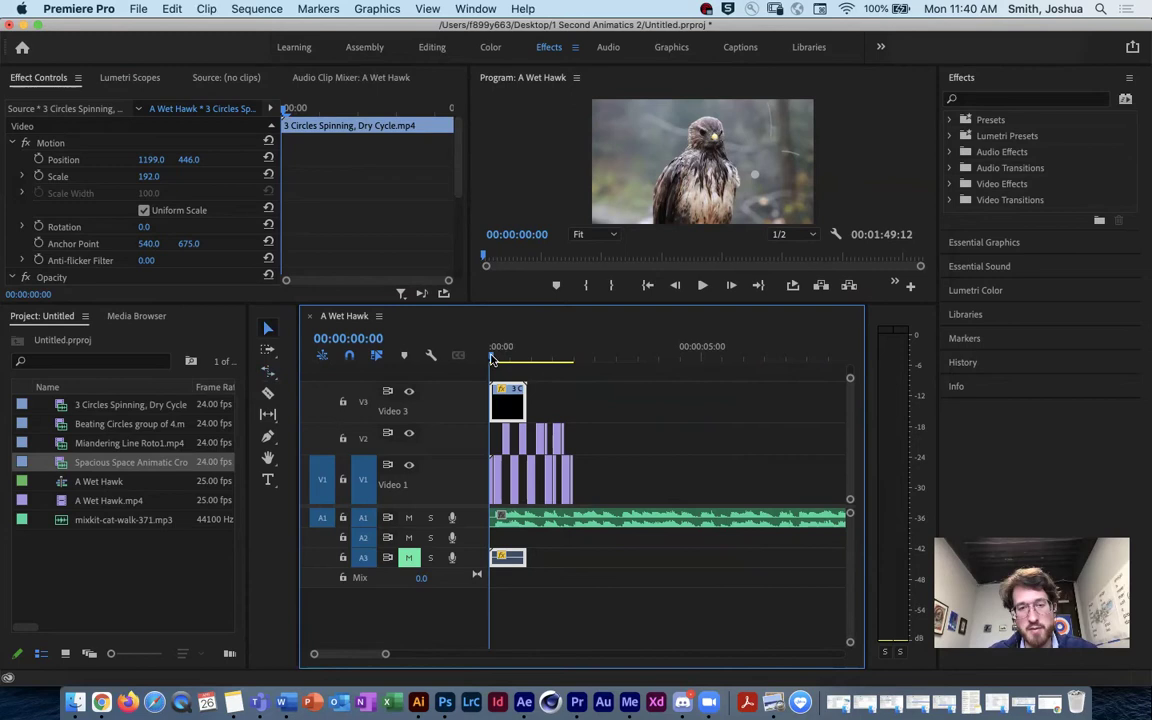
Preview the start of the sequence and inspect the stretched circles clip's speed and duration settings without changing them.
{"action": "key", "text": "space"}
{"action": "left_click", "coordinate": [493, 356]}
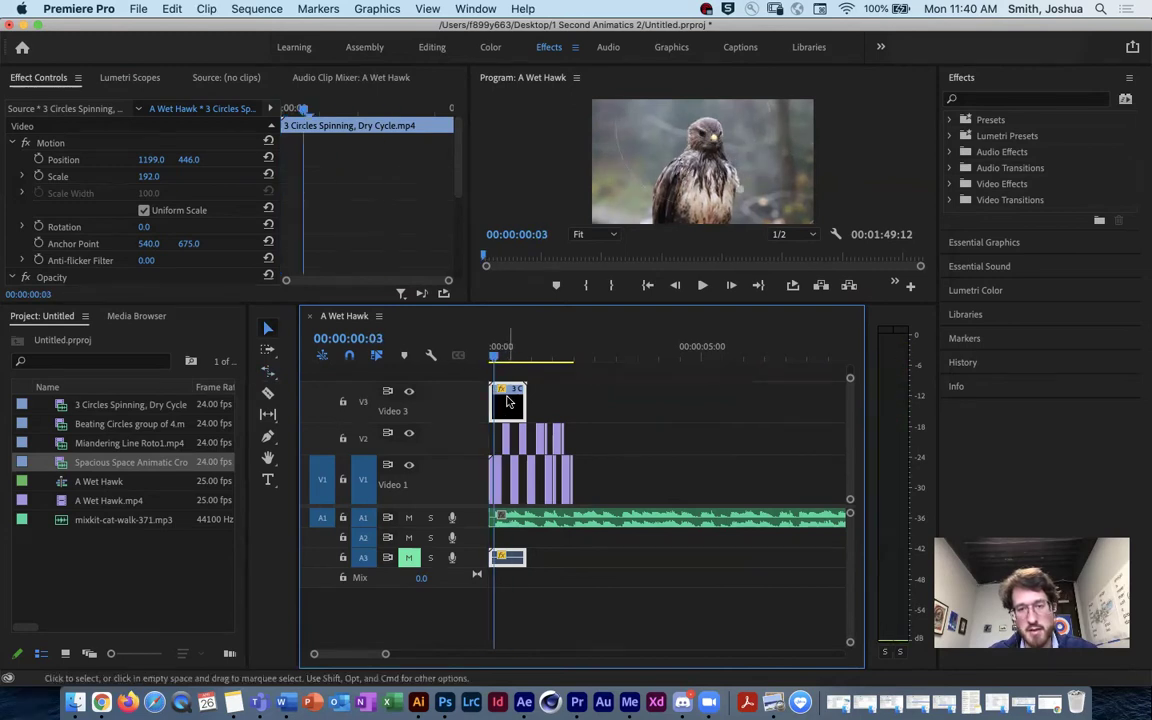
{"action": "right_click", "coordinate": [505, 407]}
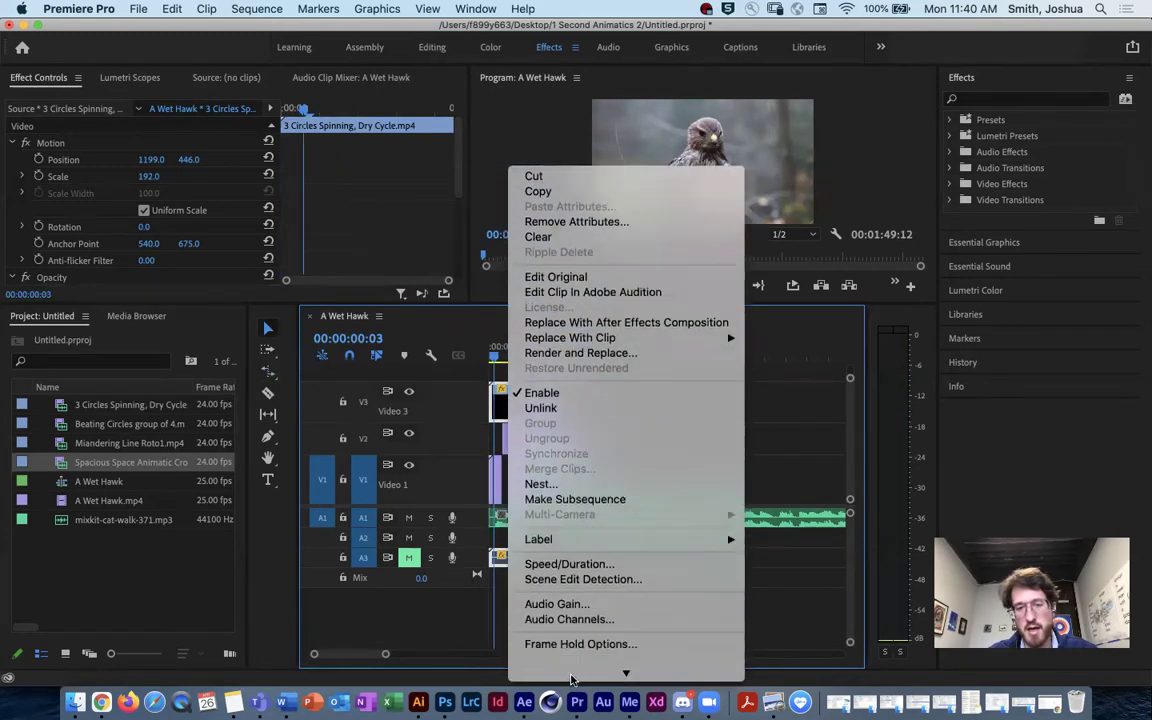
{"action": "left_click", "coordinate": [598, 533]}
{"action": "left_click_drag", "start_coordinate": [604, 400], "coordinate": [715, 278]}
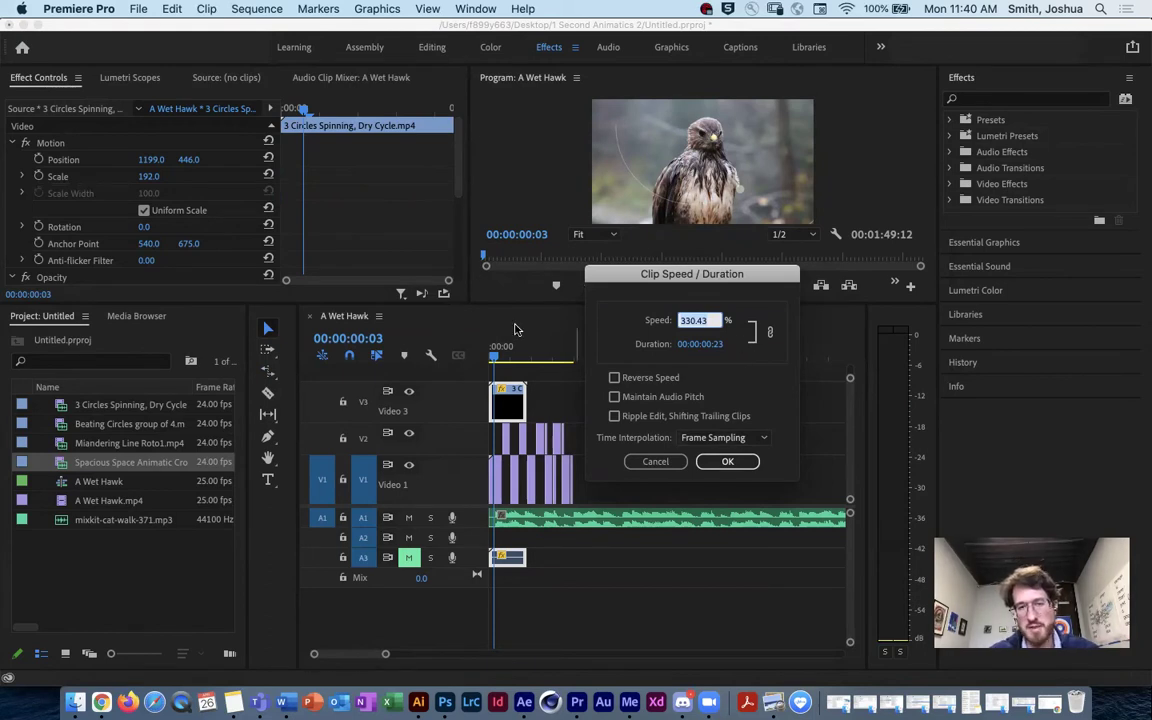
{"action": "left_click", "coordinate": [657, 461]}
Make a video-only copy of the 3 Circles Spinning clip, delete the original with its A3 audio, and place the copy at the start of V3.
{"action": "left_click_drag", "start_coordinate": [385, 654], "coordinate": [345, 655]}
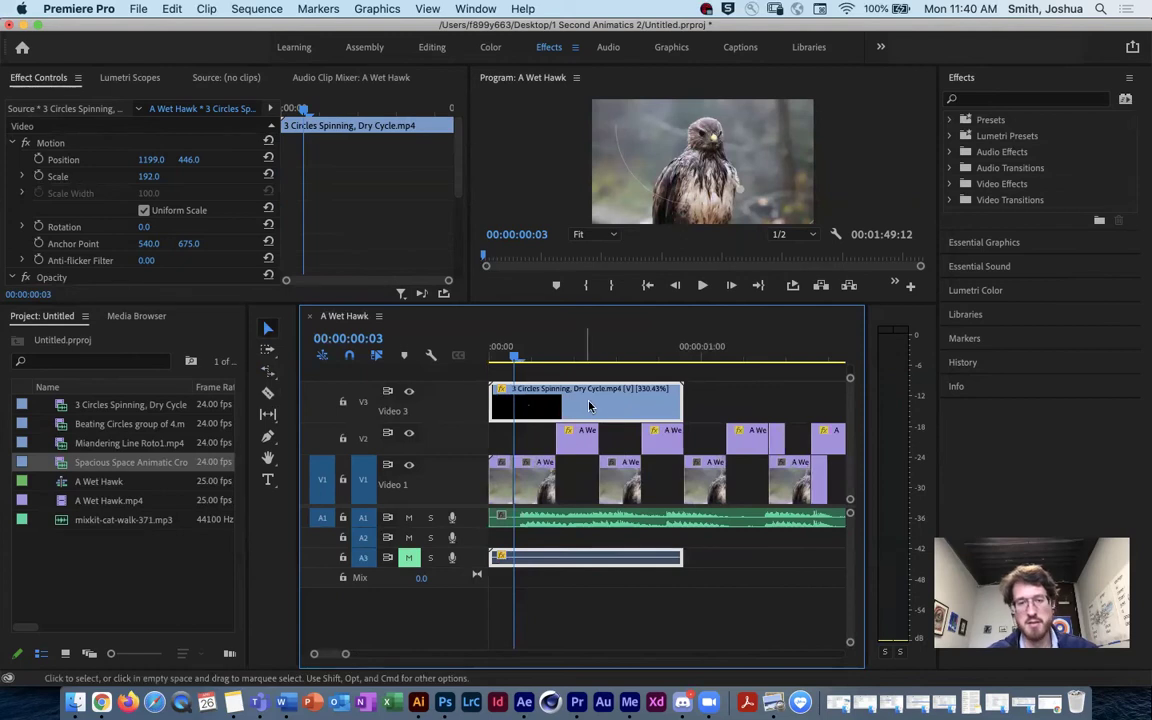
{"action": "left_click_drag", "start_coordinate": [590, 407], "coordinate": [761, 411]}
{"action": "key", "text": "super+z"}
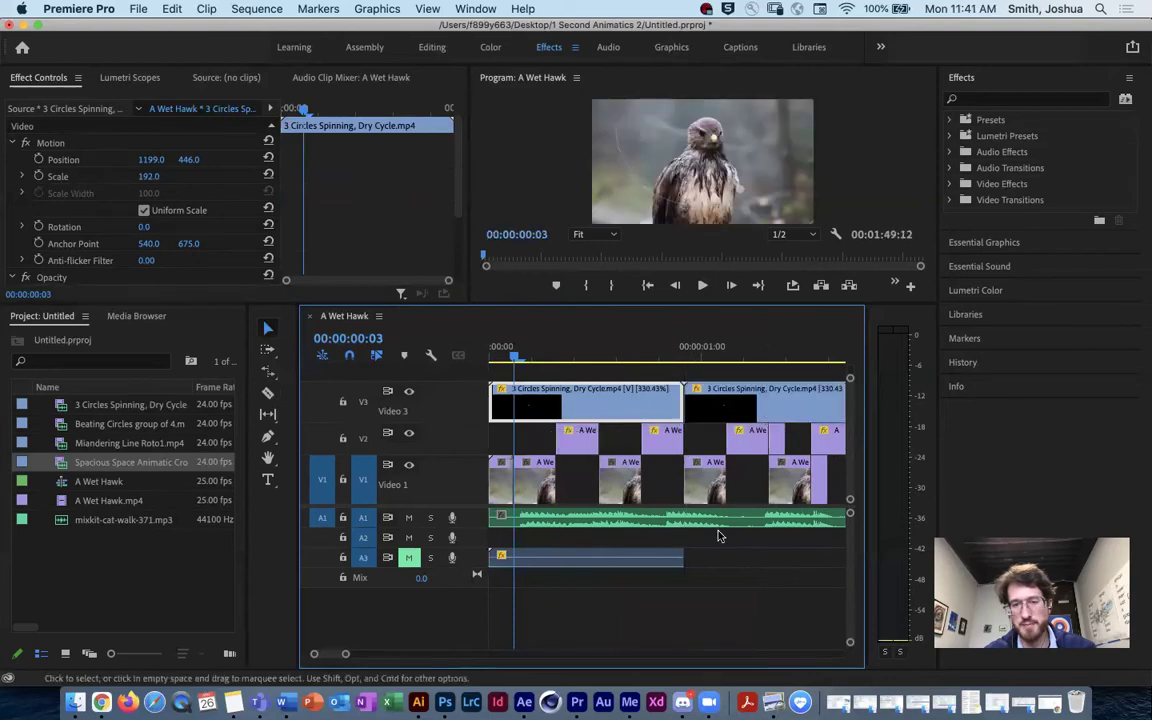
{"action": "left_click", "coordinate": [660, 558]}
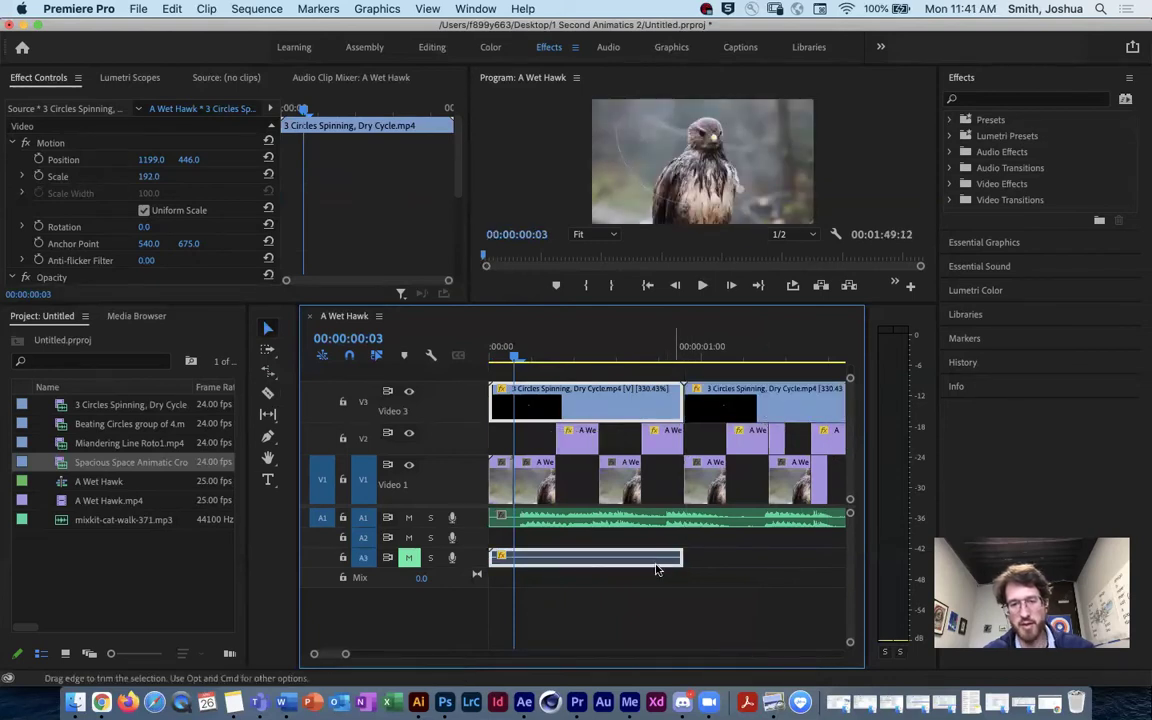
{"action": "key", "text": "BackSpace"}
{"action": "left_click_drag", "start_coordinate": [722, 405], "coordinate": [540, 403]}
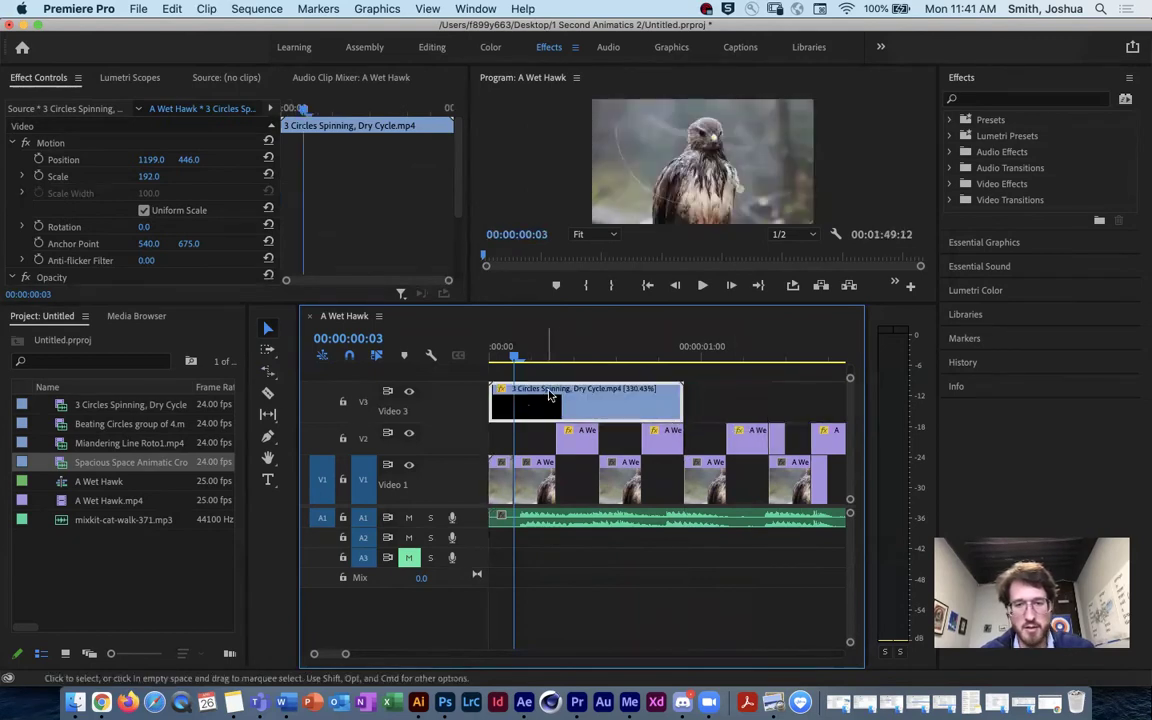
Play the first second of the sequence to check the sped-up circles over the hawk.
{"action": "left_click", "coordinate": [490, 351]}
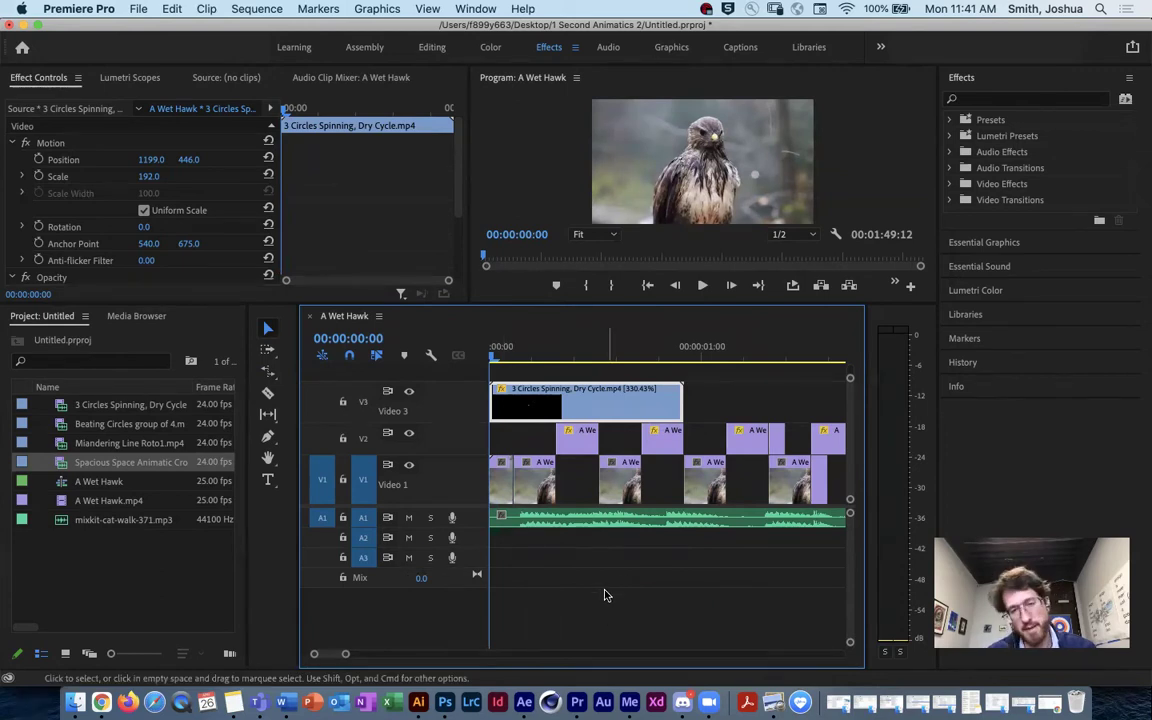
{"action": "key", "text": "space"}
{"action": "key", "text": "space"}
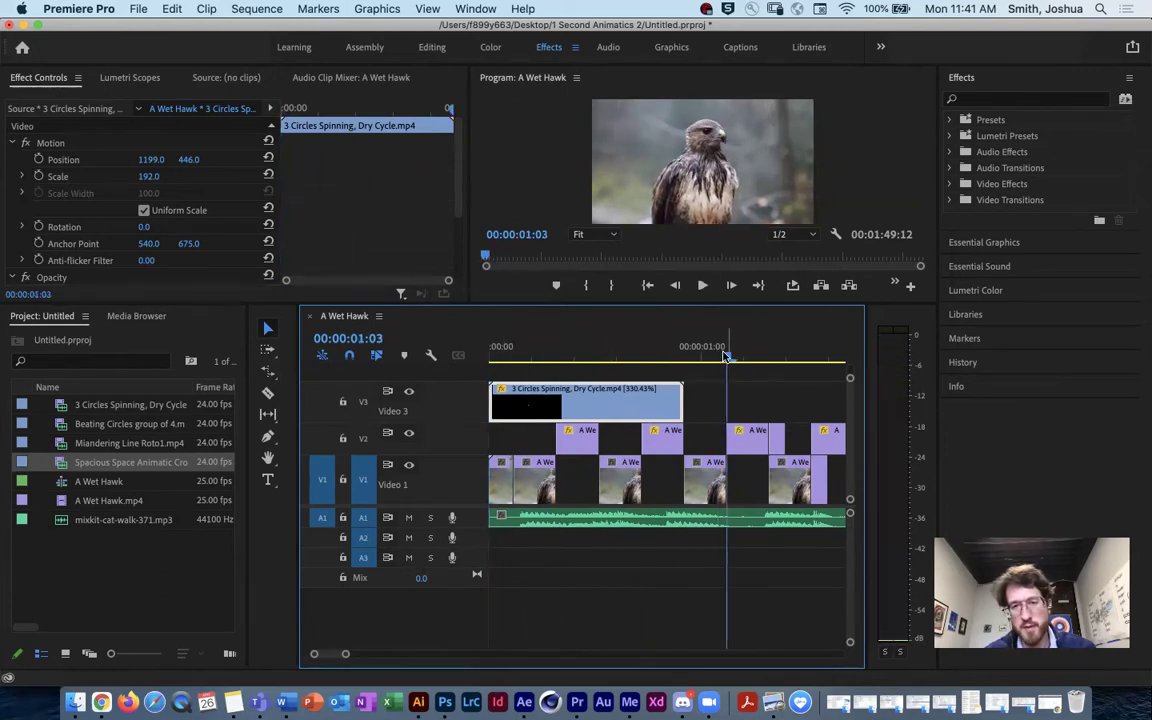
Duplicate the 3 Circles Spinning clip directly after itself on V3, and set the copy's position to 949, 703 and scale to 179.
{"action": "left_click", "coordinate": [609, 350]}
{"action": "left_click_drag", "start_coordinate": [650, 400], "coordinate": [845, 405]}
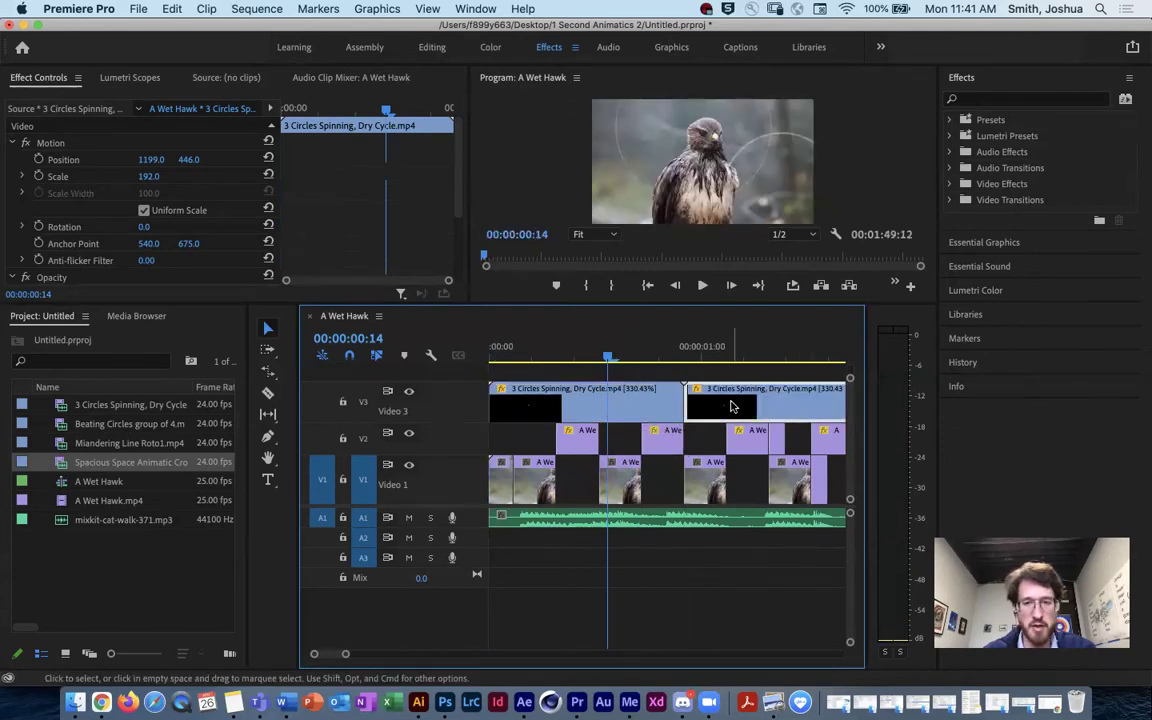
{"action": "left_click_drag", "start_coordinate": [612, 356], "coordinate": [710, 357]}
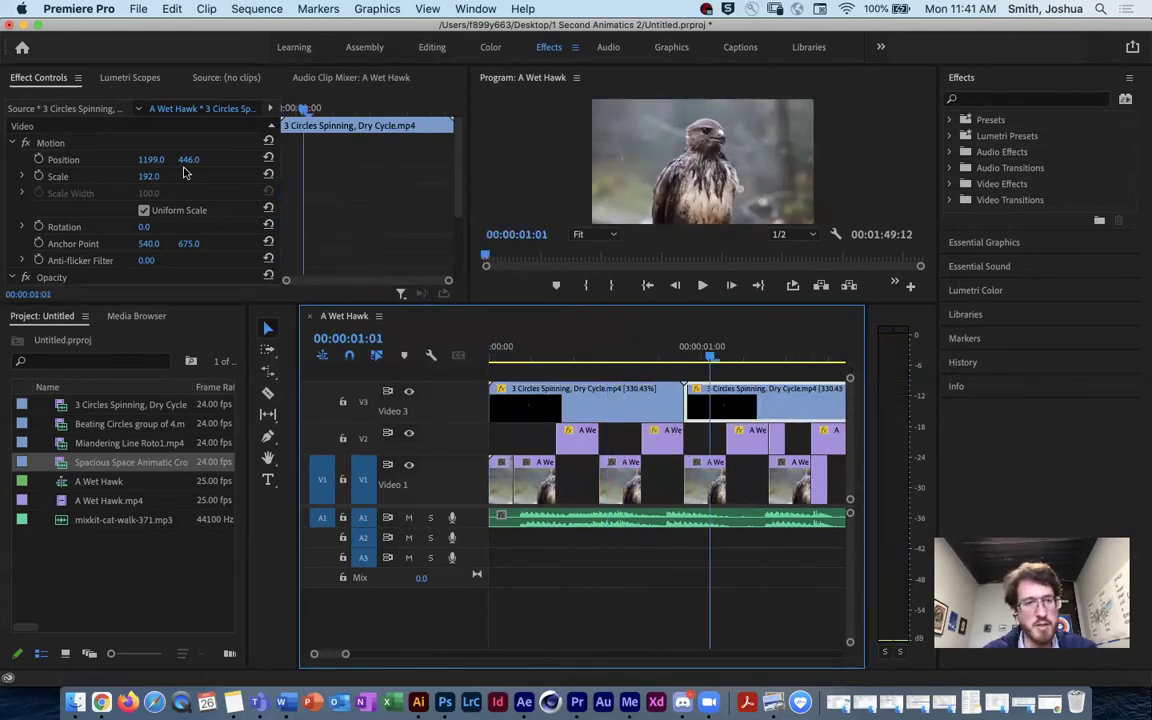
{"action": "mouse_move", "coordinate": [728, 196]}
{"action": "left_mouse_down"}
{"action": "mouse_move", "coordinate": [712, 187]}
{"action": "mouse_move", "coordinate": [722, 200]}
{"action": "left_mouse_up"}
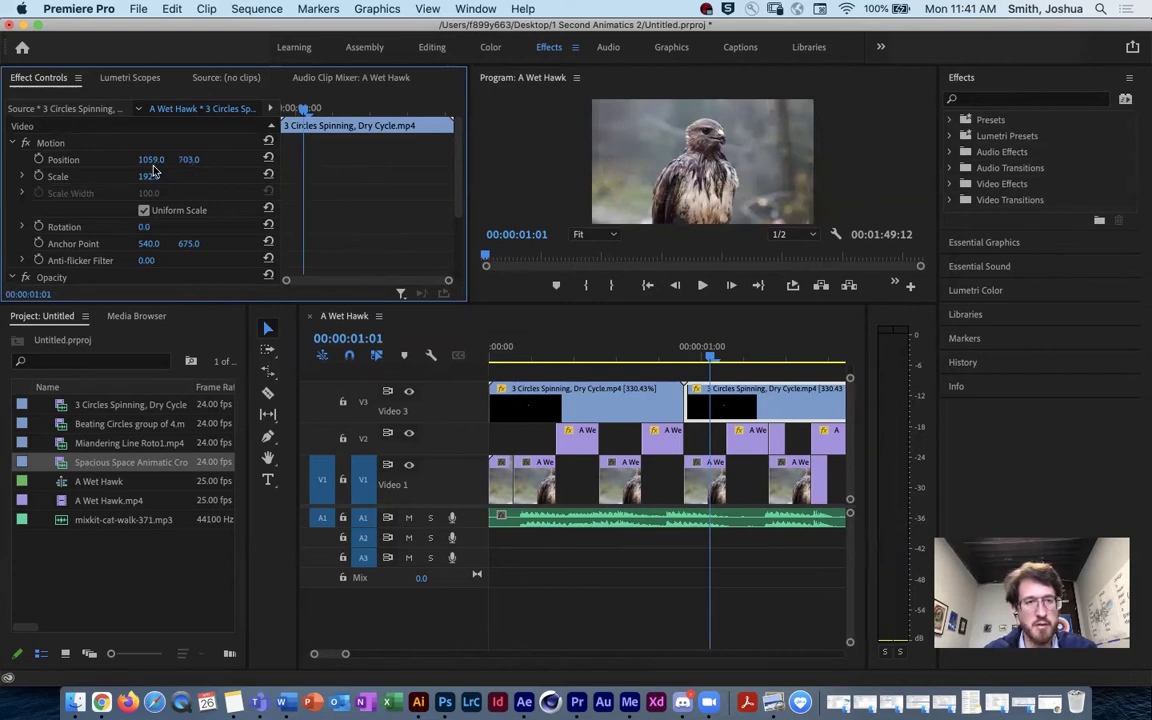
{"action": "left_click_drag", "start_coordinate": [152, 159], "coordinate": [174, 159]}
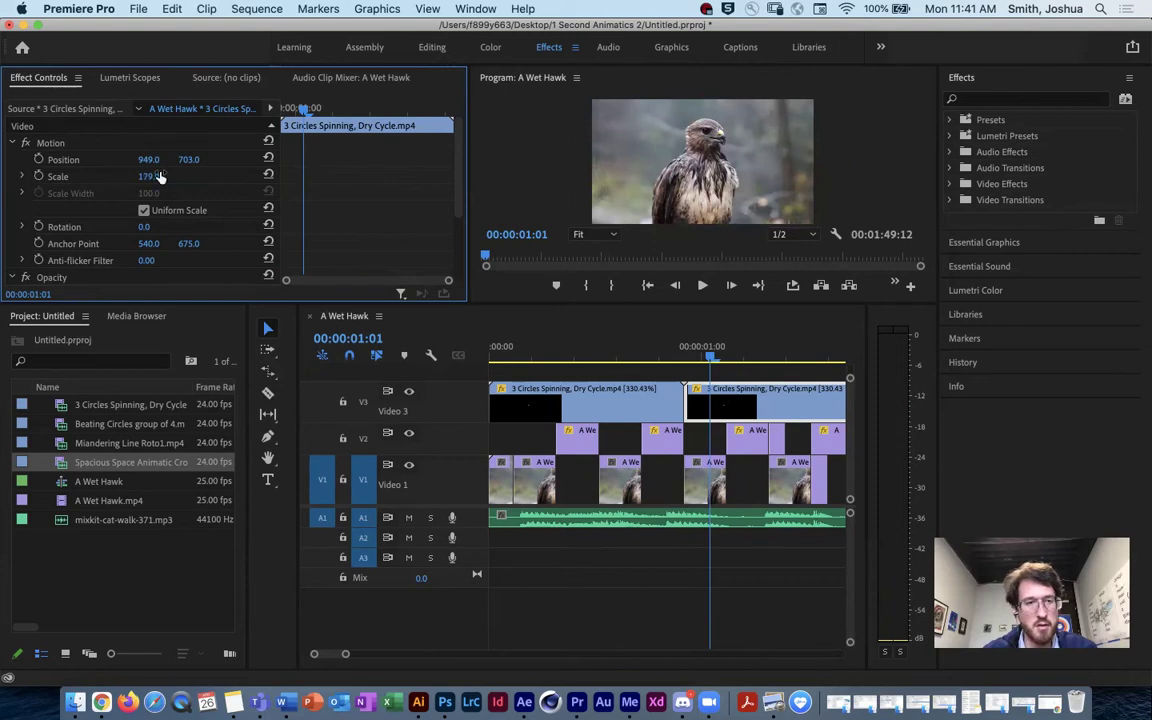
{"action": "scroll", "coordinate": [226, 225], "scroll_direction": "down", "scroll_amount": 3}
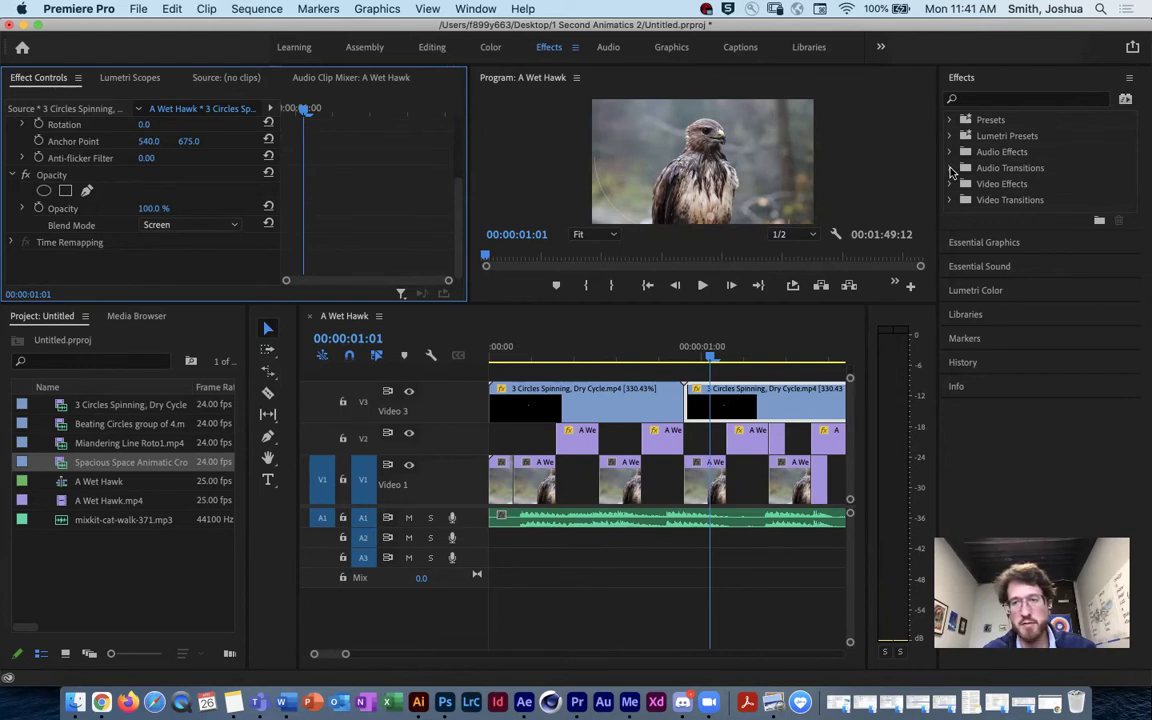
Browse the available Video Effects categories.
{"action": "key", "text": "cmd+s"}
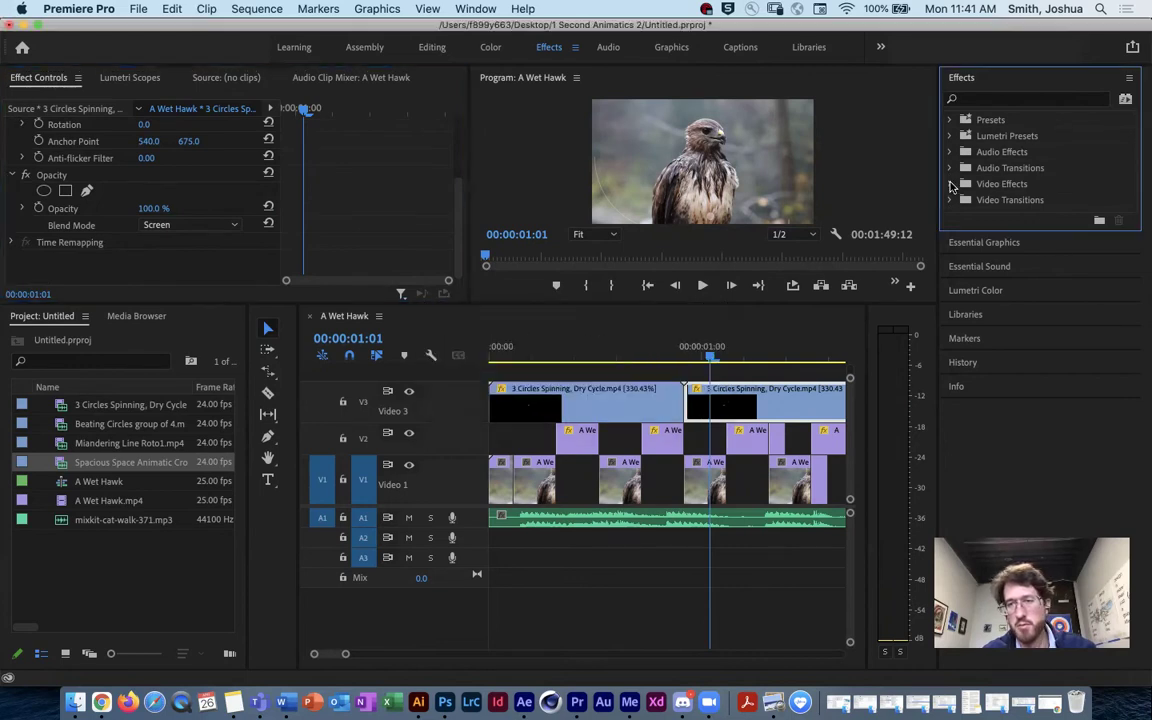
{"action": "left_click", "coordinate": [951, 184]}
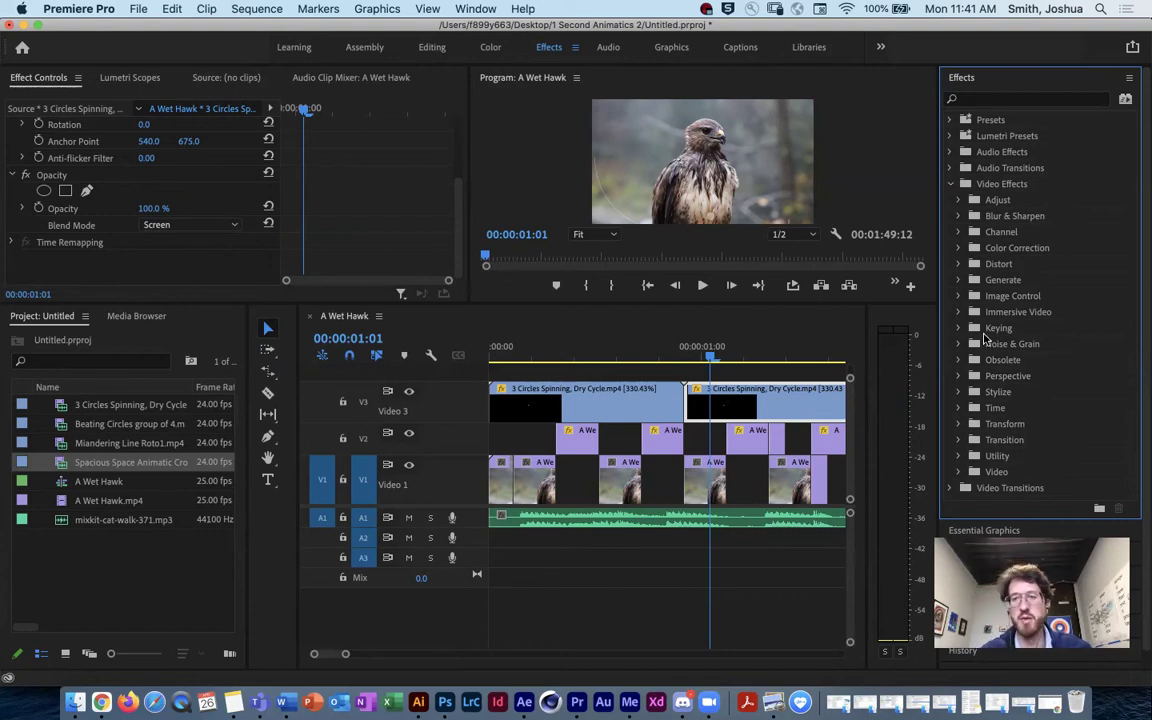
{"action": "left_click", "coordinate": [951, 185]}
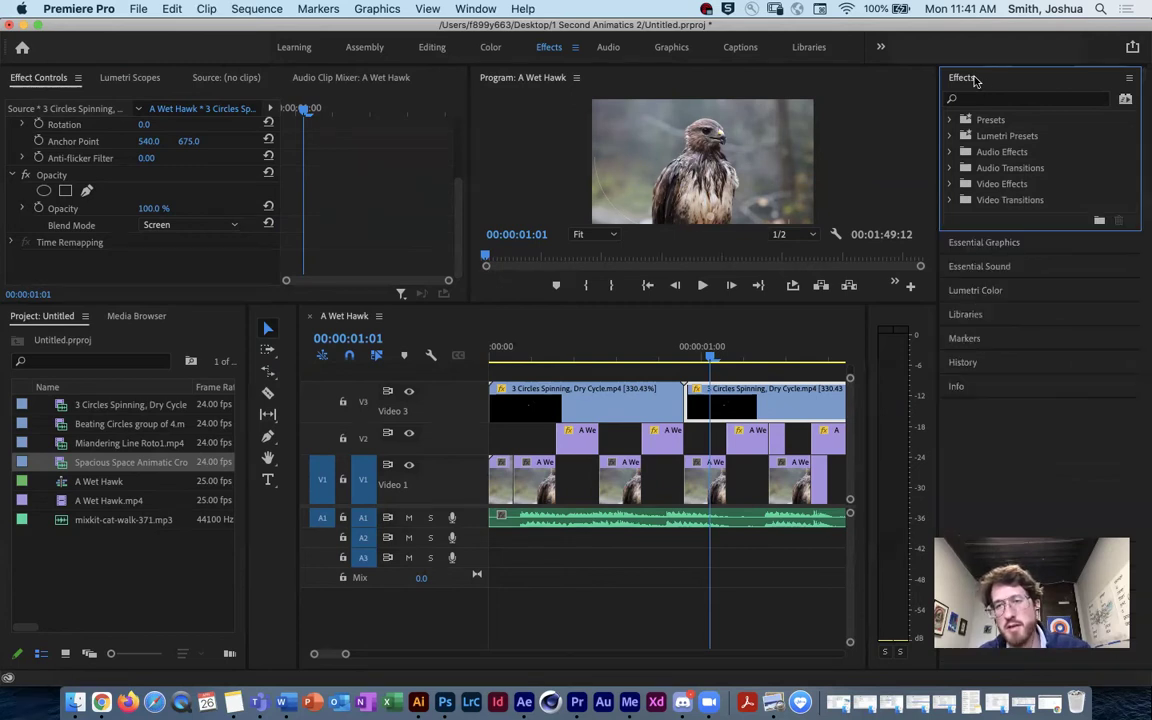
{"action": "left_click", "coordinate": [951, 184]}
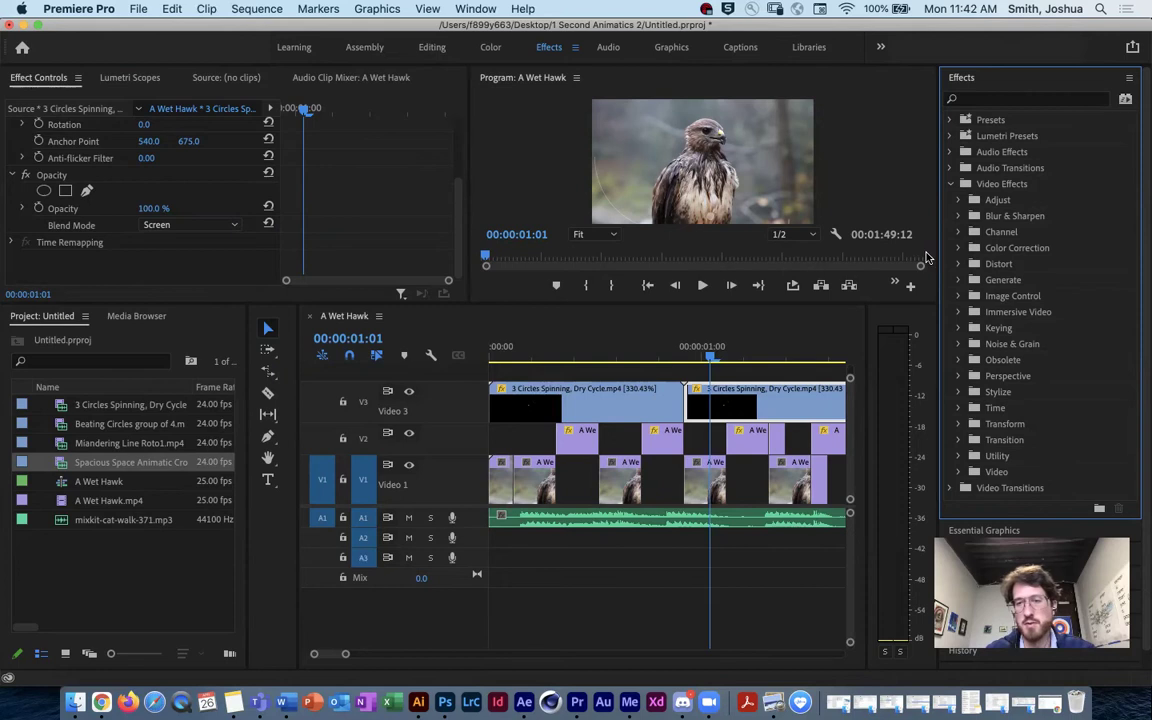
{"action": "left_click", "coordinate": [951, 184]}
Play the sequence from the start through both circles clips, and return the playhead to the beginning.
{"action": "left_click", "coordinate": [456, 371]}
{"action": "key", "text": "Up"}
{"action": "key", "text": "Up"}
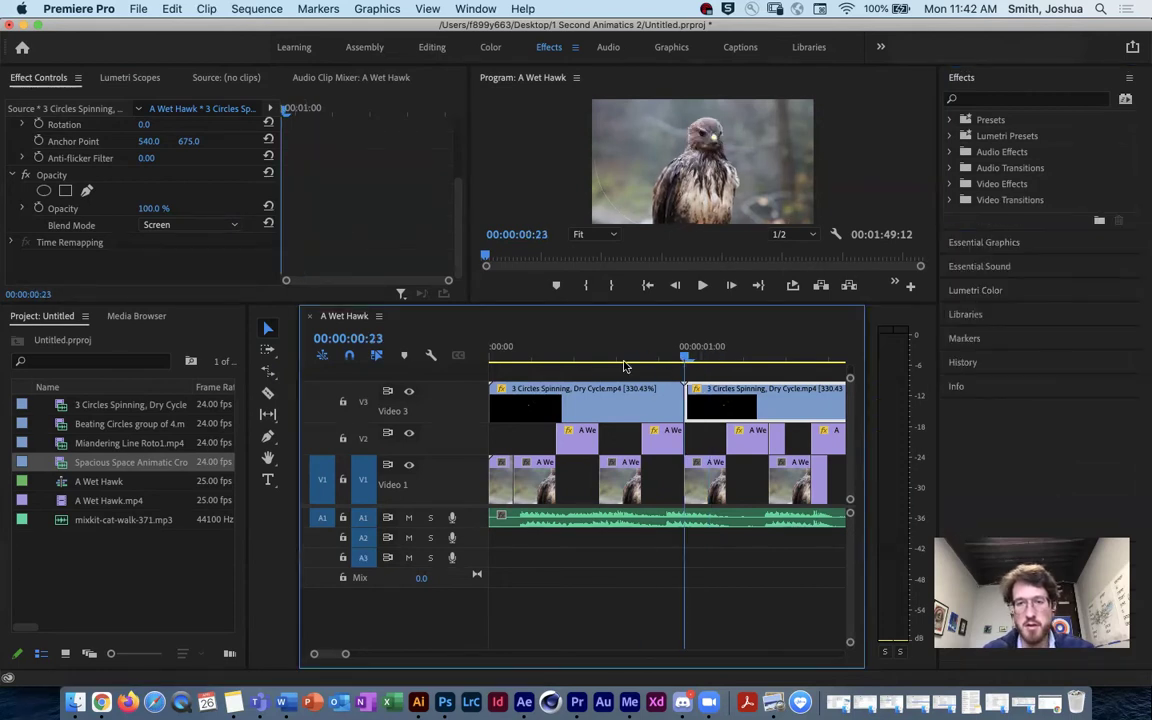
{"action": "key", "text": "space"}
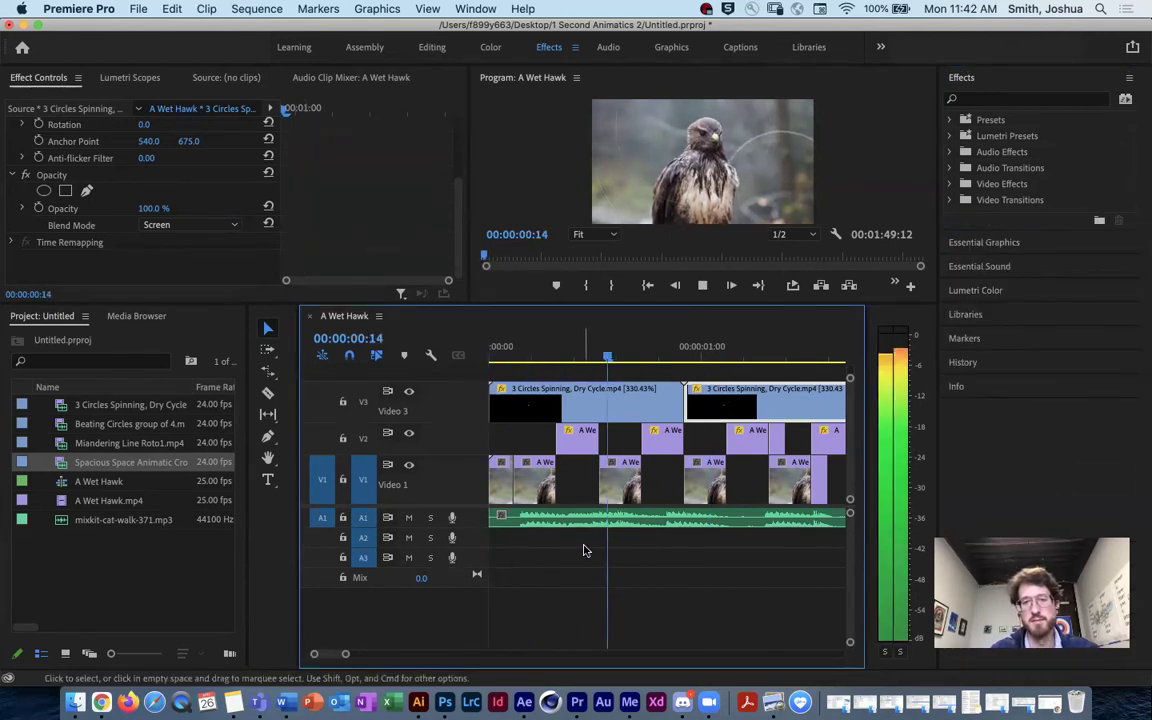
{"action": "key", "text": "space"}
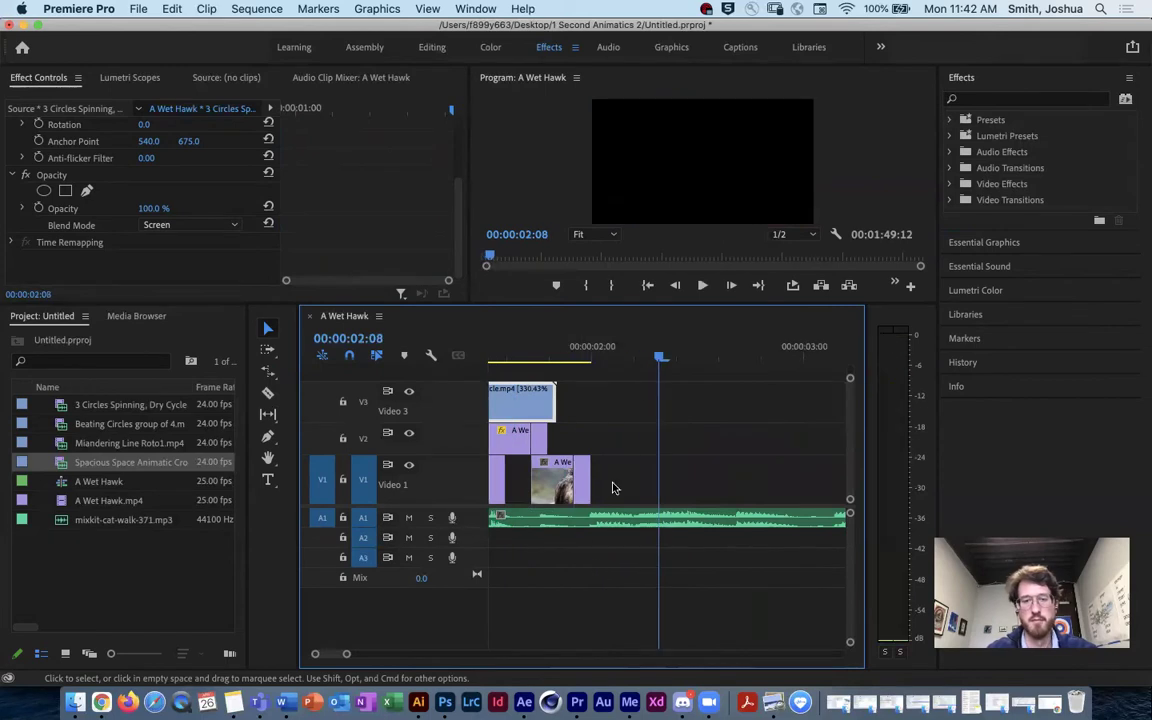
{"action": "left_click_drag", "start_coordinate": [656, 358], "coordinate": [370, 370]}
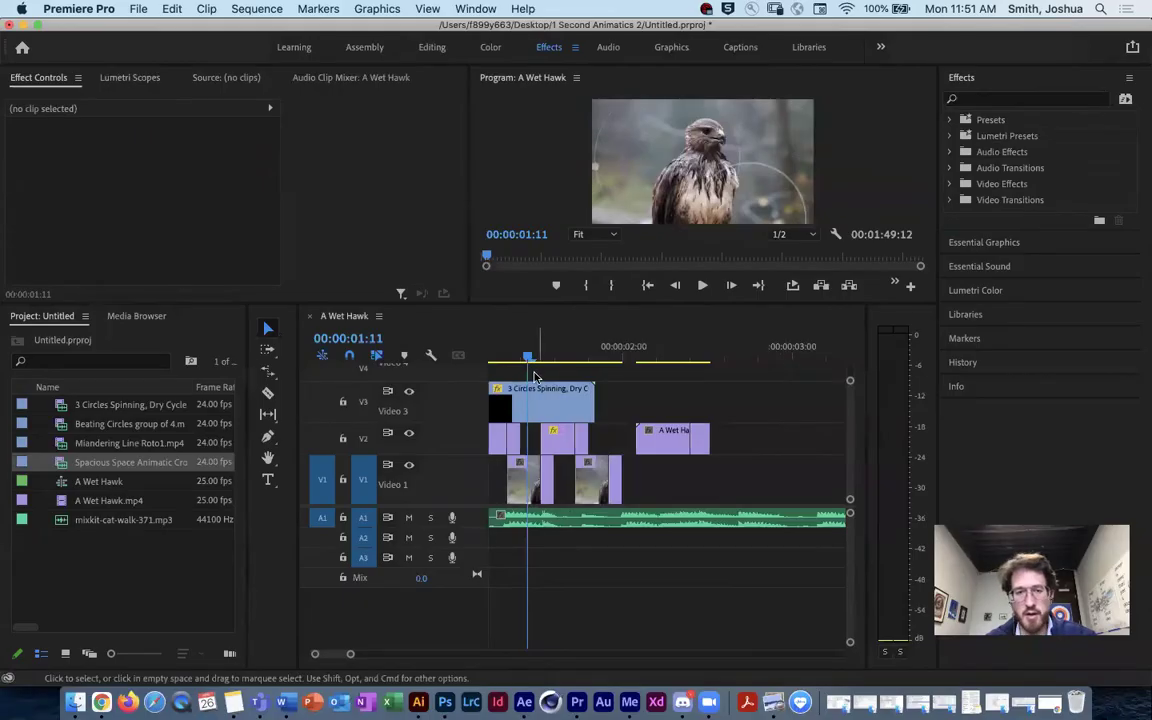
Duplicate the second 3 Circles Spinning clip onto V4 at about 1:08, and set the copy's position to 1323, 882 and scale to 249.
{"action": "left_click_drag", "start_coordinate": [527, 364], "coordinate": [520, 362]}
{"action": "left_click", "coordinate": [525, 402]}
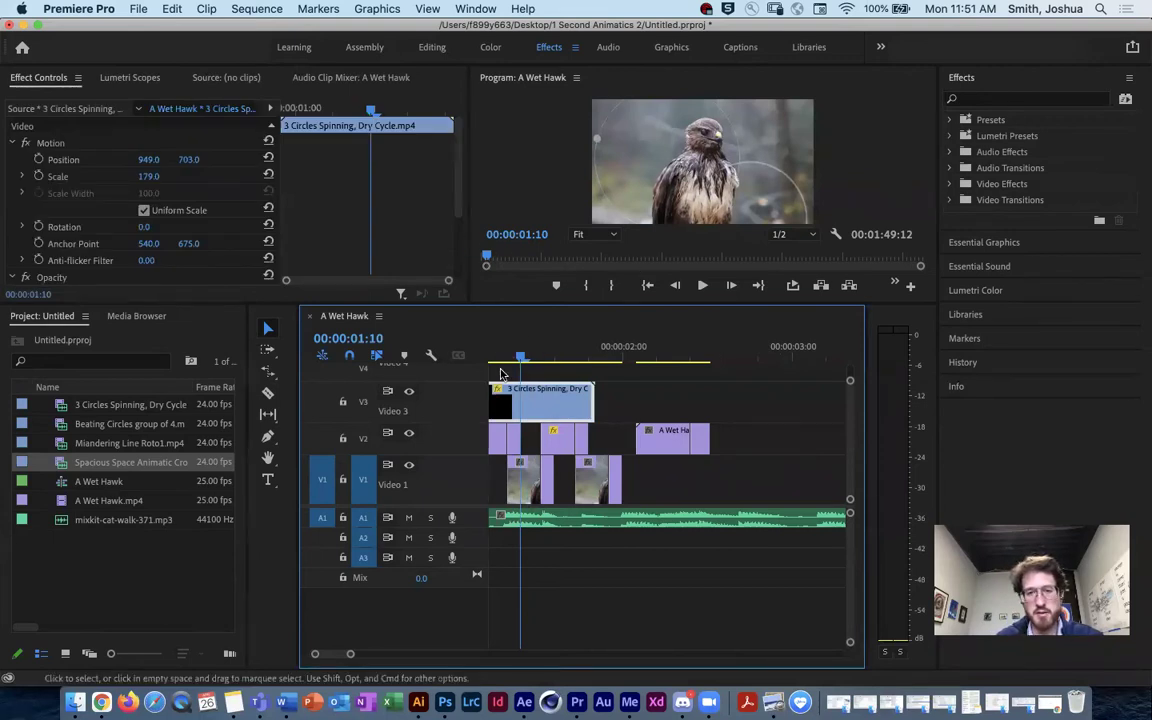
{"action": "left_click_drag", "start_coordinate": [520, 358], "coordinate": [541, 358]}
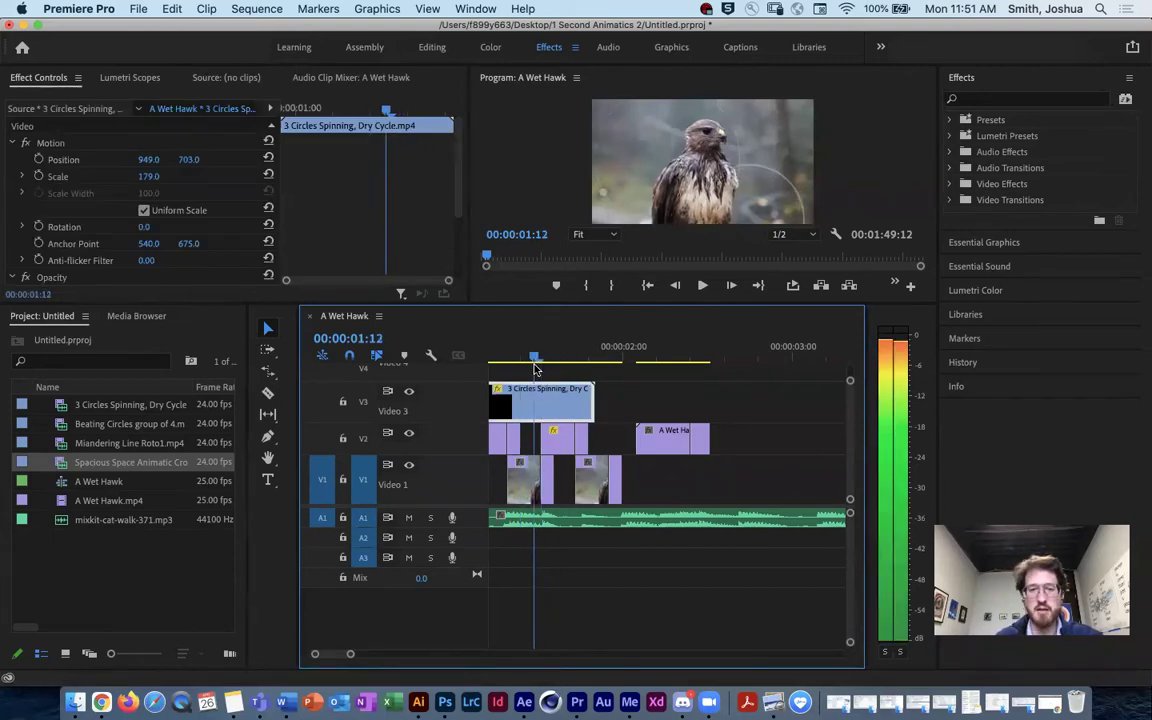
{"action": "left_click_drag", "start_coordinate": [562, 412], "coordinate": [548, 354]}
{"action": "left_click_drag", "start_coordinate": [147, 176], "coordinate": [278, 159]}
{"action": "left_click_drag", "start_coordinate": [148, 160], "coordinate": [303, 191]}
{"action": "left_click_drag", "start_coordinate": [148, 178], "coordinate": [176, 178]}
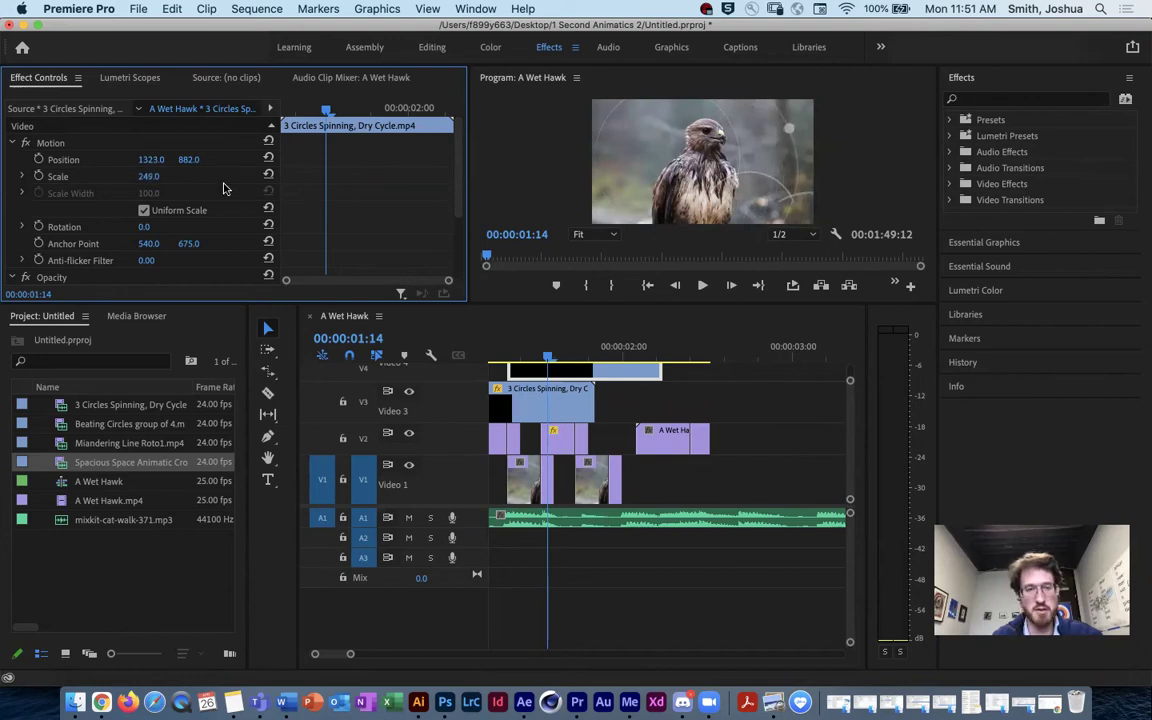
Step frame by frame around 00:00:01:14 to examine the overlapping circles clips on V3 and V4.
{"action": "mouse_move", "coordinate": [547, 356]}
{"action": "left_mouse_down"}
{"action": "mouse_move", "coordinate": [495, 355]}
{"action": "mouse_move", "coordinate": [562, 355]}
{"action": "left_mouse_up"}
{"action": "key", "text": "Right"}
{"action": "key", "text": "Right"}
{"action": "key", "text": "Right"}
{"action": "key", "text": "Right"}
{"action": "key", "text": "Left"}
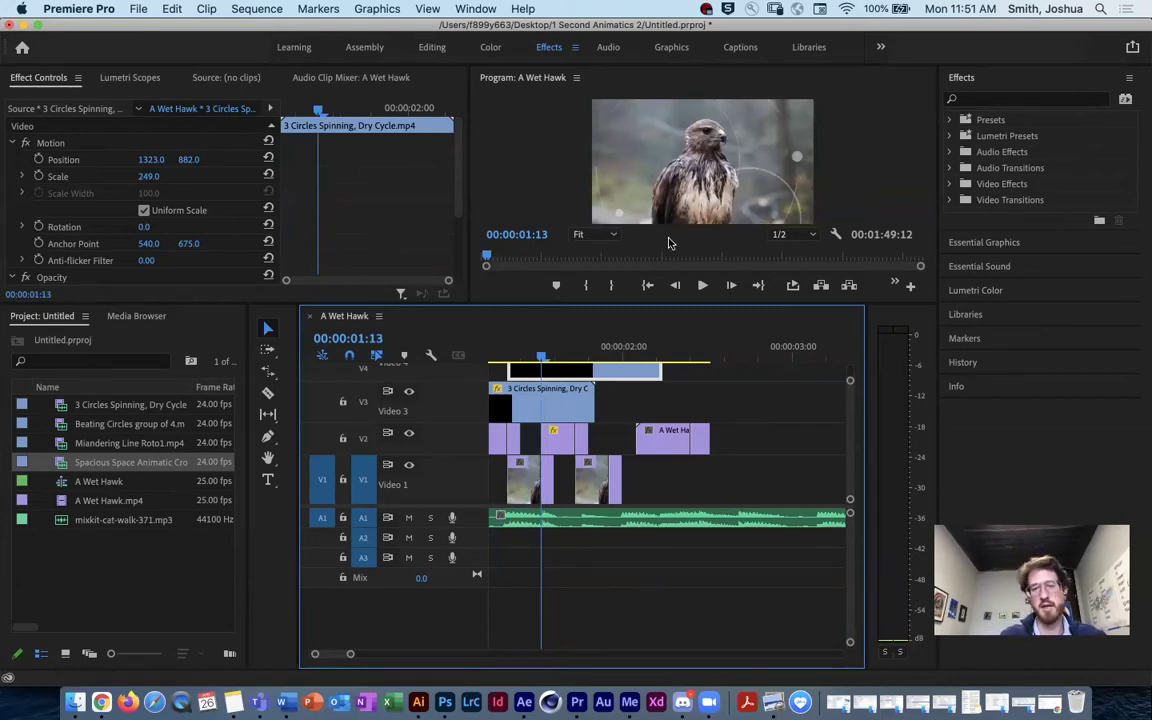
{"action": "key", "text": "Right"}
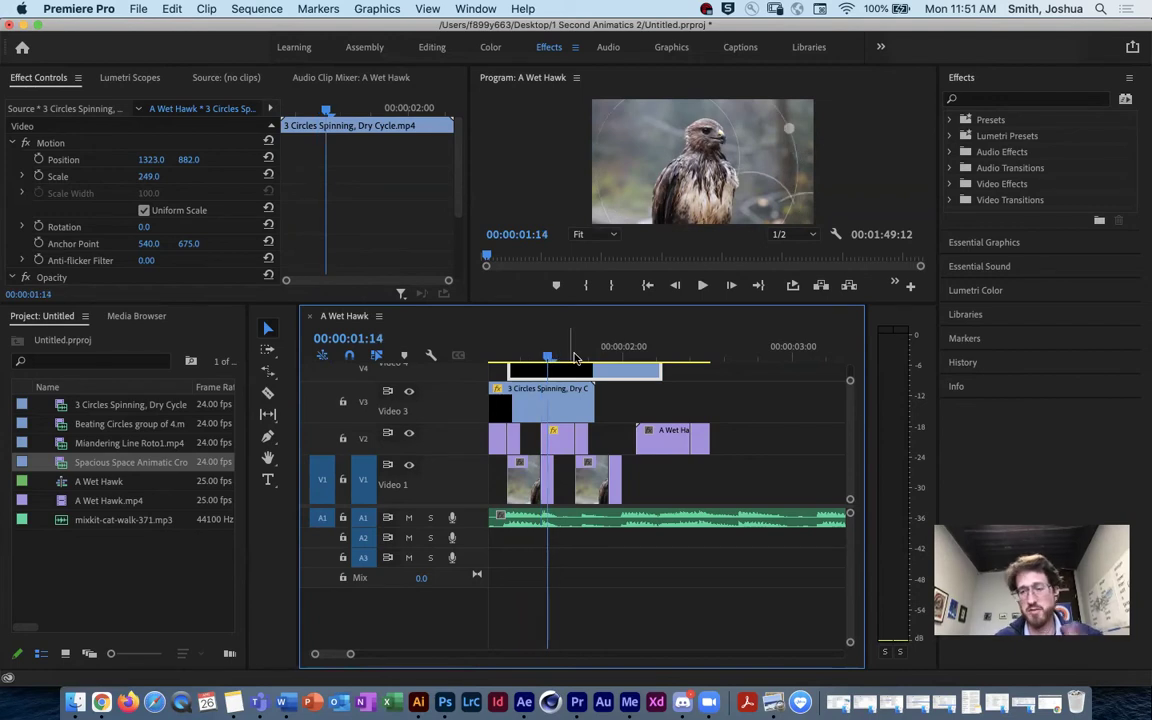
{"action": "key", "text": "Left"}
{"action": "key", "text": "Left"}
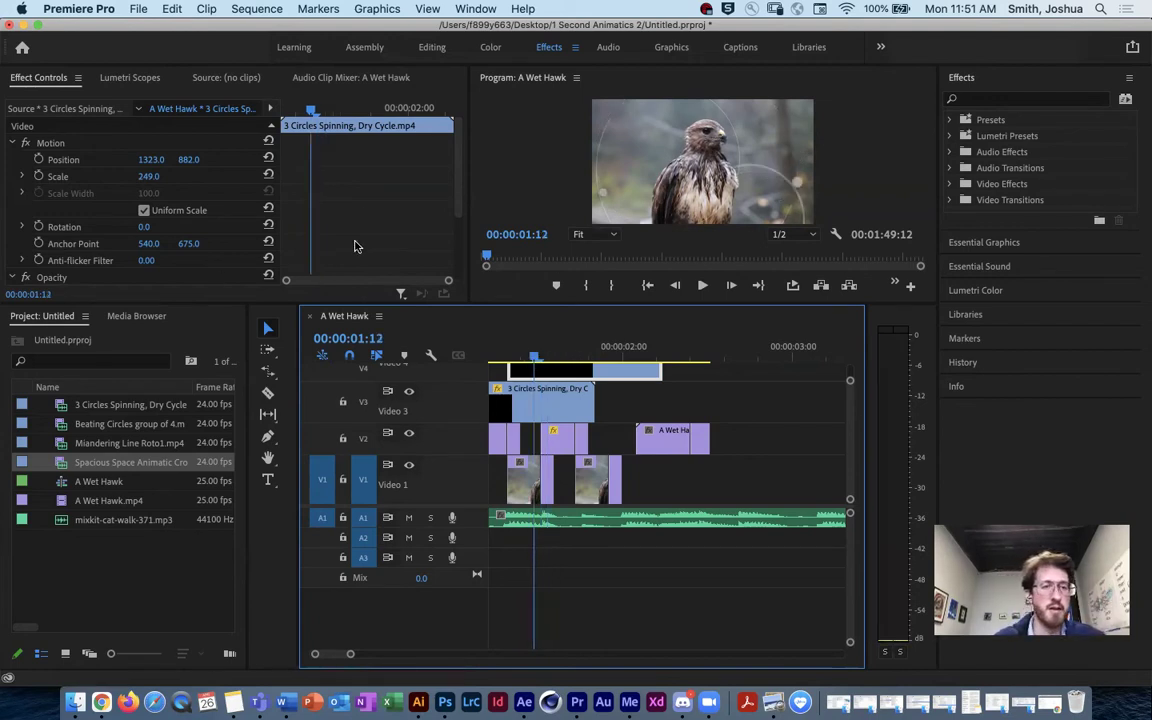
{"action": "scroll", "coordinate": [550, 458], "scroll_direction": "left", "scroll_amount": 5}
{"action": "scroll", "coordinate": [550, 458], "scroll_direction": "up", "scroll_amount": 3}
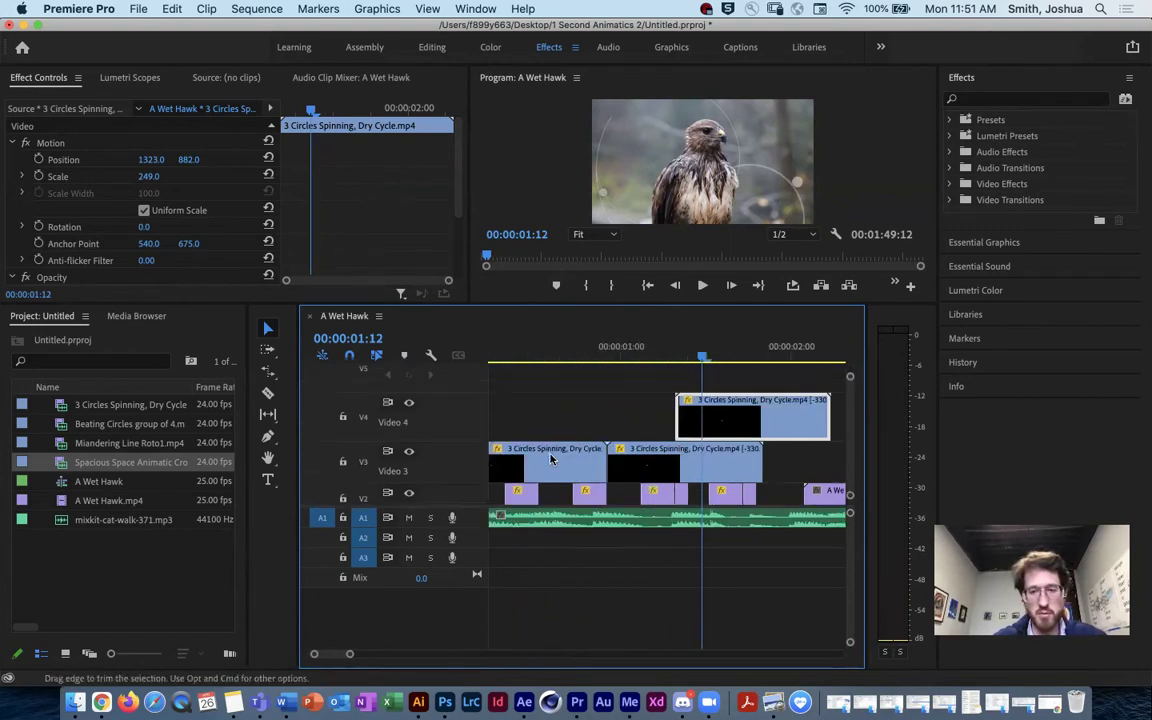
{"action": "scroll", "coordinate": [550, 458], "scroll_direction": "down", "scroll_amount": 2}
{"action": "scroll", "coordinate": [549, 458], "scroll_direction": "up", "scroll_amount": 3}
{"action": "scroll", "coordinate": [590, 430], "scroll_direction": "right", "scroll_amount": 5}
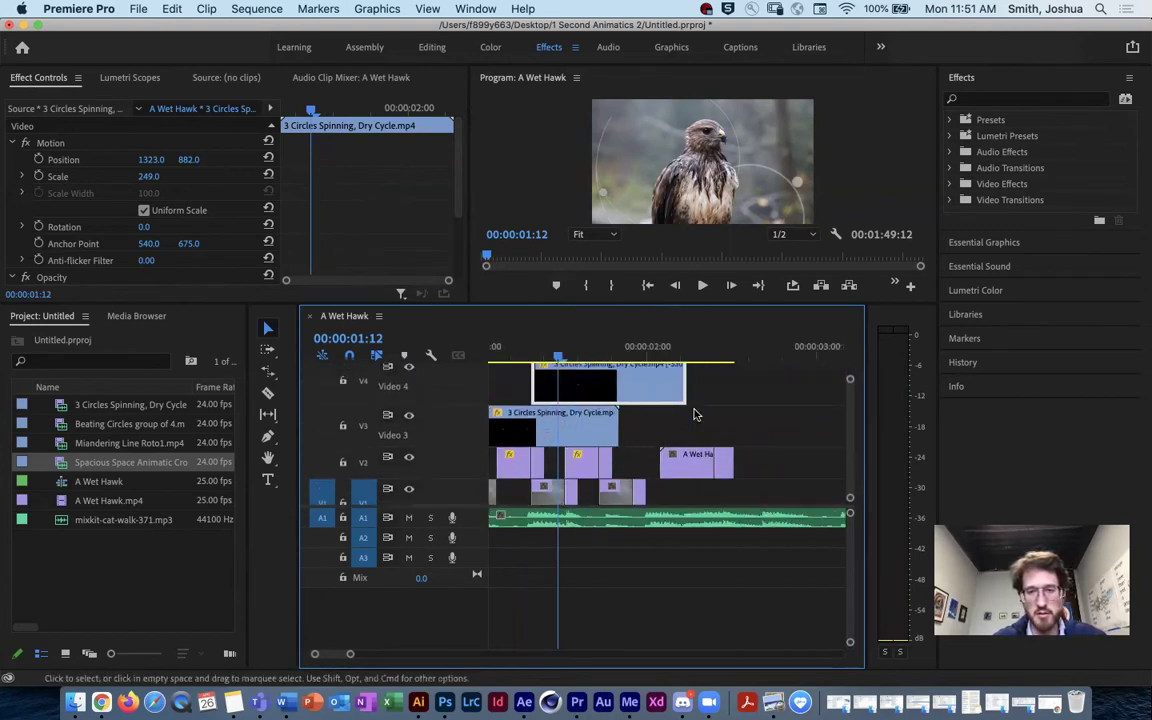
Start keyframing the opacity of the V4 circles clip with a 0% keyframe at 00:00:01:09.
{"action": "left_click_drag", "start_coordinate": [582, 358], "coordinate": [562, 358]}
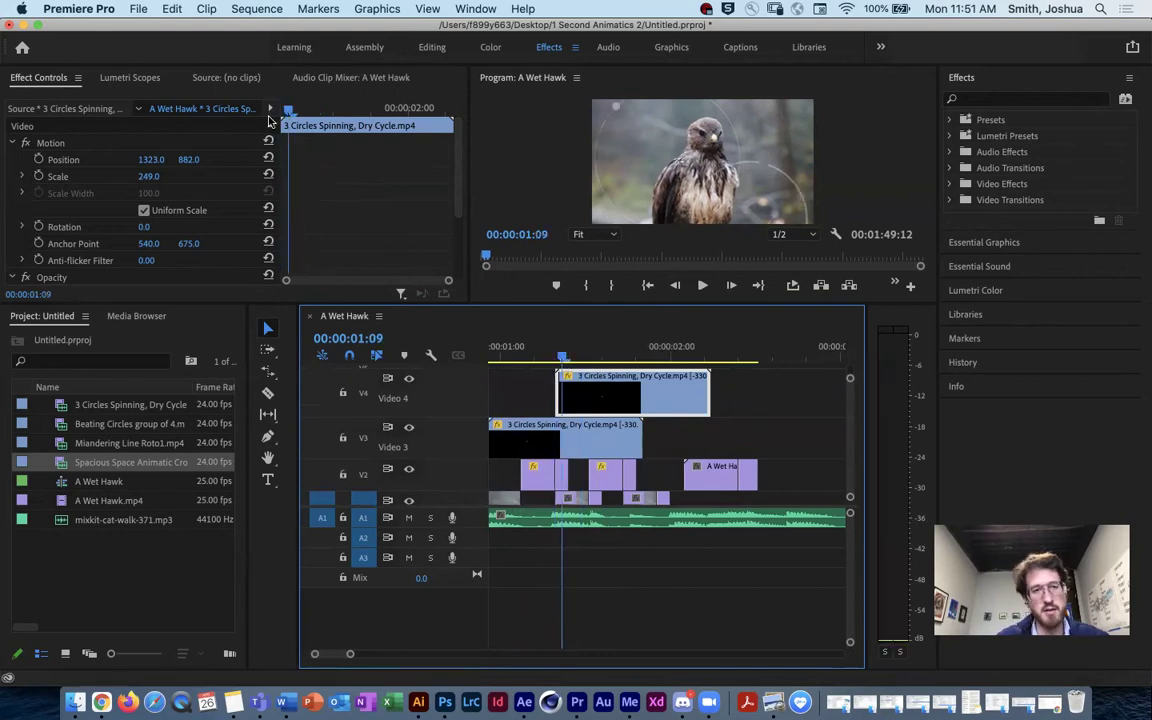
{"action": "scroll", "coordinate": [222, 180], "scroll_direction": "down", "scroll_amount": 3}
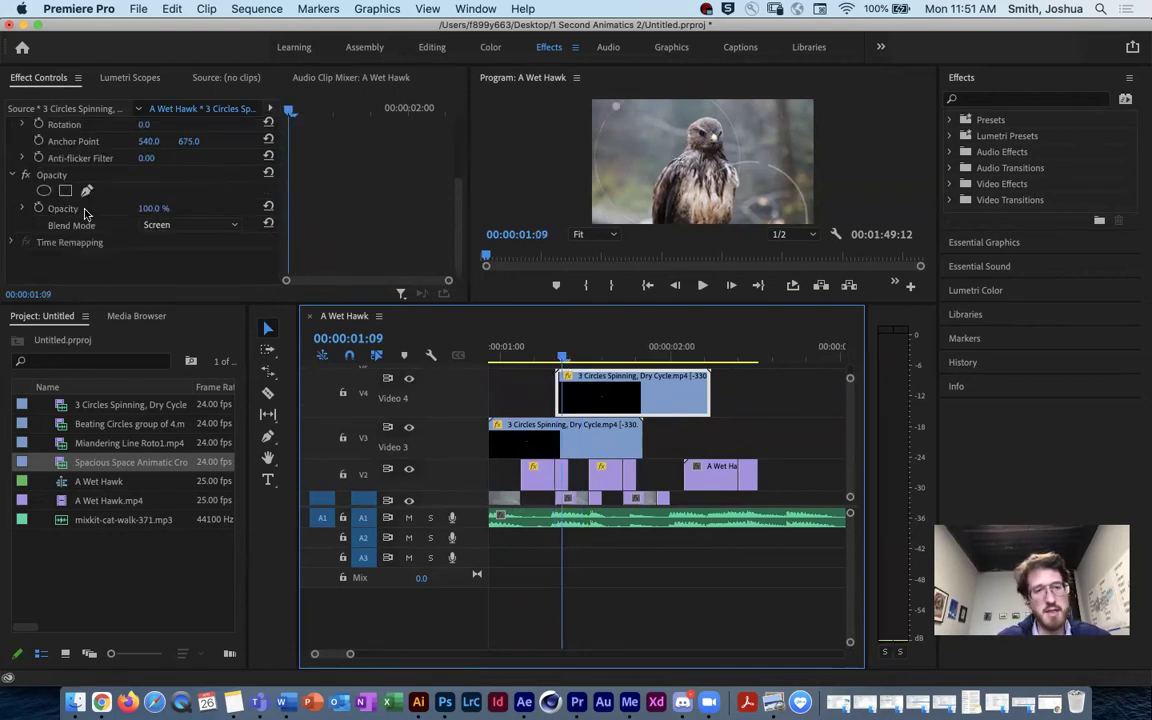
{"action": "scroll", "coordinate": [40, 205], "scroll_direction": "up", "scroll_amount": 4}
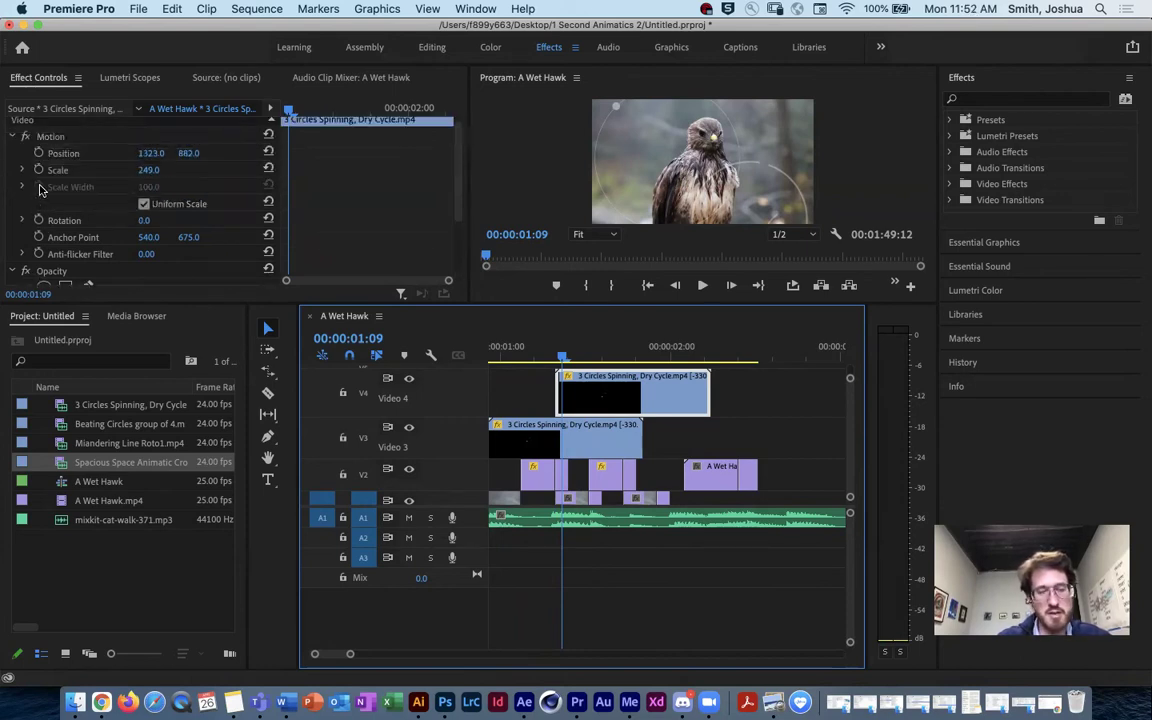
{"action": "scroll", "coordinate": [40, 190], "scroll_direction": "down", "scroll_amount": 4}
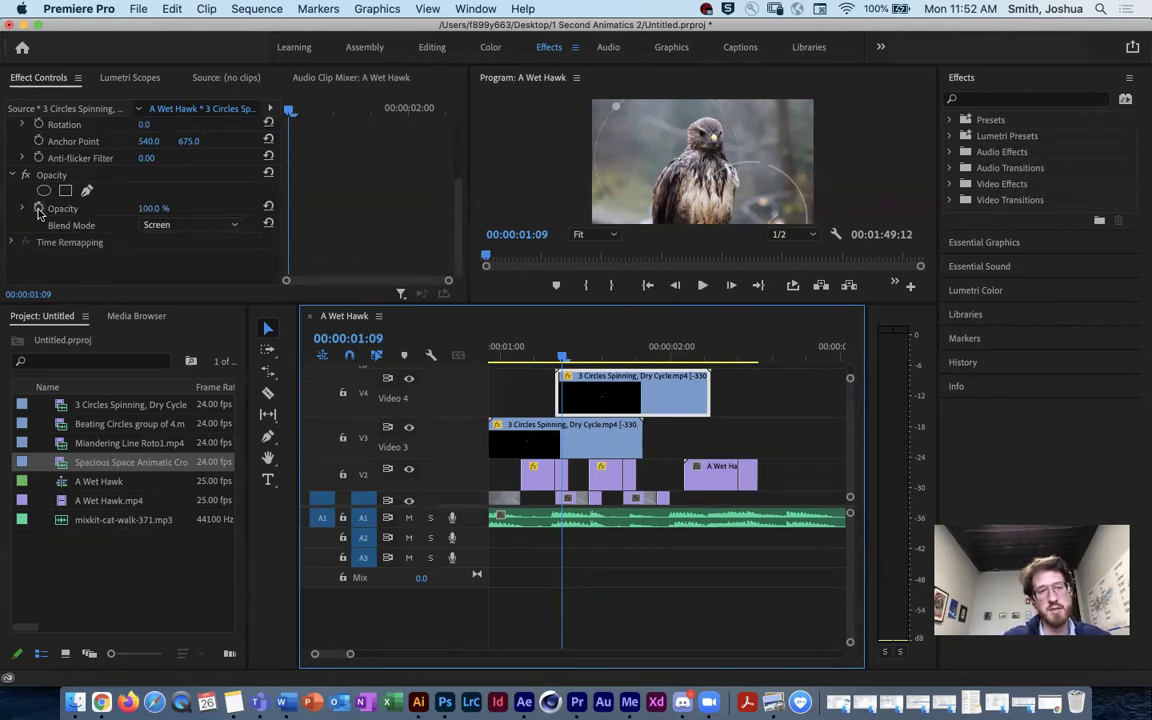
{"action": "left_click", "coordinate": [38, 209]}
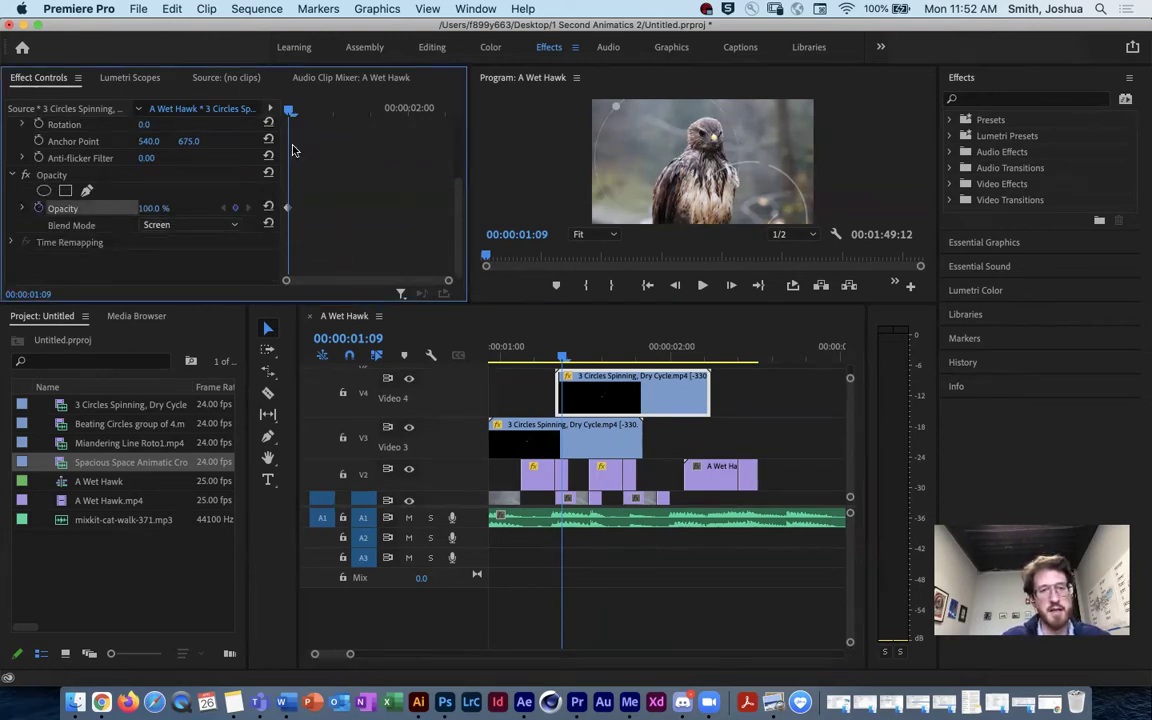
{"action": "mouse_move", "coordinate": [290, 112]}
{"action": "left_mouse_down"}
{"action": "mouse_move", "coordinate": [328, 112]}
{"action": "mouse_move", "coordinate": [297, 112]}
{"action": "left_mouse_up"}
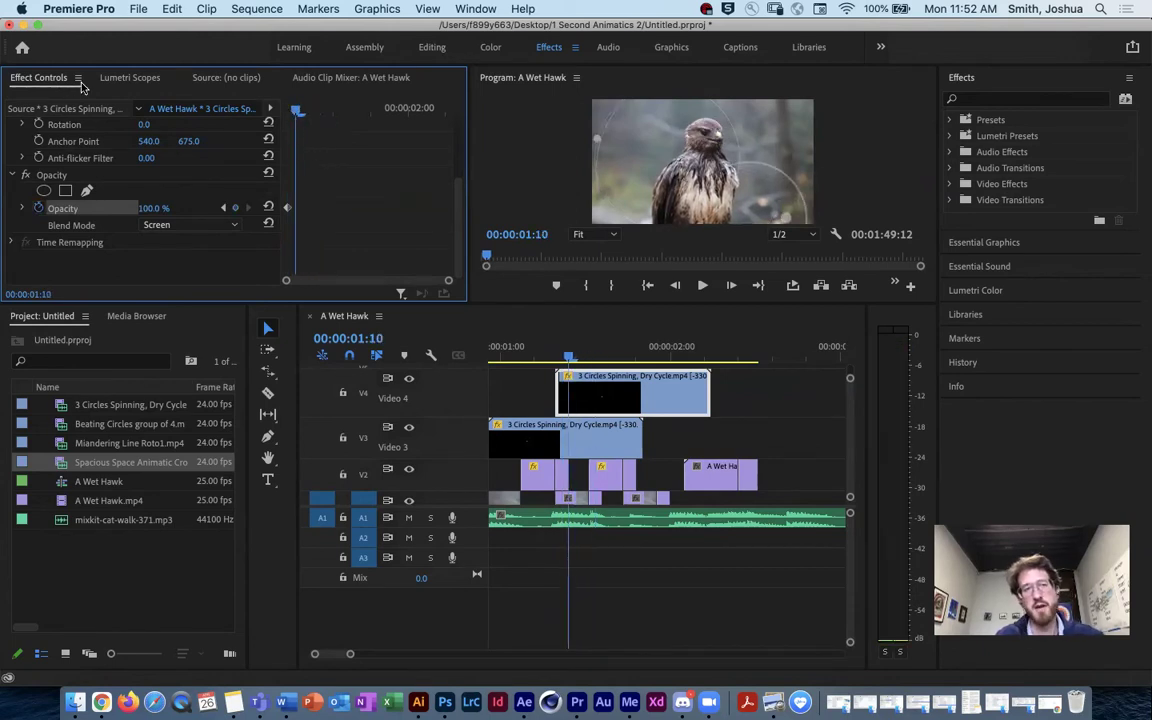
{"action": "left_click_drag", "start_coordinate": [296, 112], "coordinate": [290, 112]}
{"action": "key", "text": "space"}
{"action": "key", "text": "space"}
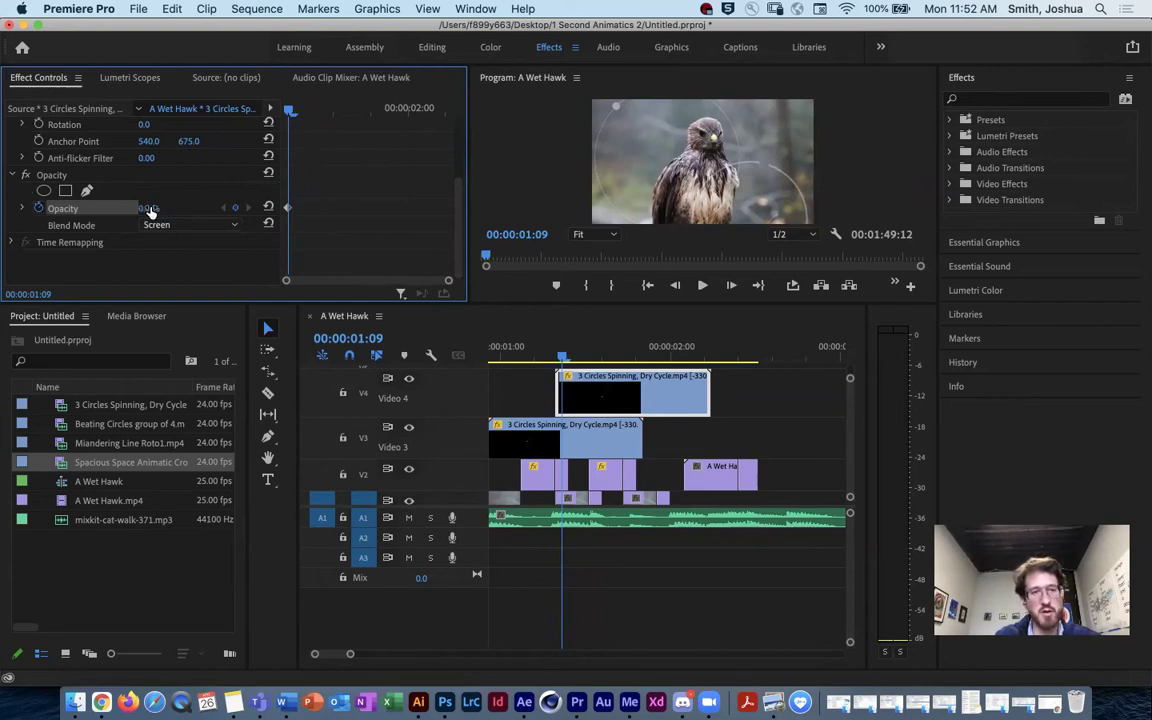
Add a 100% opacity keyframe to the V4 circles clip at 00:00:01:14.
{"action": "left_click_drag", "start_coordinate": [290, 116], "coordinate": [329, 116]}
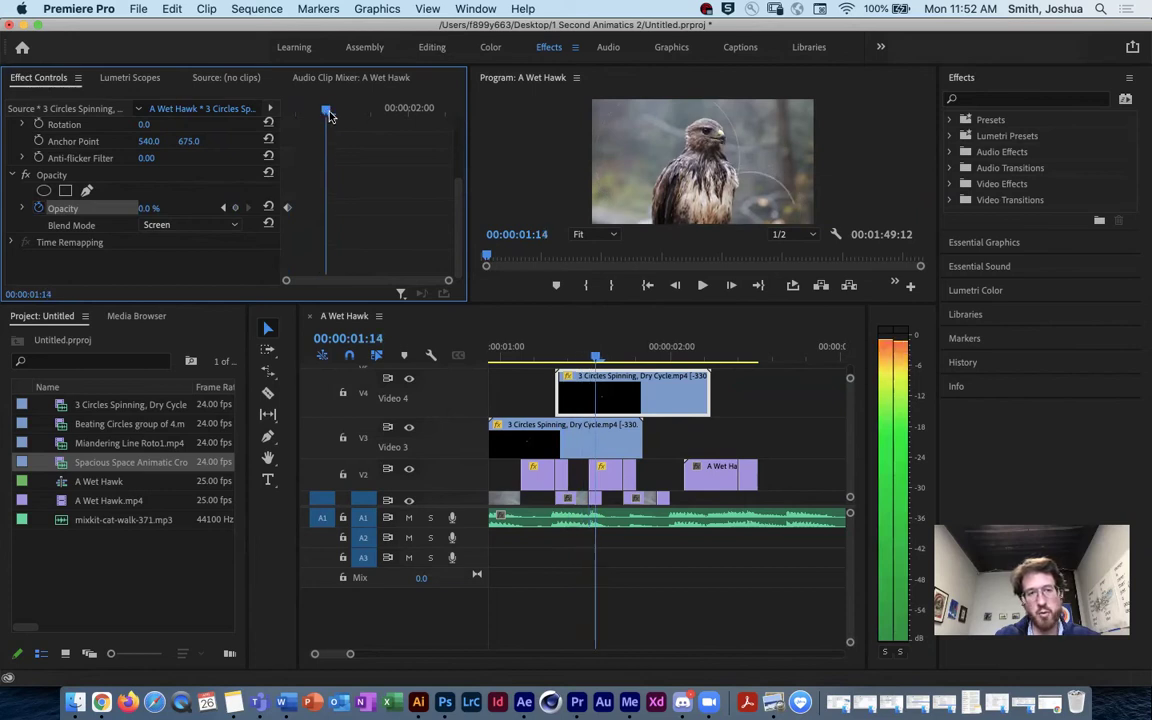
{"action": "left_click", "coordinate": [146, 208]}
{"action": "type", "text": "100"}
{"action": "key", "text": "Return"}
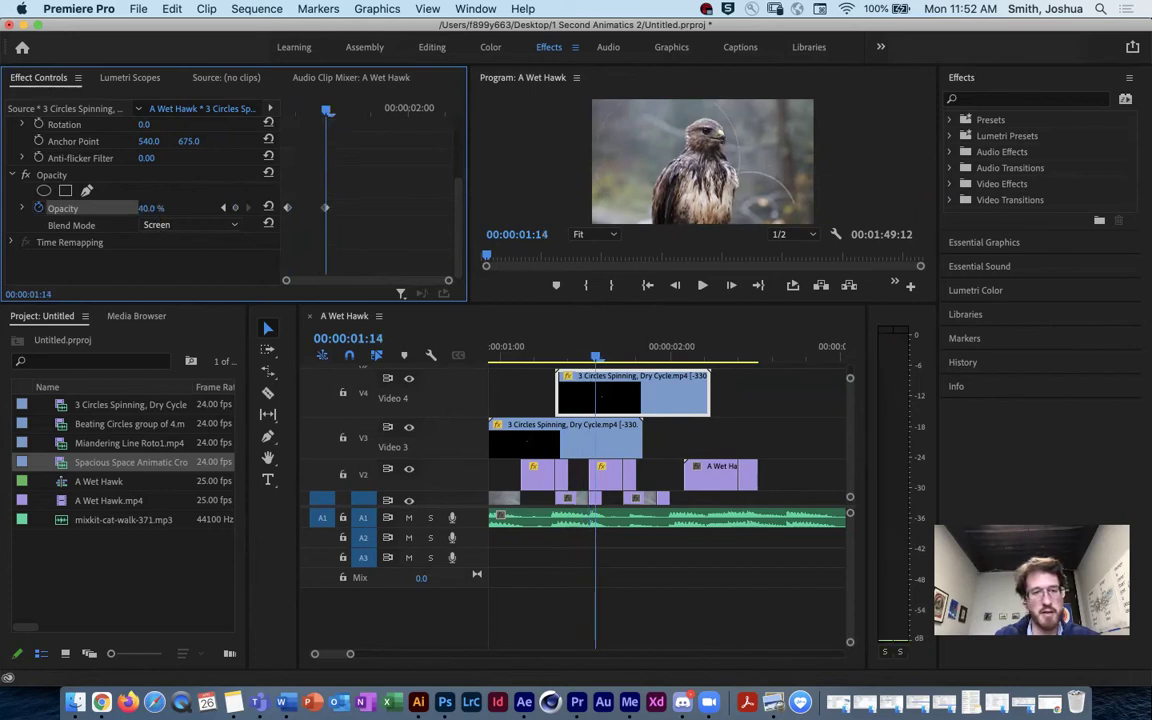
Copy the 100% opacity keyframe to near the end of the V4 circles clip, and move the copy to about 00:00:02:02.
{"action": "left_click_drag", "start_coordinate": [300, 110], "coordinate": [437, 121]}
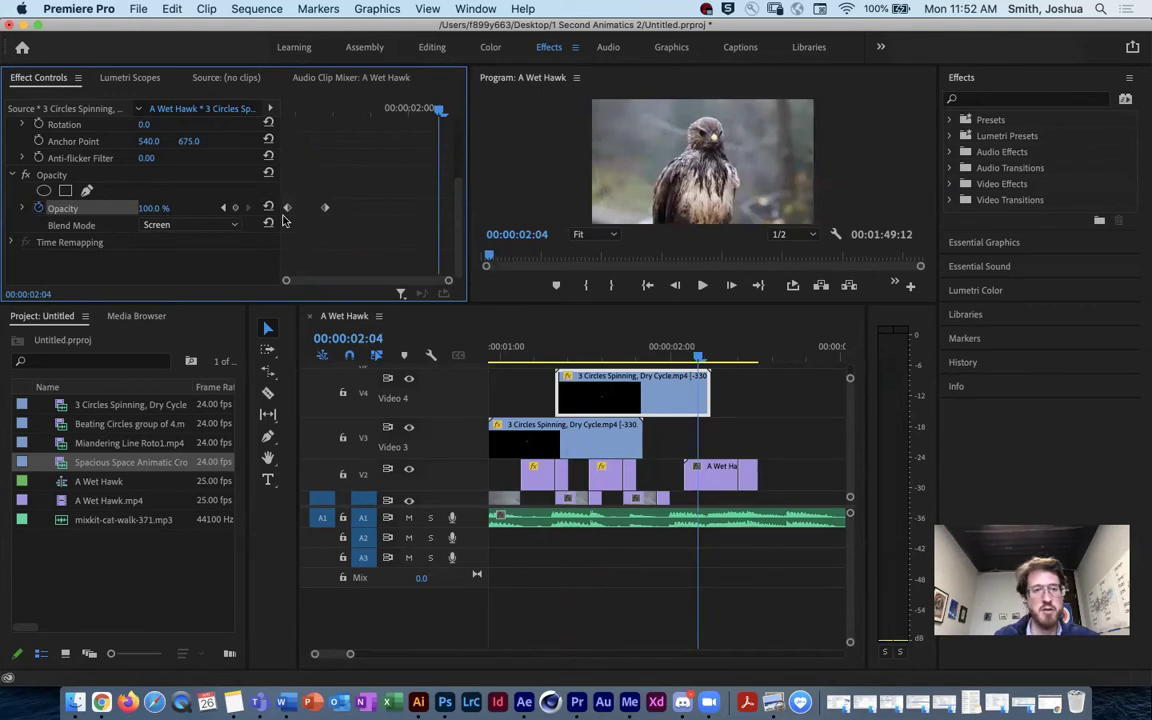
{"action": "left_click", "coordinate": [322, 208]}
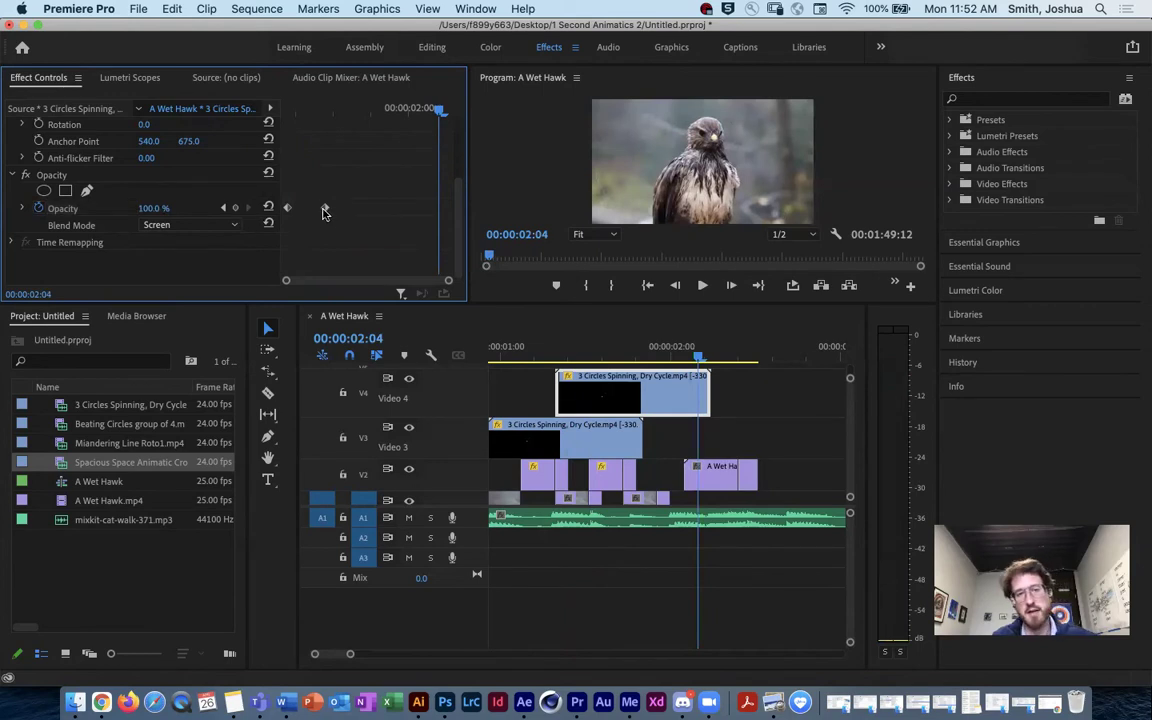
{"action": "key", "text": "super+c"}
{"action": "key", "text": "super+v"}
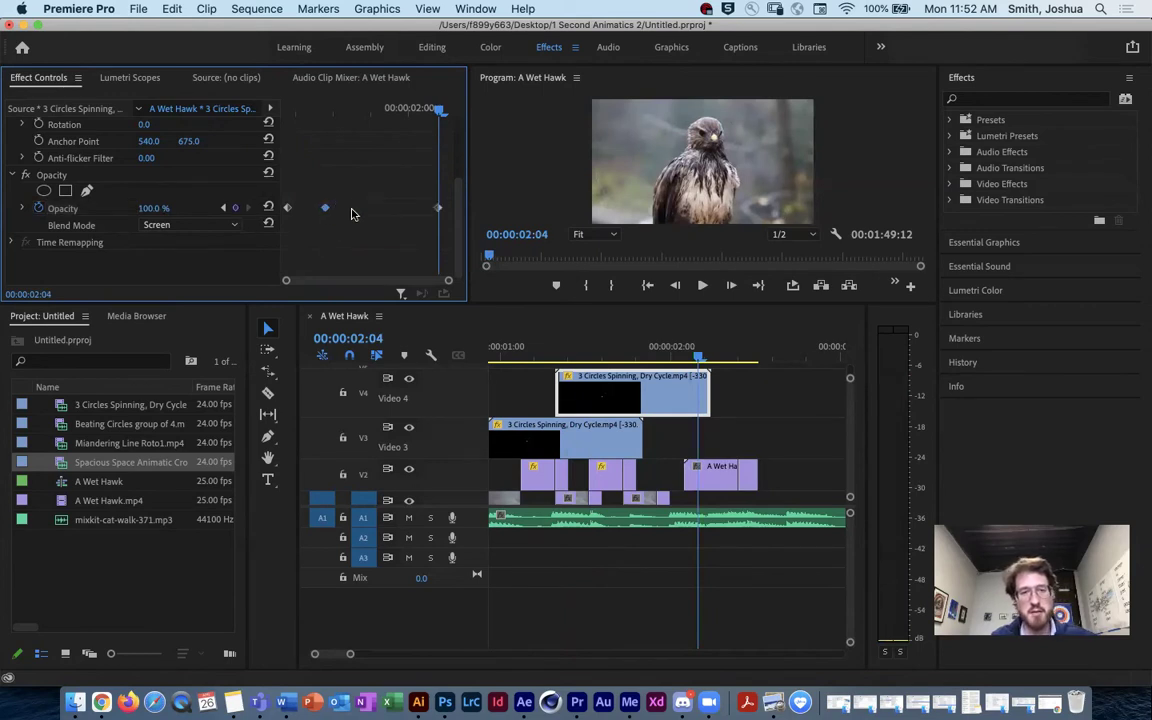
{"action": "mouse_move", "coordinate": [440, 114]}
{"action": "left_mouse_down"}
{"action": "mouse_move", "coordinate": [455, 118]}
{"action": "mouse_move", "coordinate": [446, 114]}
{"action": "left_mouse_up"}
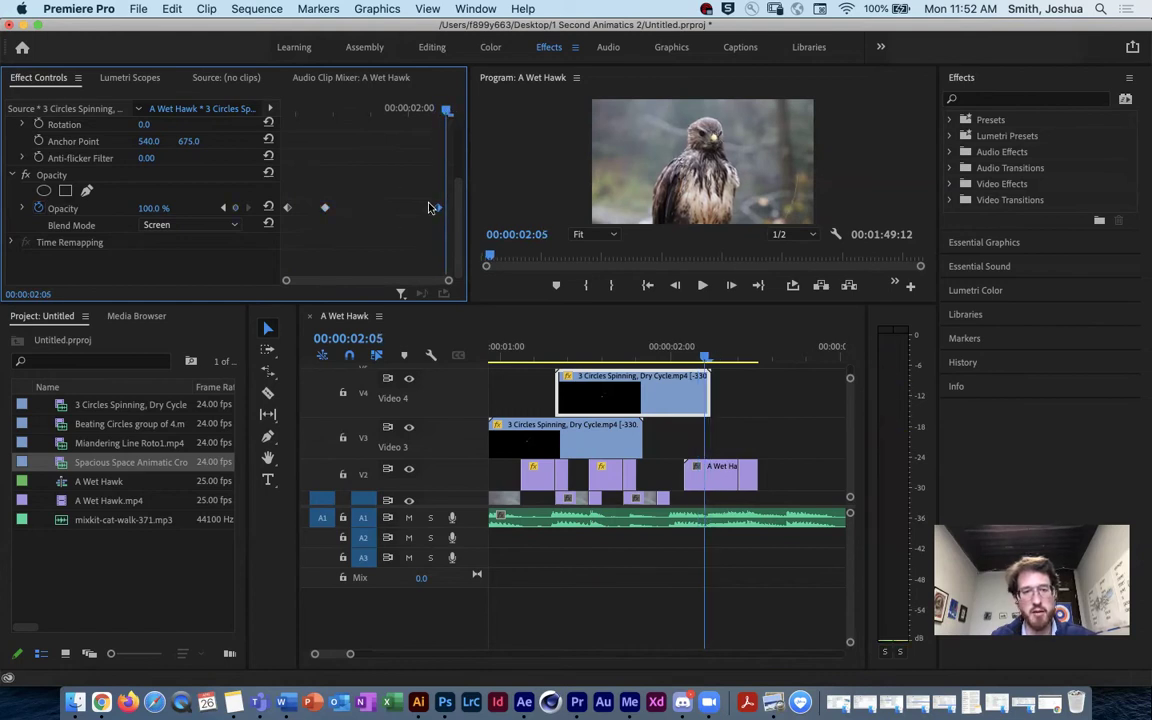
{"action": "left_click_drag", "start_coordinate": [437, 210], "coordinate": [429, 210]}
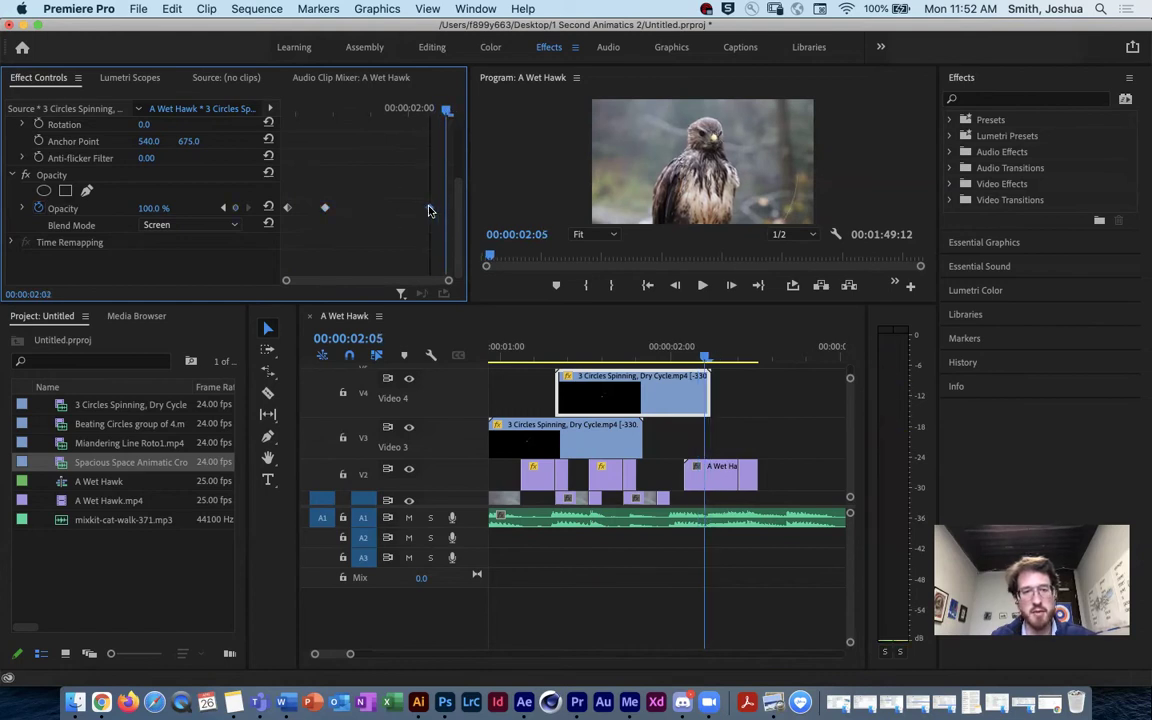
Add a 0% opacity keyframe at 00:00:02:05 to fade out the V4 circles clip.
{"action": "left_click", "coordinate": [165, 210]}
{"action": "type", "text": "0"}
{"action": "key", "text": "Return"}
Step back frame by frame through the V4 circles clip to 00:00:01:08 and play the sequence to review the opacity fades.
{"action": "key", "text": "Left"}
{"action": "key", "text": "Left"}
{"action": "key", "text": "Left"}
{"action": "key", "text": "Left"}
{"action": "key", "text": "Left"}
{"action": "key", "text": "Left"}
{"action": "key", "text": "Left"}
{"action": "key", "text": "Left"}
{"action": "key", "text": "Left"}
{"action": "key", "text": "Left"}
{"action": "key", "text": "Left"}
{"action": "key", "text": "Left"}
{"action": "key", "text": "Left"}
{"action": "key", "text": "Left"}
{"action": "key", "text": "Left"}
{"action": "key", "text": "Left"}
{"action": "key", "text": "Left"}
{"action": "key", "text": "Left"}
{"action": "key", "text": "Left"}
{"action": "key", "text": "Left"}
{"action": "key", "text": "Left"}
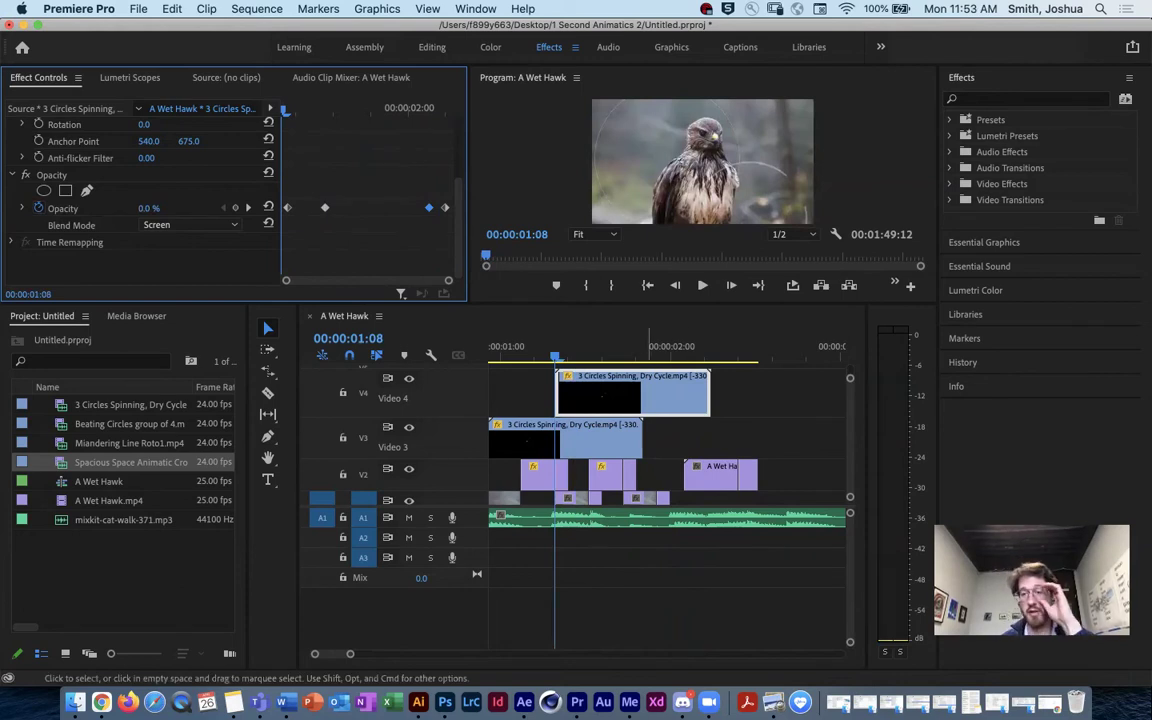
{"action": "key", "text": "shift+3"}
{"action": "key", "text": "space"}
{"action": "key", "text": "space"}
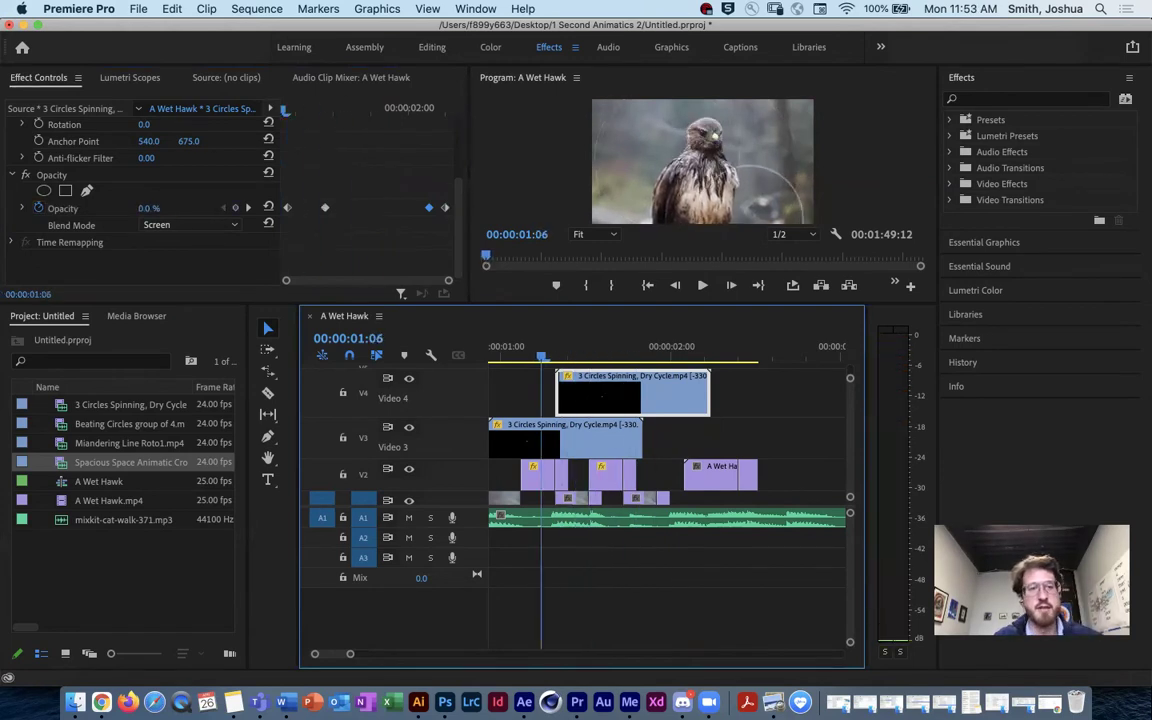
Expand the Time Remapping speed graph of the V4 circles clip and play the sequence through the fade-in.
{"action": "key", "text": "shift+5"}
{"action": "left_click", "coordinate": [12, 242]}
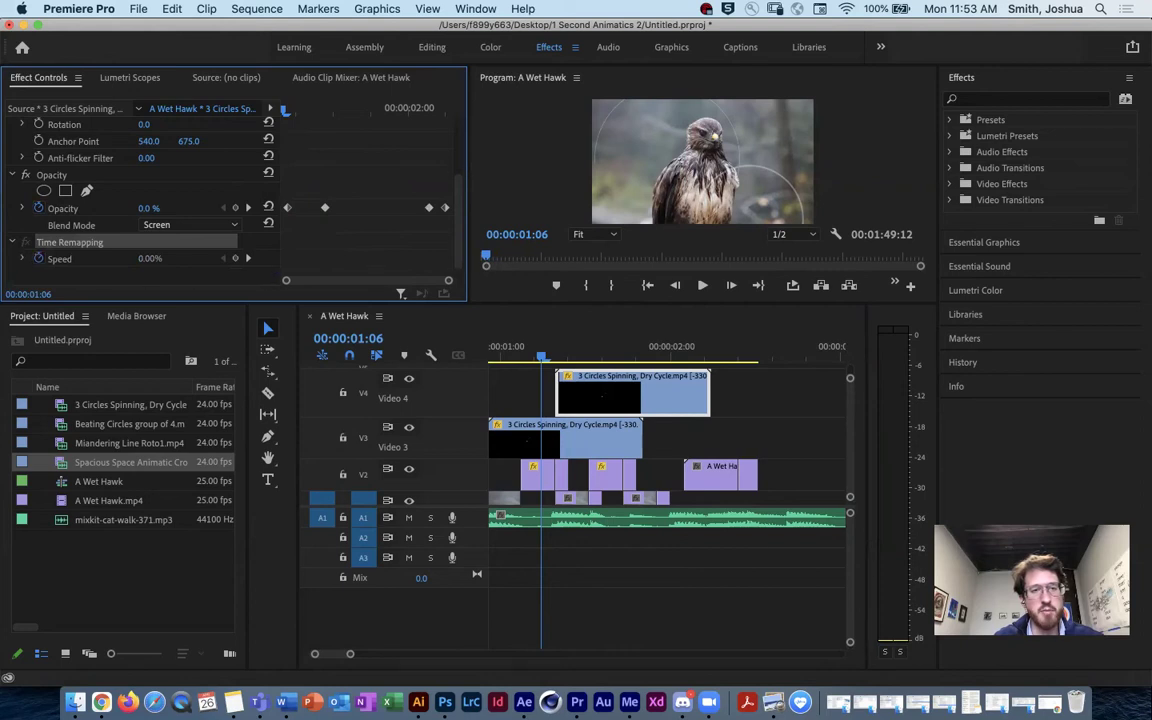
{"action": "scroll", "coordinate": [243, 245], "scroll_direction": "down", "scroll_amount": 1}
{"action": "left_click", "coordinate": [22, 242]}
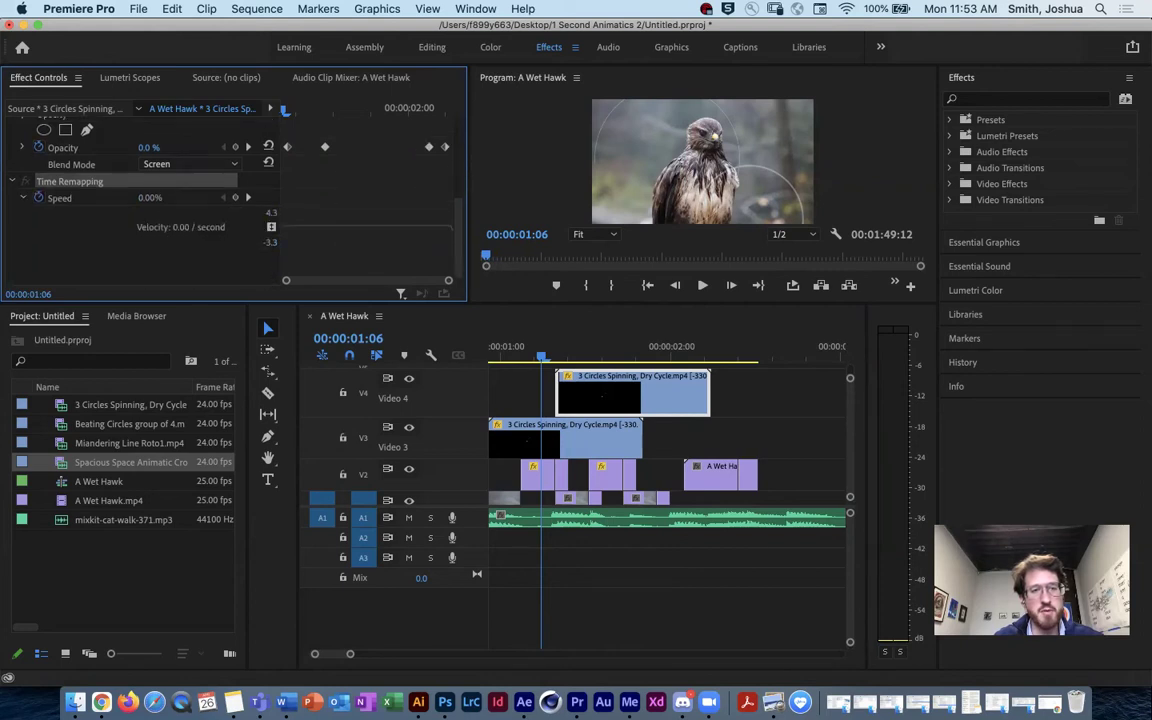
{"action": "key", "text": "space"}
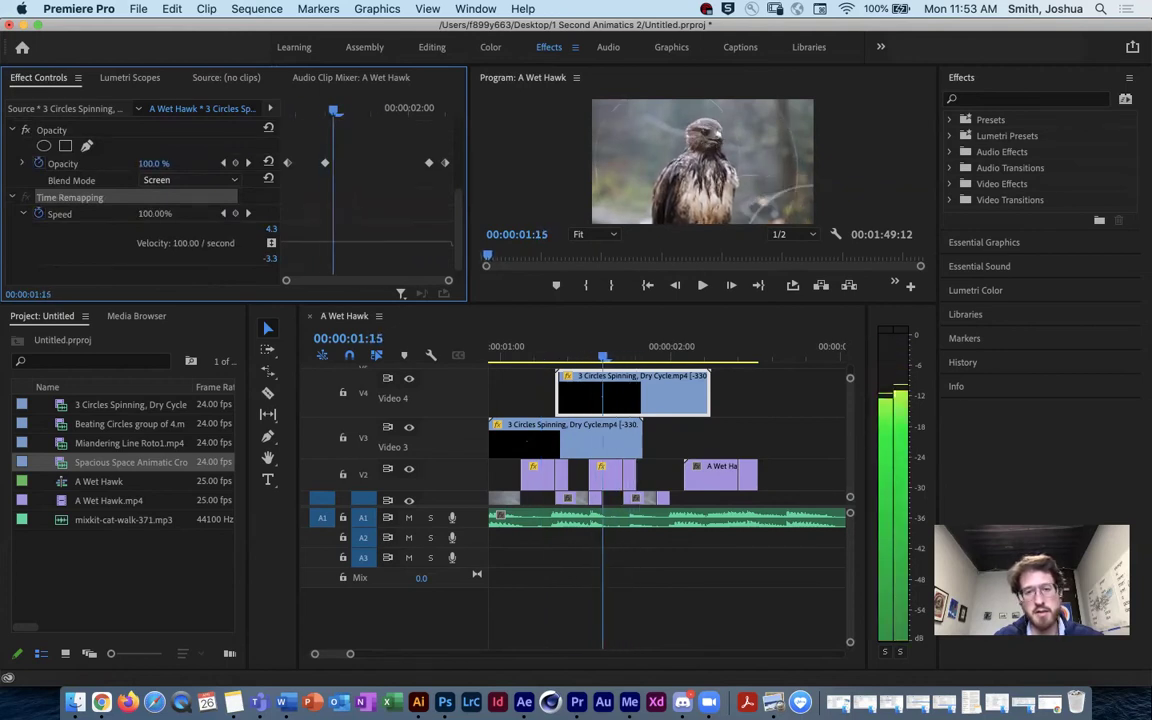
Add a Time Remapping speed keyframe at 00:00:02:06 to the last labelled A Wet Hawk clip on V2.
{"action": "left_click", "coordinate": [705, 478]}
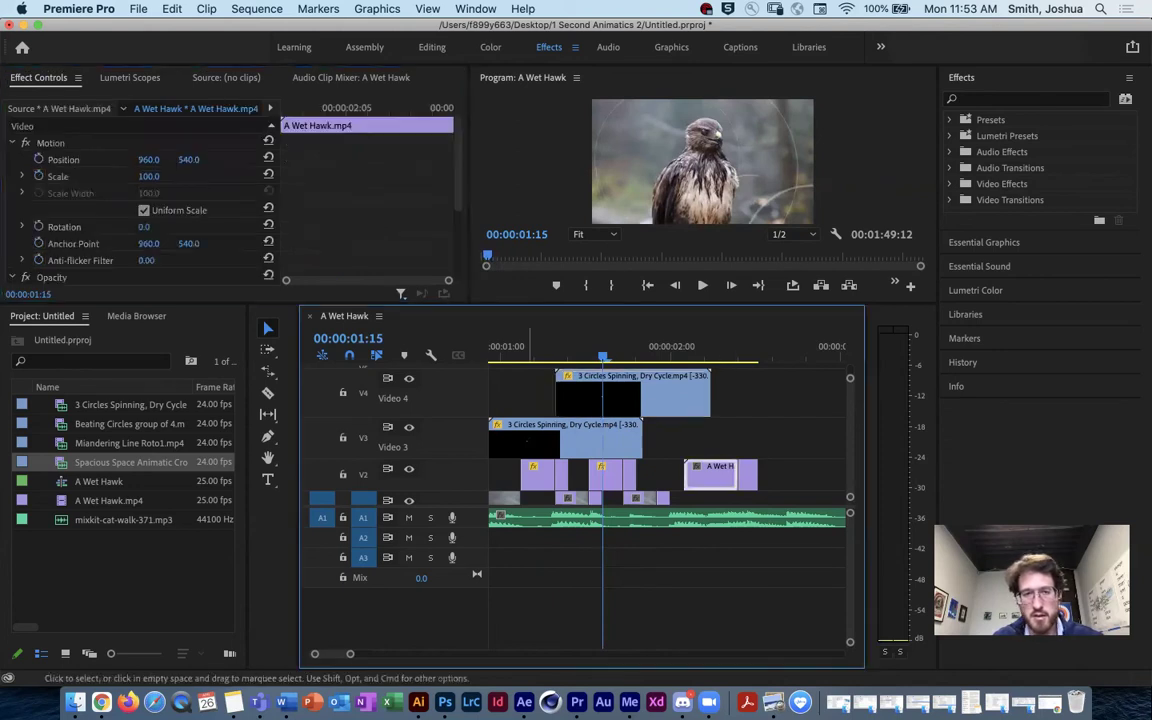
{"action": "left_click", "coordinate": [690, 350]}
{"action": "left_click_drag", "start_coordinate": [690, 350], "coordinate": [711, 350]}
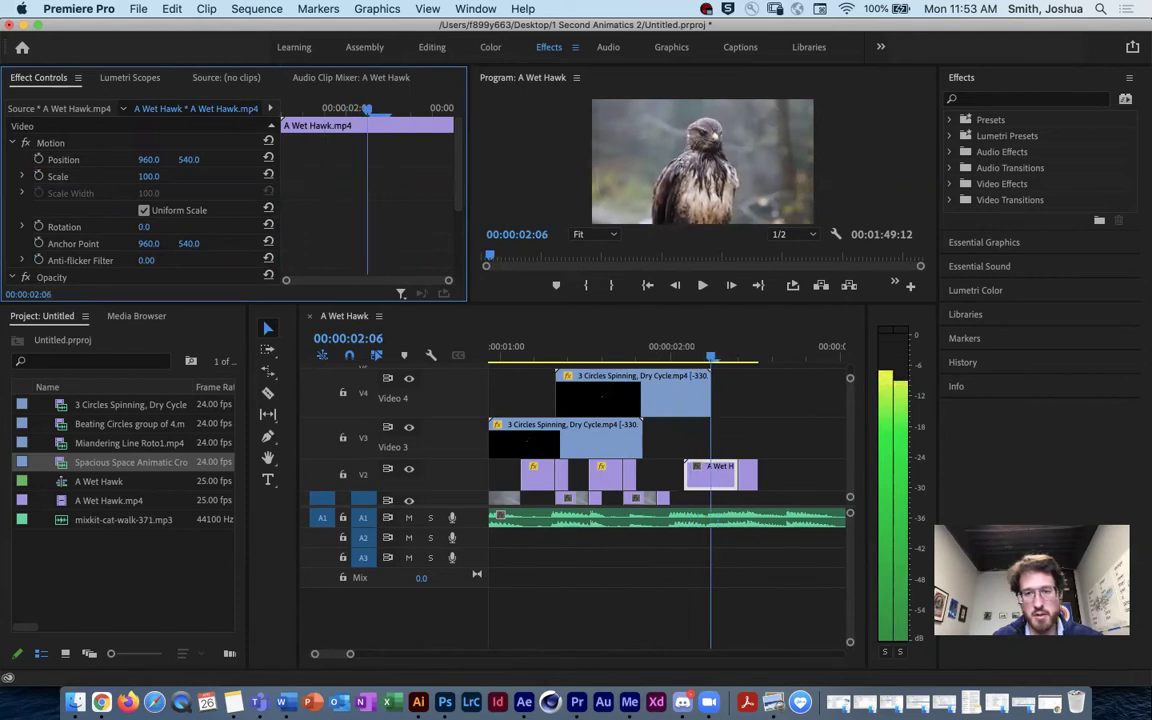
{"action": "scroll", "coordinate": [140, 190], "scroll_direction": "down", "scroll_amount": 4}
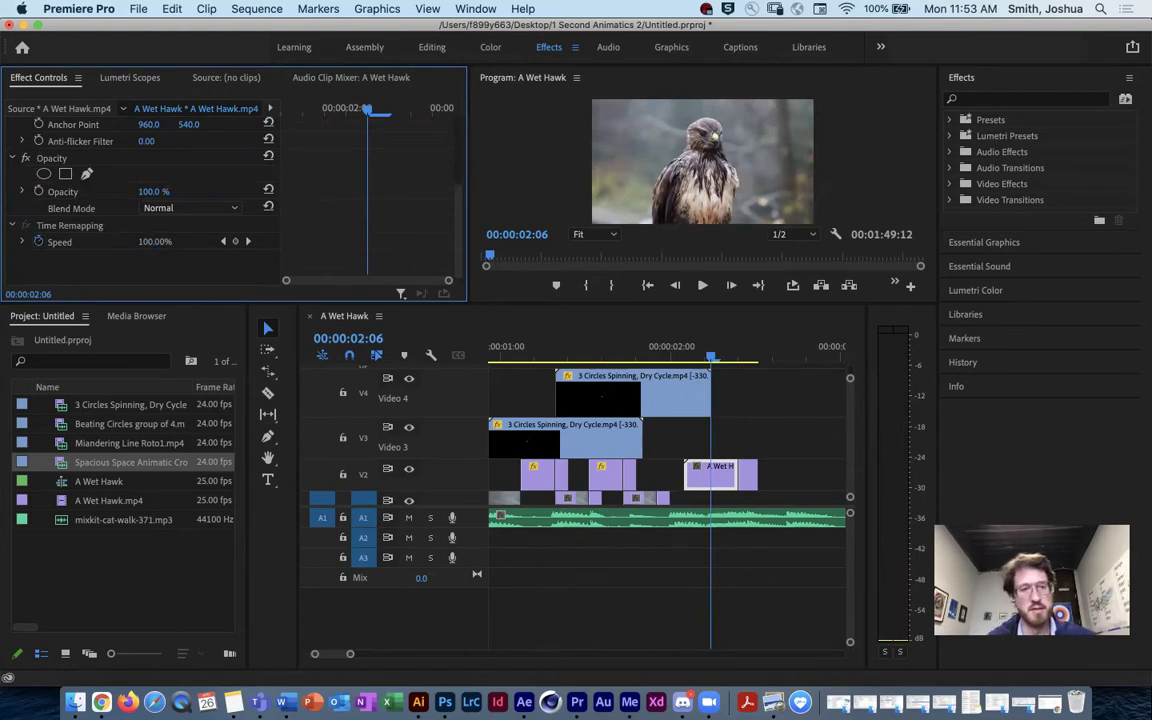
{"action": "left_click", "coordinate": [235, 241]}
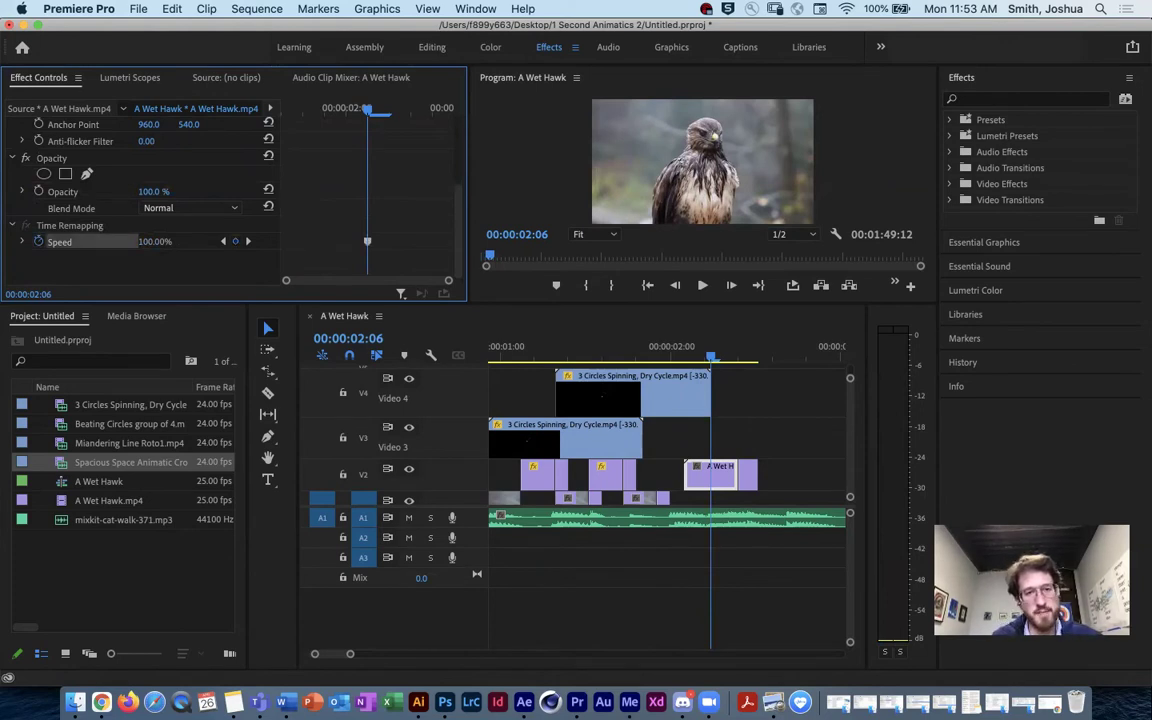
Advance to 00:00:02:08 and examine the hawk clip's Time Remapping velocity graph.
{"action": "key", "text": "Right"}
{"action": "key", "text": "Right"}
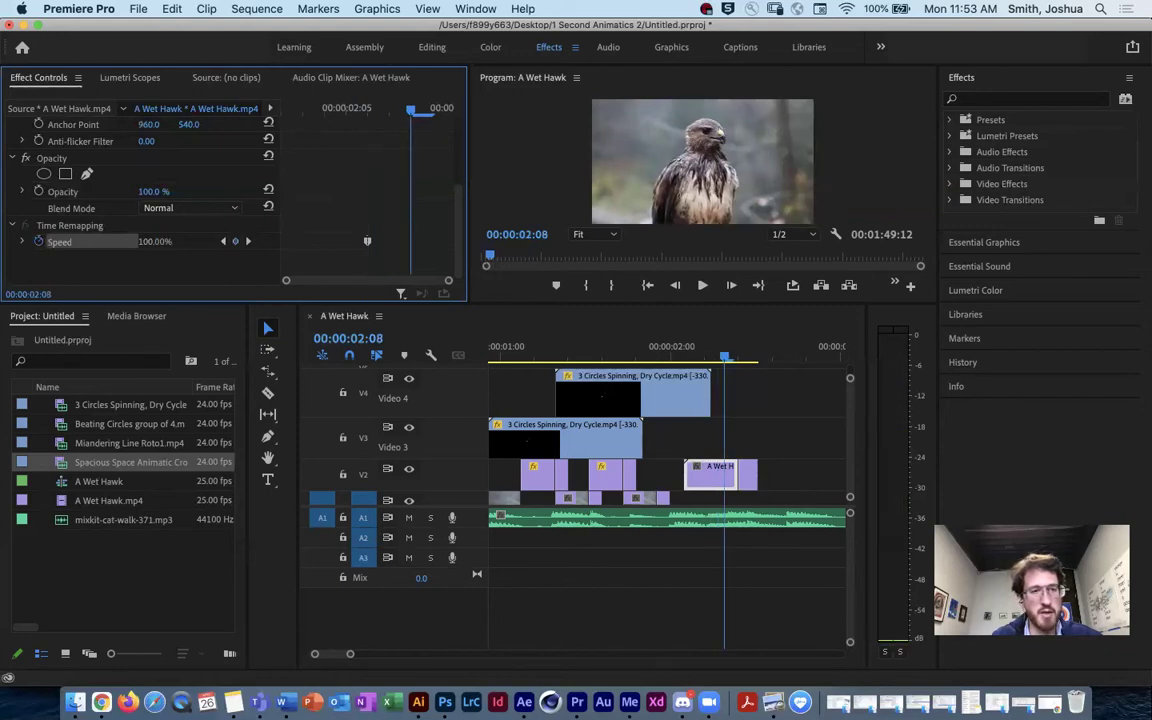
{"action": "left_click", "coordinate": [22, 241]}
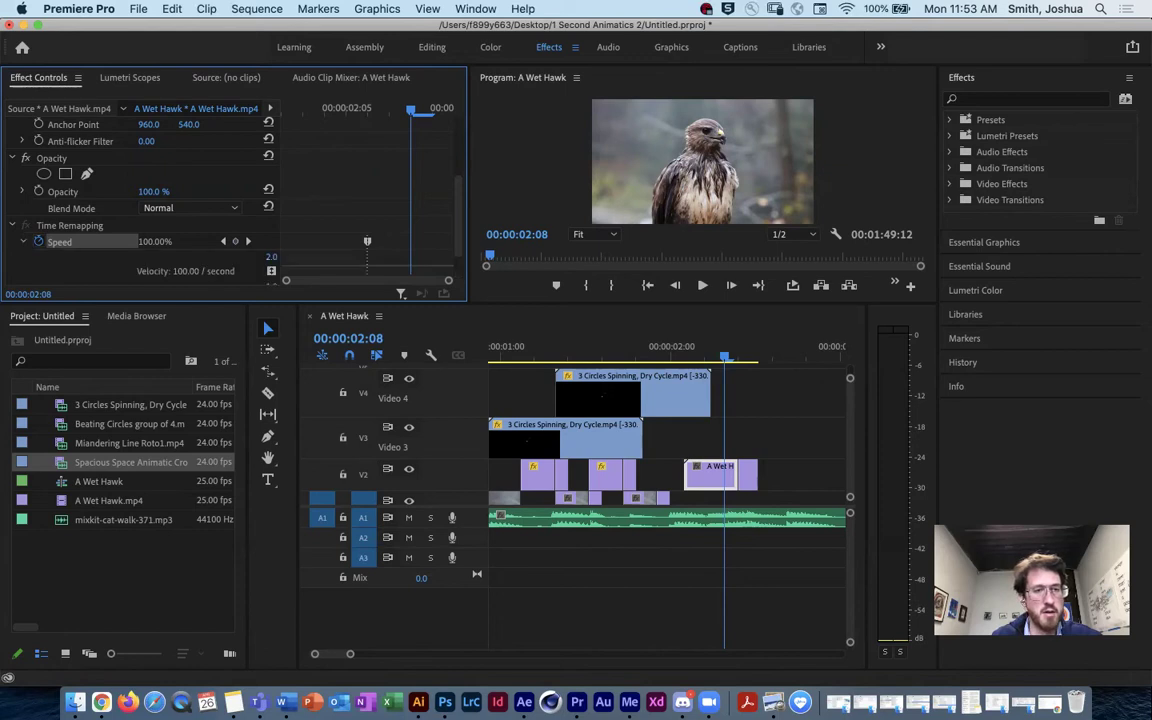
{"action": "scroll", "coordinate": [220, 180], "scroll_direction": "down", "scroll_amount": 2}
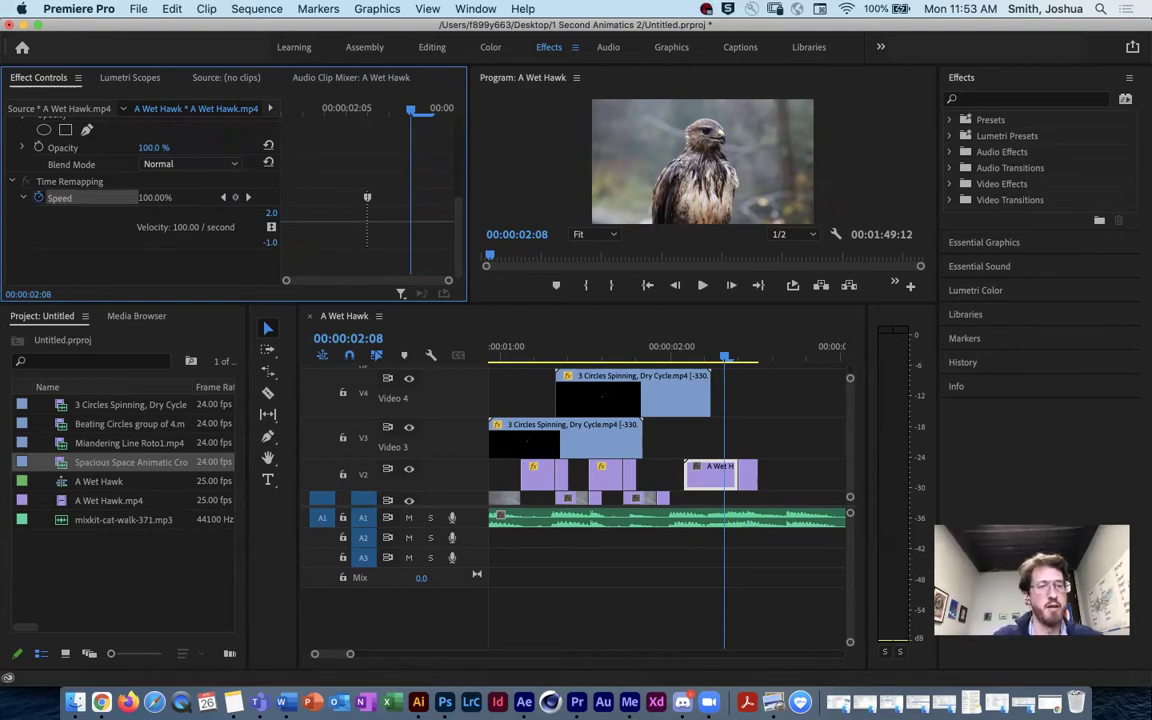
{"action": "scroll", "coordinate": [217, 163], "scroll_direction": "up", "scroll_amount": 2}
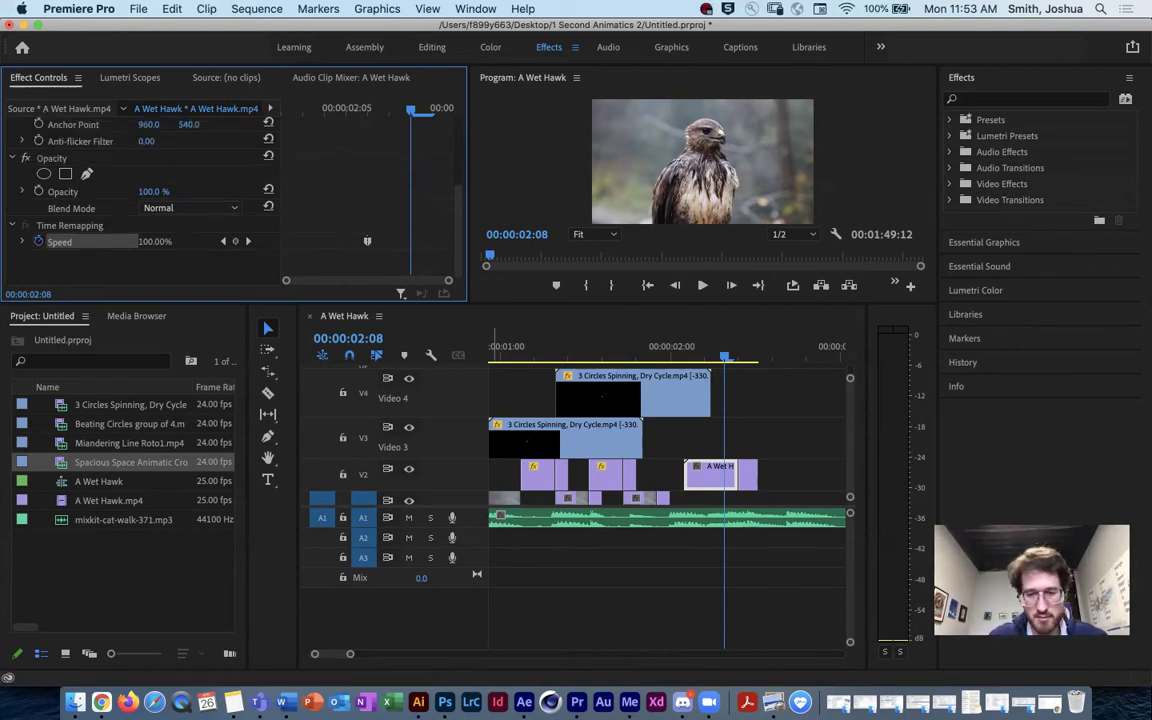
Switch to After Effects, add The Group composition to the Render Queue, and enlarge the queue area.
{"action": "left_click", "coordinate": [523, 701]}
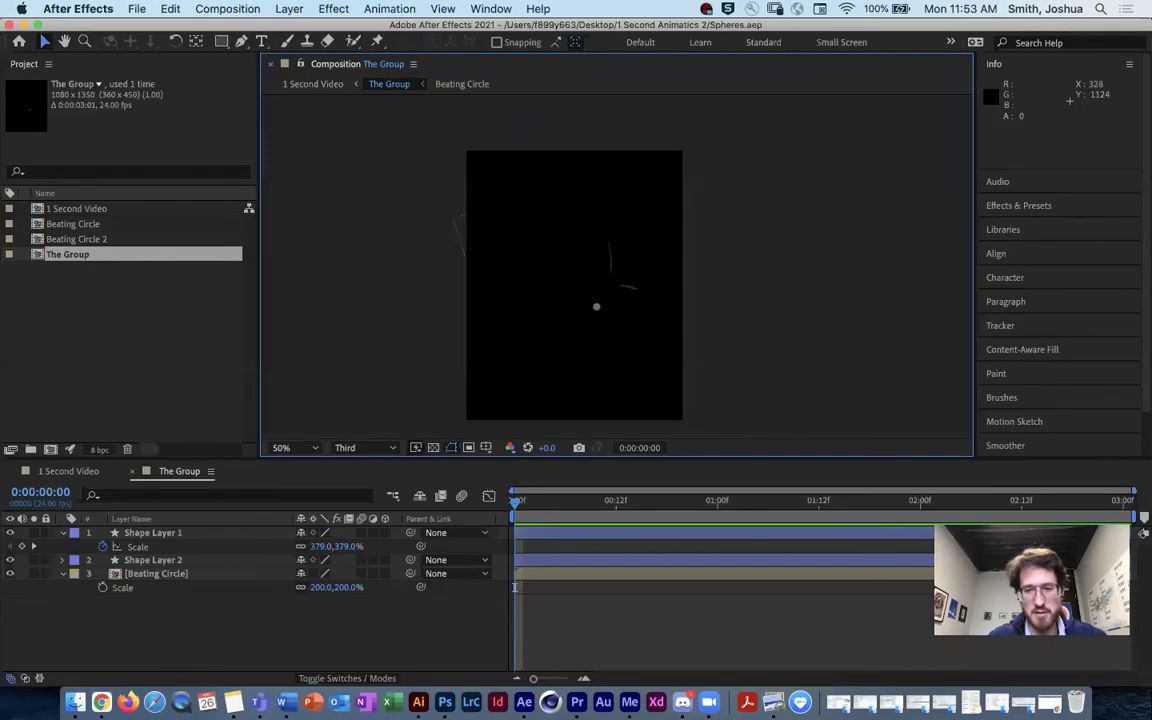
{"action": "key", "text": "space"}
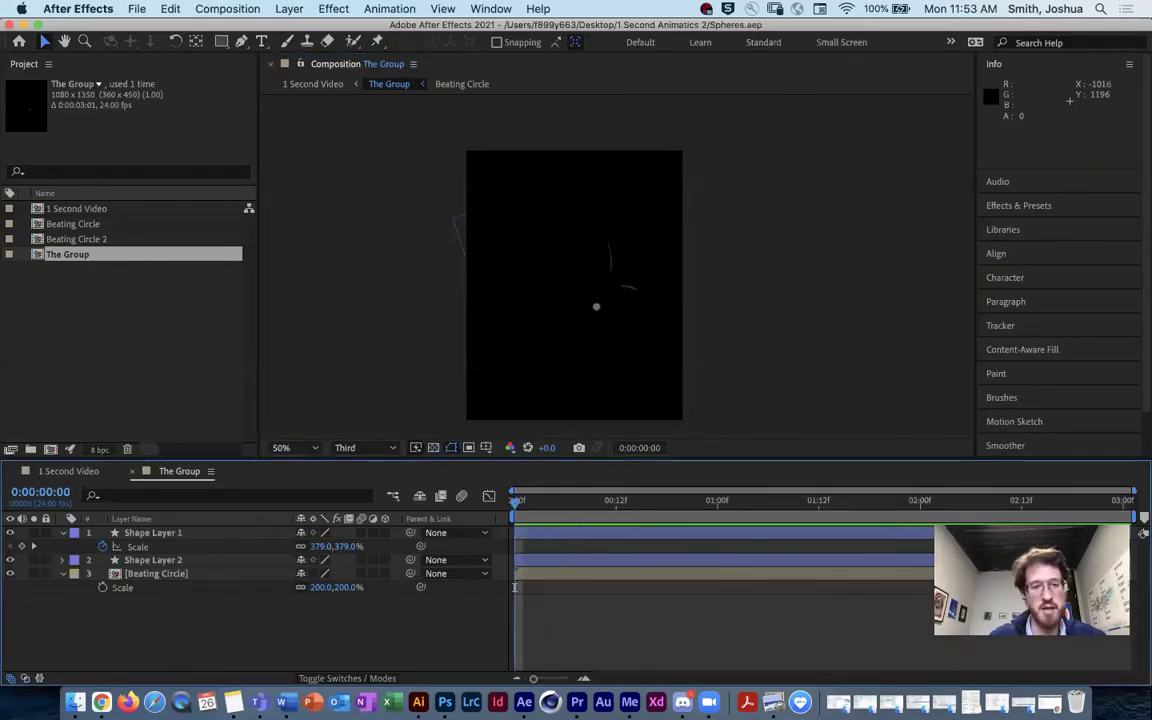
{"action": "left_click", "coordinate": [144, 8]}
{"action": "mouse_move", "coordinate": [290, 245]}
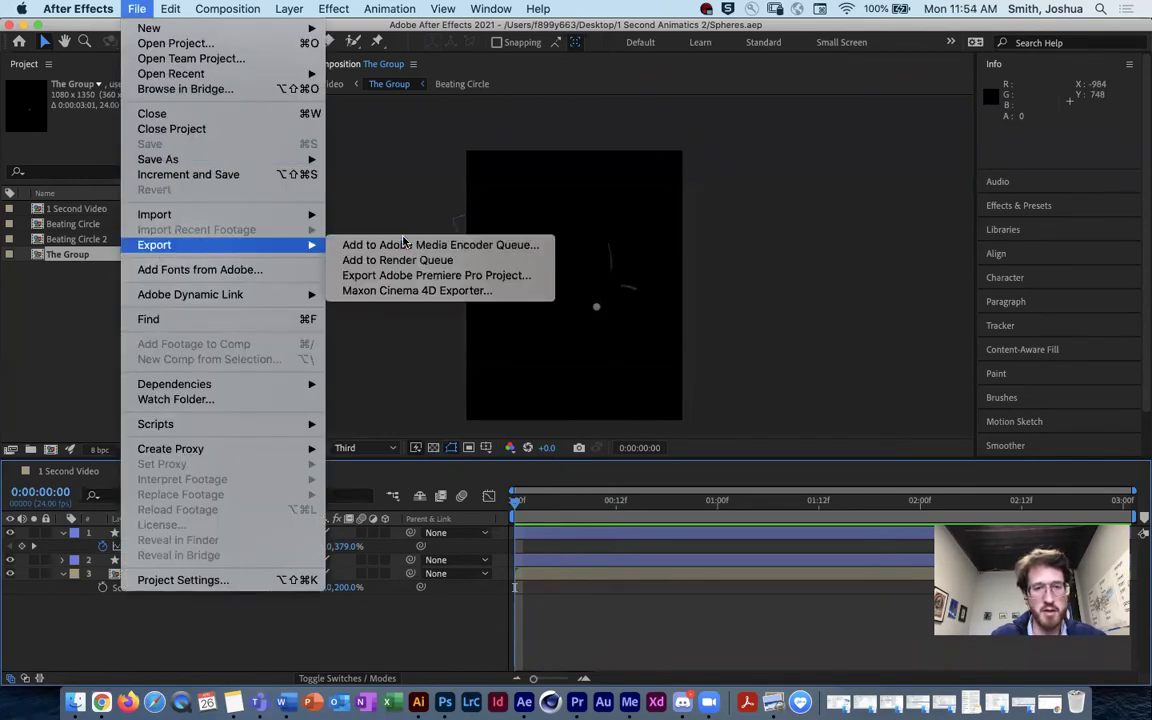
{"action": "left_click", "coordinate": [461, 262]}
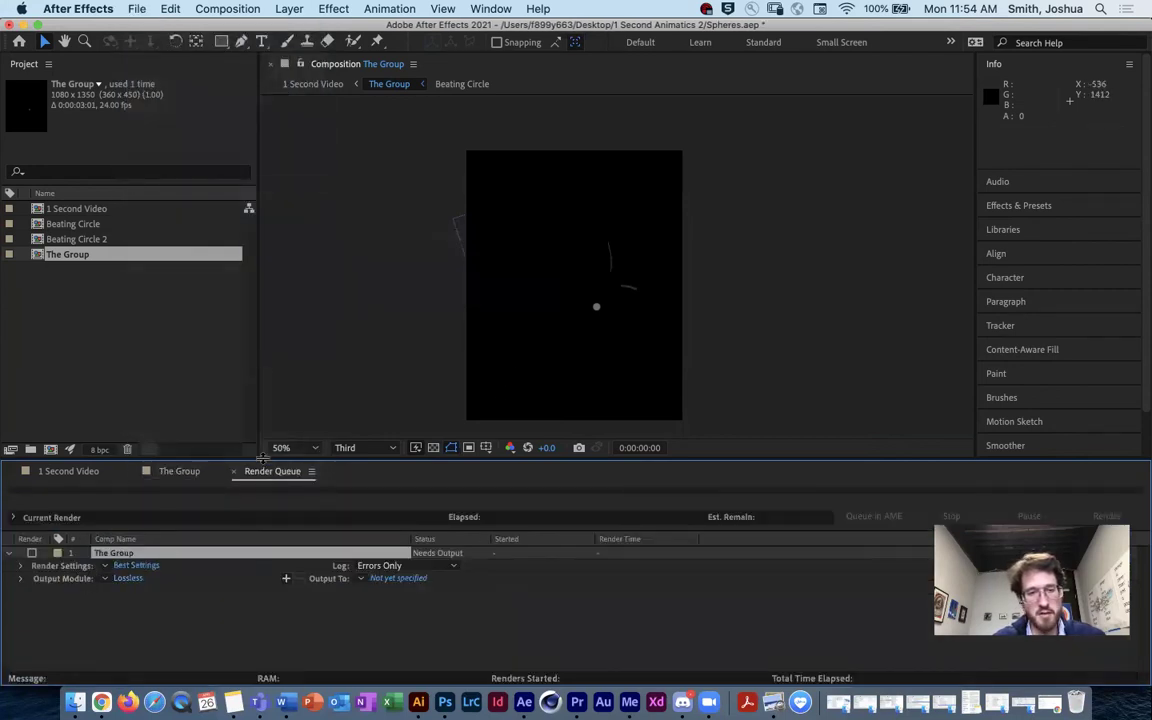
{"action": "left_click_drag", "start_coordinate": [262, 458], "coordinate": [243, 256]}
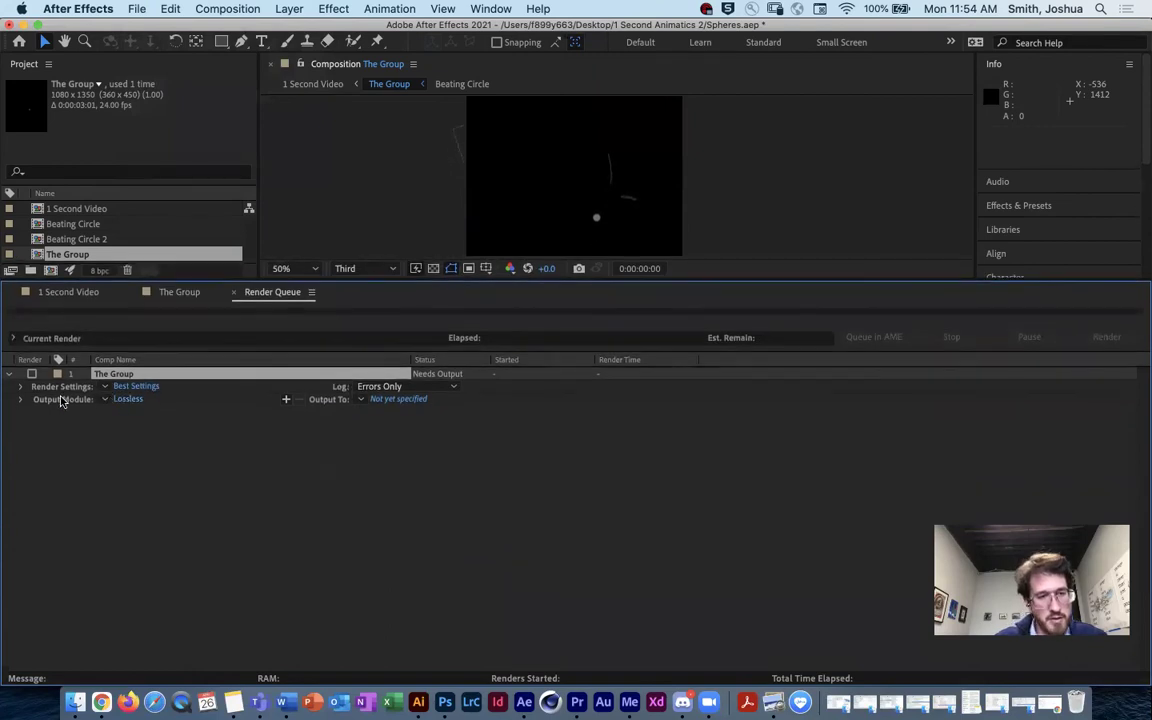
Set The Group's output module to QuickTime with RGB + Alpha channels and accept the settings.
{"action": "left_click", "coordinate": [125, 399]}
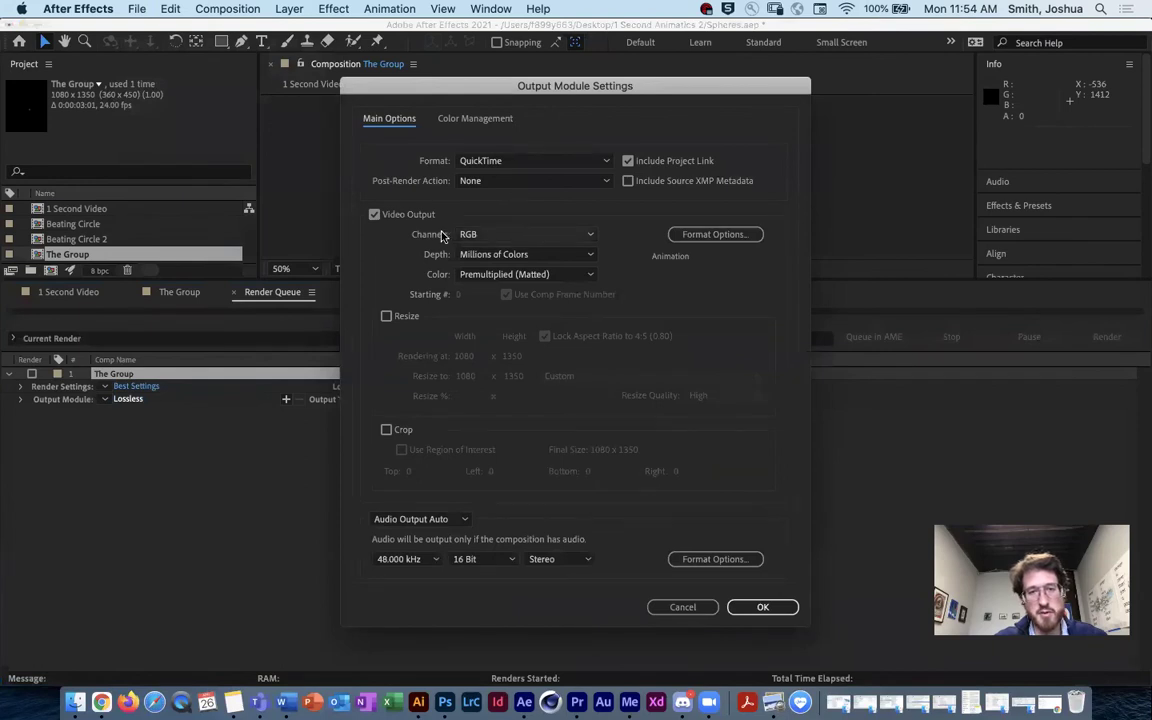
{"action": "left_click", "coordinate": [466, 234]}
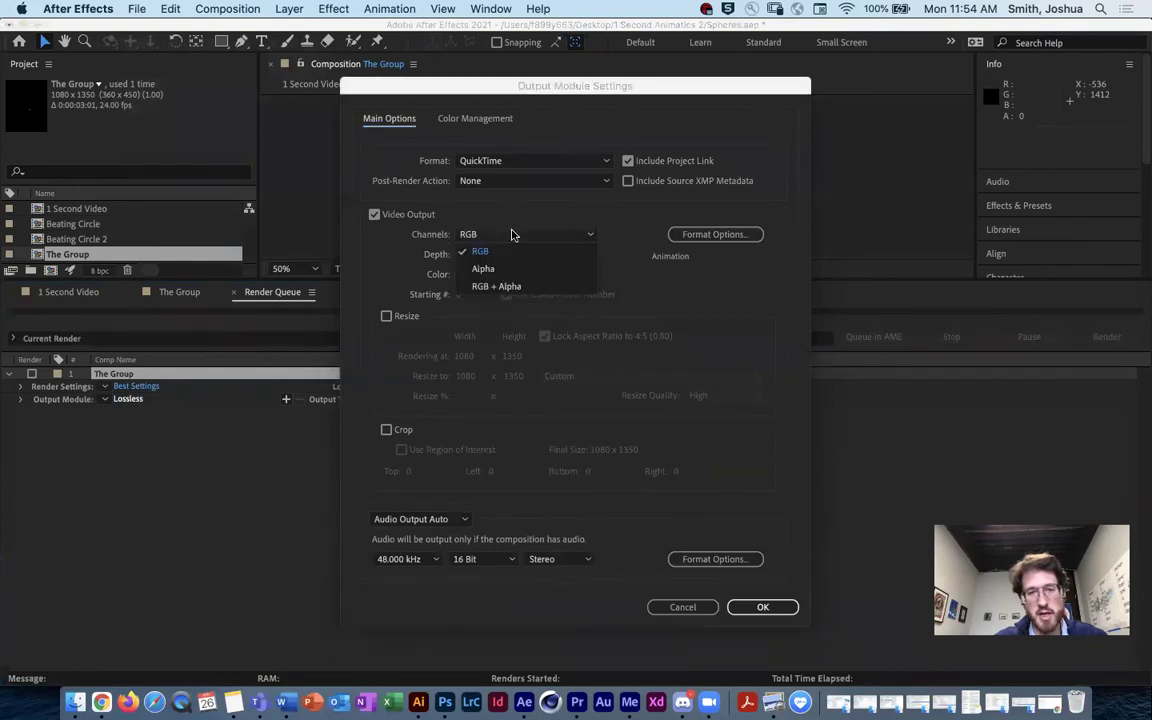
{"action": "left_click", "coordinate": [520, 287]}
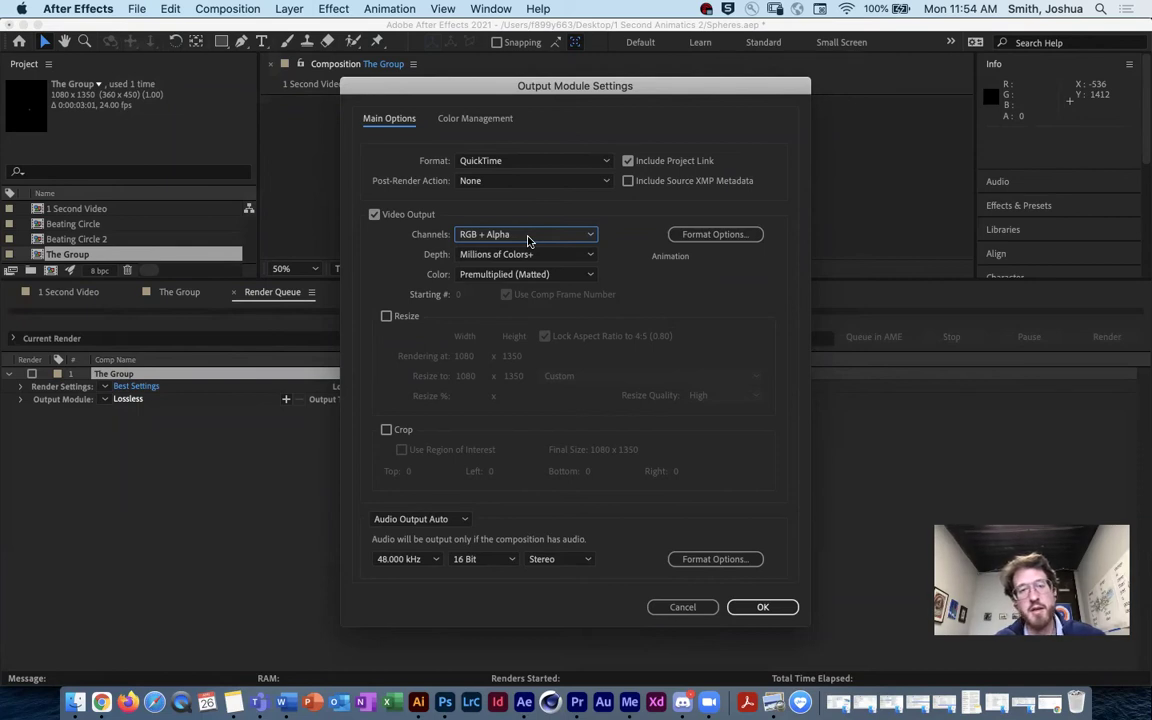
{"action": "left_click", "coordinate": [490, 234]}
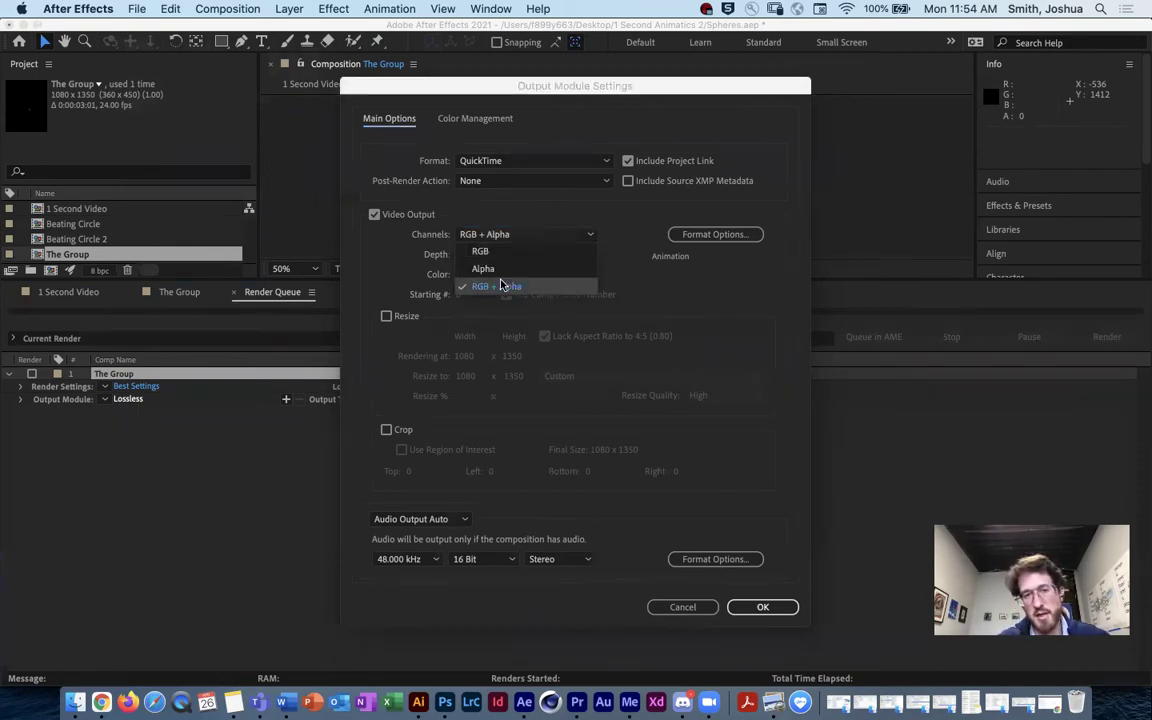
{"action": "left_click", "coordinate": [510, 287]}
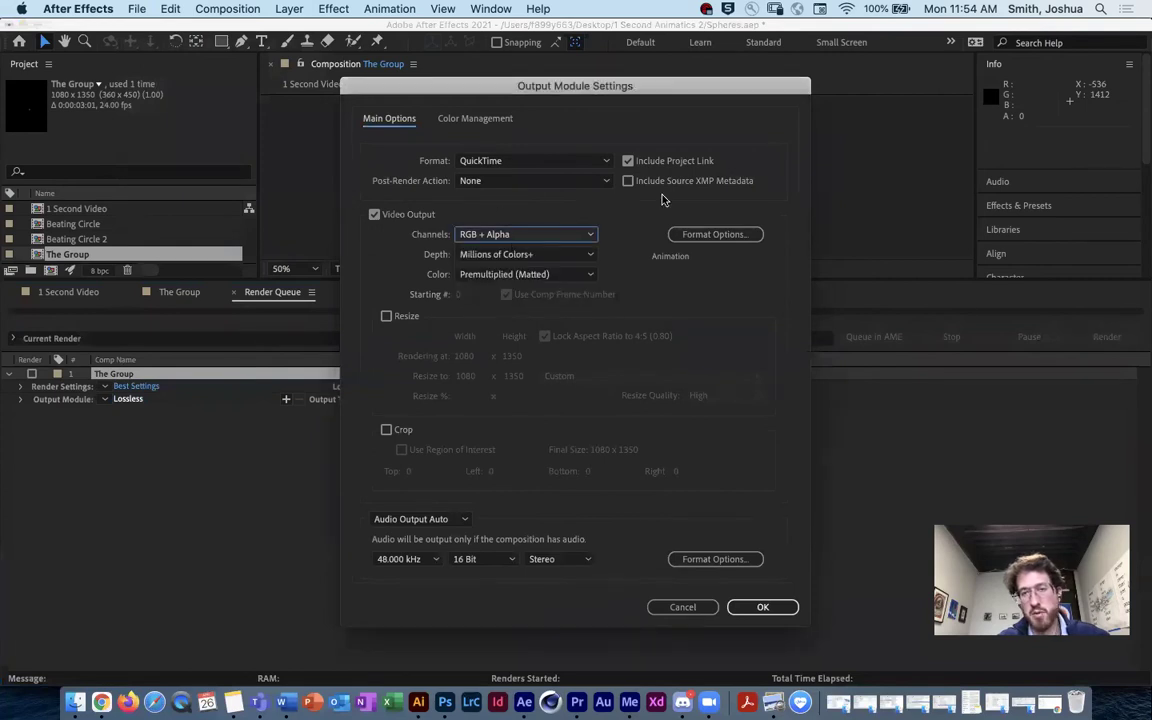
{"action": "left_click_drag", "start_coordinate": [669, 91], "coordinate": [658, 71]}
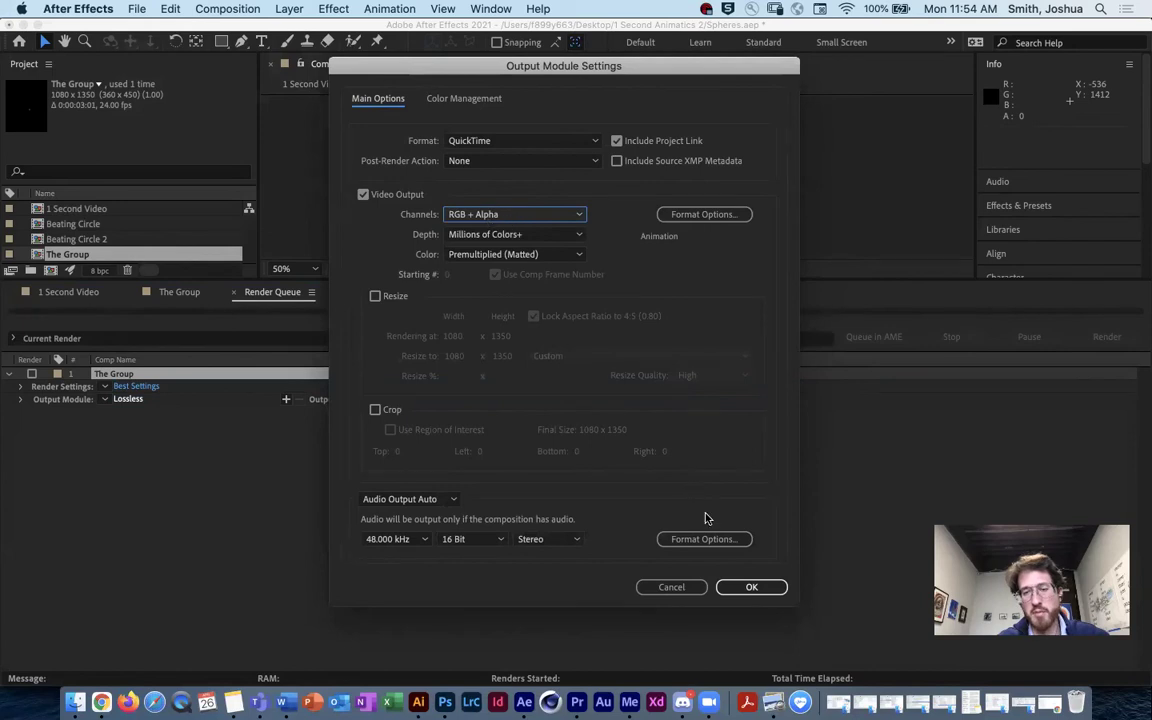
{"action": "key", "text": "Return"}
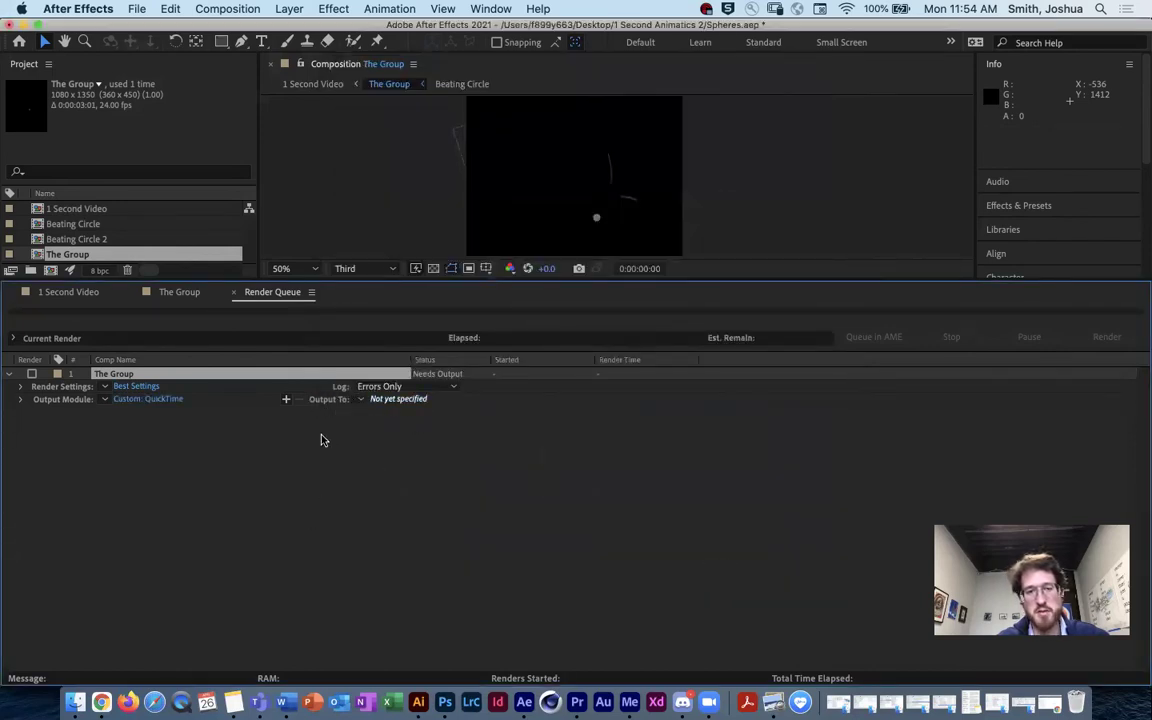
Set the output file to The Group.mov in the 1 Second Animatics 2 folder and render it as QuickTime.
{"action": "left_click", "coordinate": [398, 399]}
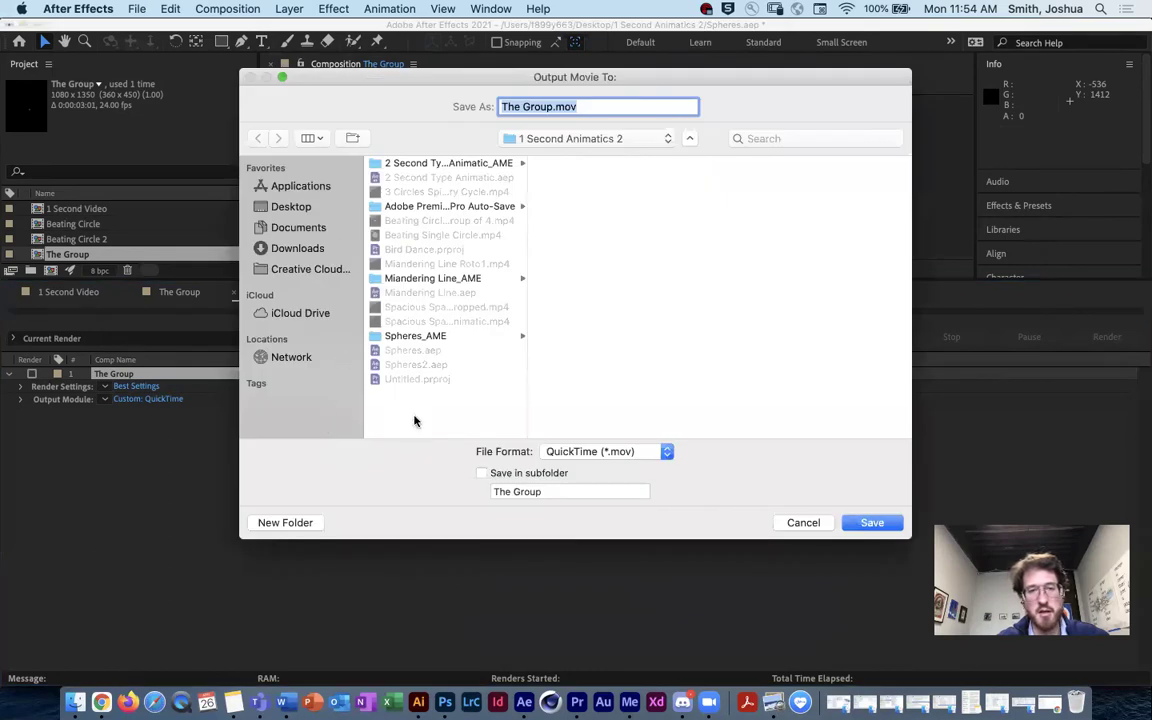
{"action": "left_click", "coordinate": [555, 106]}
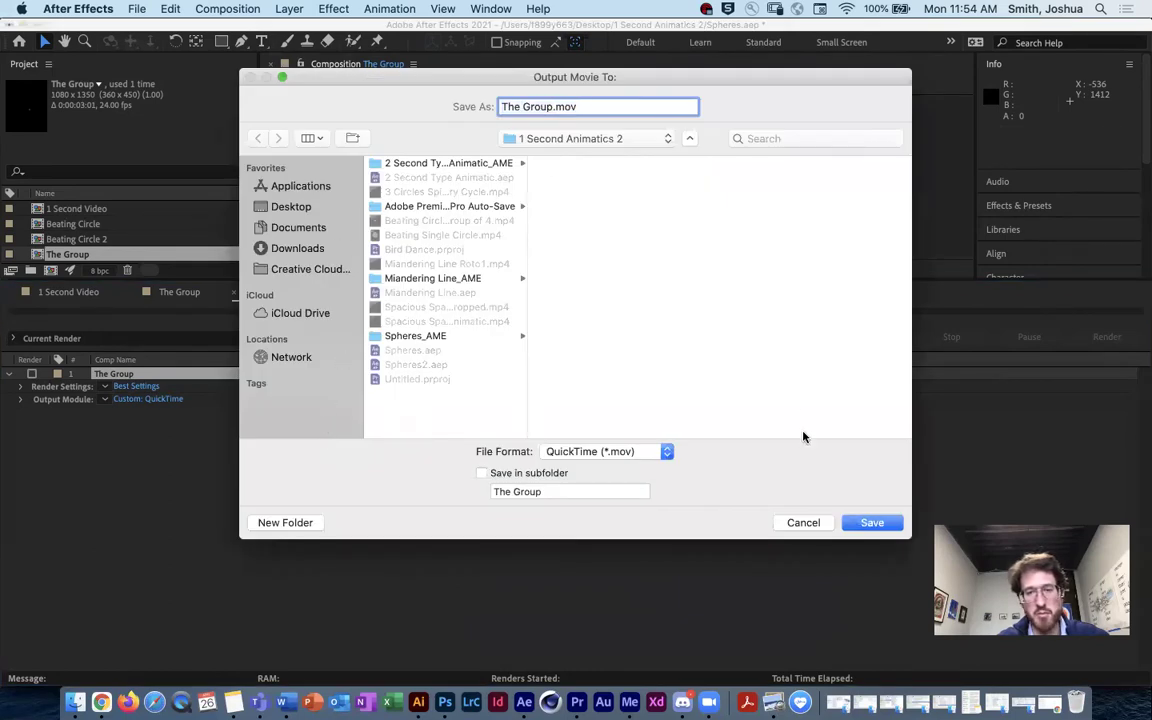
{"action": "left_click", "coordinate": [673, 452]}
{"action": "left_click", "coordinate": [712, 458]}
{"action": "left_click", "coordinate": [860, 520]}
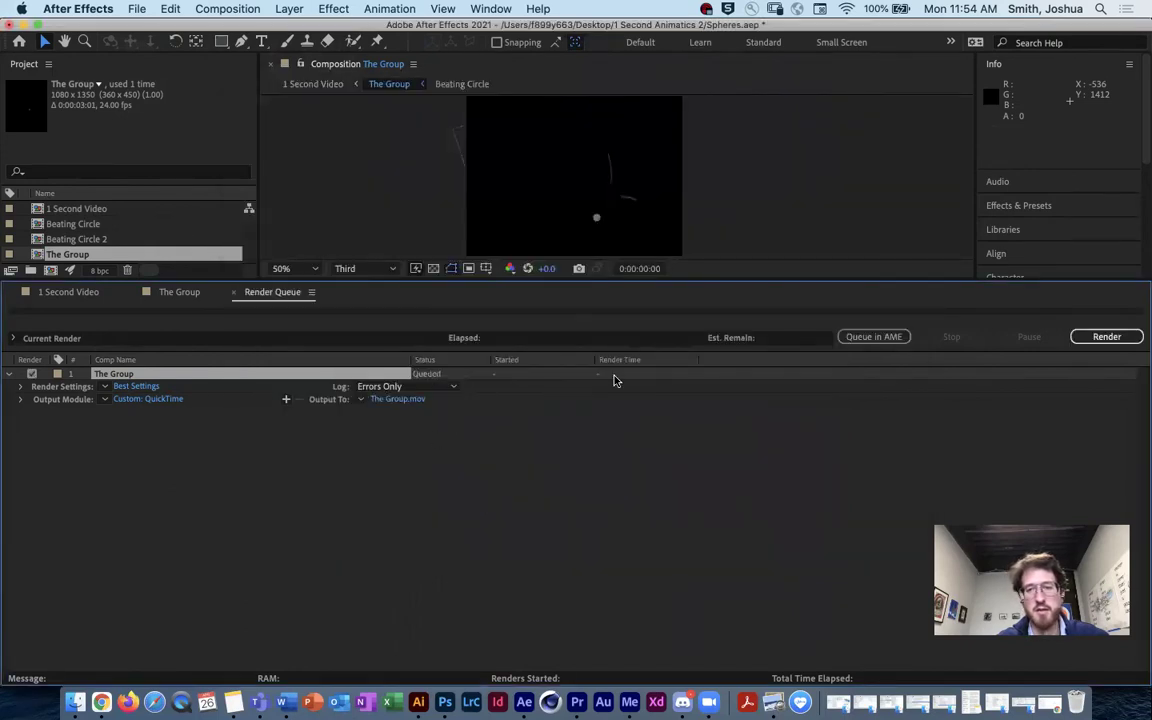
{"action": "left_click", "coordinate": [1105, 336]}
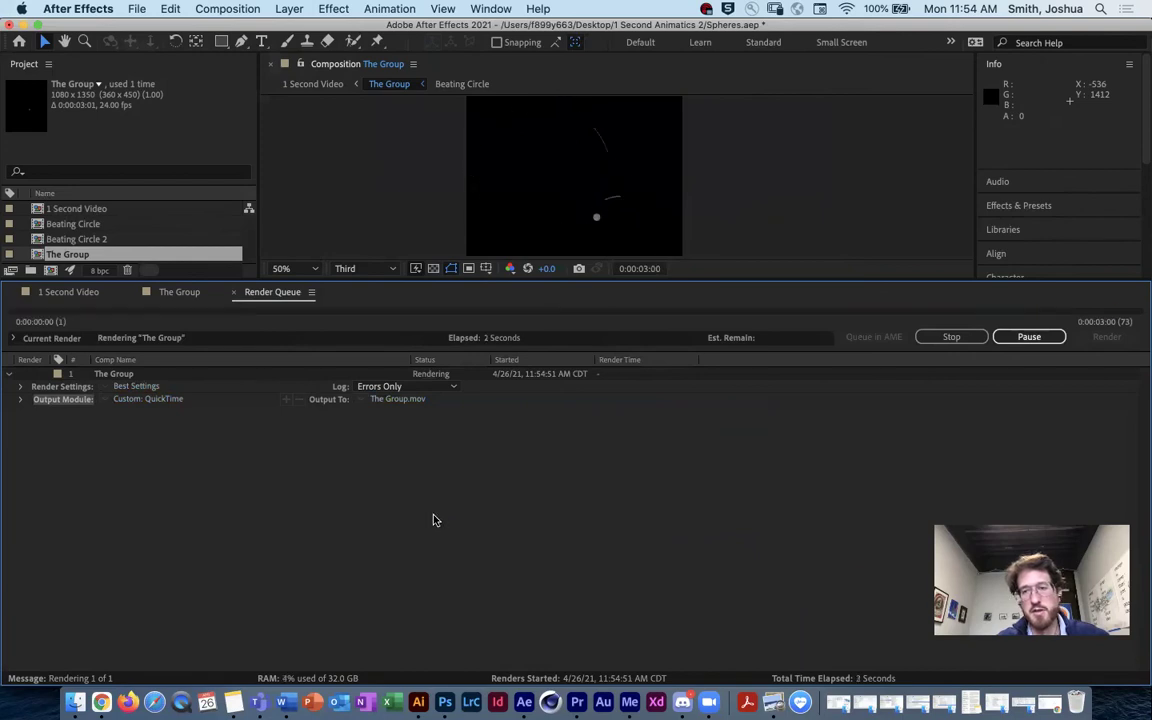
Switch to Premiere Pro and import The Group.mov from the 1 Second Animatics 2 folder in Finder into the project.
{"action": "left_click", "coordinate": [577, 702]}
{"action": "left_click", "coordinate": [75, 702]}
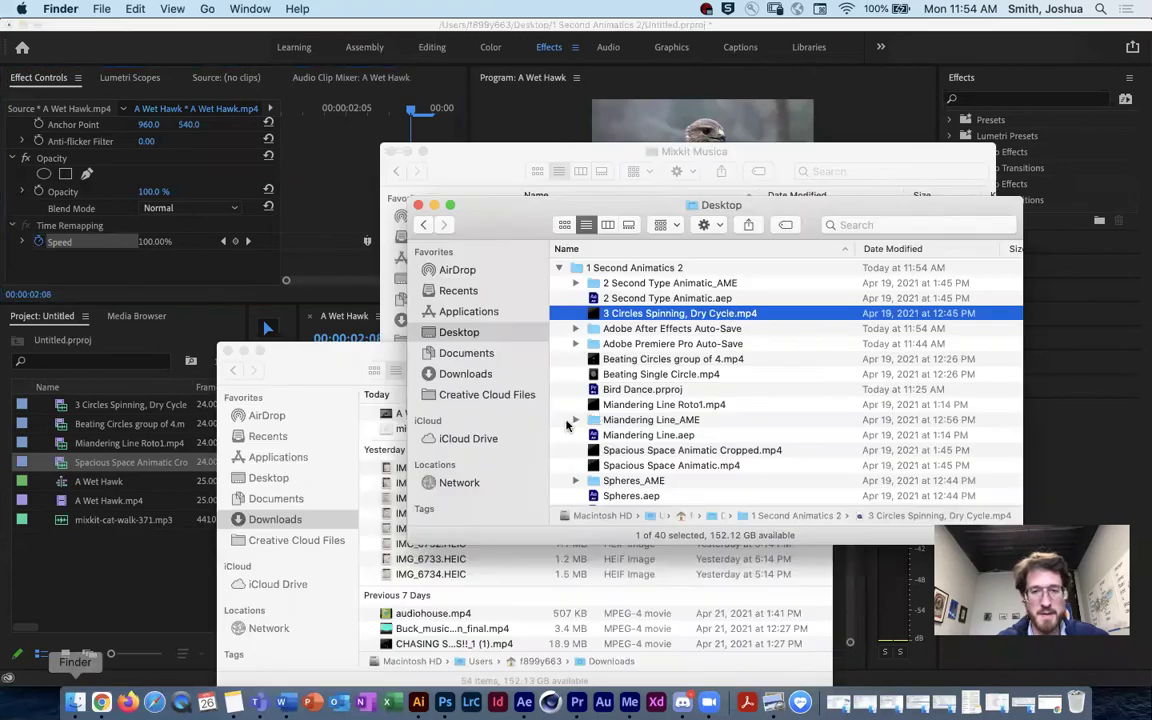
{"action": "scroll", "coordinate": [595, 330], "scroll_direction": "down", "scroll_amount": 5}
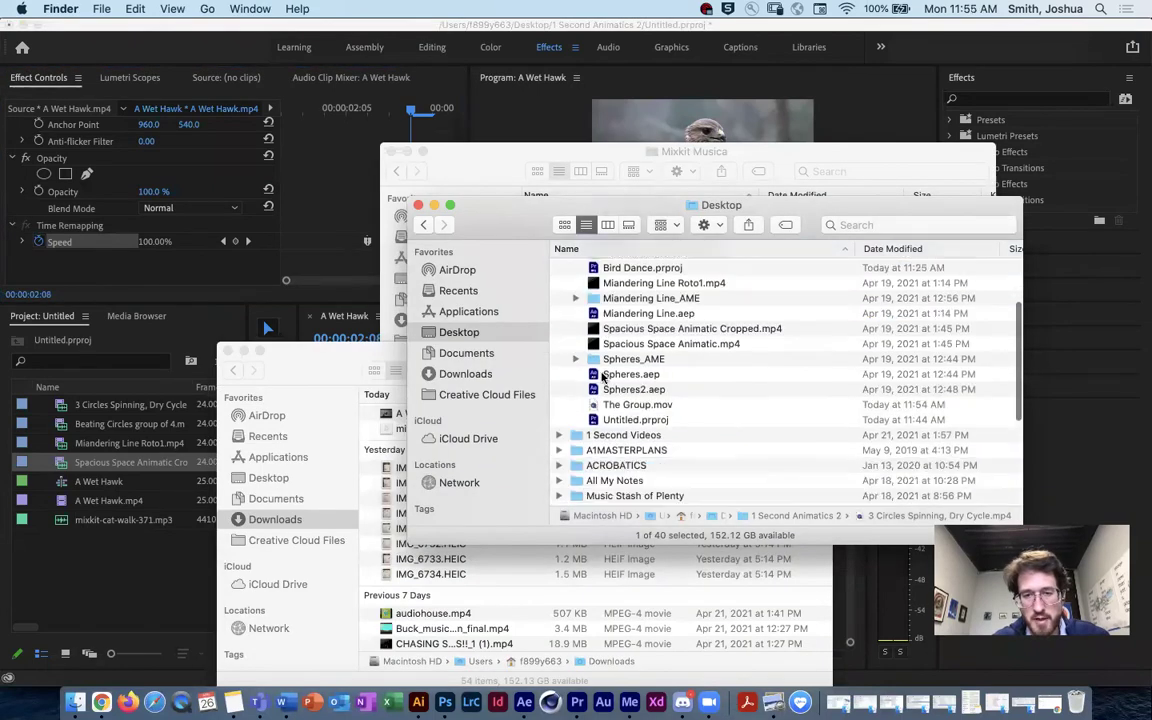
{"action": "scroll", "coordinate": [603, 376], "scroll_direction": "up", "scroll_amount": 3}
{"action": "scroll", "coordinate": [603, 376], "scroll_direction": "down", "scroll_amount": 3}
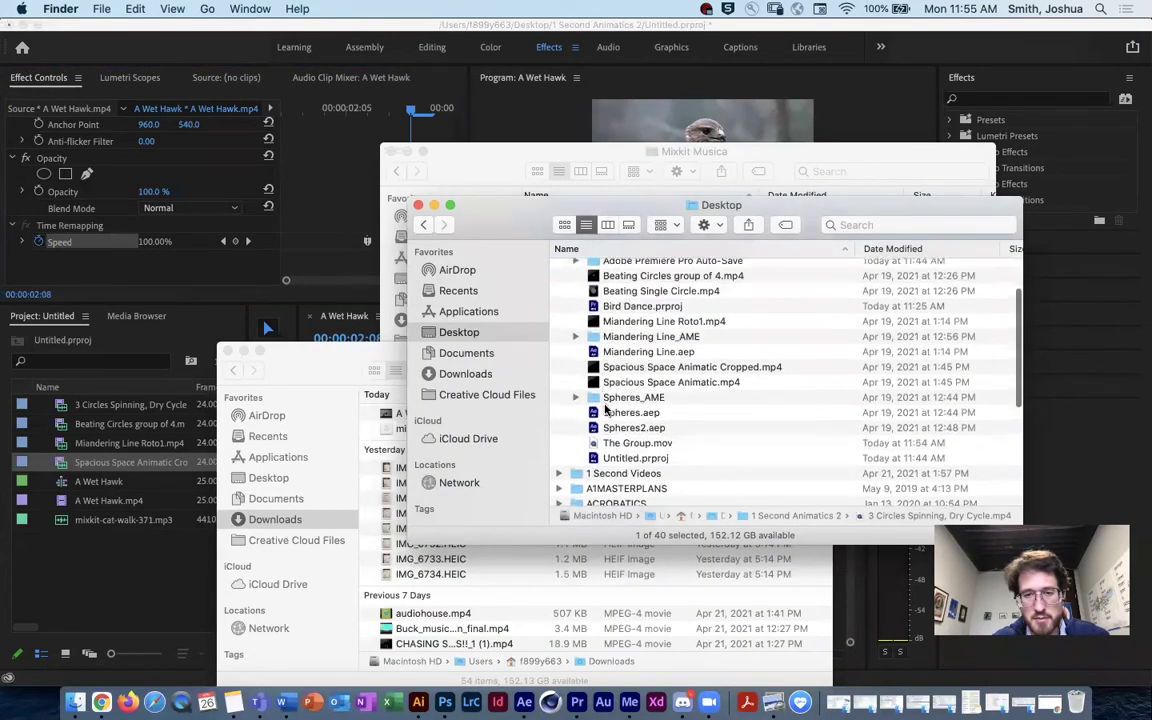
{"action": "left_click_drag", "start_coordinate": [597, 452], "coordinate": [83, 568]}
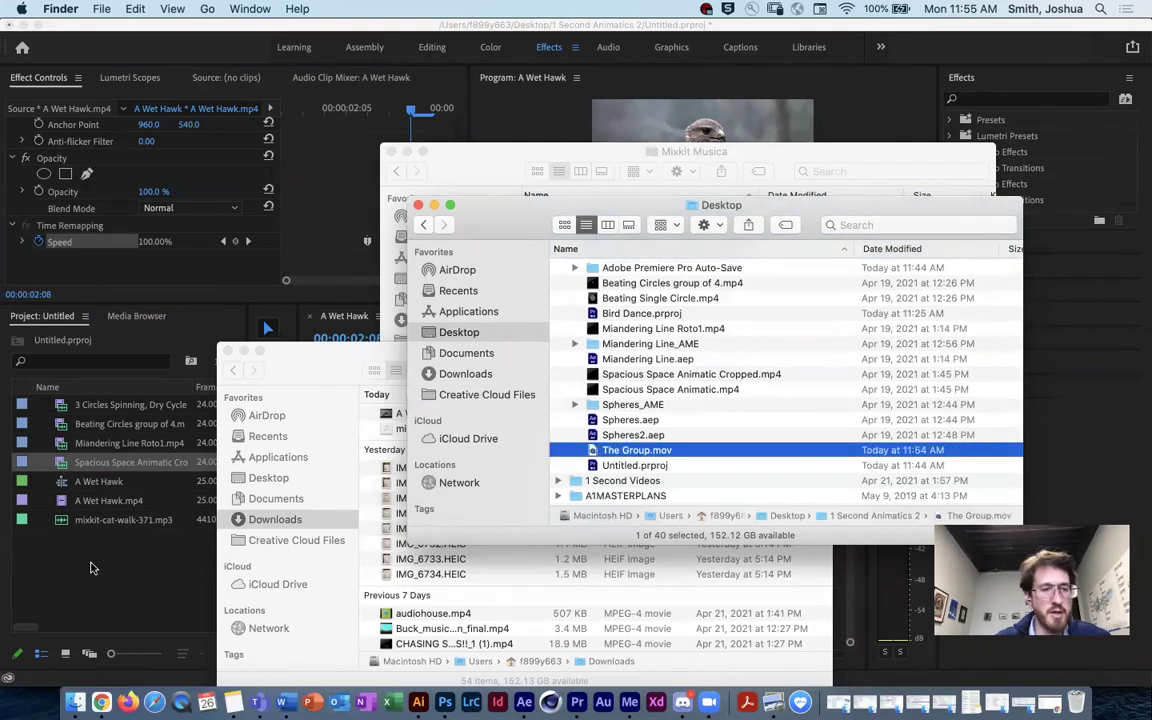
Place The Group.mov on V3 above the last V2 hawk clips, with horizontal position 1494 and scale 276.
{"action": "left_click_drag", "start_coordinate": [648, 499], "coordinate": [694, 441]}
{"action": "mouse_move", "coordinate": [725, 358]}
{"action": "left_mouse_down"}
{"action": "mouse_move", "coordinate": [802, 363]}
{"action": "mouse_move", "coordinate": [733, 369]}
{"action": "mouse_move", "coordinate": [725, 358]}
{"action": "left_mouse_up"}
{"action": "left_click", "coordinate": [738, 437]}
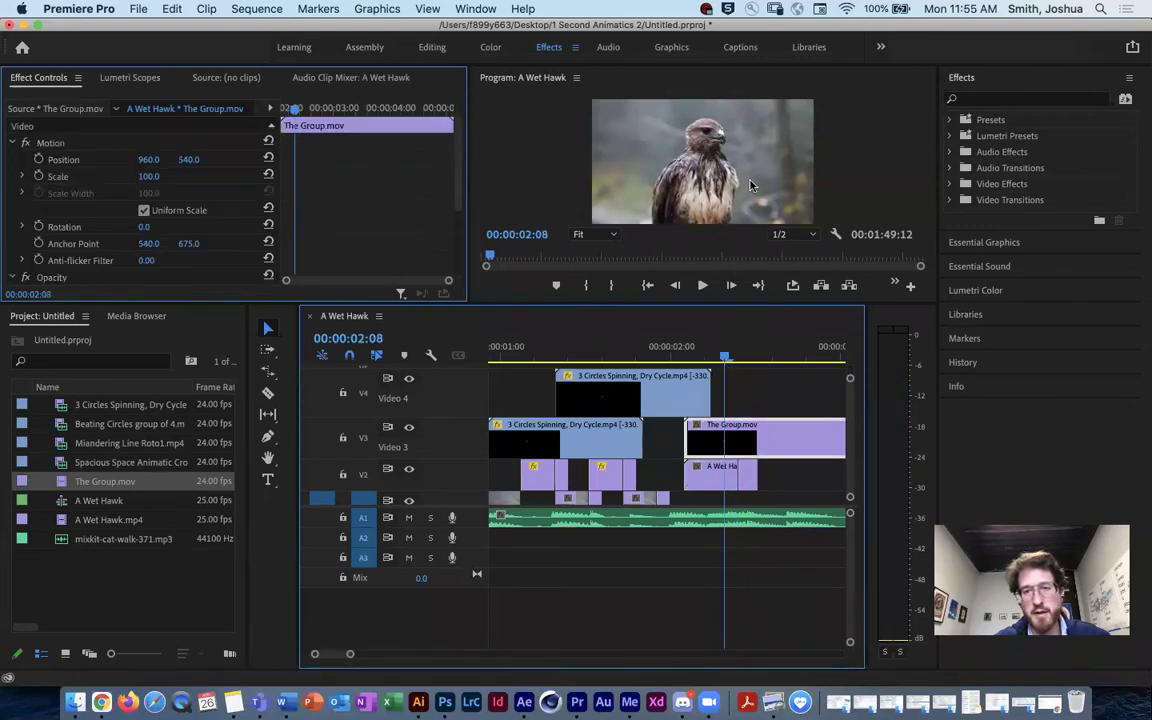
{"action": "left_click_drag", "start_coordinate": [148, 160], "coordinate": [230, 160]}
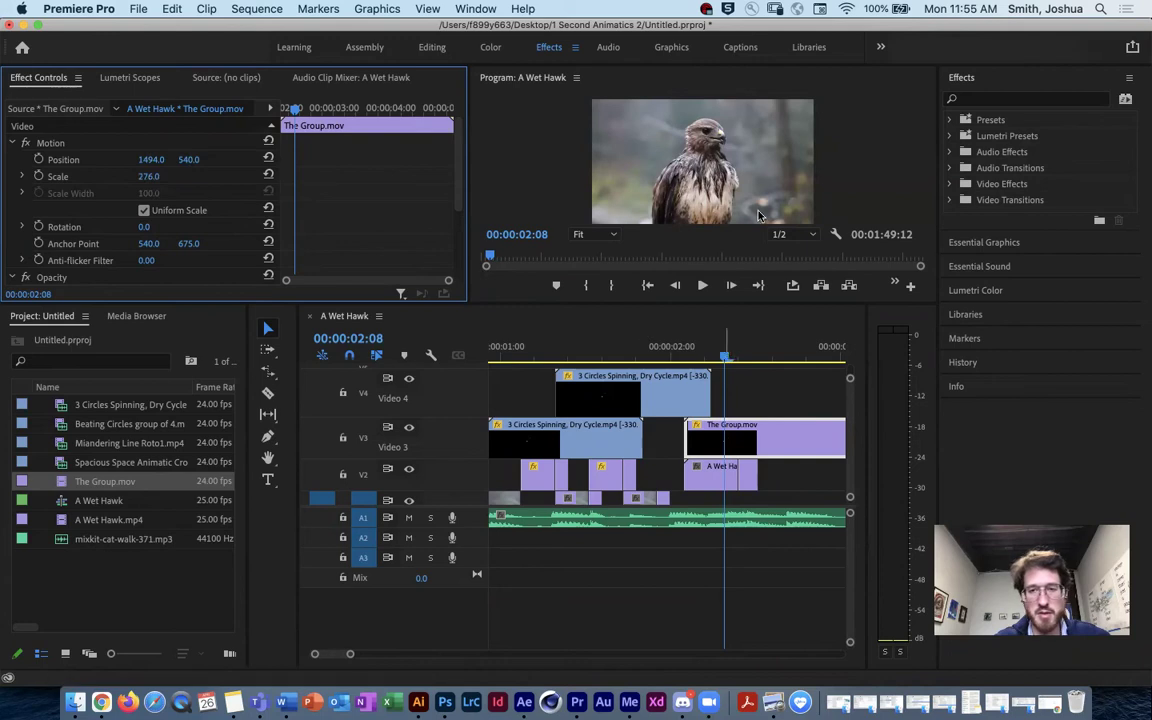
{"action": "mouse_move", "coordinate": [296, 110]}
{"action": "left_mouse_down"}
{"action": "mouse_move", "coordinate": [279, 109]}
{"action": "mouse_move", "coordinate": [307, 107]}
{"action": "left_mouse_up"}
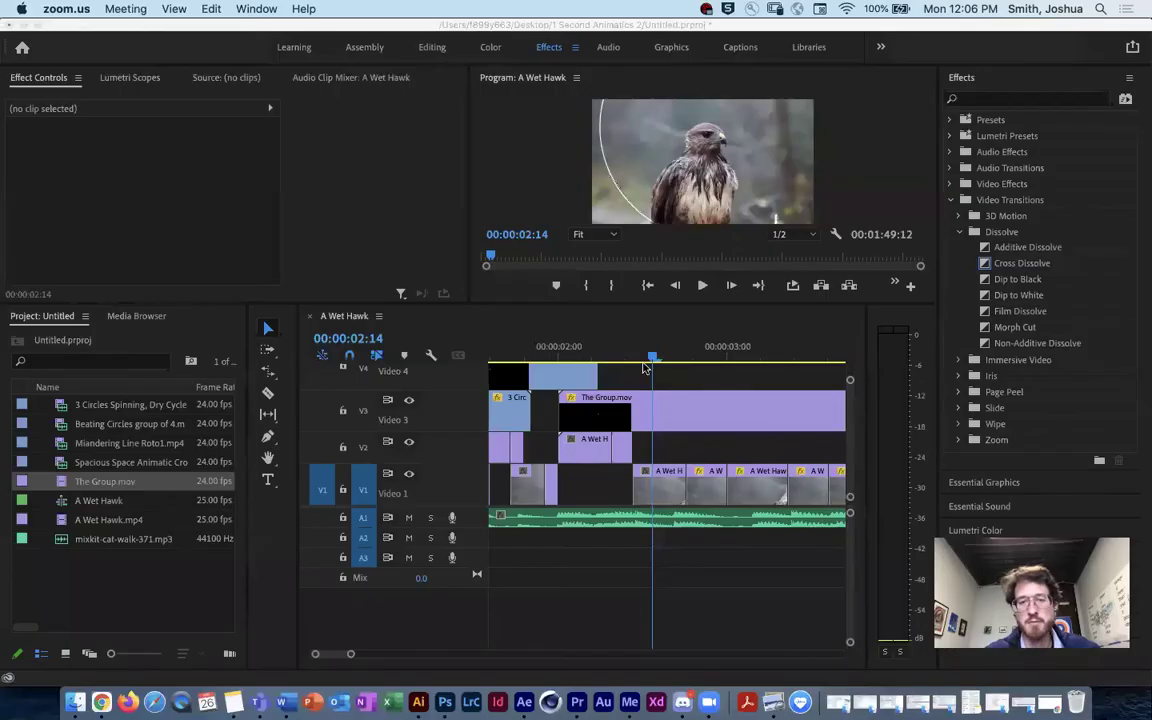
Scrub the sequence between 00:00:02:18 and 00:00:02:11 to examine the hawk cuts under The Group.mov in closer detail.
{"action": "left_click", "coordinate": [645, 364]}
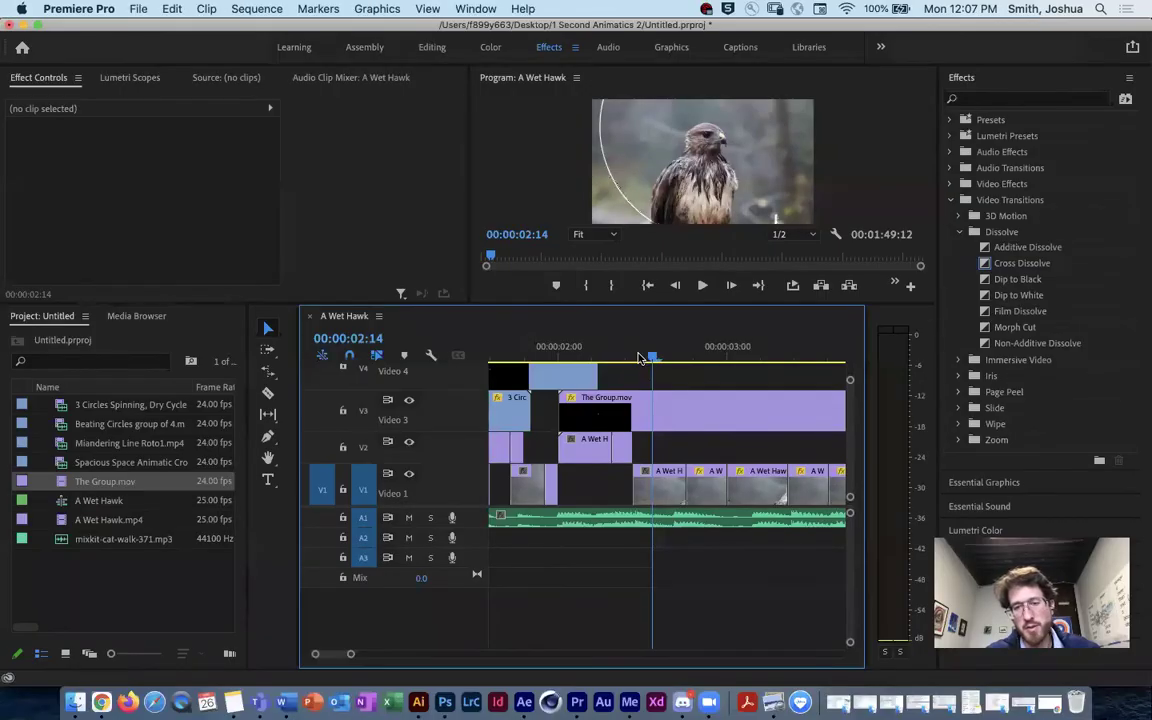
{"action": "left_click", "coordinate": [646, 361]}
{"action": "left_click_drag", "start_coordinate": [646, 361], "coordinate": [679, 358]}
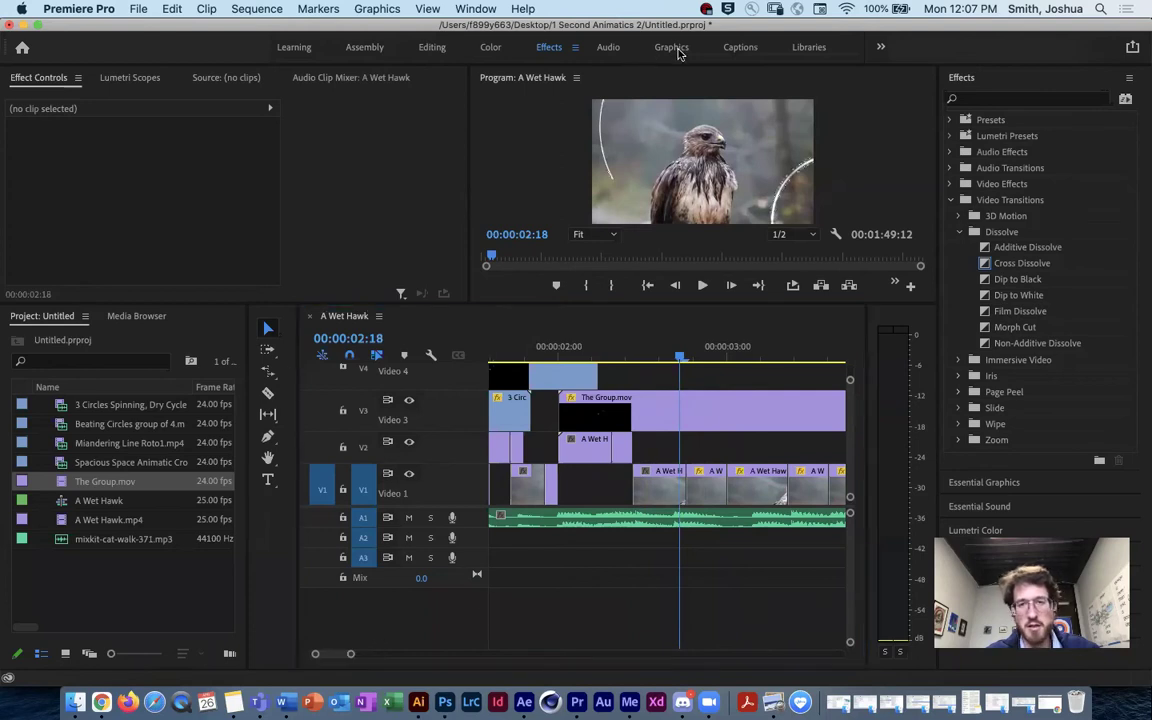
{"action": "mouse_move", "coordinate": [680, 357]}
{"action": "left_mouse_down"}
{"action": "mouse_move", "coordinate": [666, 357]}
{"action": "mouse_move", "coordinate": [706, 362]}
{"action": "mouse_move", "coordinate": [662, 362]}
{"action": "mouse_move", "coordinate": [683, 366]}
{"action": "left_mouse_up"}
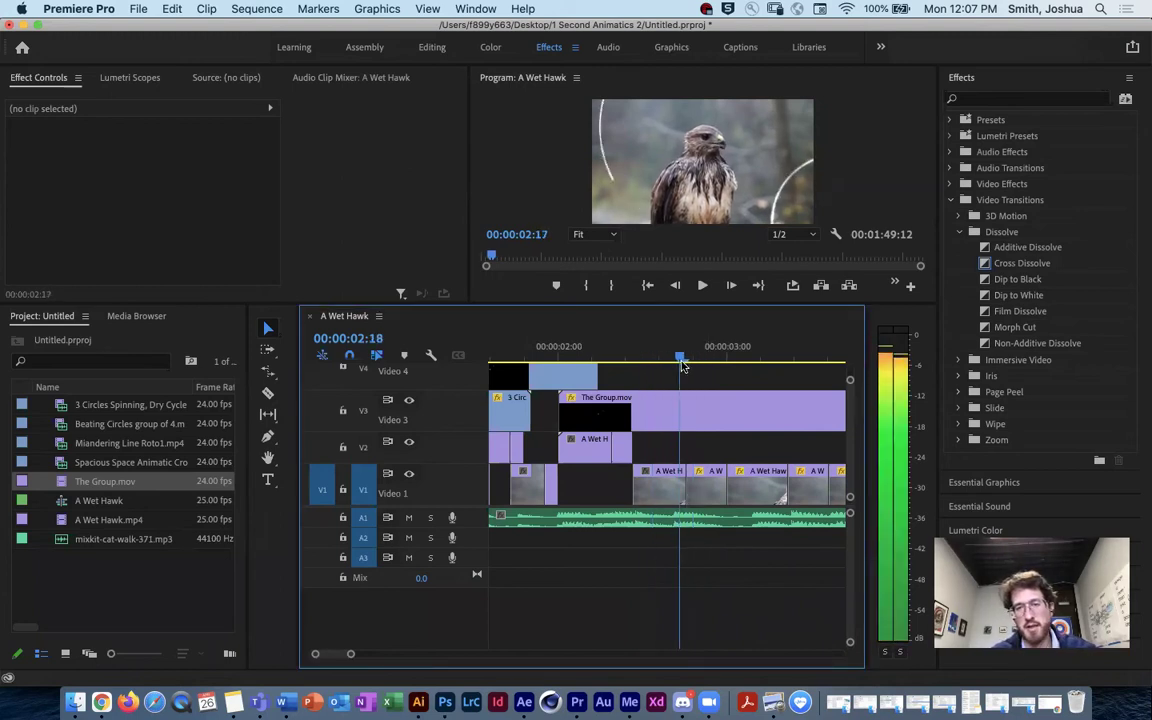
{"action": "left_click_drag", "start_coordinate": [350, 655], "coordinate": [342, 655]}
{"action": "left_click_drag", "start_coordinate": [663, 357], "coordinate": [586, 357]}
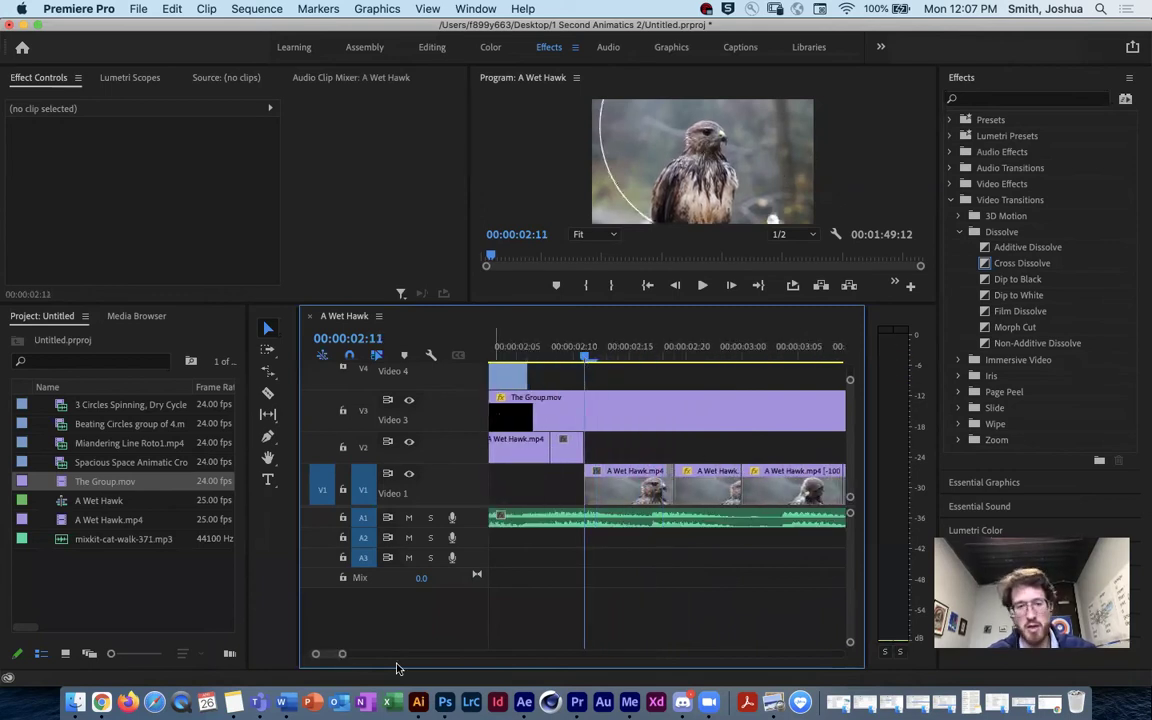
Expand the Audio 1 track and compare its waveform with the V1 hawk clips between 00:00:02:11 and 00:00:02:24.
{"action": "double_click", "coordinate": [440, 522]}
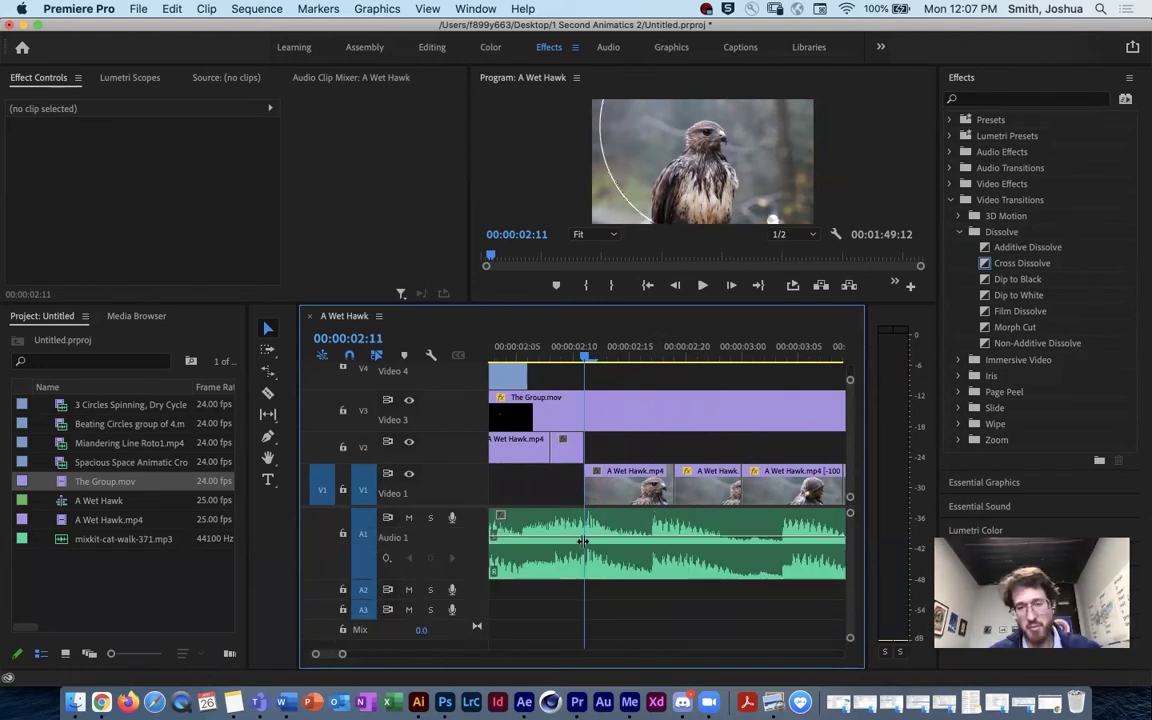
{"action": "left_click_drag", "start_coordinate": [590, 358], "coordinate": [731, 380]}
{"action": "left_click", "coordinate": [645, 480]}
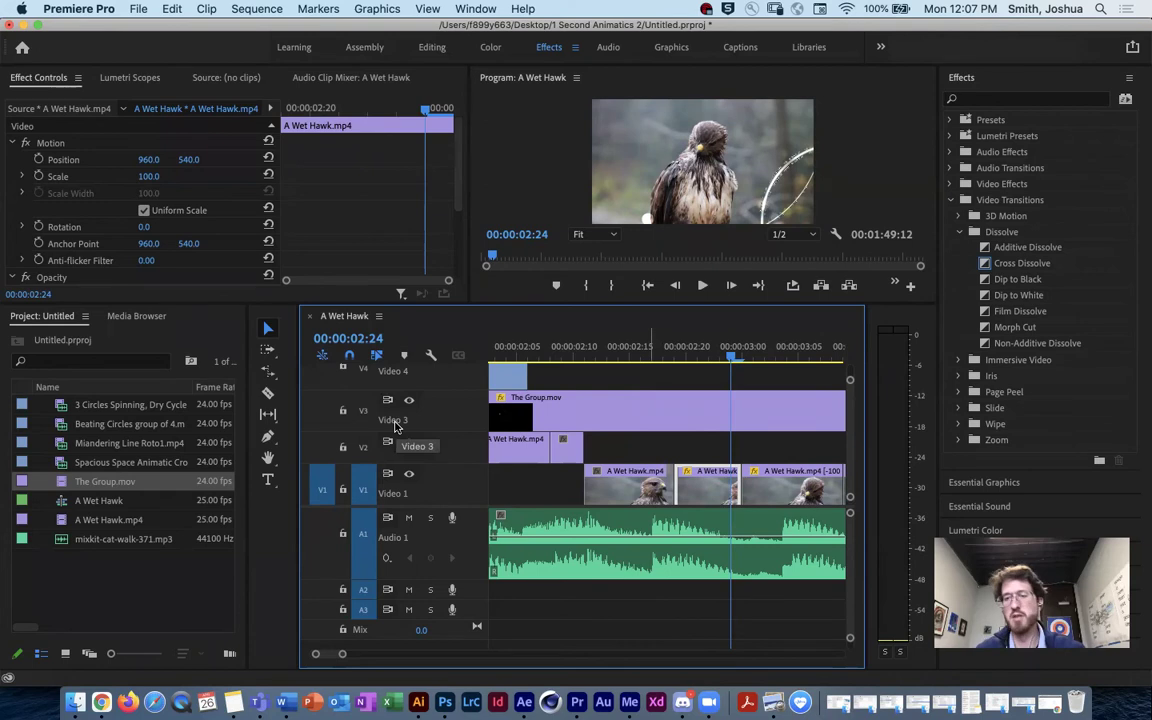
{"action": "left_click_drag", "start_coordinate": [718, 360], "coordinate": [618, 456]}
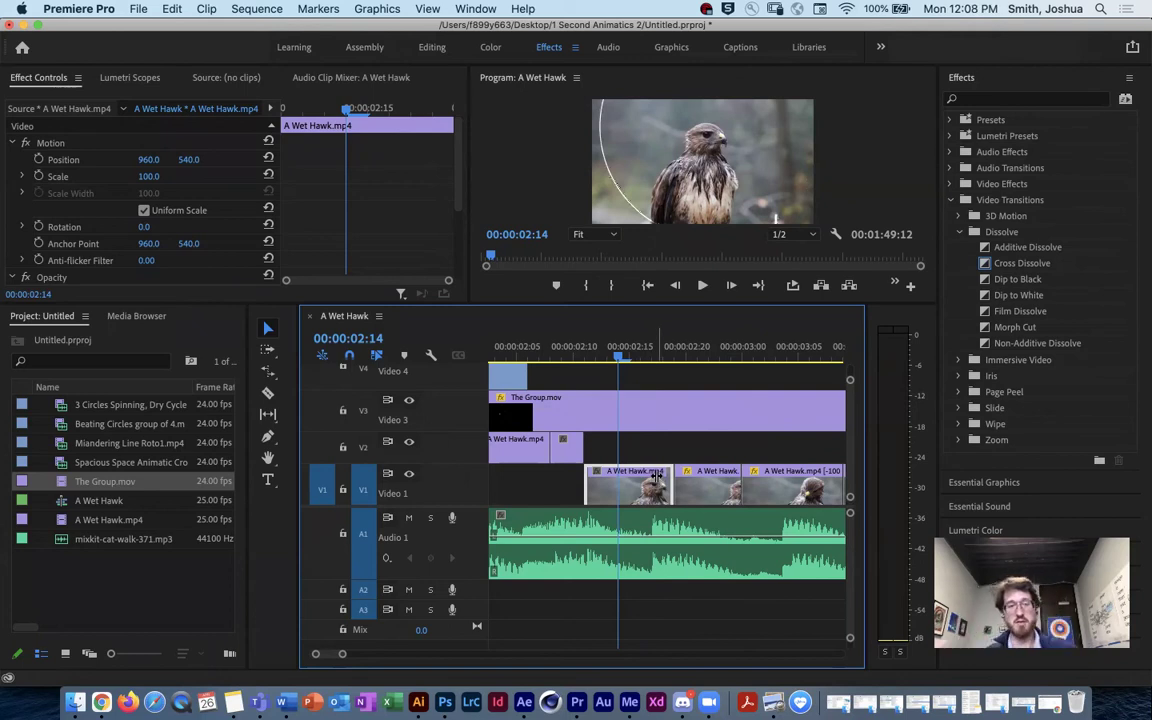
Rate-stretch the first V1 hawk clip after 00:00:02:11 to end at about 00:00:02:17 and move the following clip against it.
{"action": "left_click", "coordinate": [271, 373]}
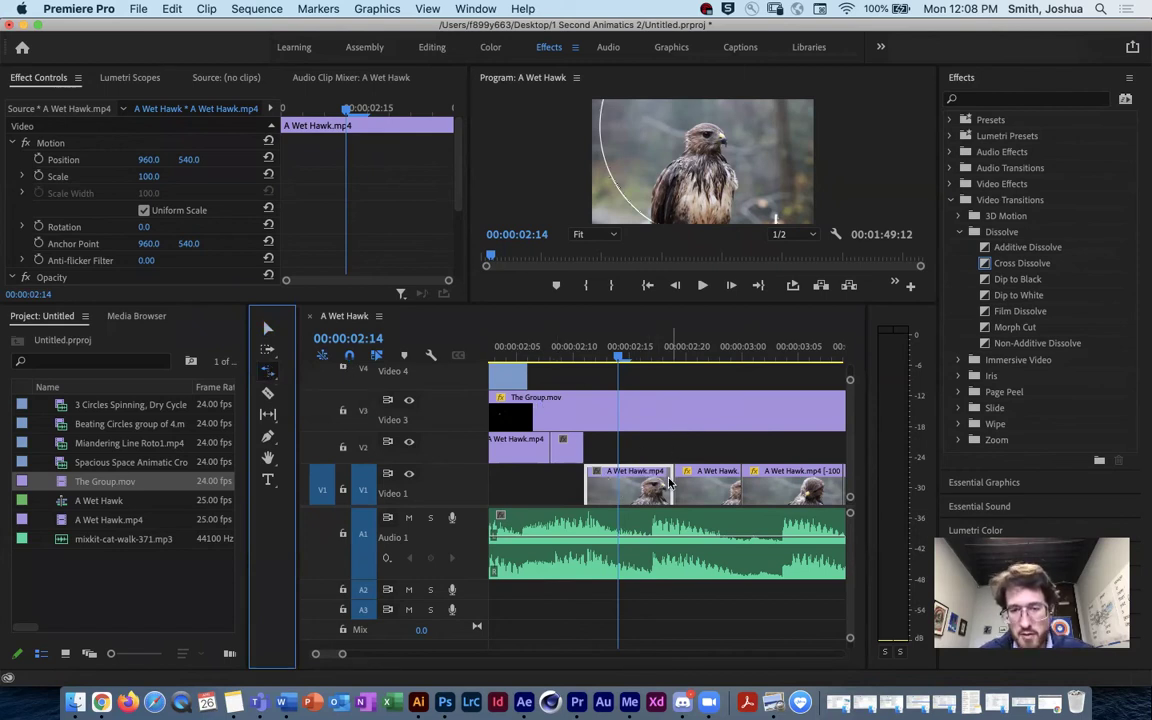
{"action": "left_click_drag", "start_coordinate": [673, 487], "coordinate": [650, 485]}
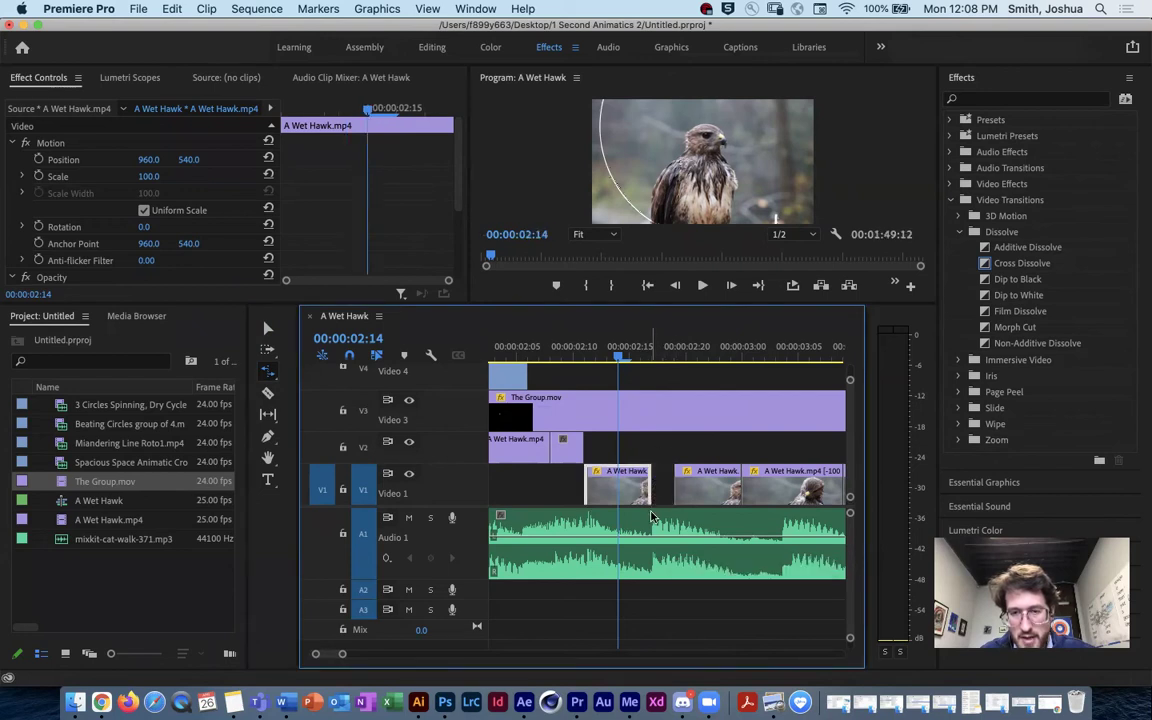
{"action": "mouse_move", "coordinate": [617, 362]}
{"action": "left_mouse_down"}
{"action": "mouse_move", "coordinate": [598, 362]}
{"action": "mouse_move", "coordinate": [638, 364]}
{"action": "mouse_move", "coordinate": [618, 364]}
{"action": "left_mouse_up"}
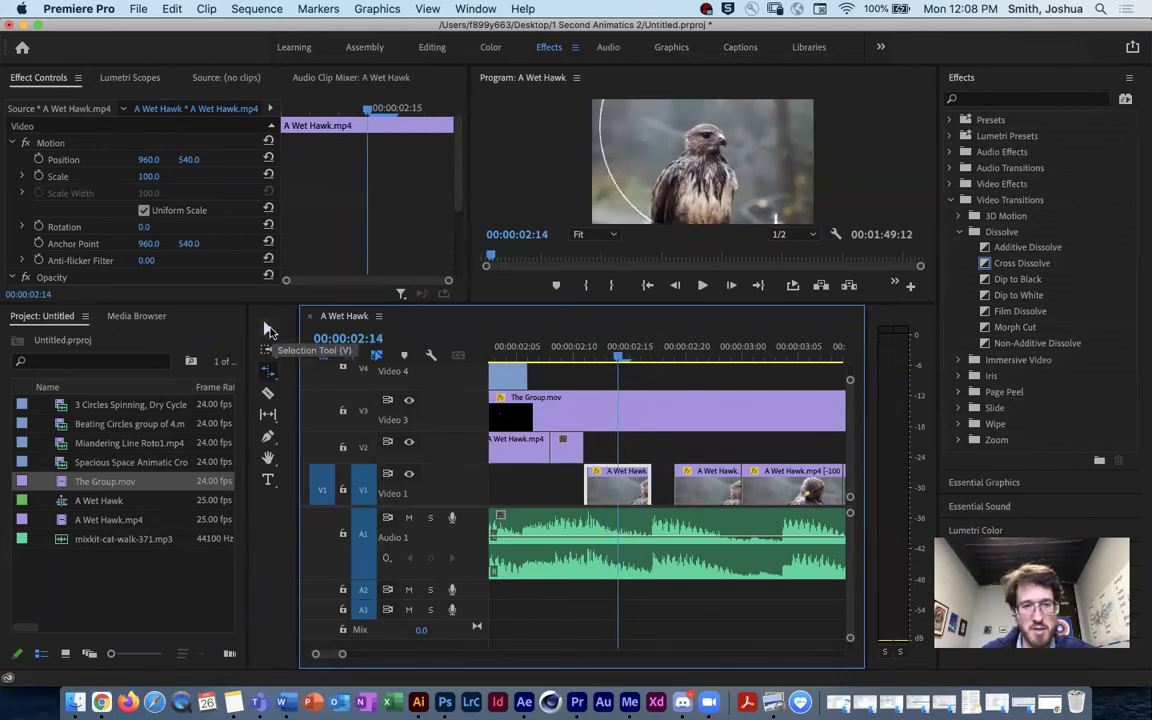
{"action": "left_click", "coordinate": [267, 330]}
{"action": "left_click_drag", "start_coordinate": [709, 487], "coordinate": [688, 478]}
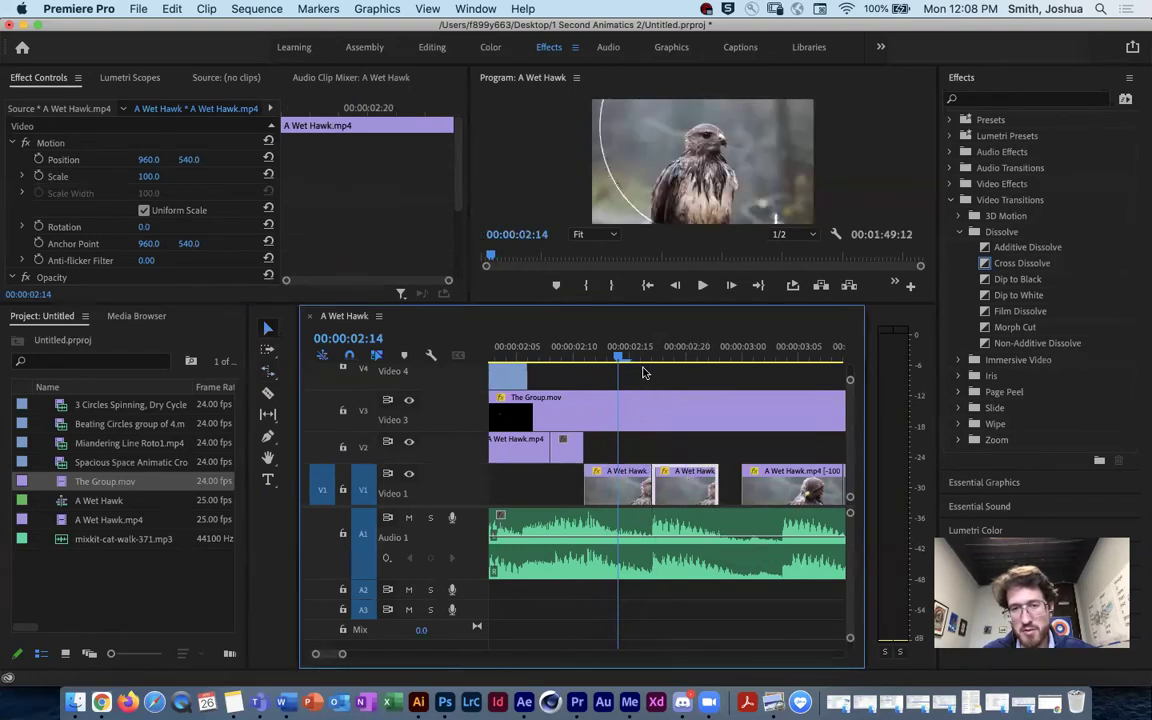
Shift the cut between those two V1 hawk clips to about 00:00:02:19, then try pulling it back to about 00:00:02:17.
{"action": "left_click_drag", "start_coordinate": [617, 361], "coordinate": [674, 370]}
{"action": "key", "text": "Right"}
{"action": "key", "text": "Right"}
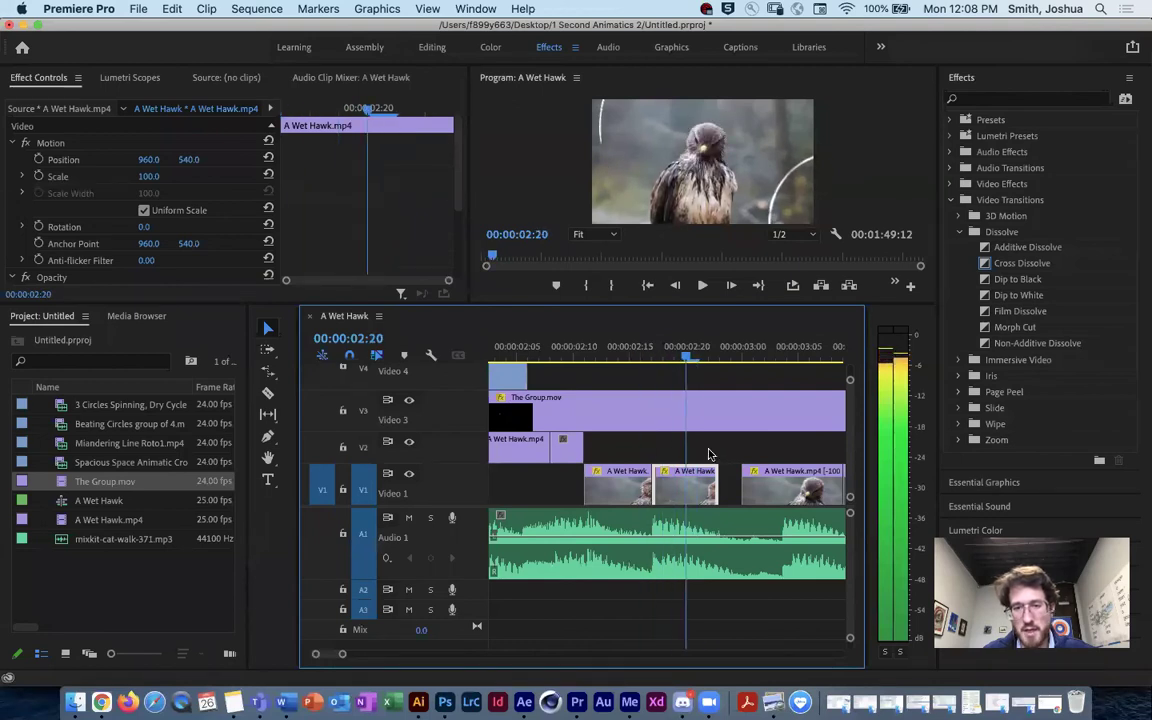
{"action": "mouse_move", "coordinate": [676, 364]}
{"action": "left_mouse_down"}
{"action": "mouse_move", "coordinate": [663, 362]}
{"action": "mouse_move", "coordinate": [686, 362]}
{"action": "mouse_move", "coordinate": [664, 366]}
{"action": "mouse_move", "coordinate": [675, 366]}
{"action": "left_mouse_up"}
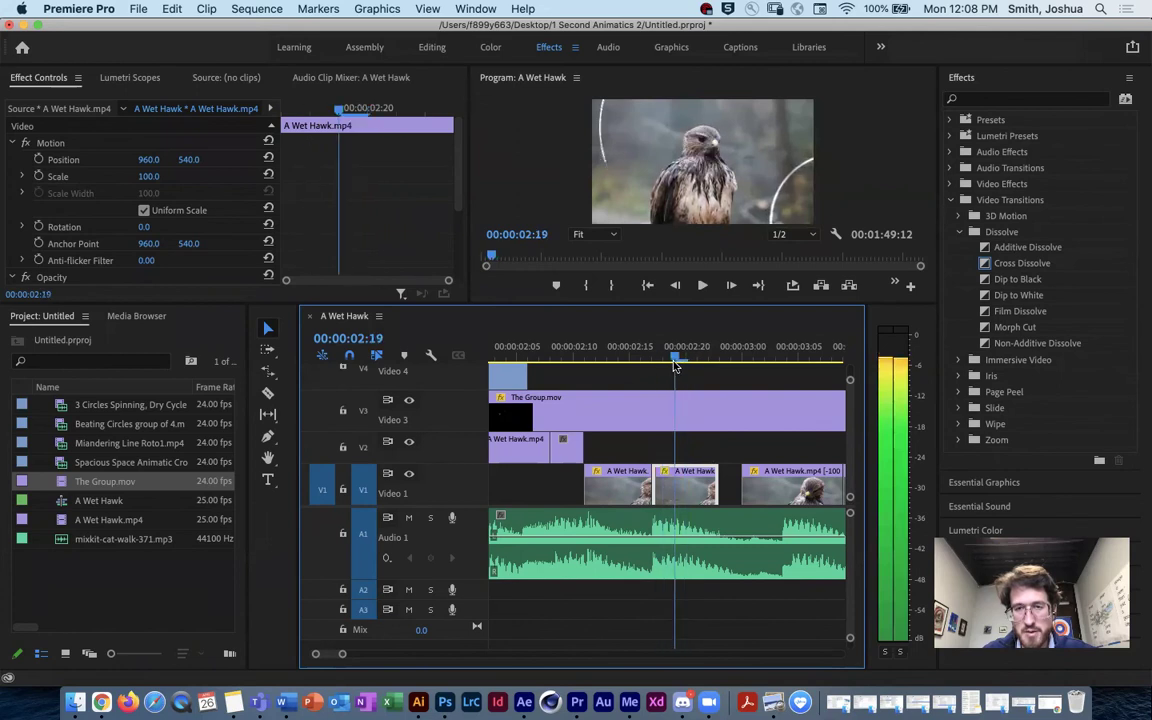
{"action": "left_click", "coordinate": [657, 497]}
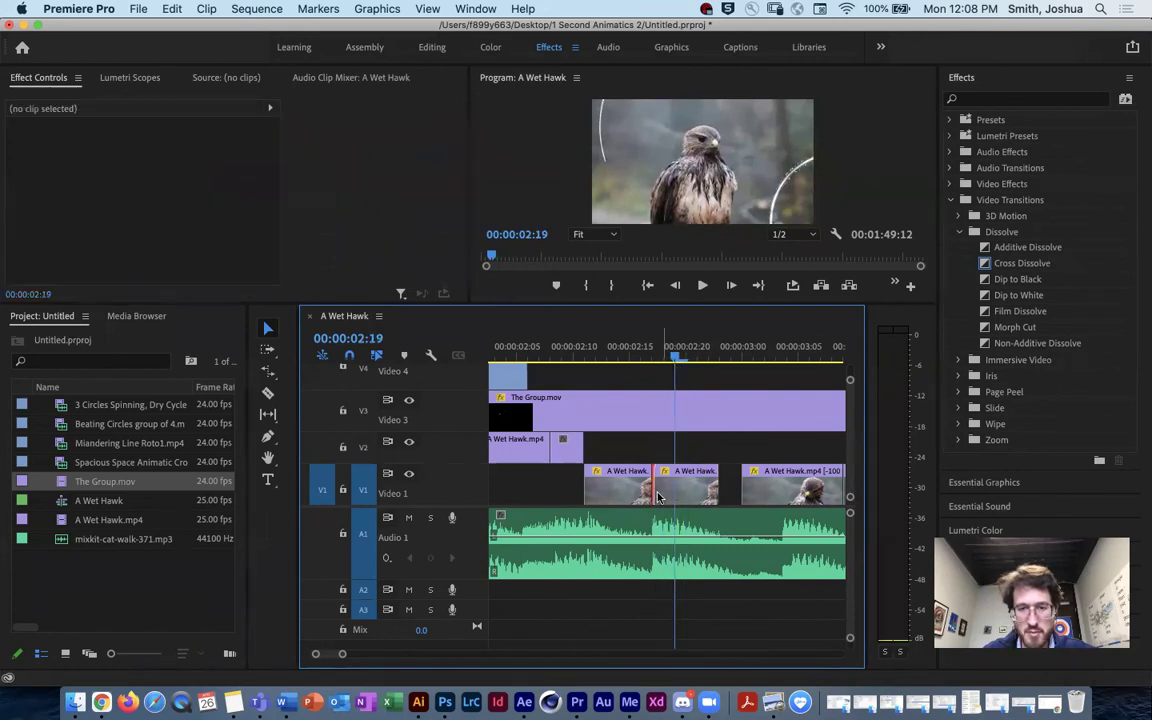
{"action": "left_click_drag", "start_coordinate": [657, 487], "coordinate": [671, 488]}
{"action": "left_click_drag", "start_coordinate": [672, 361], "coordinate": [641, 360]}
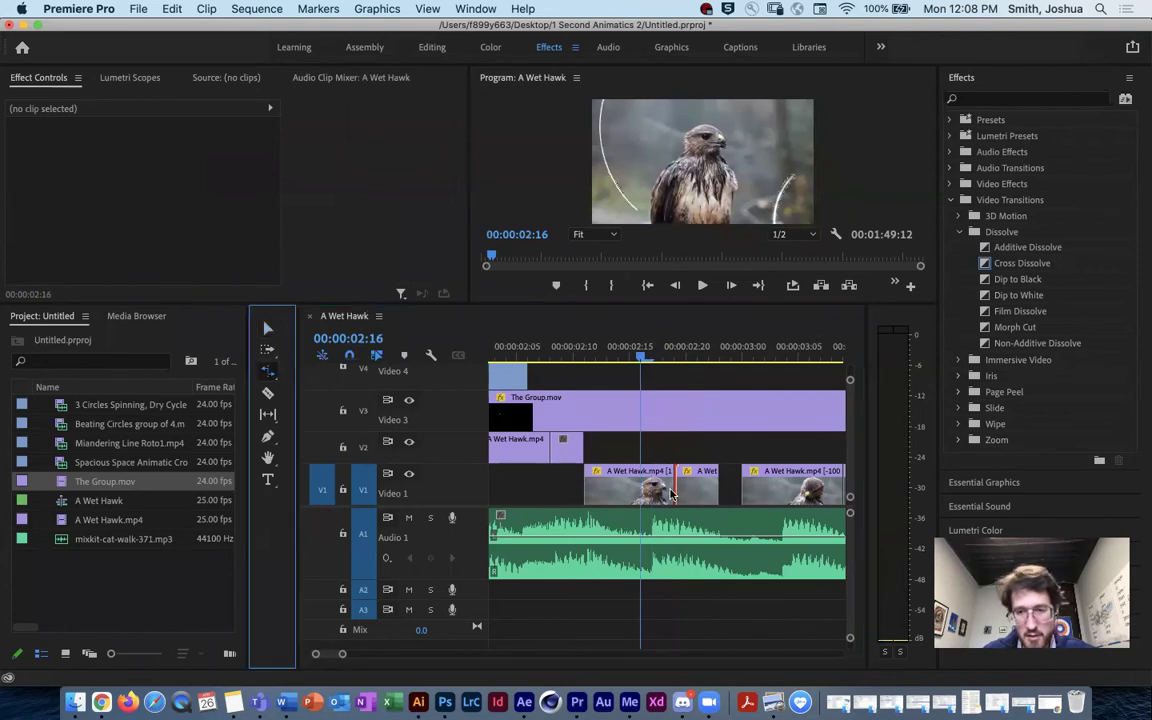
{"action": "left_click_drag", "start_coordinate": [675, 490], "coordinate": [652, 486]}
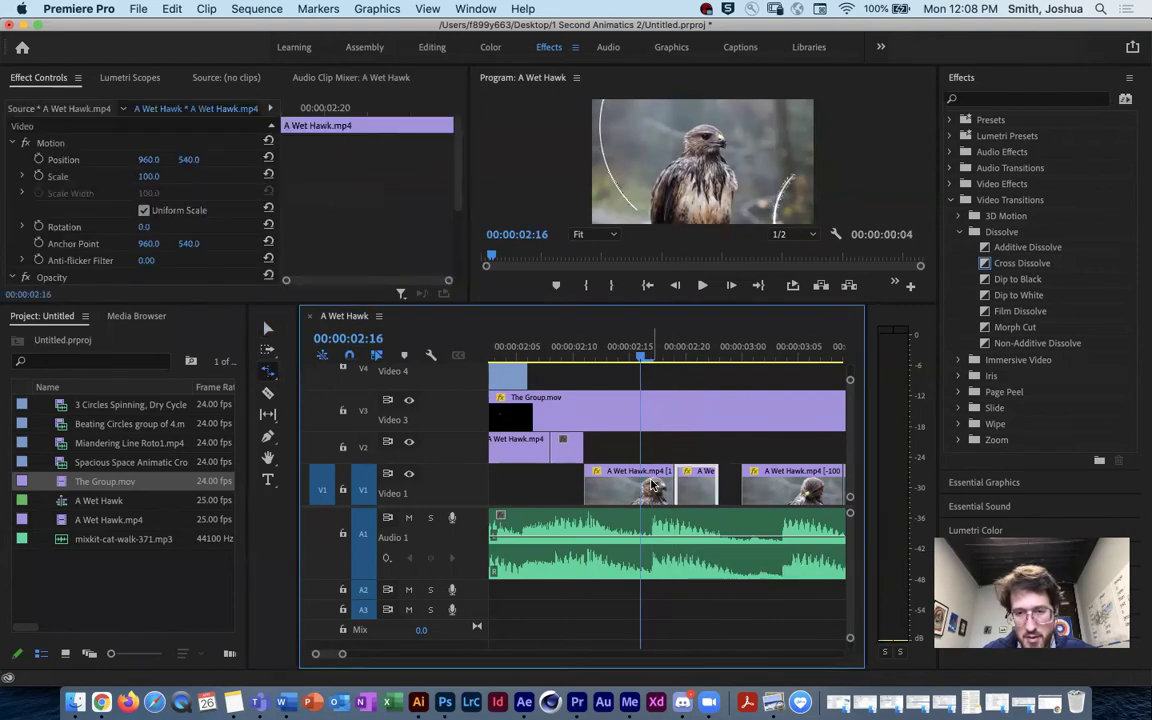
{"action": "left_click", "coordinate": [267, 330]}
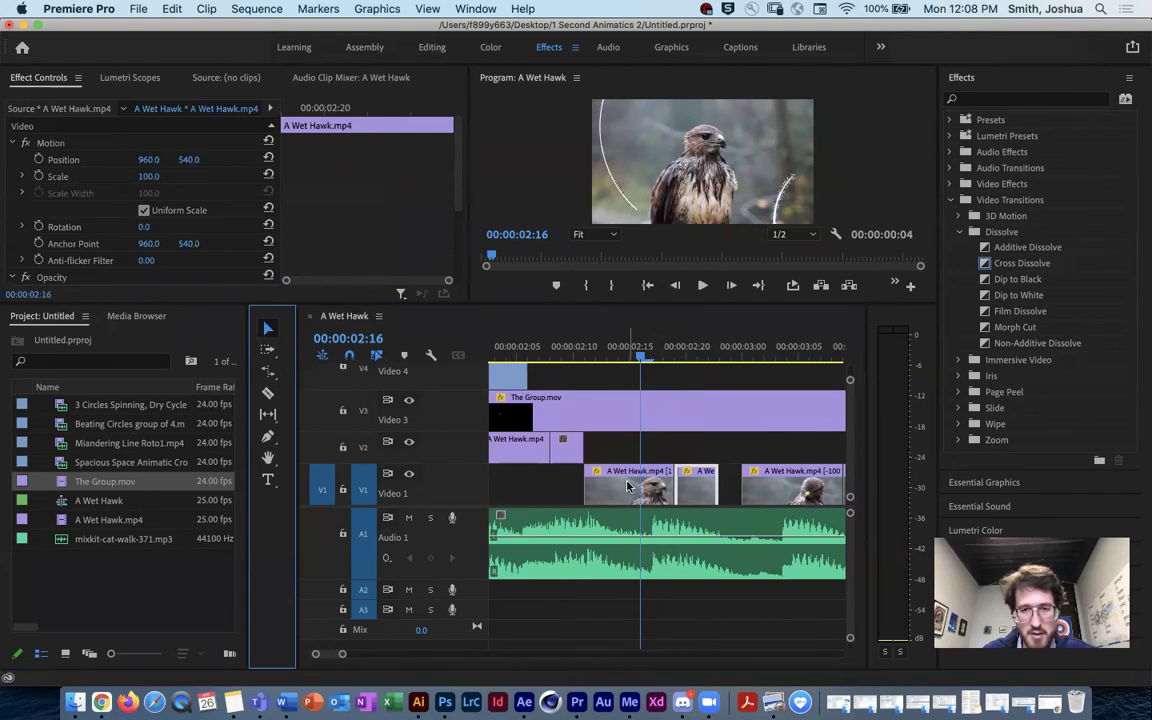
Rate-stretch the V1 hawk clip starting at 00:00:02:11 to end at about 00:00:02:17 and move the following short clip against it.
{"action": "left_click", "coordinate": [628, 487]}
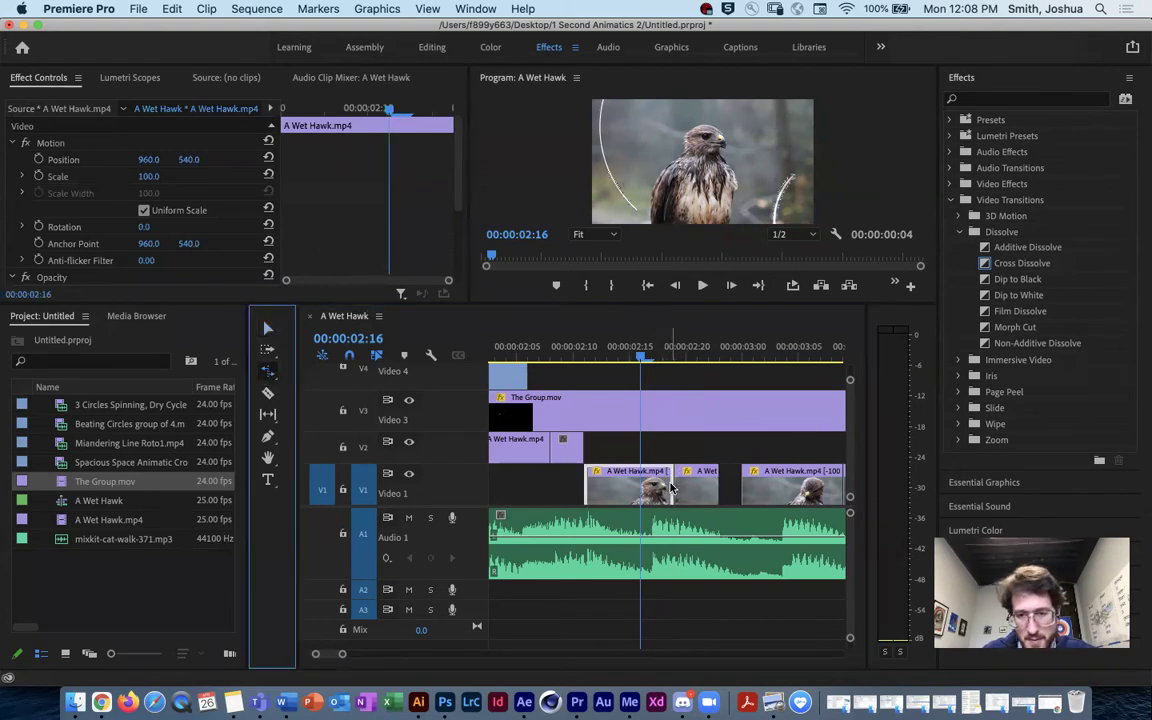
{"action": "left_click_drag", "start_coordinate": [673, 487], "coordinate": [649, 487]}
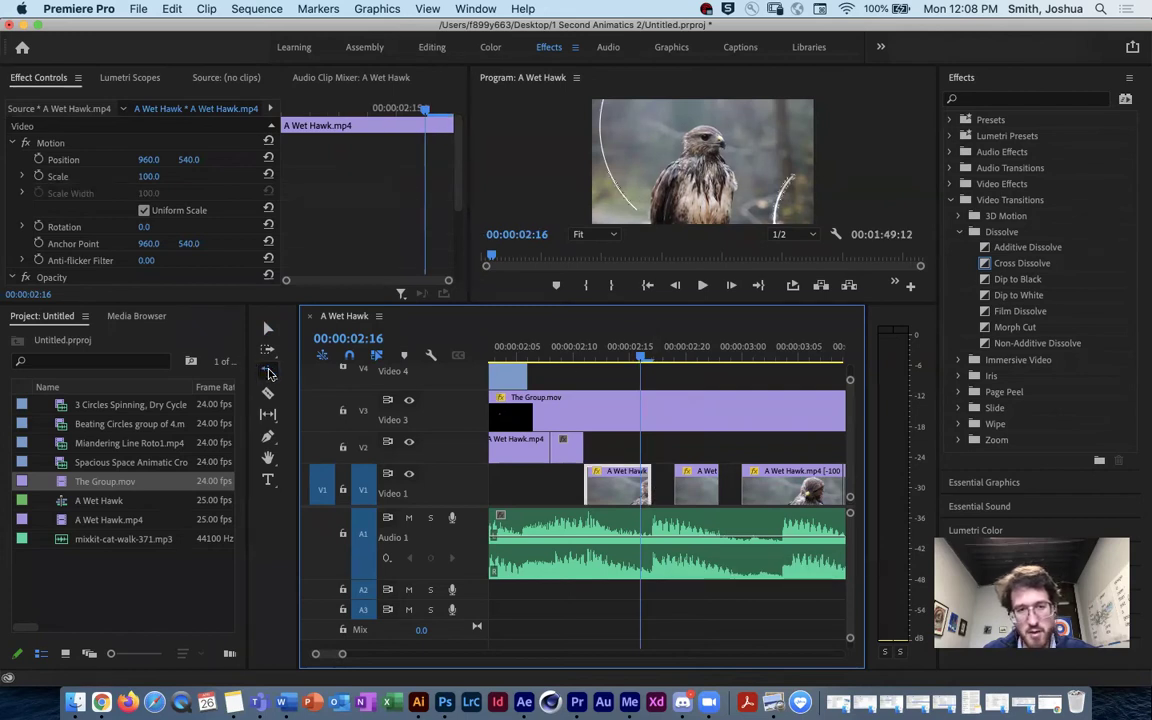
{"action": "left_click", "coordinate": [270, 330]}
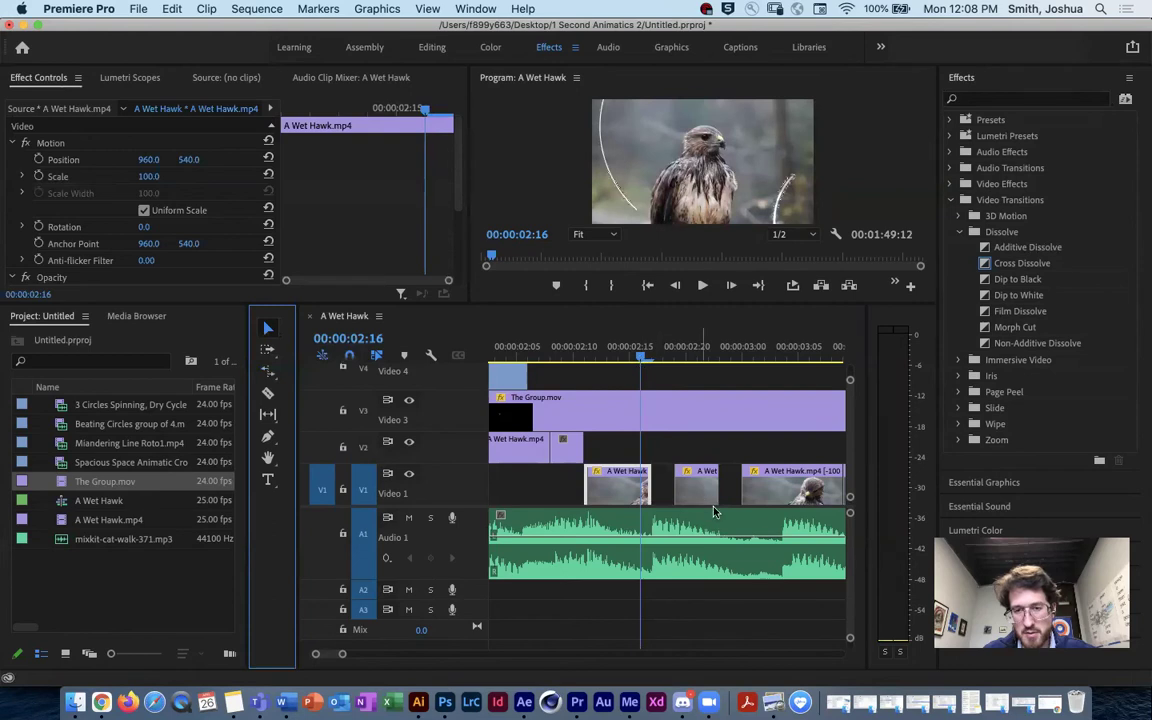
{"action": "left_click_drag", "start_coordinate": [697, 487], "coordinate": [720, 490]}
{"action": "key", "text": "super+z"}
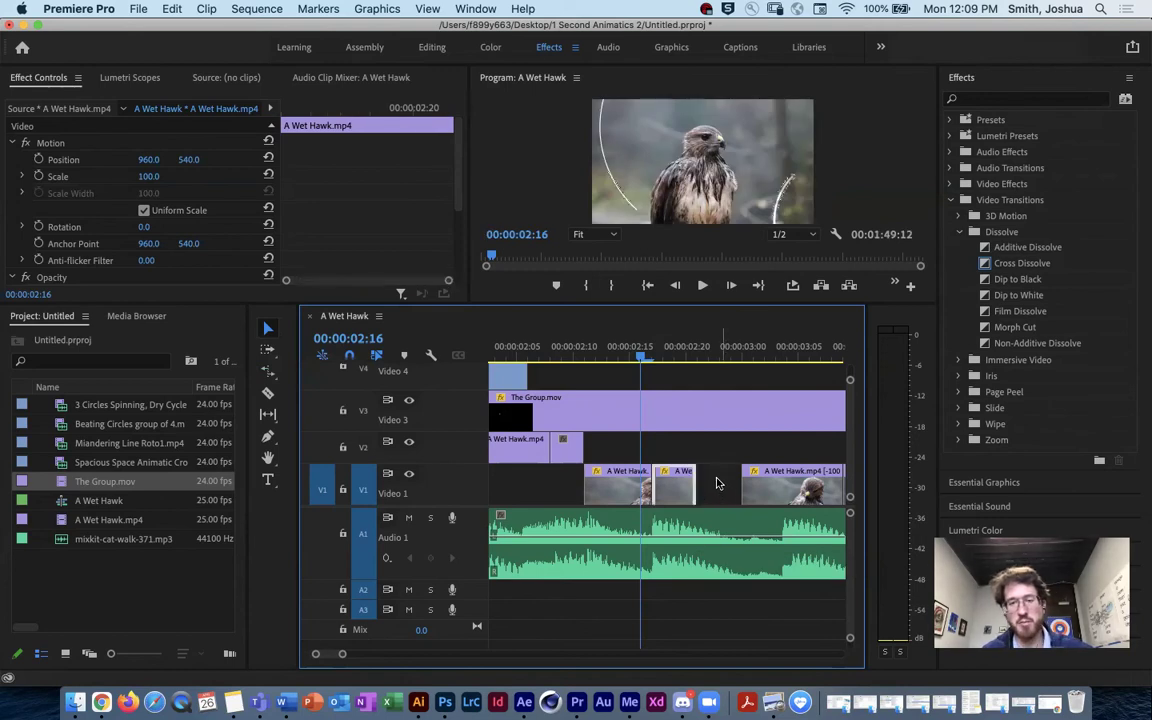
Try extending the short V1 hawk clip after 00:00:02:17 to end at about 00:00:02:24, and undo the extension.
{"action": "left_click_drag", "start_coordinate": [643, 362], "coordinate": [675, 400]}
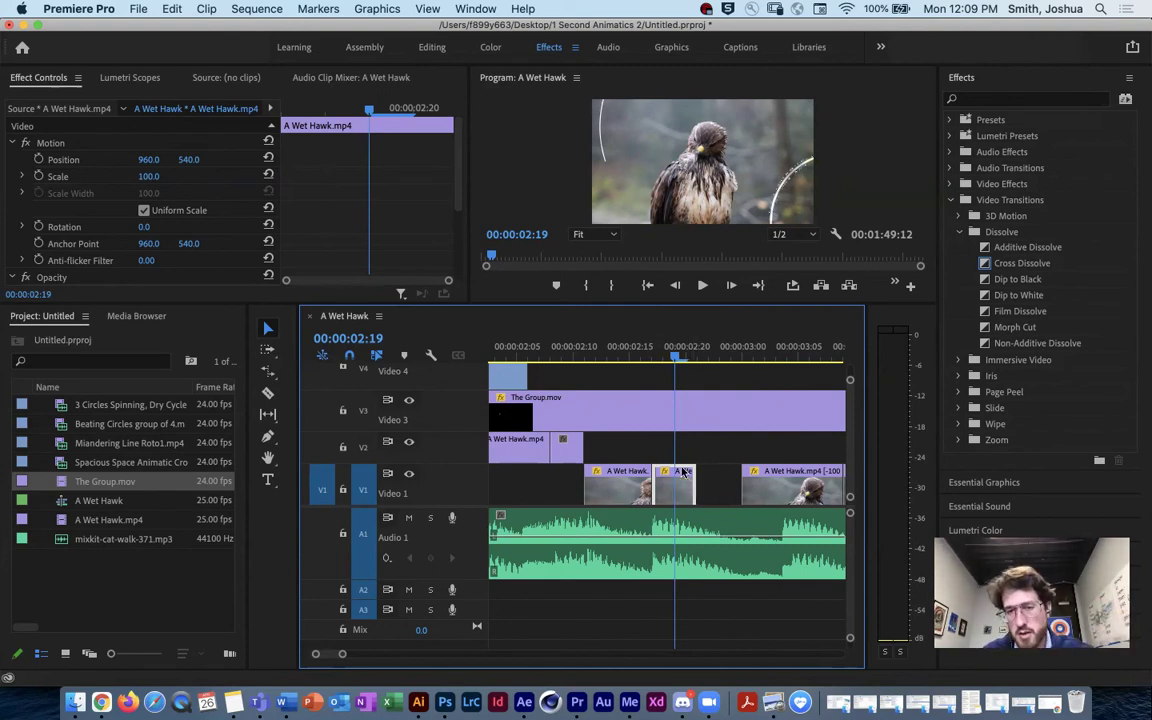
{"action": "left_click_drag", "start_coordinate": [698, 485], "coordinate": [731, 483]}
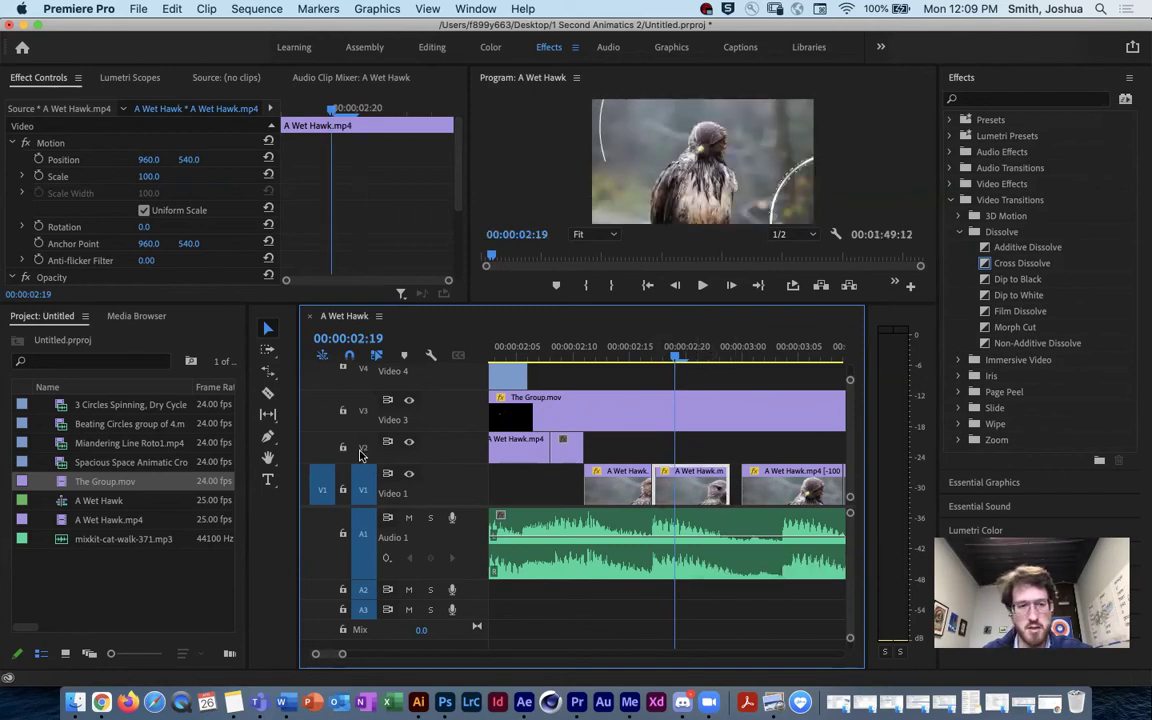
{"action": "left_click", "coordinate": [110, 520]}
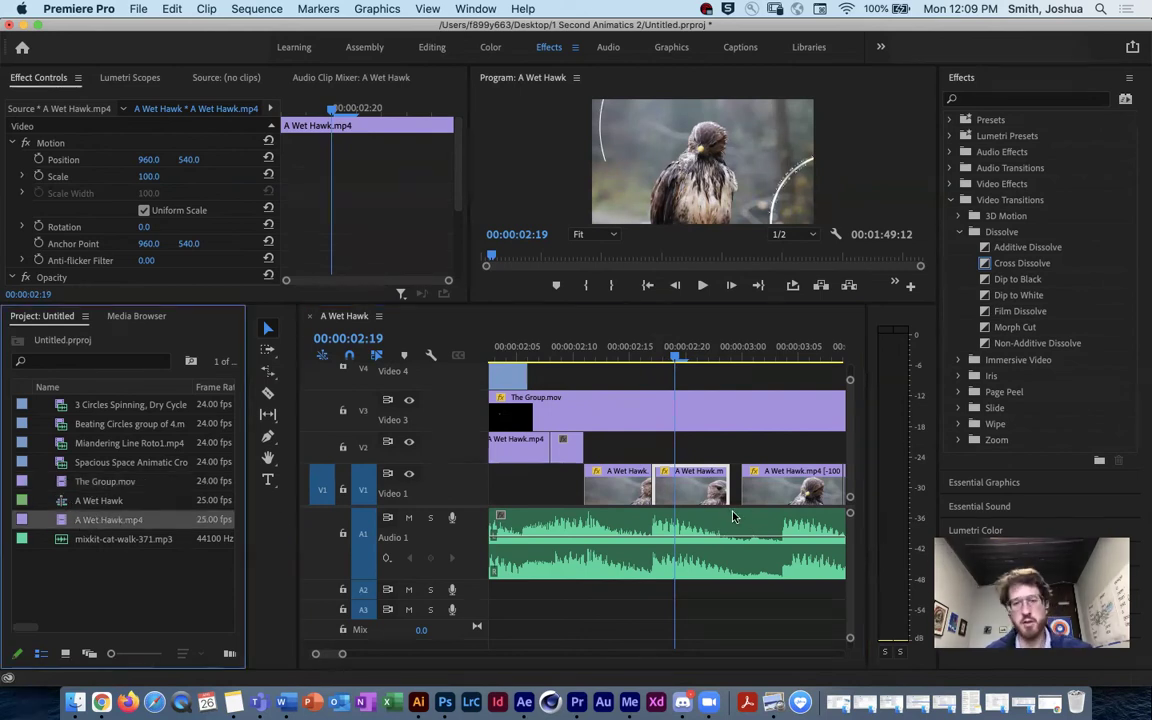
{"action": "left_click", "coordinate": [684, 450]}
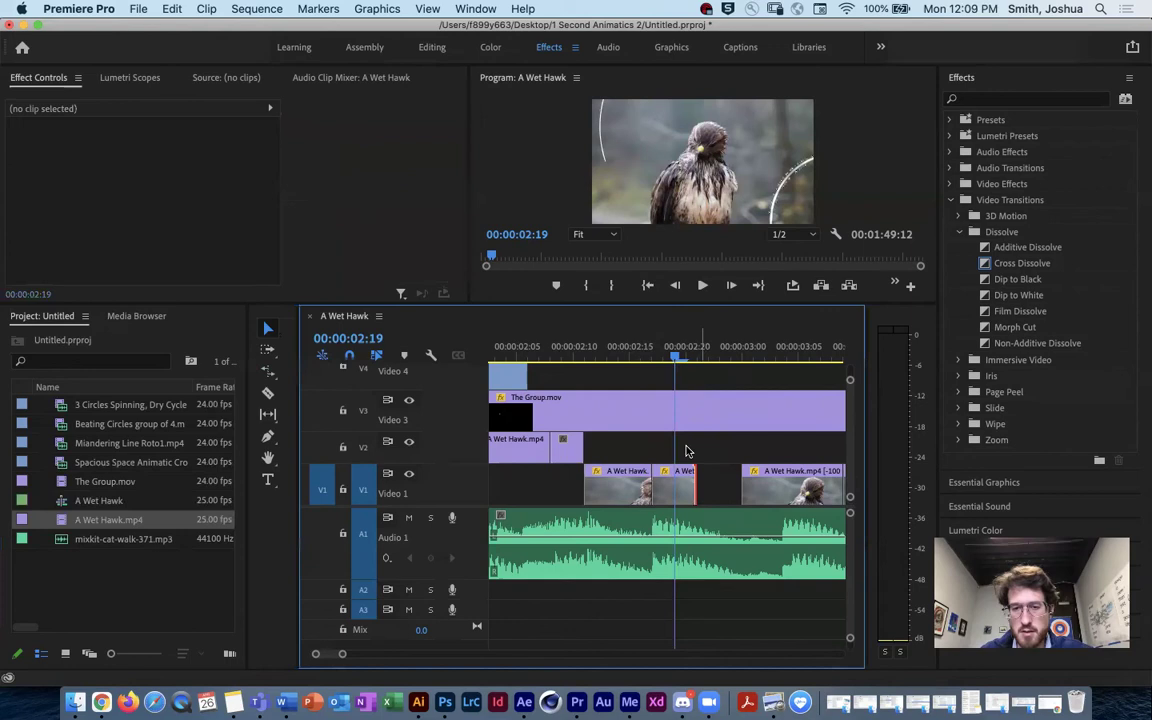
{"action": "key", "text": "super+z"}
Play the sequence from 00:00:02:11 to check the timing of the retimed V1 hawk clips against the music.
{"action": "mouse_move", "coordinate": [676, 362]}
{"action": "left_mouse_down"}
{"action": "mouse_move", "coordinate": [586, 362]}
{"action": "mouse_move", "coordinate": [685, 362]}
{"action": "left_mouse_up"}
{"action": "key", "text": "Left"}
{"action": "key", "text": "Left"}
{"action": "key", "text": "Left"}
{"action": "key", "text": "Left"}
{"action": "key", "text": "Left"}
{"action": "key", "text": "Left"}
{"action": "key", "text": "Left"}
{"action": "key", "text": "Left"}
{"action": "key", "text": "Left"}
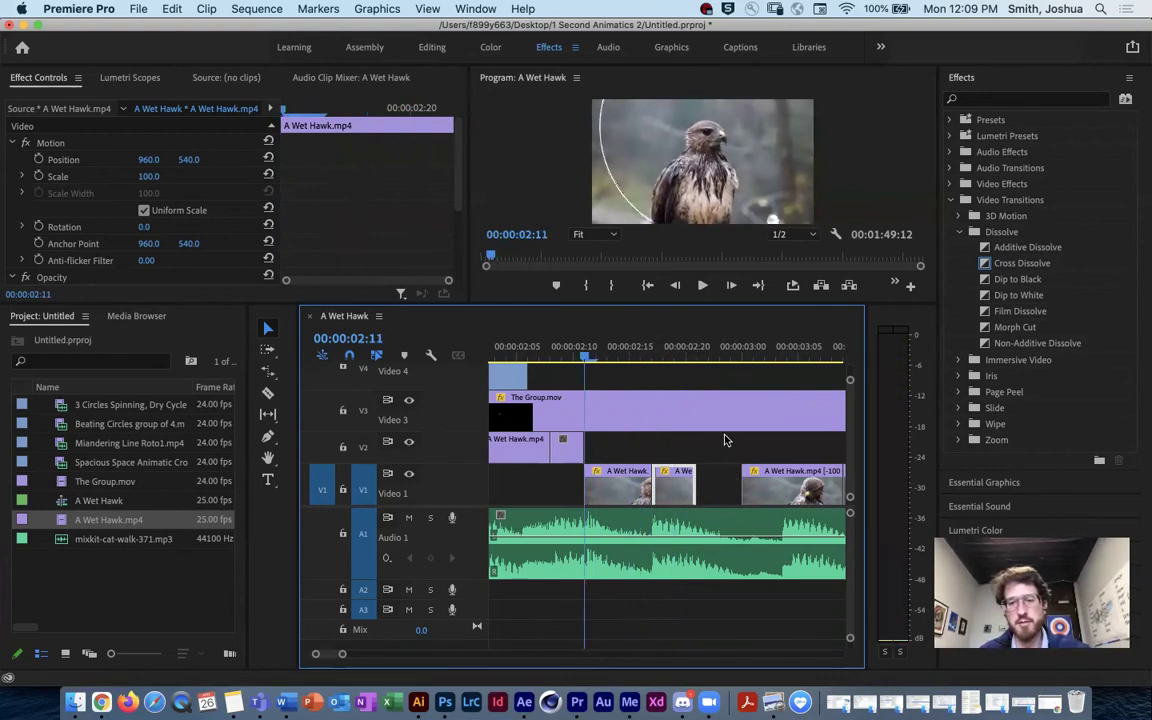
{"action": "key", "text": "space"}
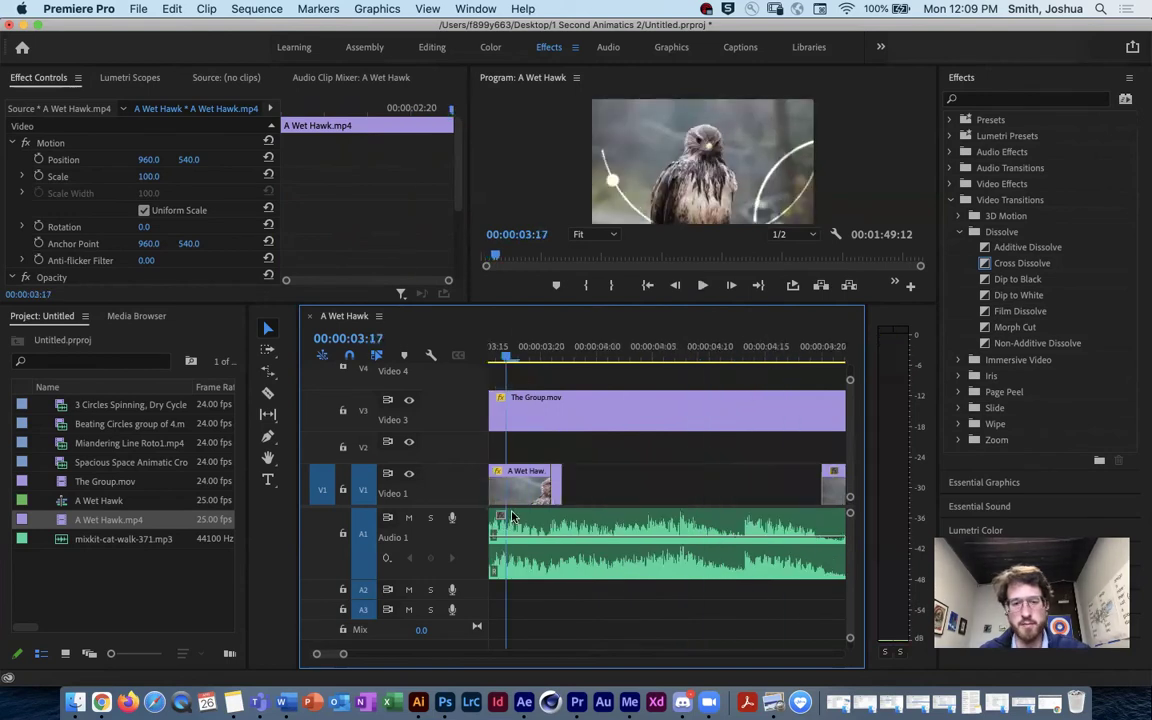
Move the next V1 hawk clip against the short clip at about 00:00:02:21 and check its speed settings, keeping Reverse Speed at 100%.
{"action": "mouse_move", "coordinate": [340, 653]}
{"action": "left_mouse_down"}
{"action": "mouse_move", "coordinate": [355, 654]}
{"action": "mouse_move", "coordinate": [343, 656]}
{"action": "left_mouse_up"}
{"action": "left_click_drag", "start_coordinate": [665, 360], "coordinate": [692, 377]}
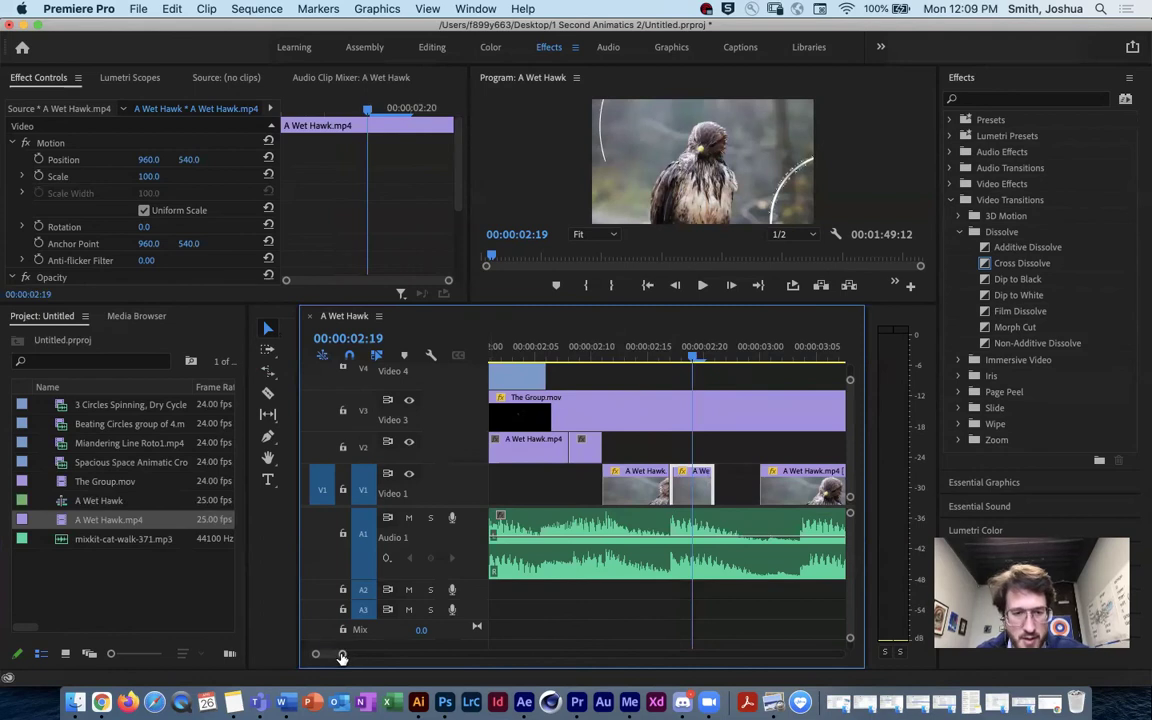
{"action": "left_click_drag", "start_coordinate": [342, 655], "coordinate": [345, 657]}
{"action": "mouse_move", "coordinate": [668, 360]}
{"action": "left_mouse_down"}
{"action": "mouse_move", "coordinate": [697, 360]}
{"action": "mouse_move", "coordinate": [671, 360]}
{"action": "left_mouse_up"}
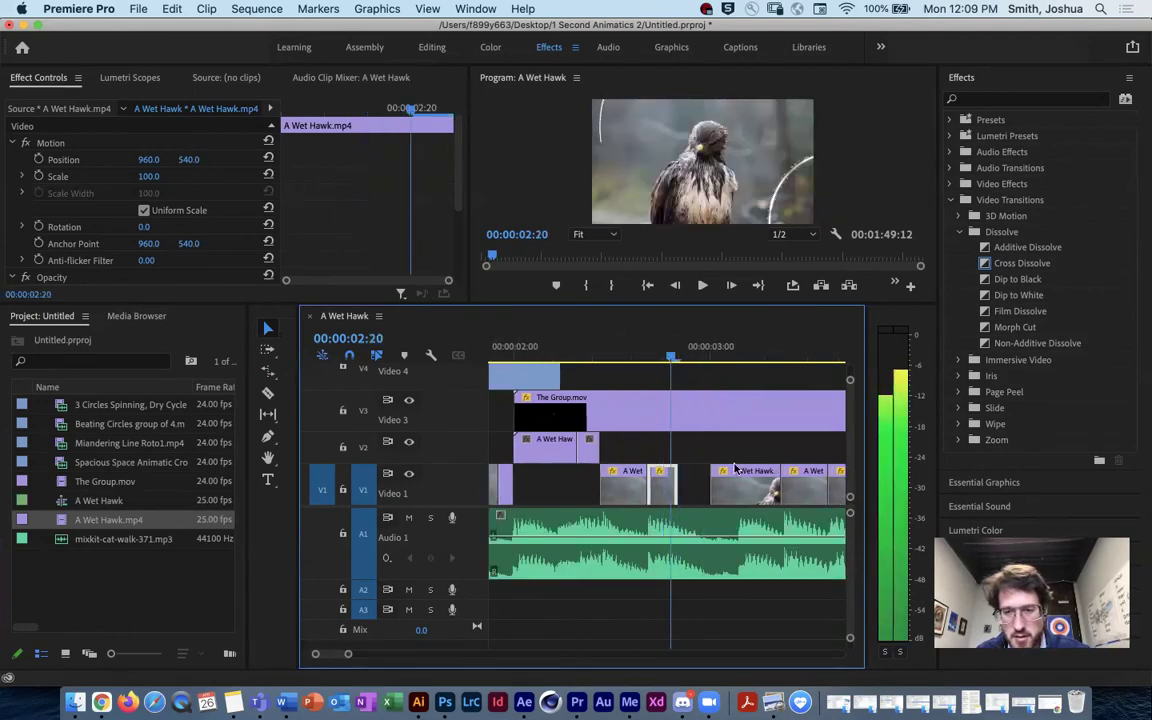
{"action": "left_click_drag", "start_coordinate": [738, 482], "coordinate": [743, 486]}
{"action": "mouse_move", "coordinate": [672, 358]}
{"action": "left_mouse_down"}
{"action": "mouse_move", "coordinate": [728, 360]}
{"action": "mouse_move", "coordinate": [687, 366]}
{"action": "left_mouse_up"}
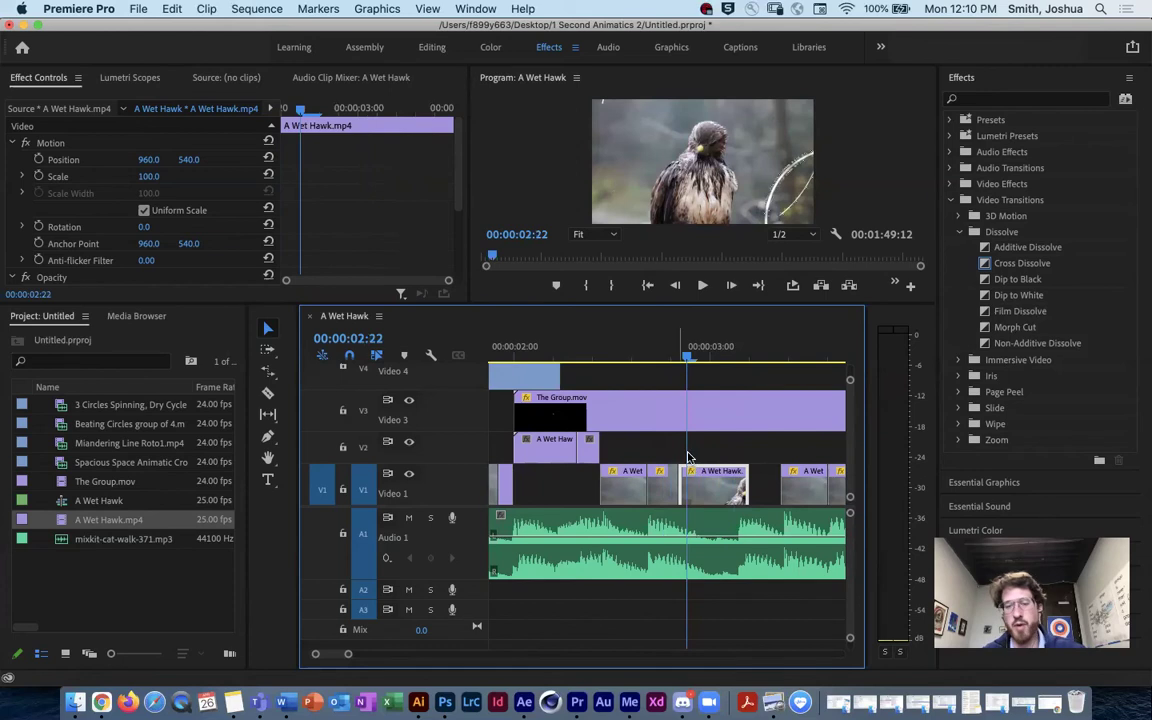
{"action": "right_click", "coordinate": [715, 487]}
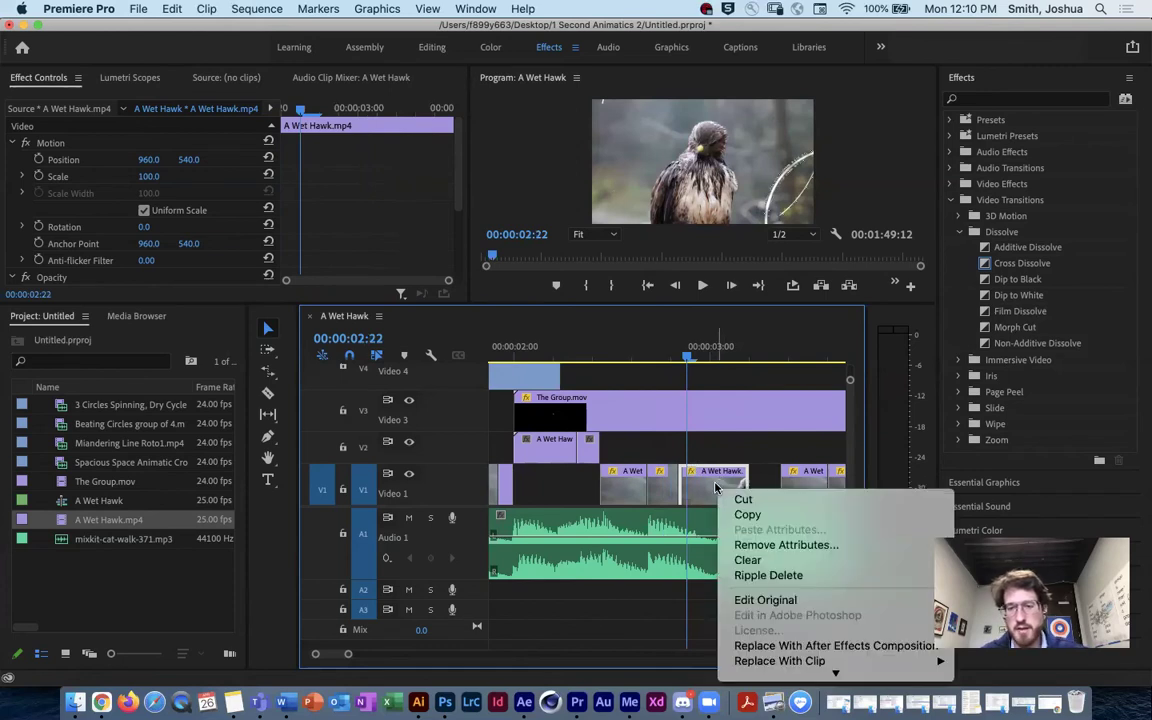
{"action": "scroll", "coordinate": [790, 590], "scroll_direction": "down", "scroll_amount": 10}
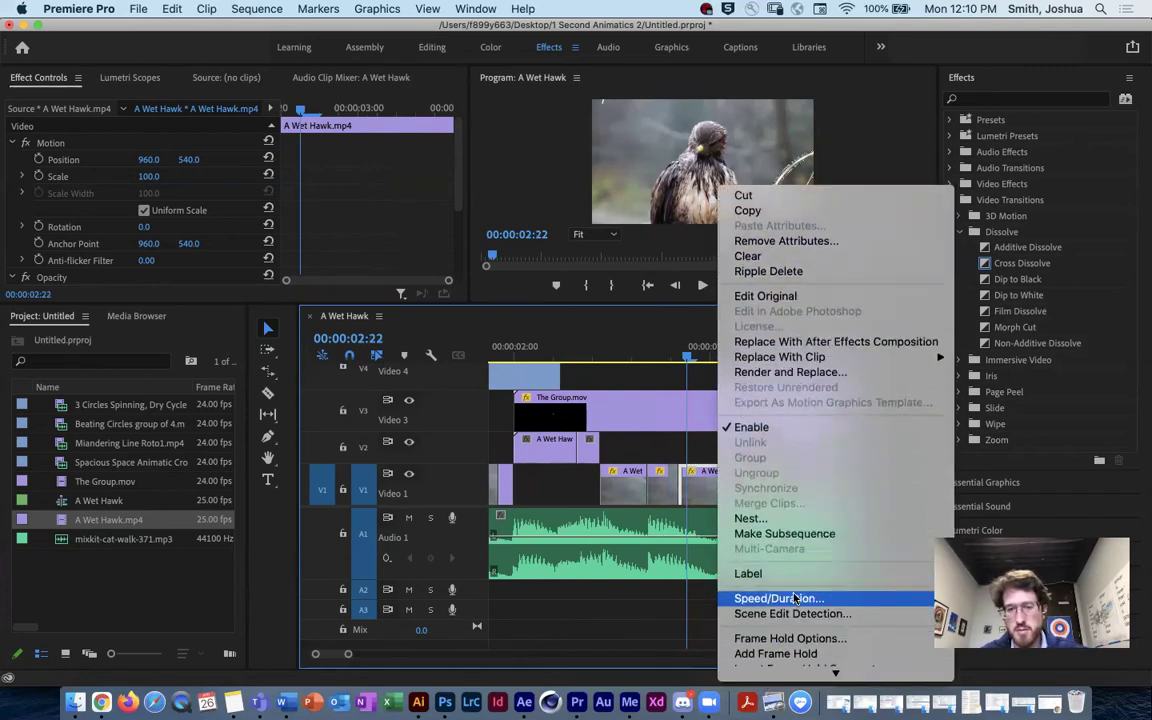
{"action": "left_click", "coordinate": [782, 598]}
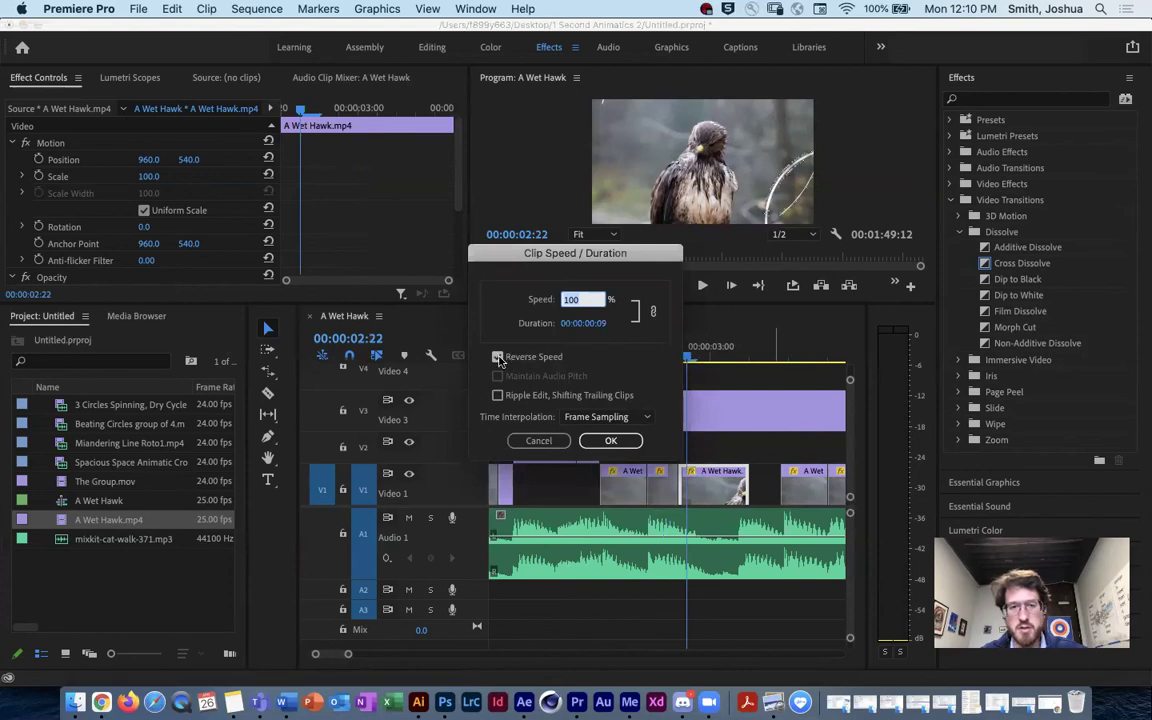
{"action": "left_click", "coordinate": [613, 432]}
Rate-stretch the moved reversed V1 hawk clip to end at about 00:00:03:04, on the next audio beat.
{"action": "left_click_drag", "start_coordinate": [686, 360], "coordinate": [735, 378]}
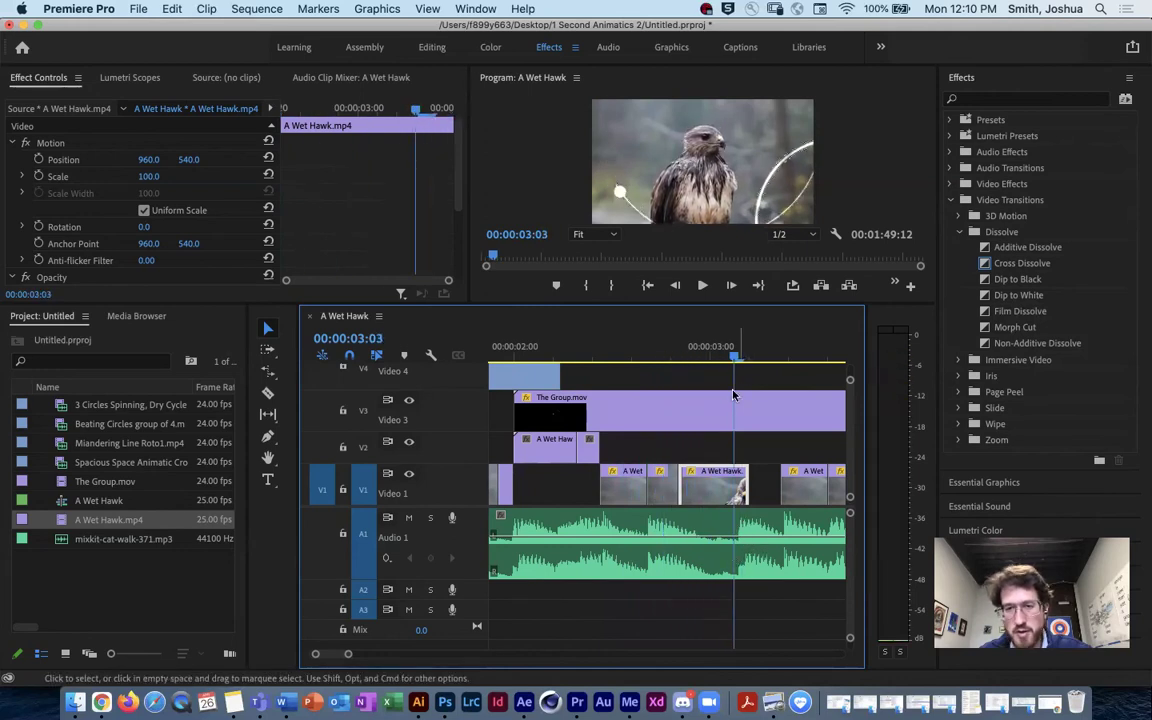
{"action": "key", "text": "Left"}
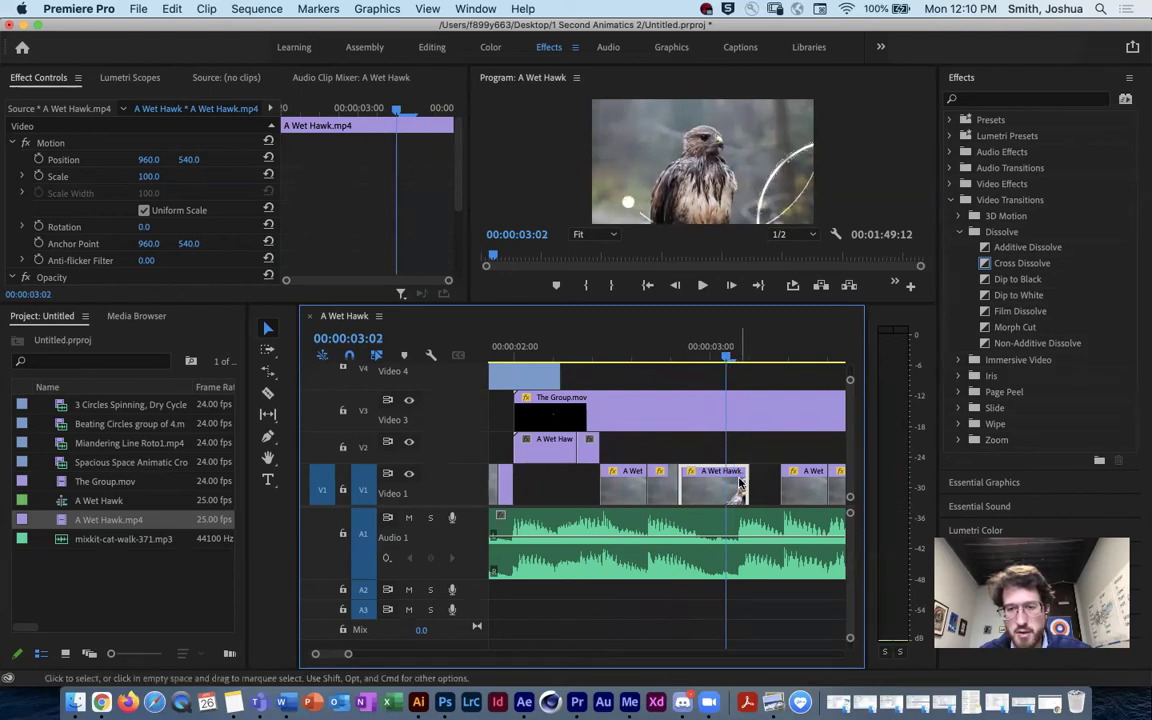
{"action": "left_click", "coordinate": [268, 372]}
{"action": "left_click", "coordinate": [745, 487]}
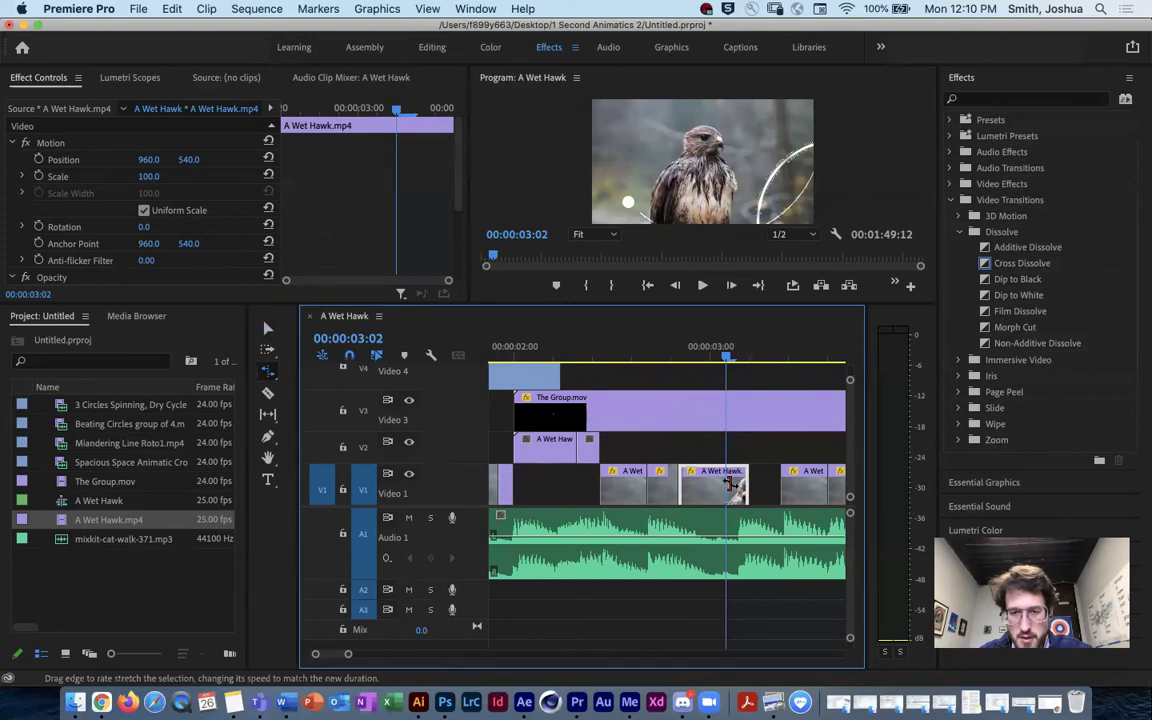
{"action": "left_click", "coordinate": [736, 441]}
{"action": "key", "text": "v"}
{"action": "left_click", "coordinate": [703, 472]}
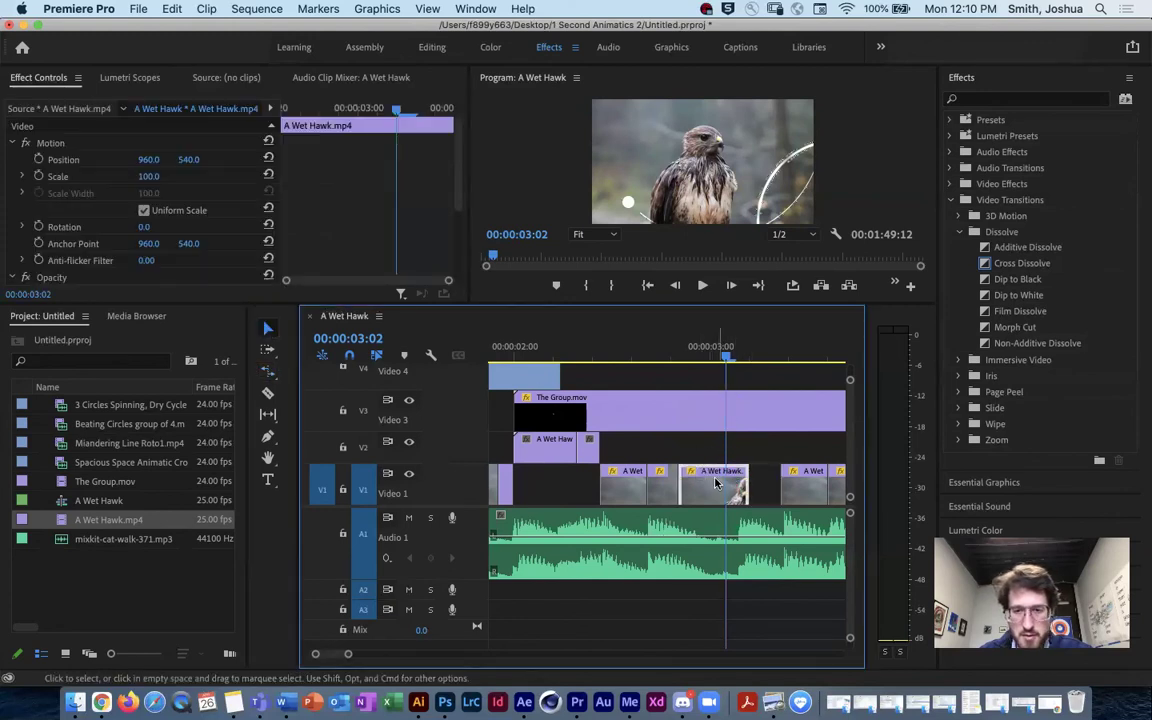
{"action": "left_click", "coordinate": [267, 371]}
{"action": "left_click", "coordinate": [745, 487]}
{"action": "left_click_drag", "start_coordinate": [728, 357], "coordinate": [740, 362]}
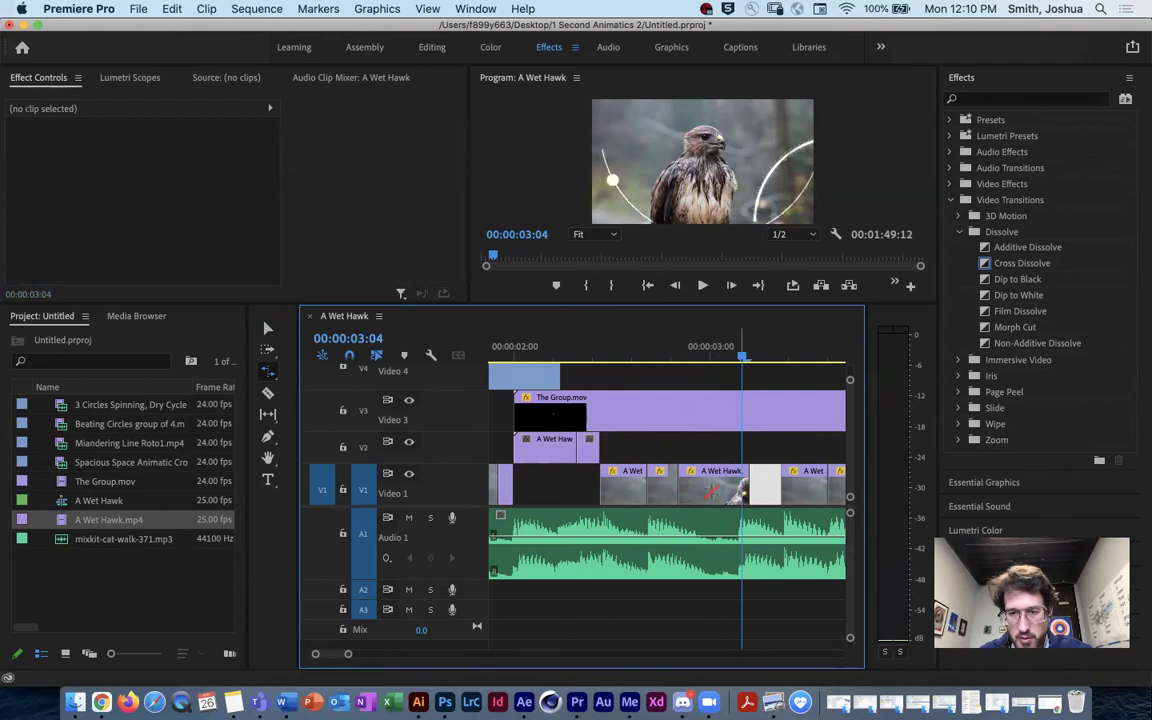
{"action": "left_click_drag", "start_coordinate": [756, 485], "coordinate": [733, 480]}
{"action": "mouse_move", "coordinate": [747, 359]}
{"action": "left_mouse_down"}
{"action": "mouse_move", "coordinate": [707, 358]}
{"action": "mouse_move", "coordinate": [736, 363]}
{"action": "left_mouse_up"}
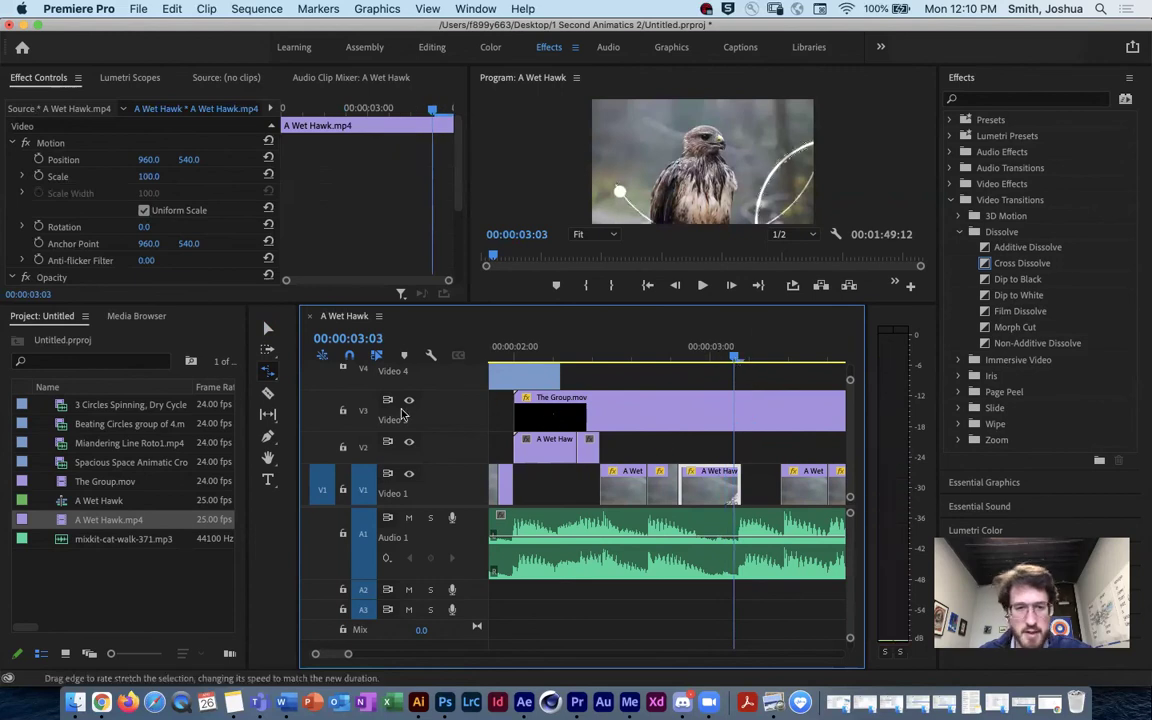
Try moving the V1 hawk clip at about 00:00:03:09 against the retimed clip's end at about 00:00:03:04.
{"action": "left_click", "coordinate": [267, 328]}
{"action": "left_click", "coordinate": [792, 485]}
{"action": "mouse_move", "coordinate": [735, 358]}
{"action": "left_mouse_down"}
{"action": "mouse_move", "coordinate": [645, 361]}
{"action": "mouse_move", "coordinate": [748, 360]}
{"action": "mouse_move", "coordinate": [738, 360]}
{"action": "left_mouse_up"}
{"action": "left_click_drag", "start_coordinate": [792, 485], "coordinate": [752, 485]}
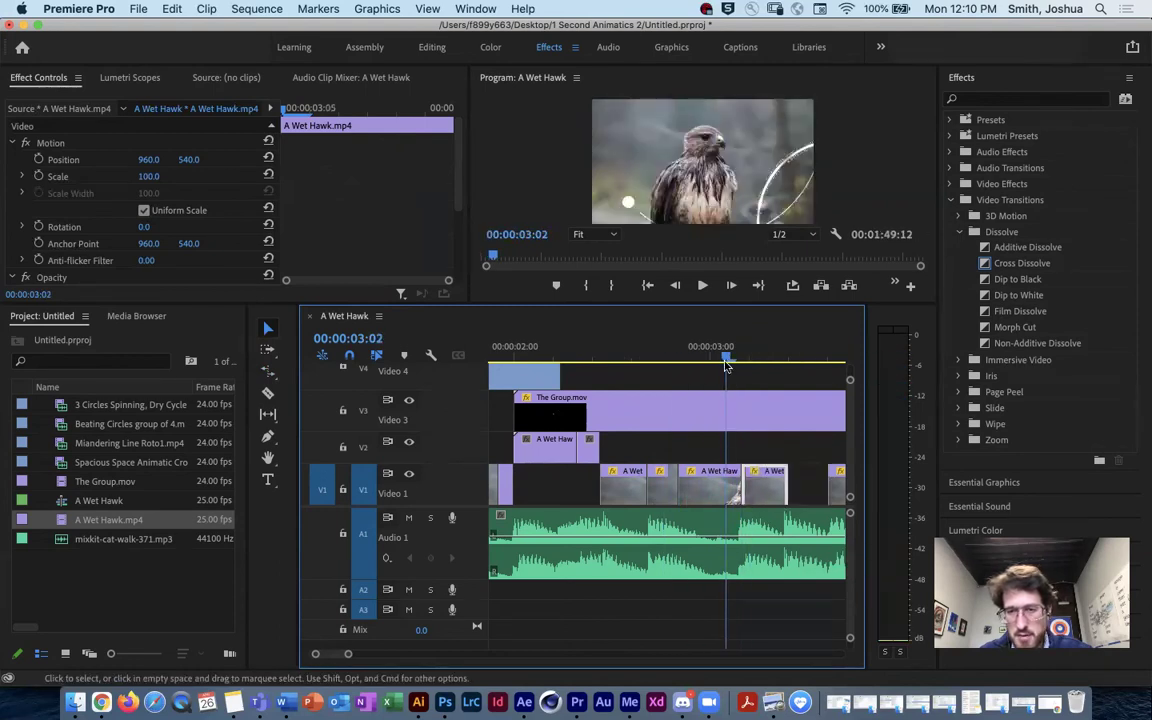
{"action": "mouse_move", "coordinate": [728, 360]}
{"action": "left_mouse_down"}
{"action": "mouse_move", "coordinate": [764, 365]}
{"action": "mouse_move", "coordinate": [735, 360]}
{"action": "left_mouse_up"}
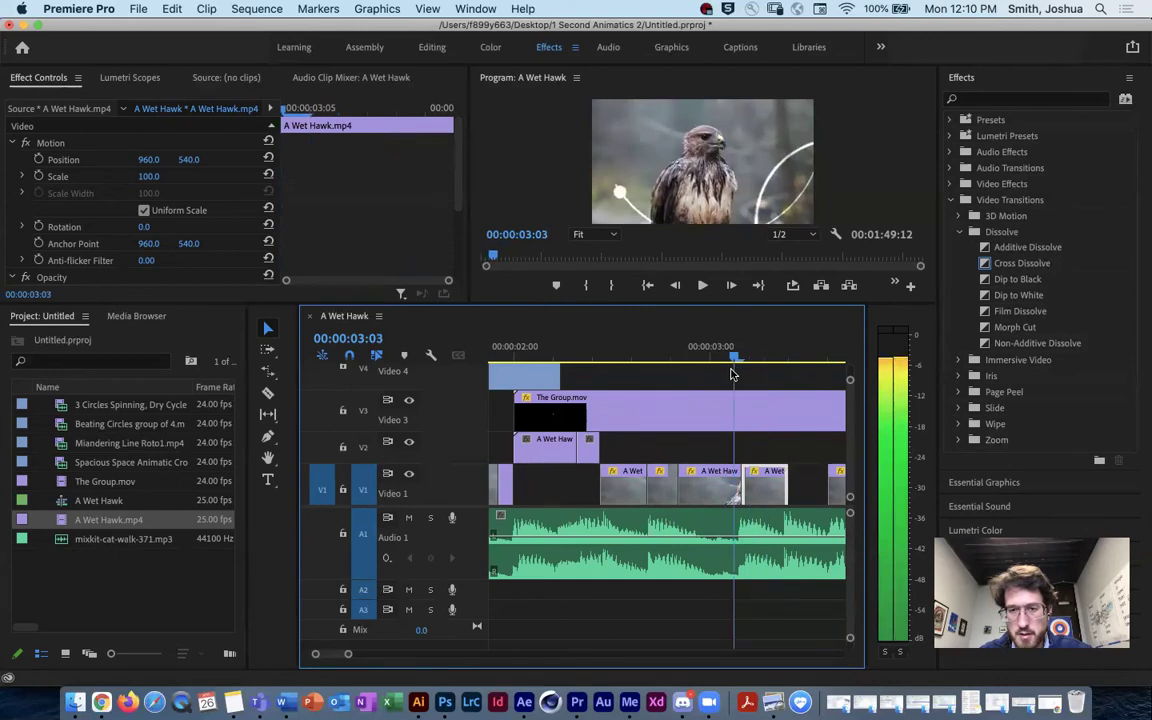
{"action": "left_click_drag", "start_coordinate": [789, 488], "coordinate": [800, 490]}
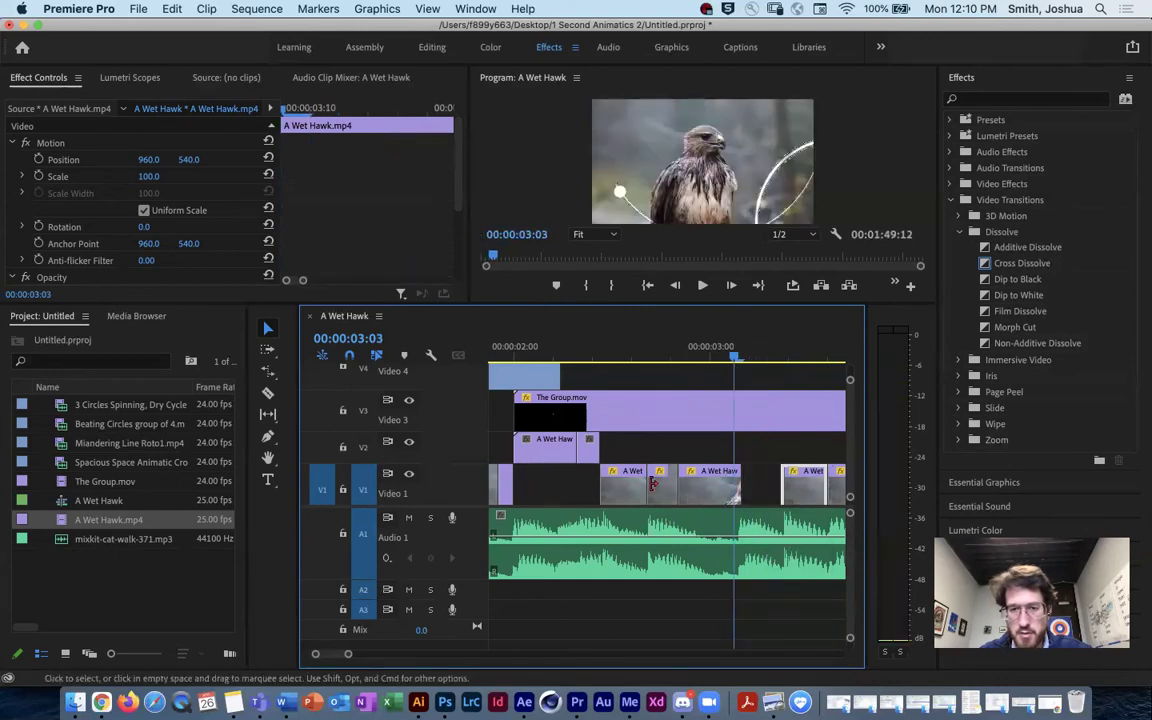
Duplicate the short V1 hawk clip onto V2 at about 00:00:03:04 and play the section from about 00:00:02:12.
{"action": "left_click", "coordinate": [676, 500]}
{"action": "left_click_drag", "start_coordinate": [662, 495], "coordinate": [762, 446]}
{"action": "left_click_drag", "start_coordinate": [735, 362], "coordinate": [604, 395]}
{"action": "key", "text": "space"}
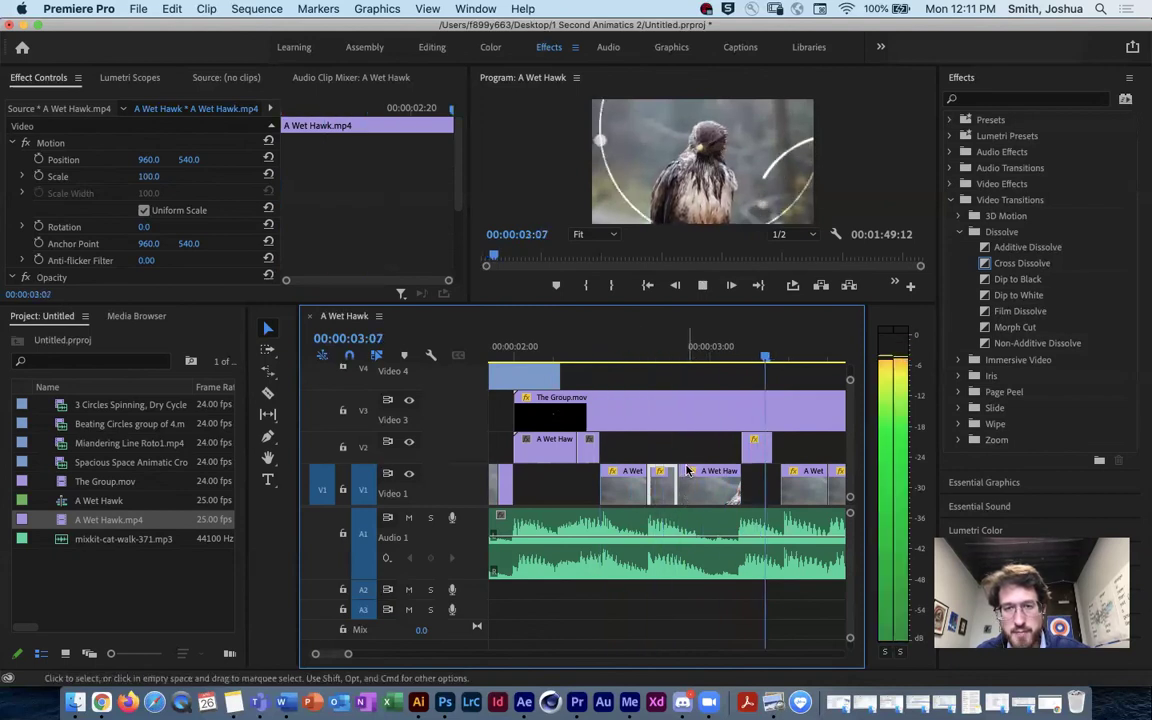
{"action": "key", "text": "space"}
Extend the reversed V1 clip to about 00:00:03:05, shift the V2 copy to start there, and replay from 00:00:02:12.
{"action": "left_click_drag", "start_coordinate": [767, 452], "coordinate": [747, 485]}
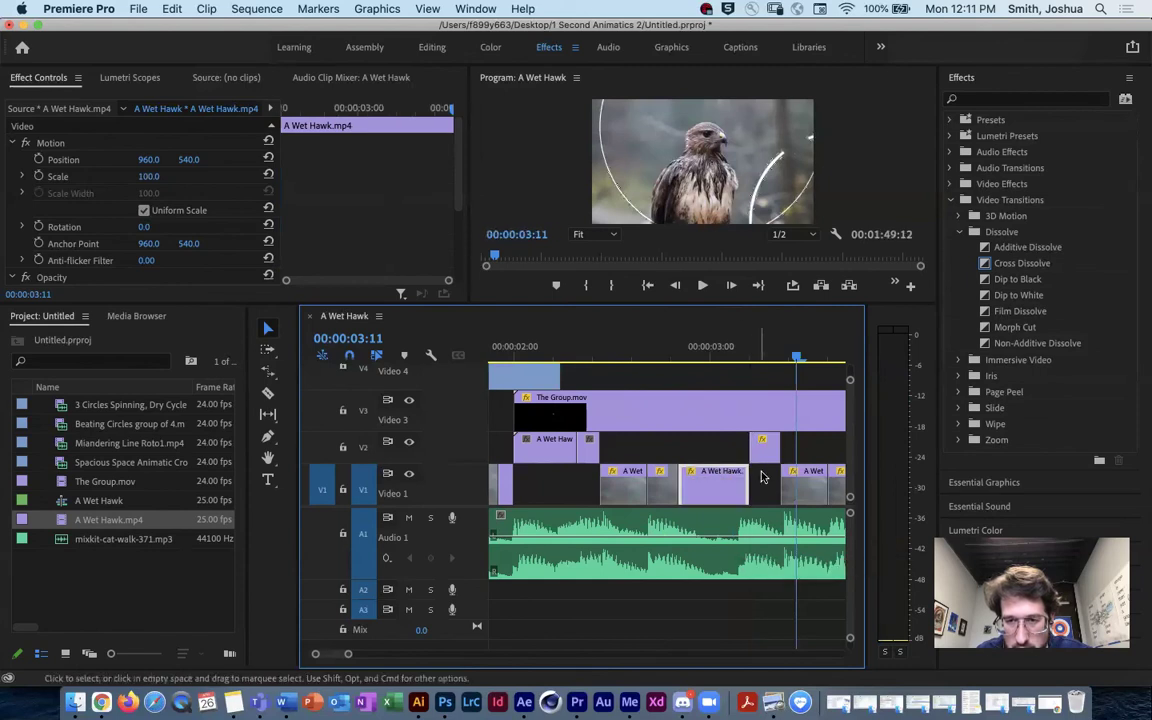
{"action": "left_click", "coordinate": [772, 358]}
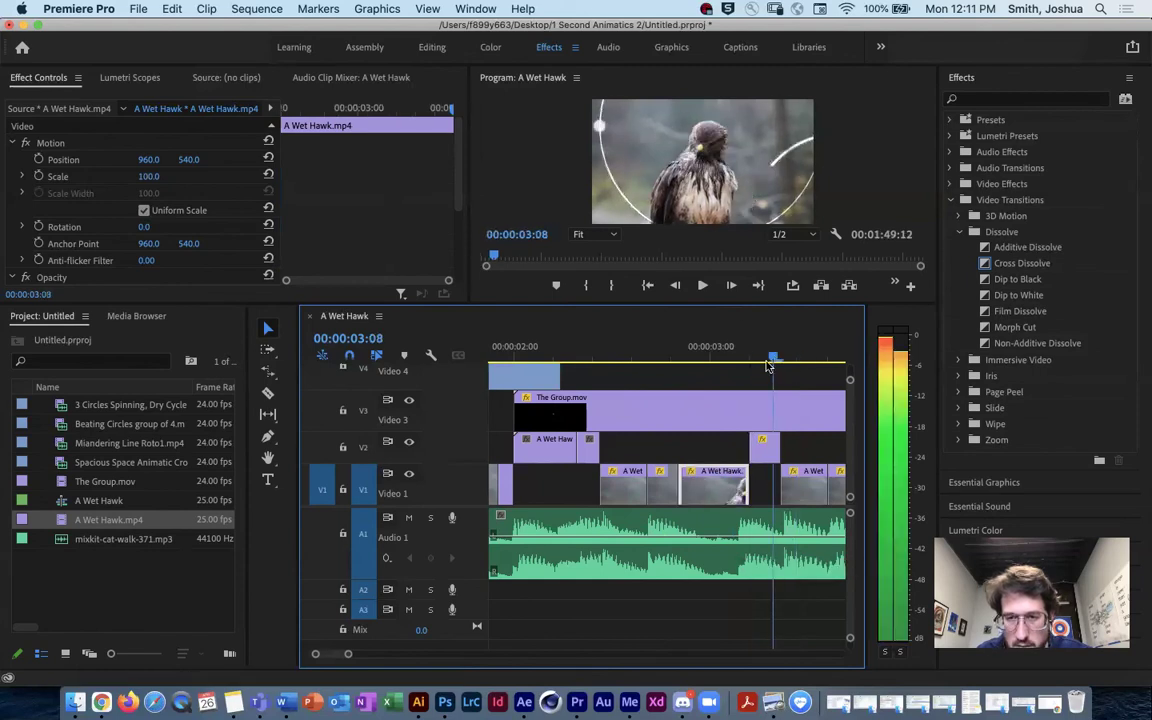
{"action": "left_click", "coordinate": [656, 358]}
{"action": "left_click", "coordinate": [609, 358]}
{"action": "key", "text": "space"}
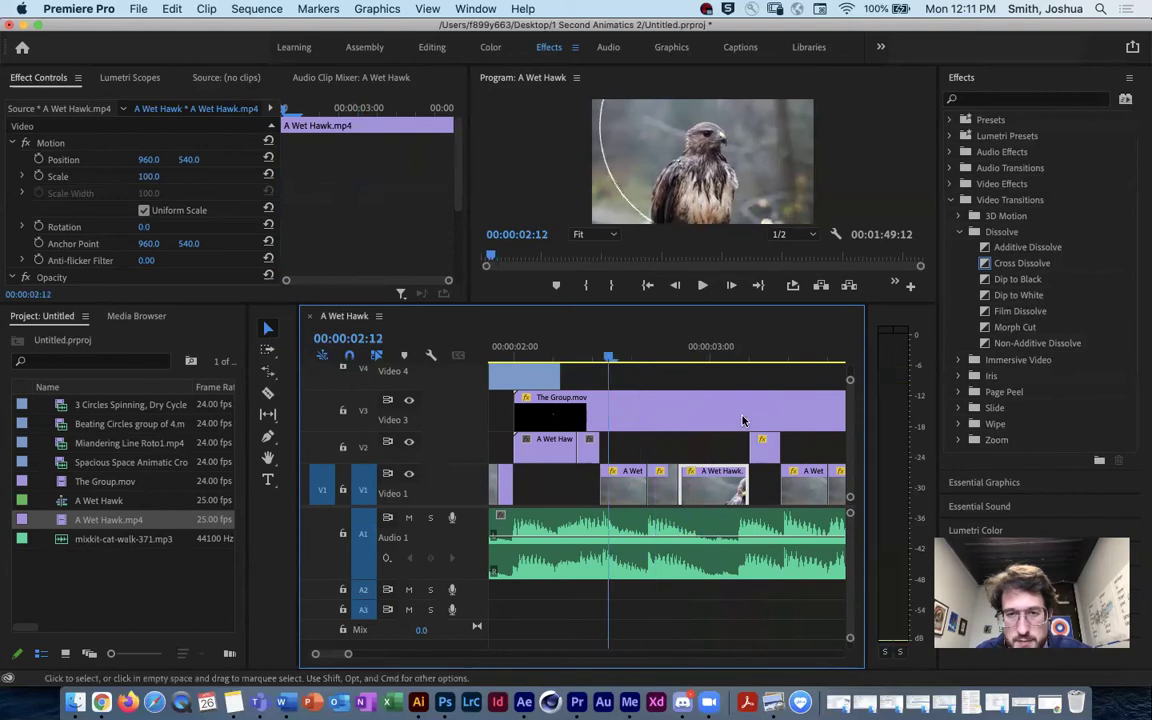
{"action": "key", "text": "space"}
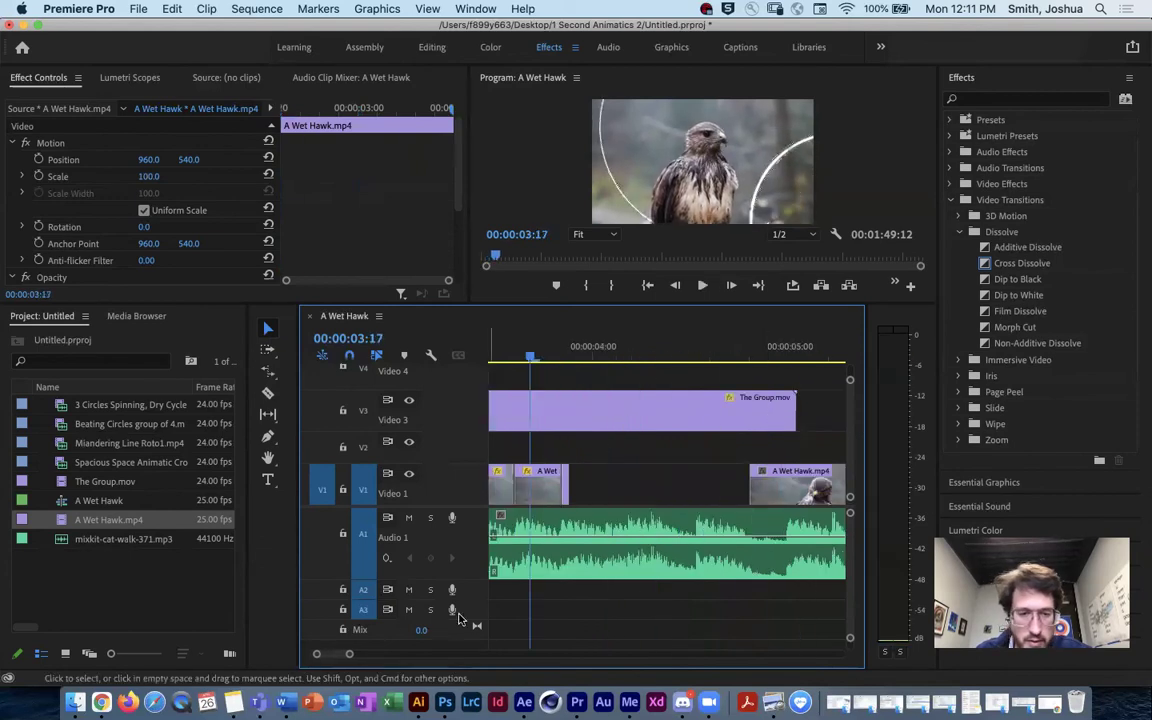
Move the group of V1 hawk clips after the V2 copy to start at about 00:00:03:15 and scrub the audio beats there.
{"action": "left_click_drag", "start_coordinate": [350, 653], "coordinate": [358, 653]}
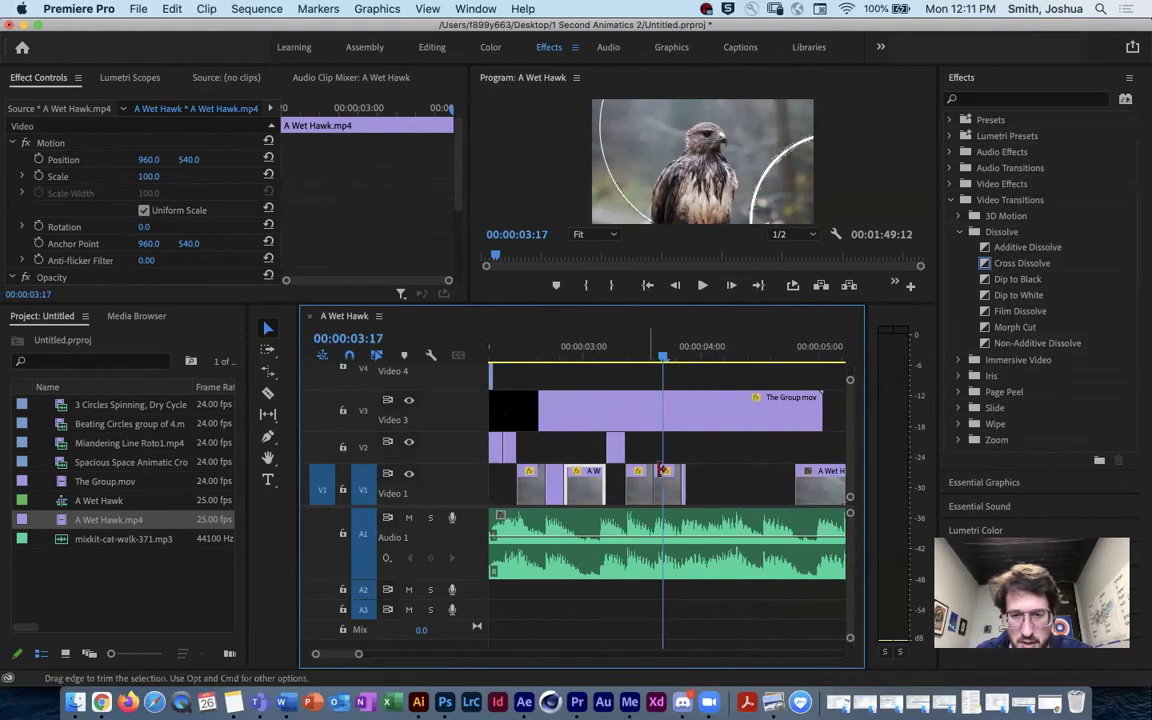
{"action": "left_click_drag", "start_coordinate": [617, 472], "coordinate": [672, 490]}
{"action": "mouse_move", "coordinate": [663, 357]}
{"action": "left_mouse_down"}
{"action": "mouse_move", "coordinate": [645, 358]}
{"action": "mouse_move", "coordinate": [686, 361]}
{"action": "mouse_move", "coordinate": [673, 369]}
{"action": "left_mouse_up"}
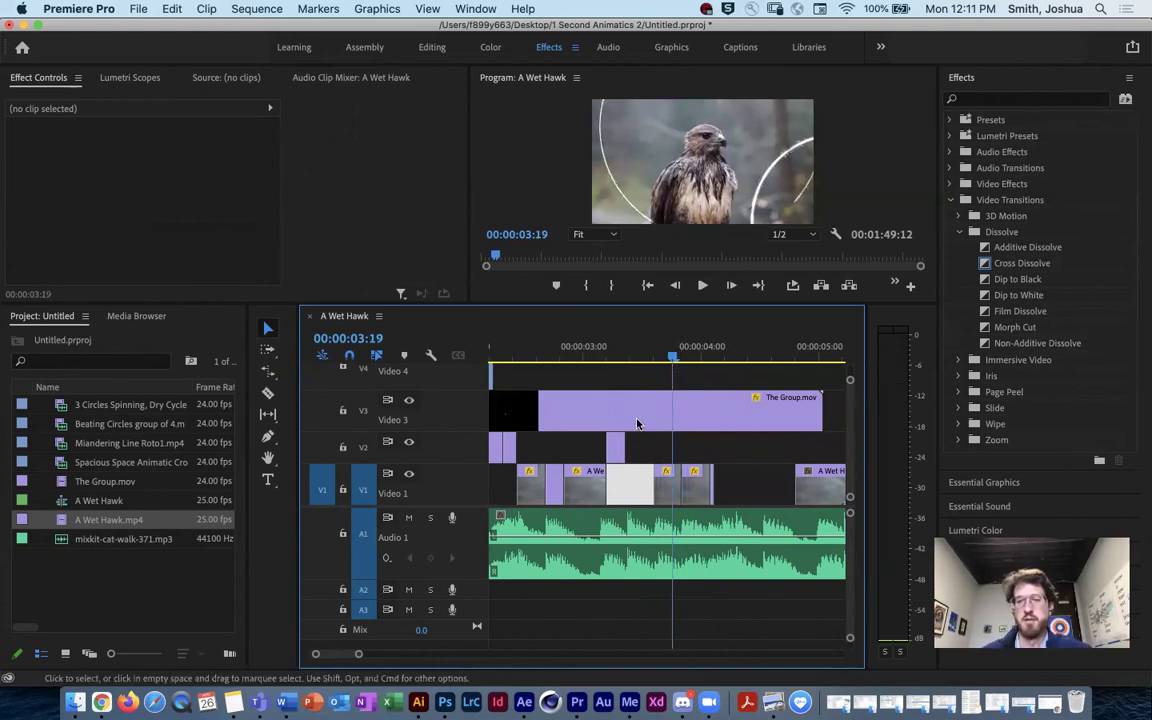
{"action": "left_click_drag", "start_coordinate": [672, 360], "coordinate": [668, 359]}
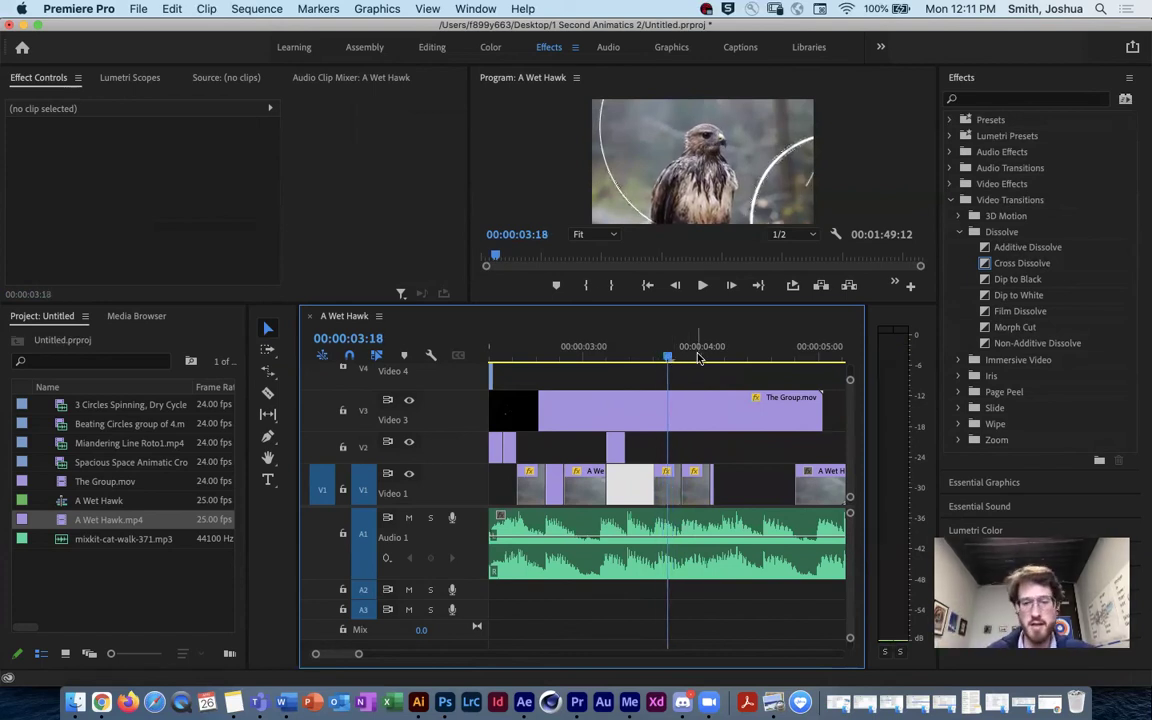
{"action": "mouse_move", "coordinate": [668, 359]}
{"action": "left_mouse_down"}
{"action": "mouse_move", "coordinate": [689, 359]}
{"action": "mouse_move", "coordinate": [676, 362]}
{"action": "left_mouse_up"}
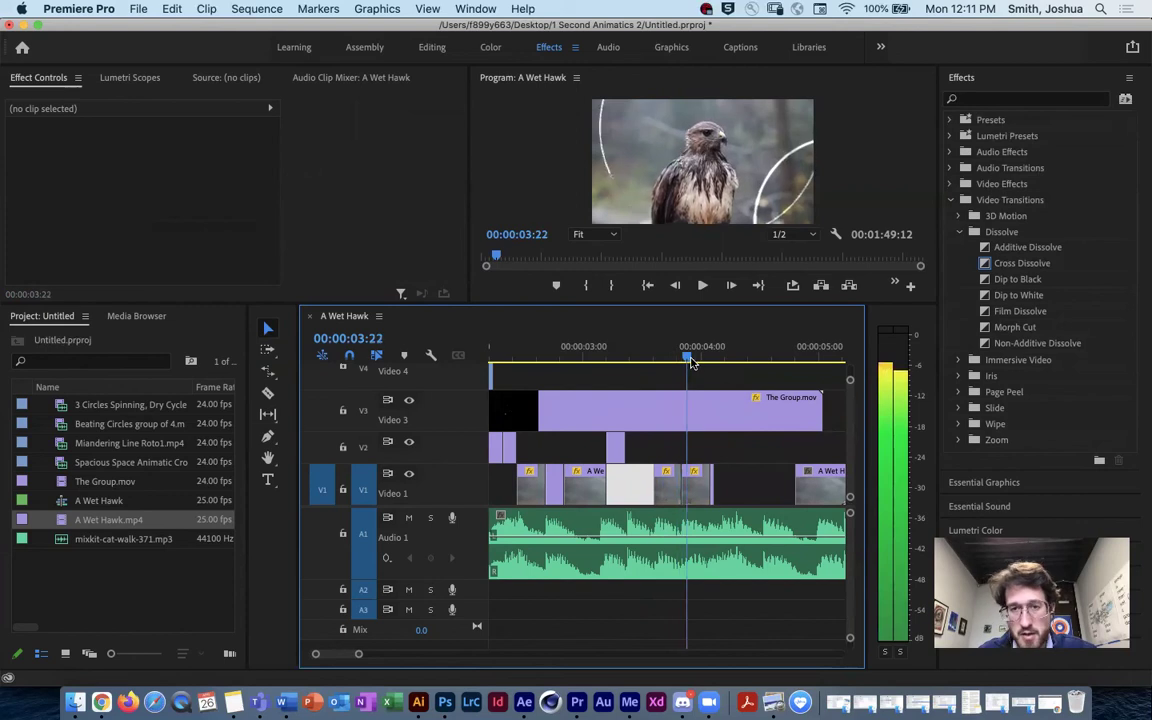
{"action": "left_click", "coordinate": [629, 403]}
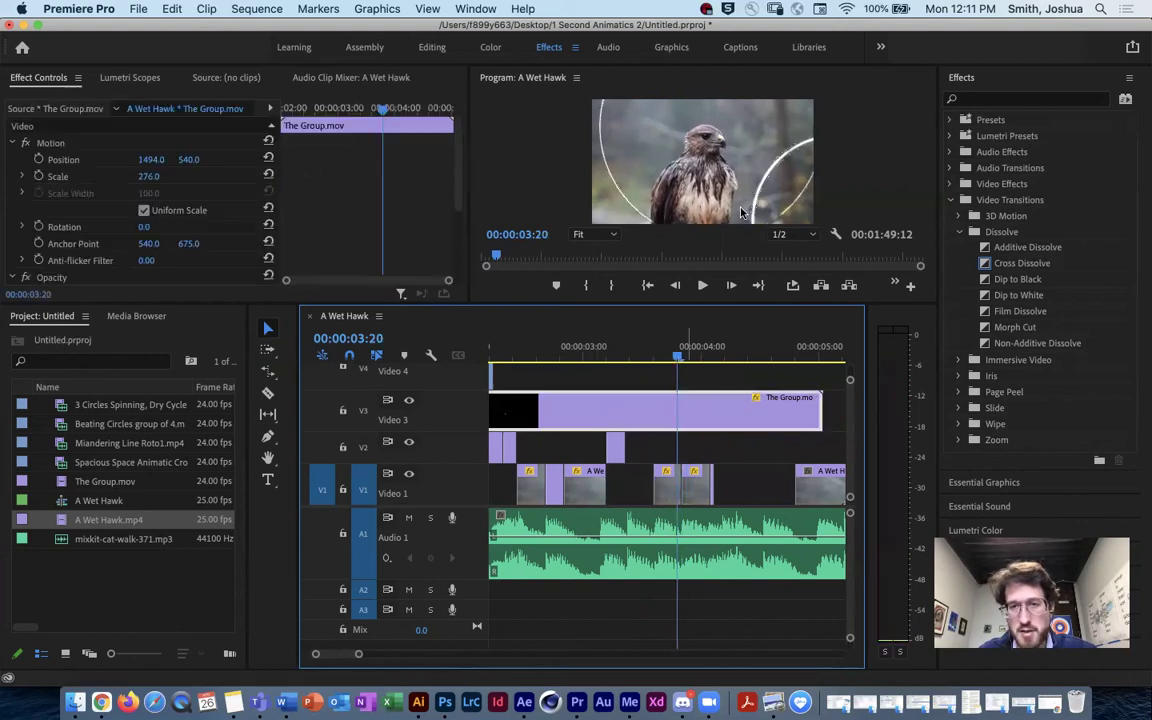
Try to apply a Cross Dissolve at the cut between the two short V1 hawk clips at about 00:00:03:21.
{"action": "left_click_drag", "start_coordinate": [677, 358], "coordinate": [683, 358]}
{"action": "left_click", "coordinate": [672, 493]}
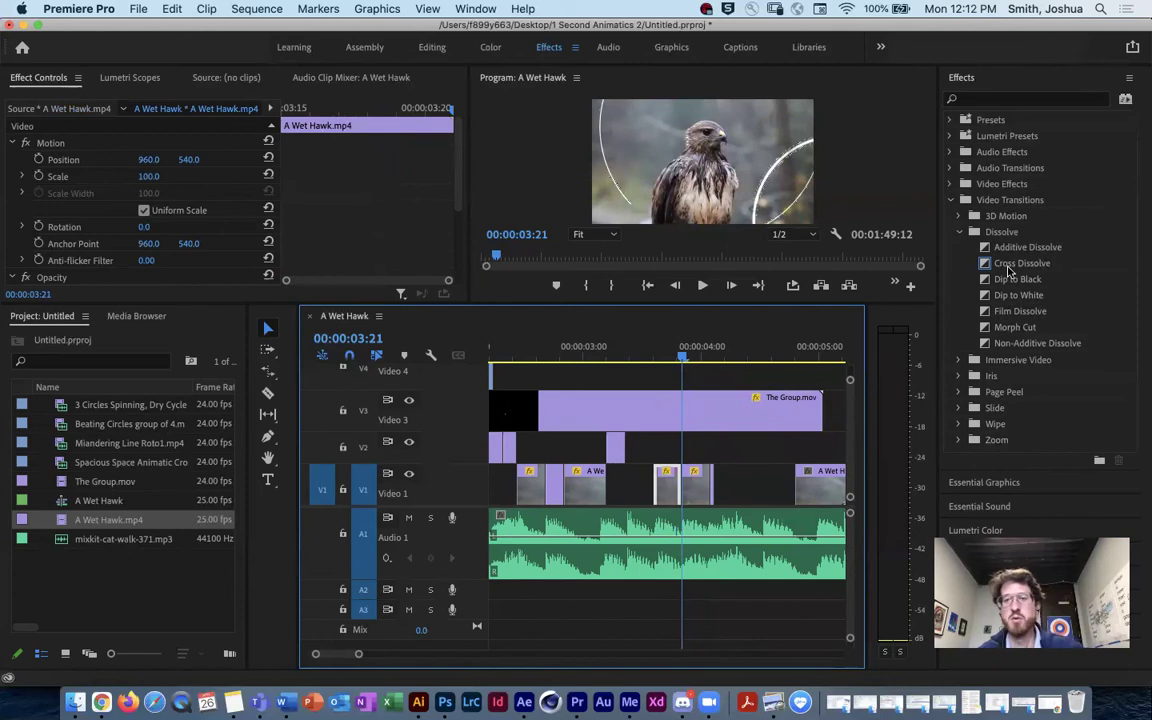
{"action": "left_click_drag", "start_coordinate": [998, 265], "coordinate": [697, 488]}
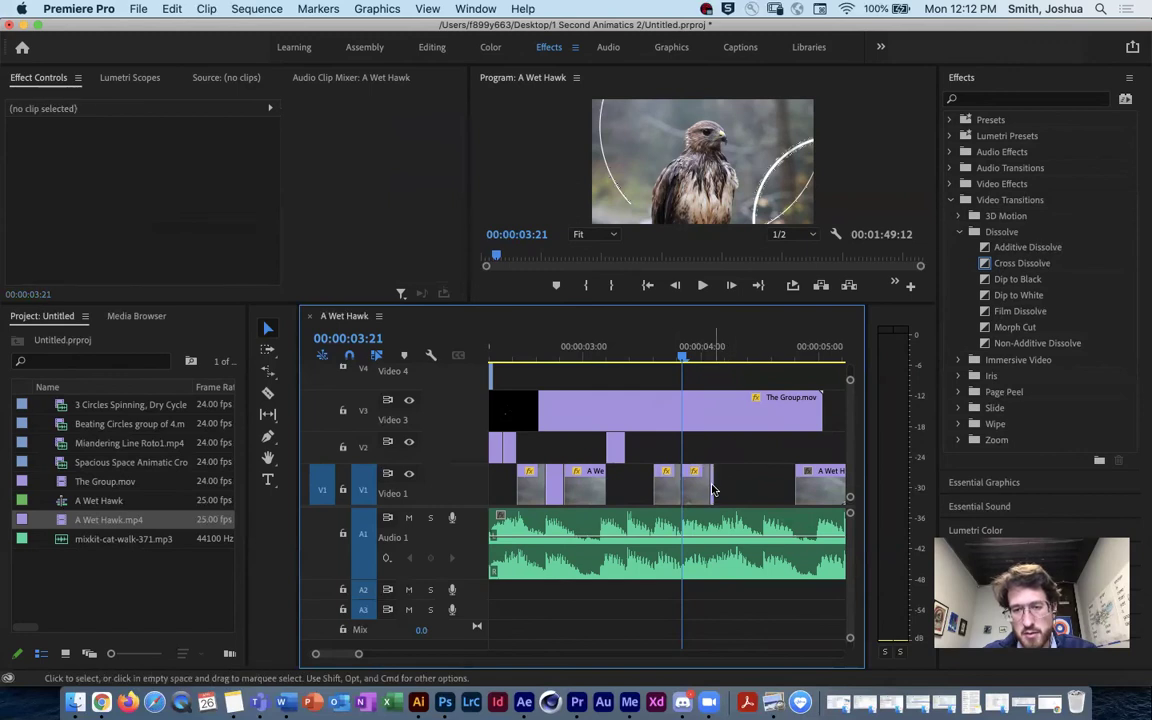
Delete the sliver clip at about 00:00:04:02 and extend the two adjoining V1 hawk clips outward to about 00:00:03:09 and 00:00:04:13.
{"action": "left_click", "coordinate": [710, 489]}
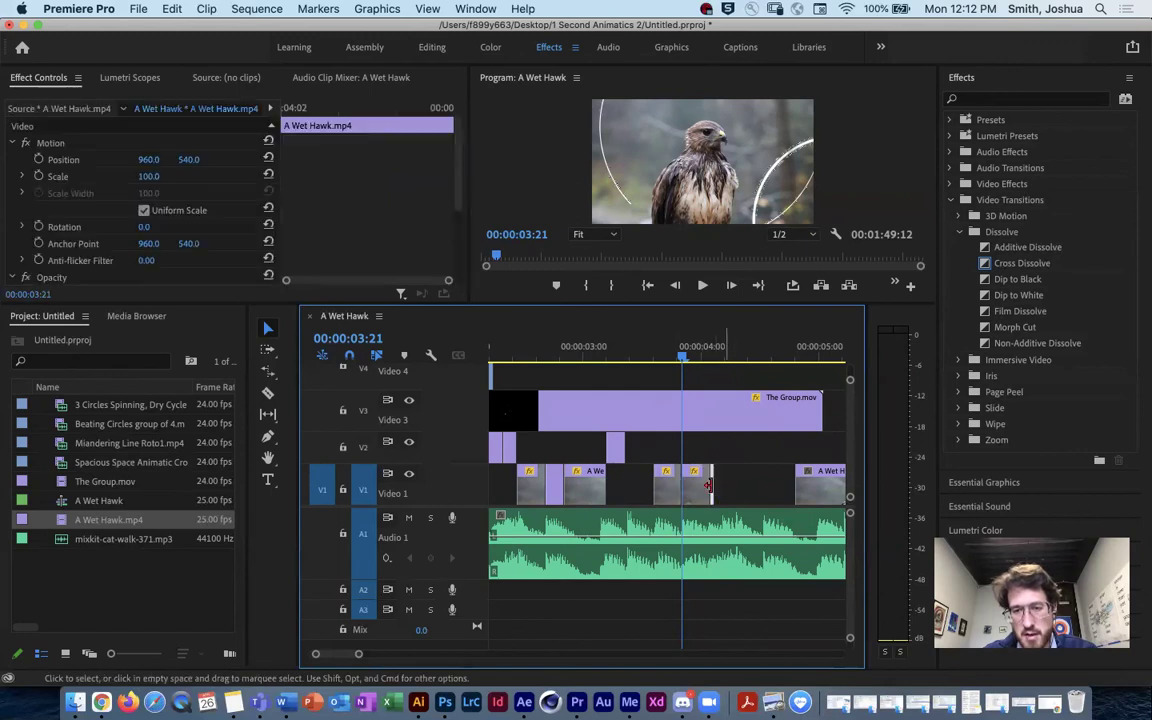
{"action": "left_click", "coordinate": [736, 489]}
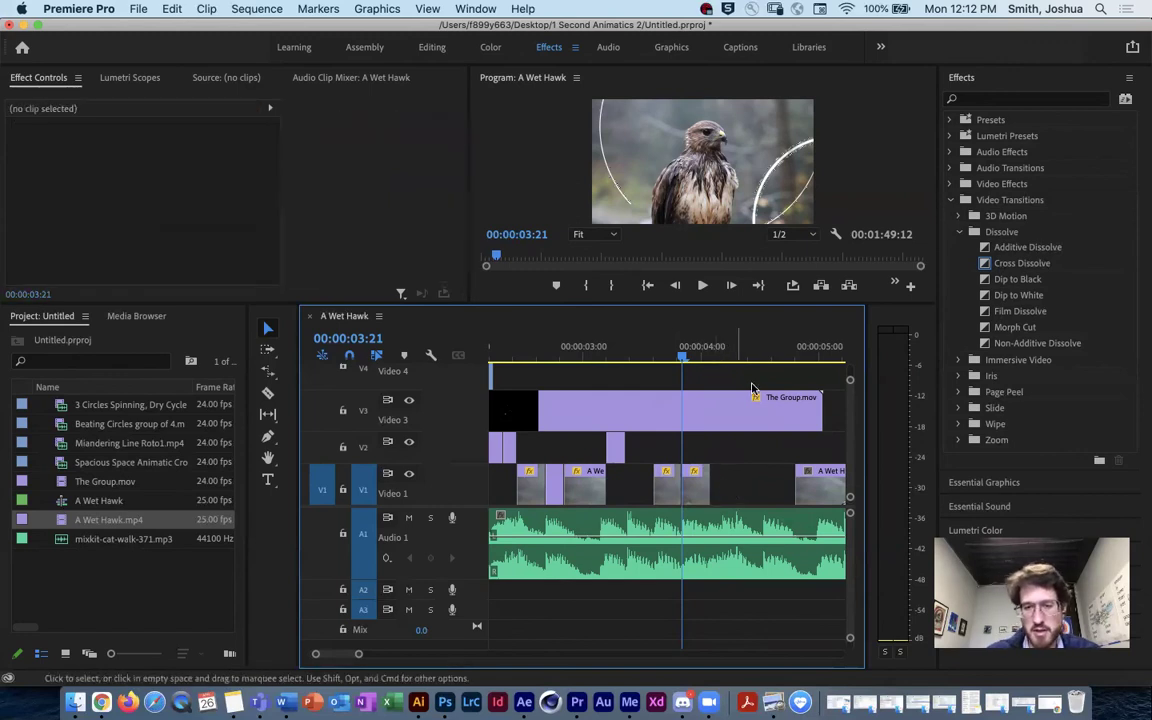
{"action": "left_click_drag", "start_coordinate": [709, 488], "coordinate": [760, 488]}
{"action": "left_click_drag", "start_coordinate": [657, 487], "coordinate": [562, 488]}
{"action": "mouse_move", "coordinate": [682, 358]}
{"action": "left_mouse_down"}
{"action": "mouse_move", "coordinate": [653, 358]}
{"action": "mouse_move", "coordinate": [686, 358]}
{"action": "left_mouse_up"}
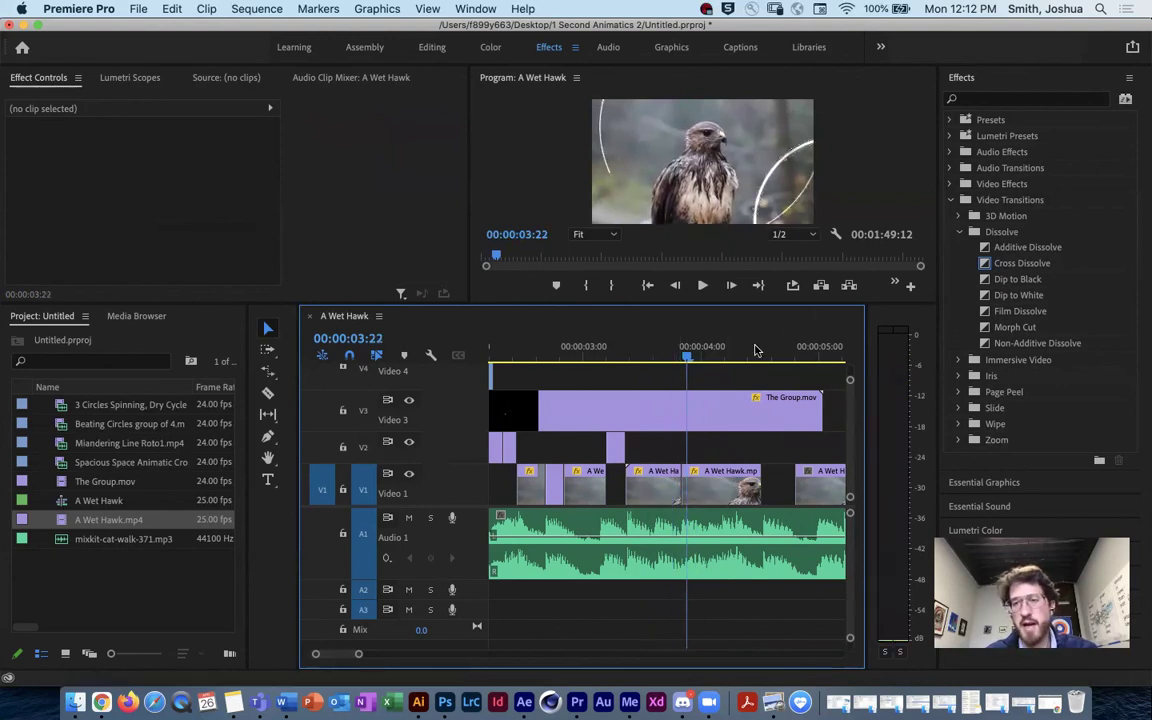
{"action": "left_click_drag", "start_coordinate": [688, 357], "coordinate": [668, 357]}
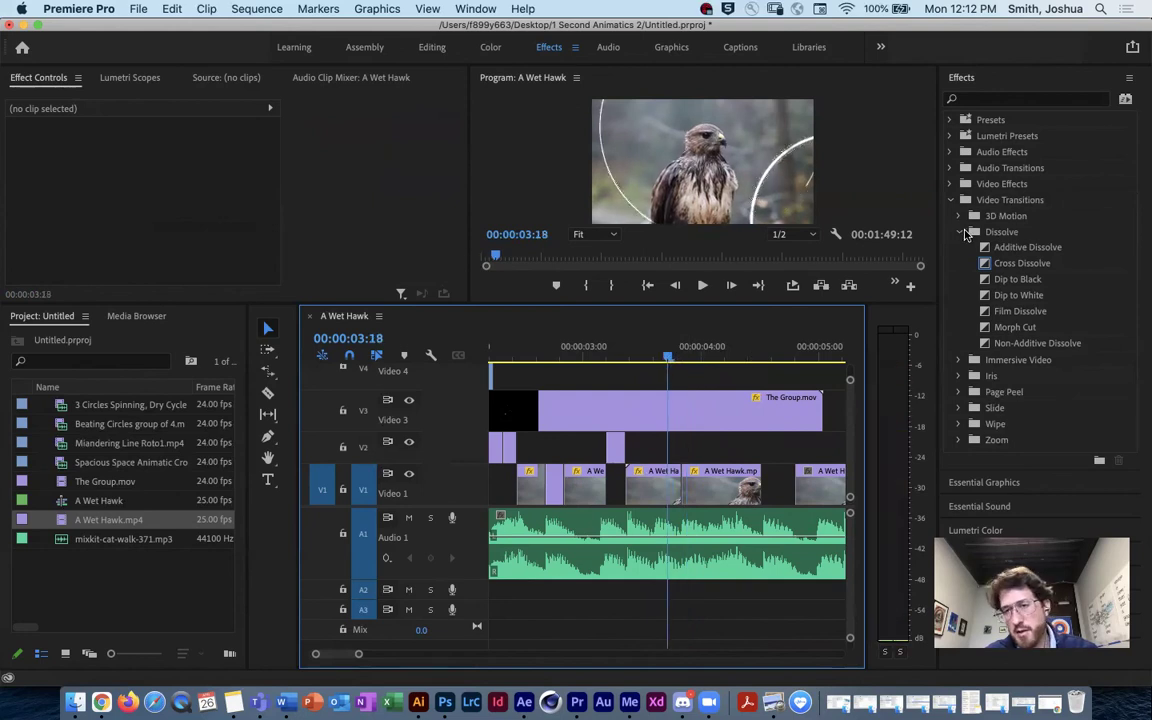
Apply the Cross Dissolve video transition to the cut between the two extended V1 hawk clips at about 00:00:03:21.
{"action": "left_click", "coordinate": [959, 236]}
{"action": "left_click", "coordinate": [950, 202]}
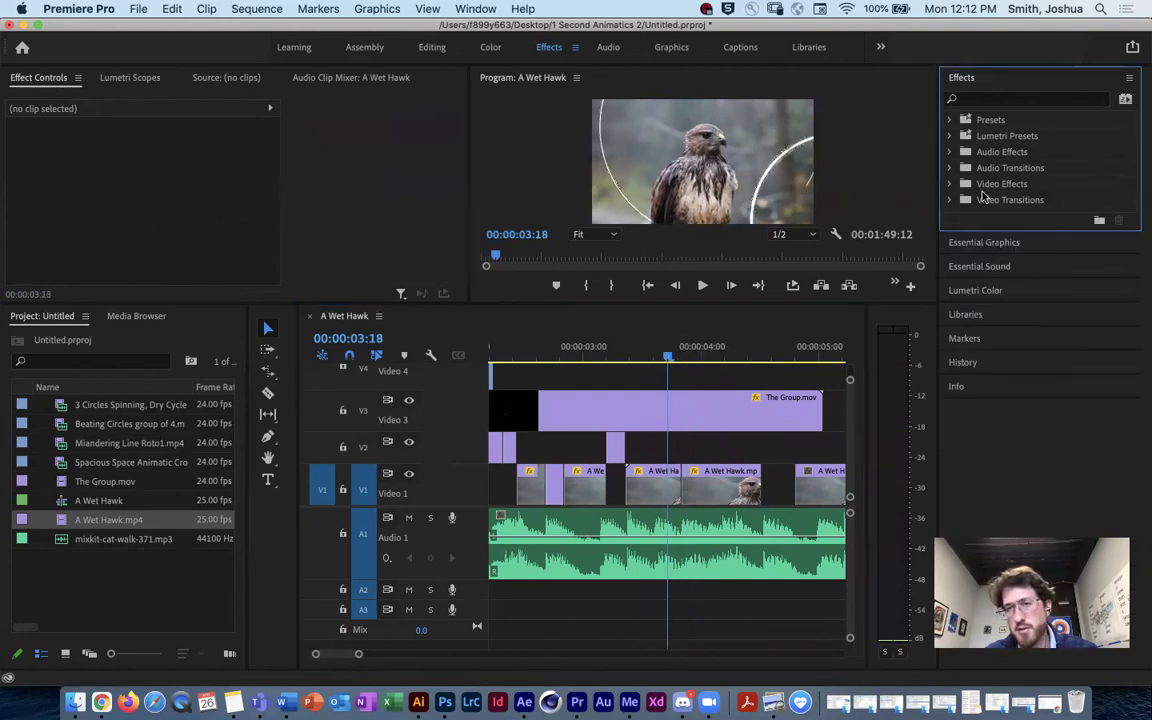
{"action": "left_click", "coordinate": [951, 201]}
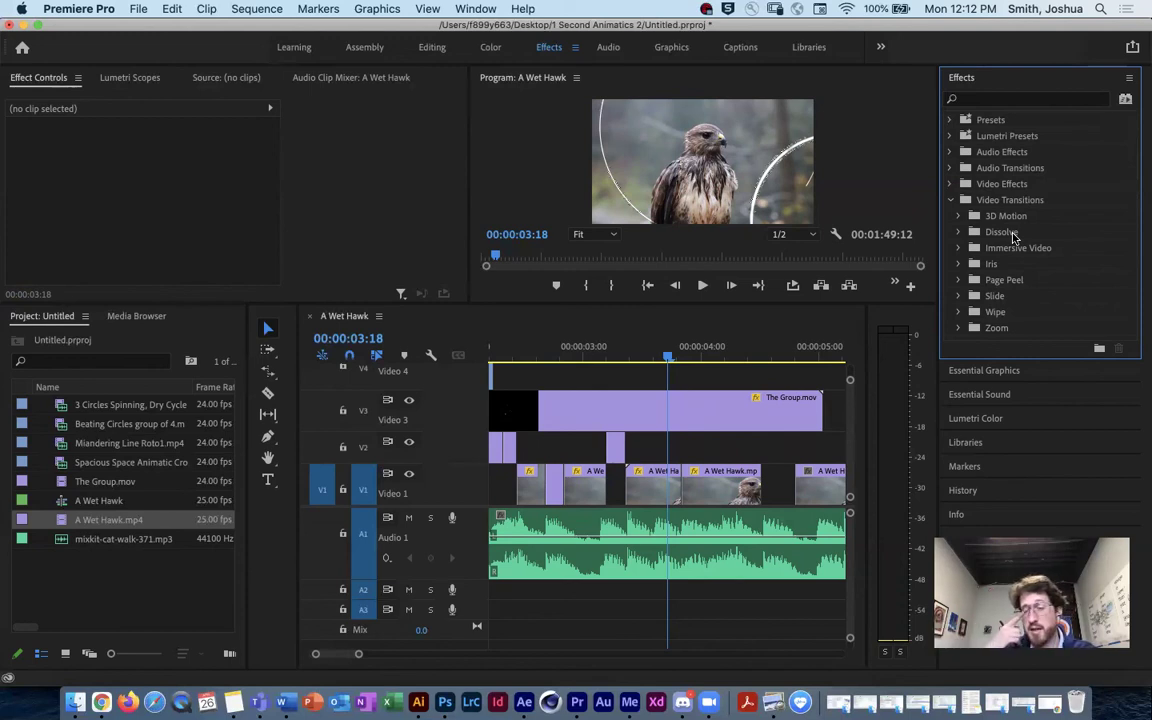
{"action": "left_click", "coordinate": [958, 232]}
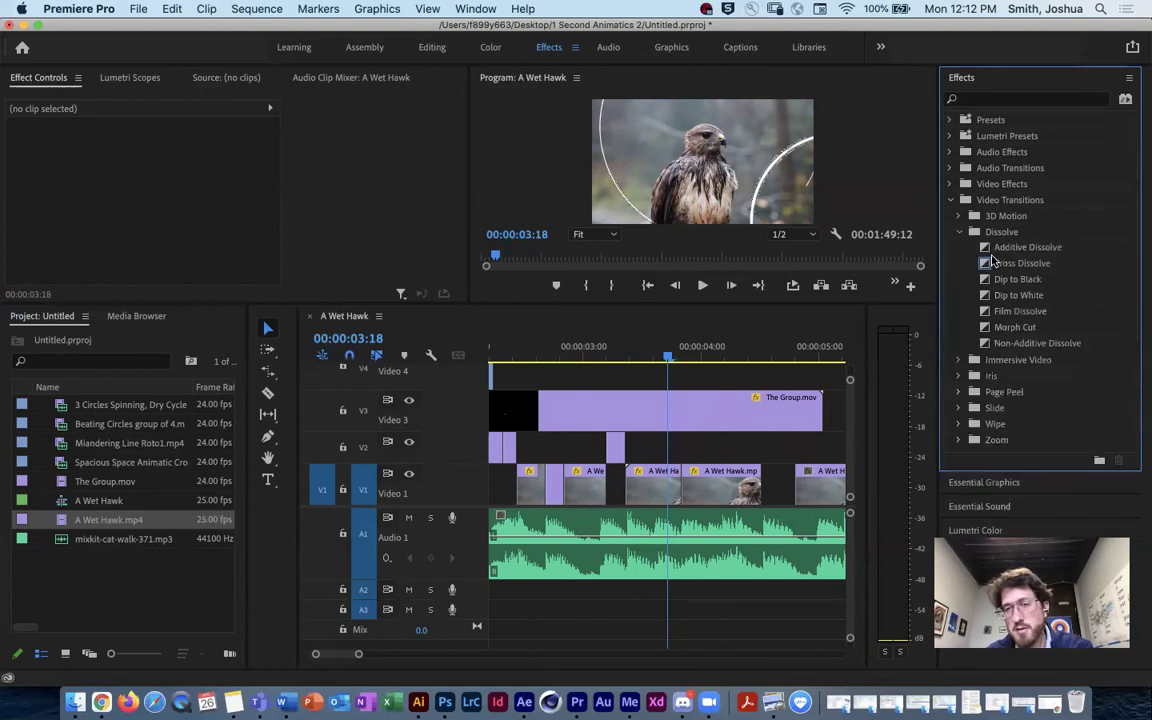
{"action": "left_click", "coordinate": [675, 362]}
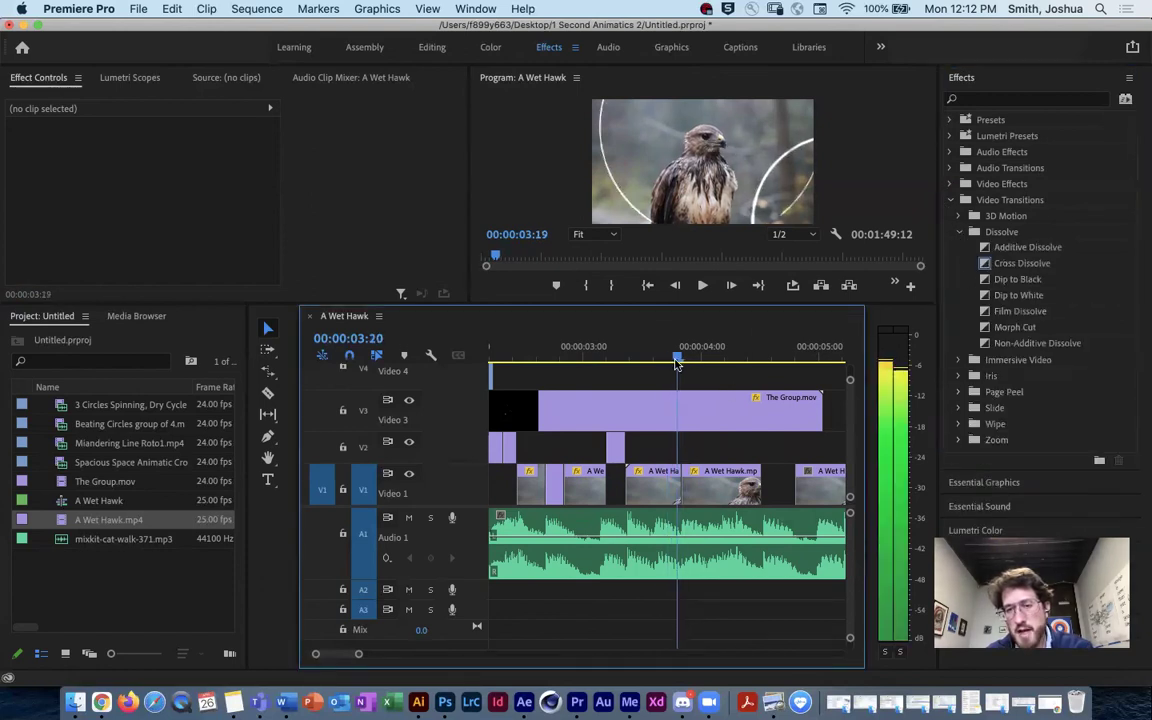
{"action": "left_click_drag", "start_coordinate": [661, 452], "coordinate": [705, 485]}
{"action": "left_click_drag", "start_coordinate": [986, 263], "coordinate": [687, 493]}
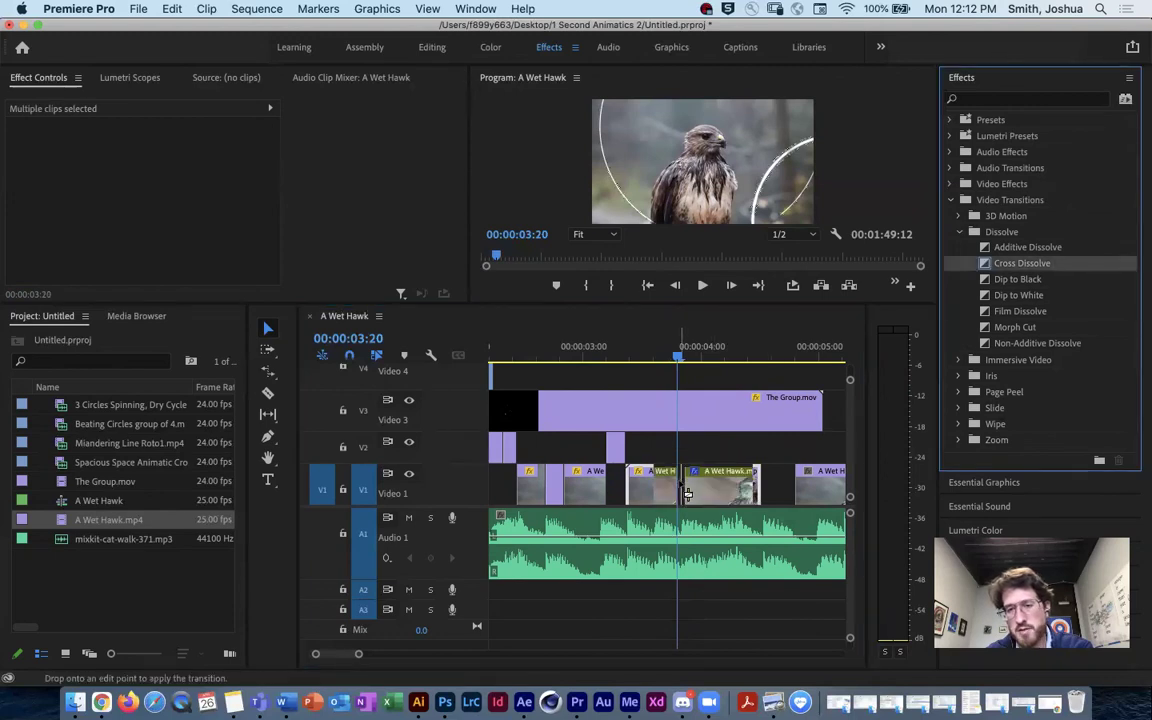
{"action": "left_click_drag", "start_coordinate": [677, 487], "coordinate": [678, 488]}
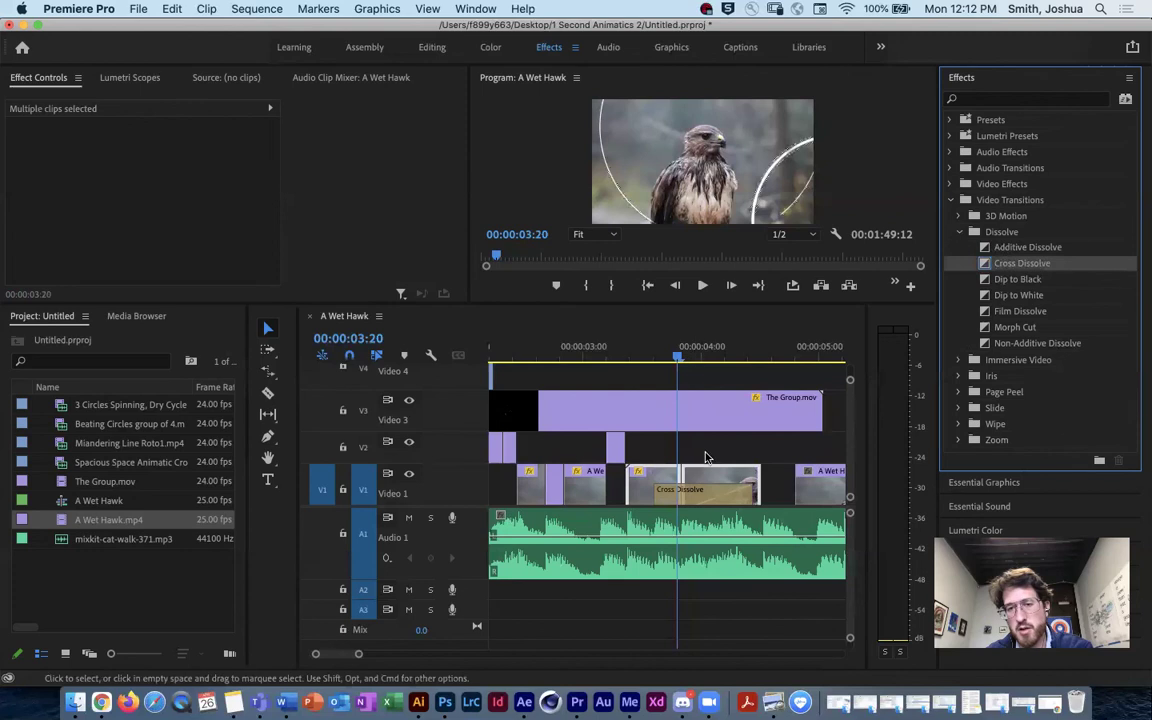
Inspect the dissolving hawk frame at 00:00:03:20 in the enlarged program monitor, and restore the workspace view.
{"action": "mouse_move", "coordinate": [679, 359]}
{"action": "left_mouse_down"}
{"action": "mouse_move", "coordinate": [656, 360]}
{"action": "mouse_move", "coordinate": [734, 366]}
{"action": "mouse_move", "coordinate": [678, 361]}
{"action": "left_mouse_up"}
{"action": "key", "text": "grave"}
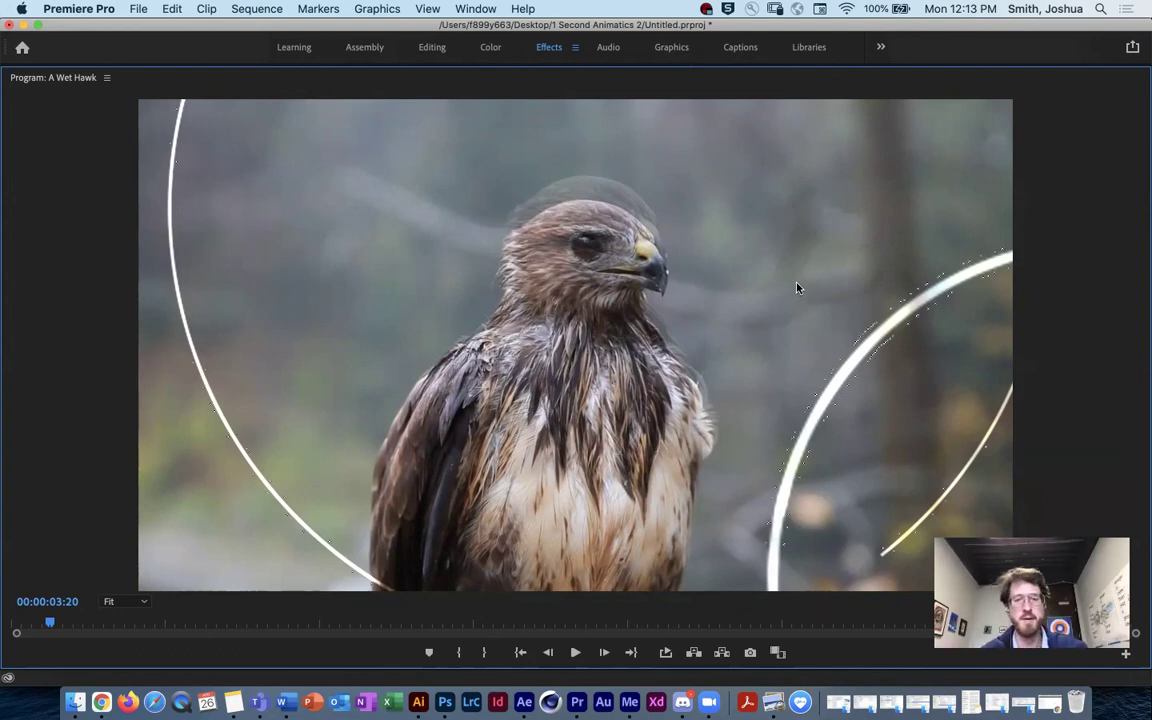
{"action": "key", "text": "grave"}
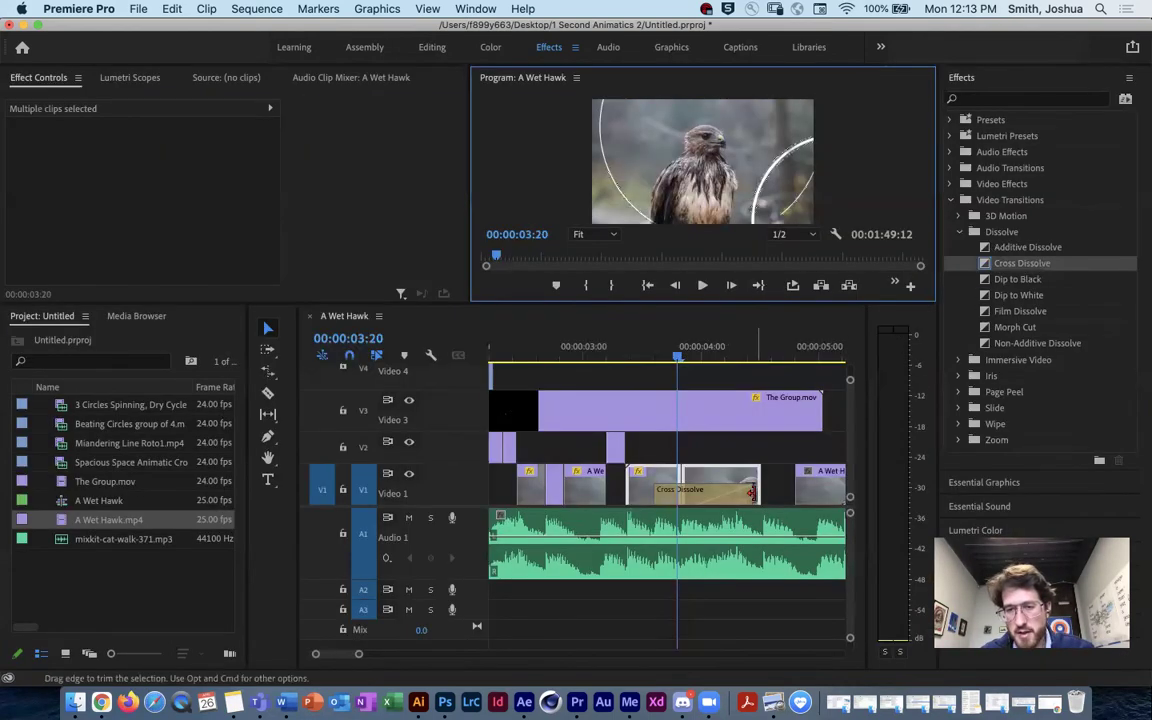
Shorten the Cross Dissolve between the V1 hawk clips to 9 frames, and delete the transition.
{"action": "left_click_drag", "start_coordinate": [753, 497], "coordinate": [700, 497]}
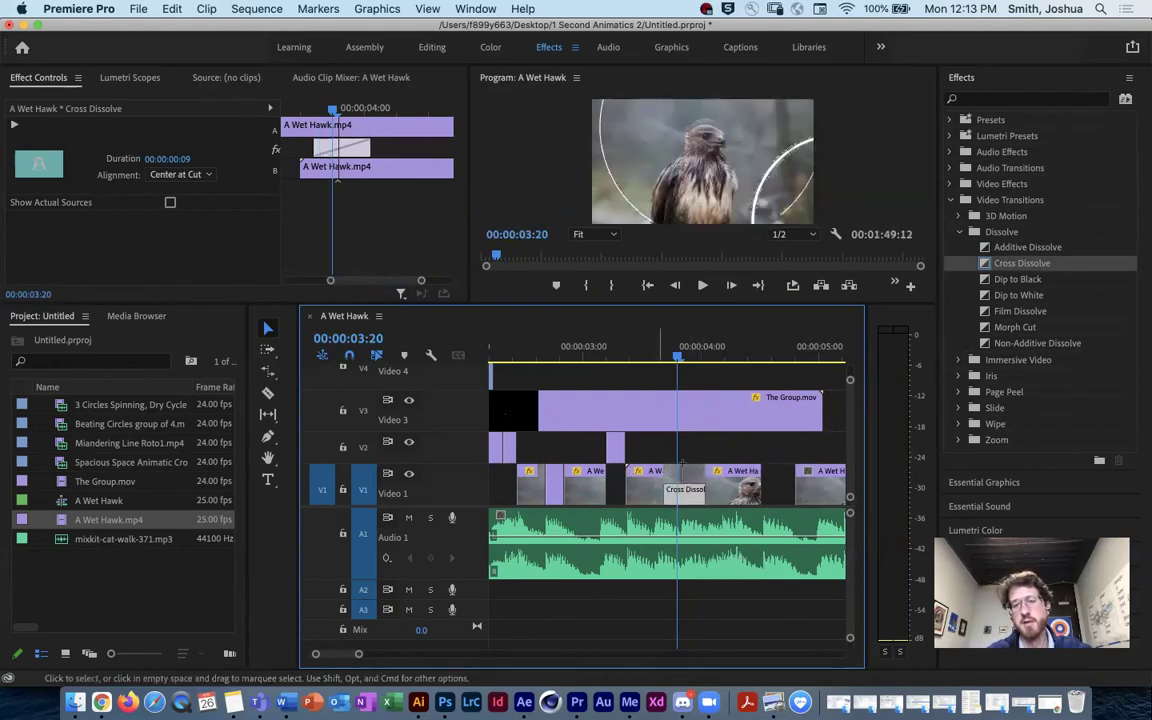
{"action": "left_click", "coordinate": [682, 460]}
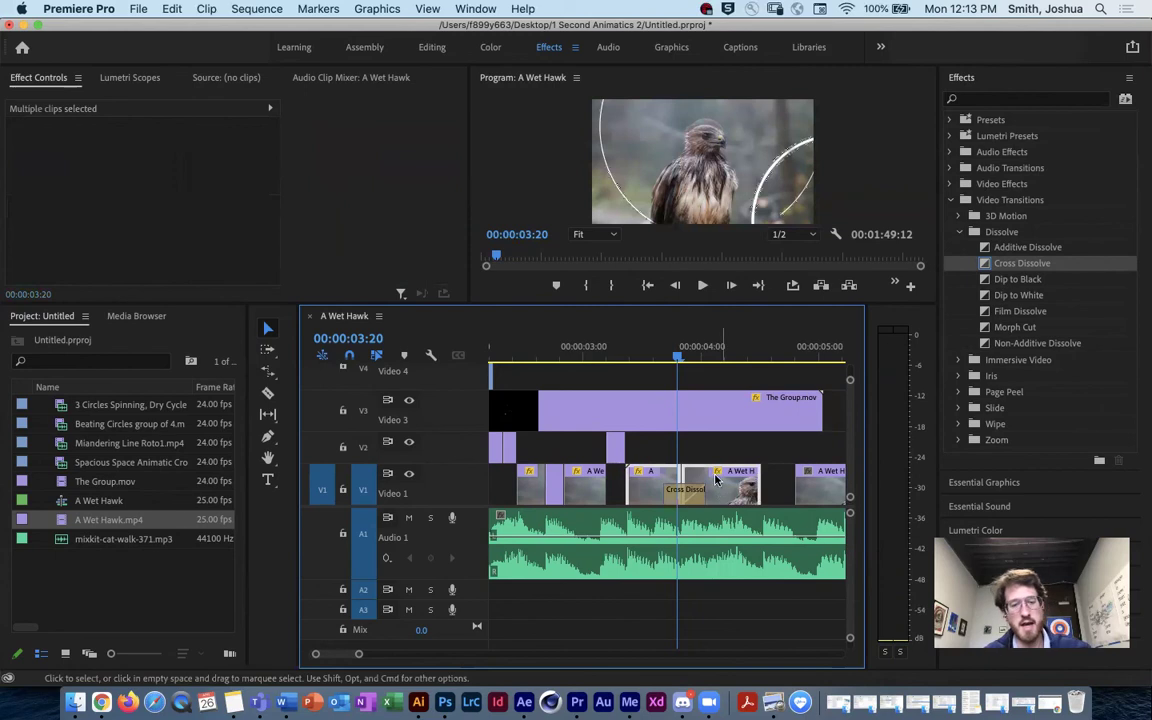
{"action": "left_click", "coordinate": [679, 497]}
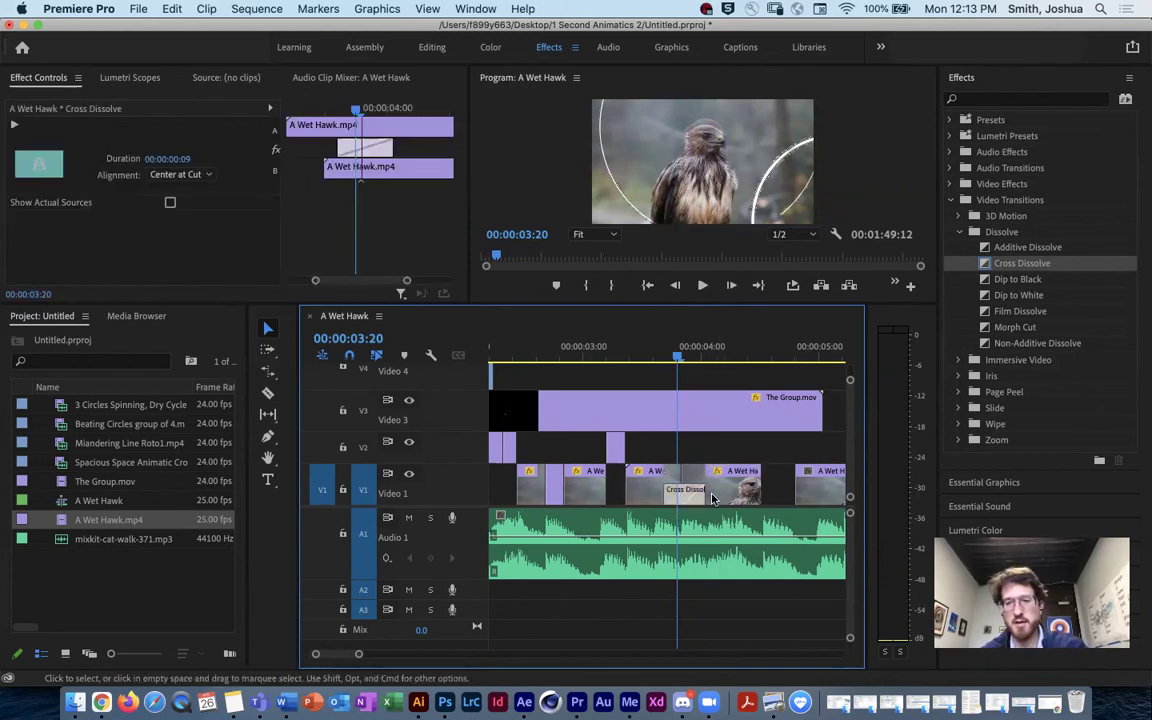
{"action": "key", "text": "Delete"}
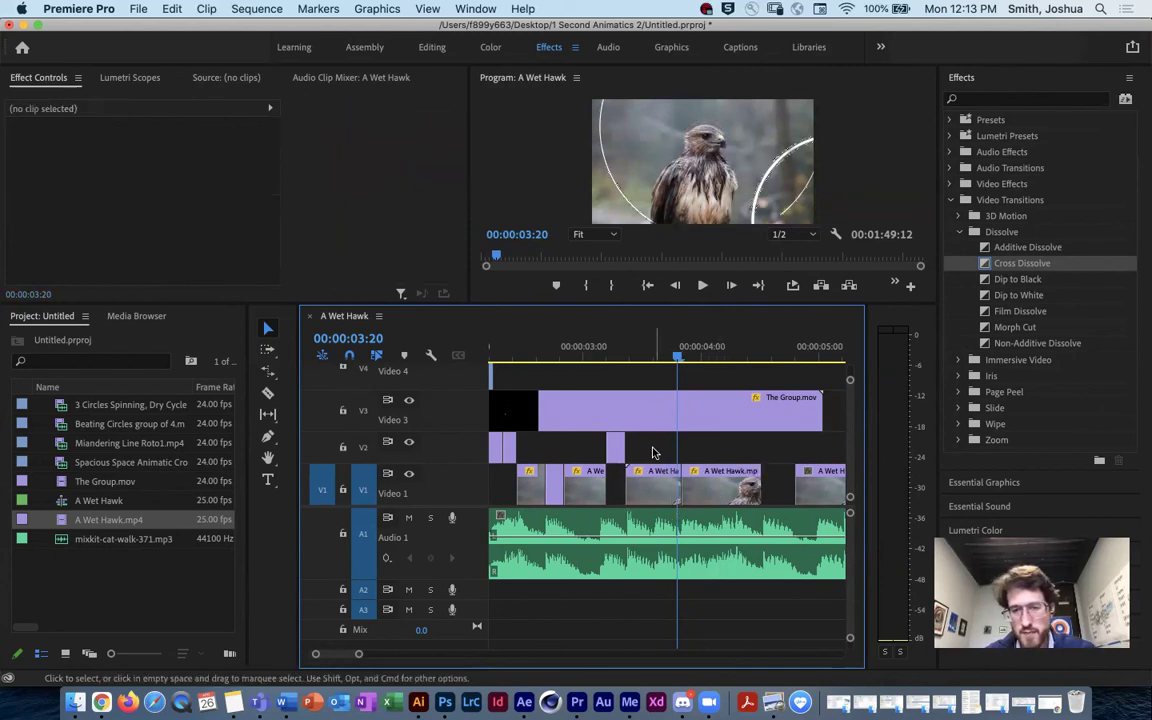
Reapply the Cross Dissolve to the cut between the two V1 hawk clips and trim it to 9 frames.
{"action": "left_click_drag", "start_coordinate": [652, 453], "coordinate": [722, 487]}
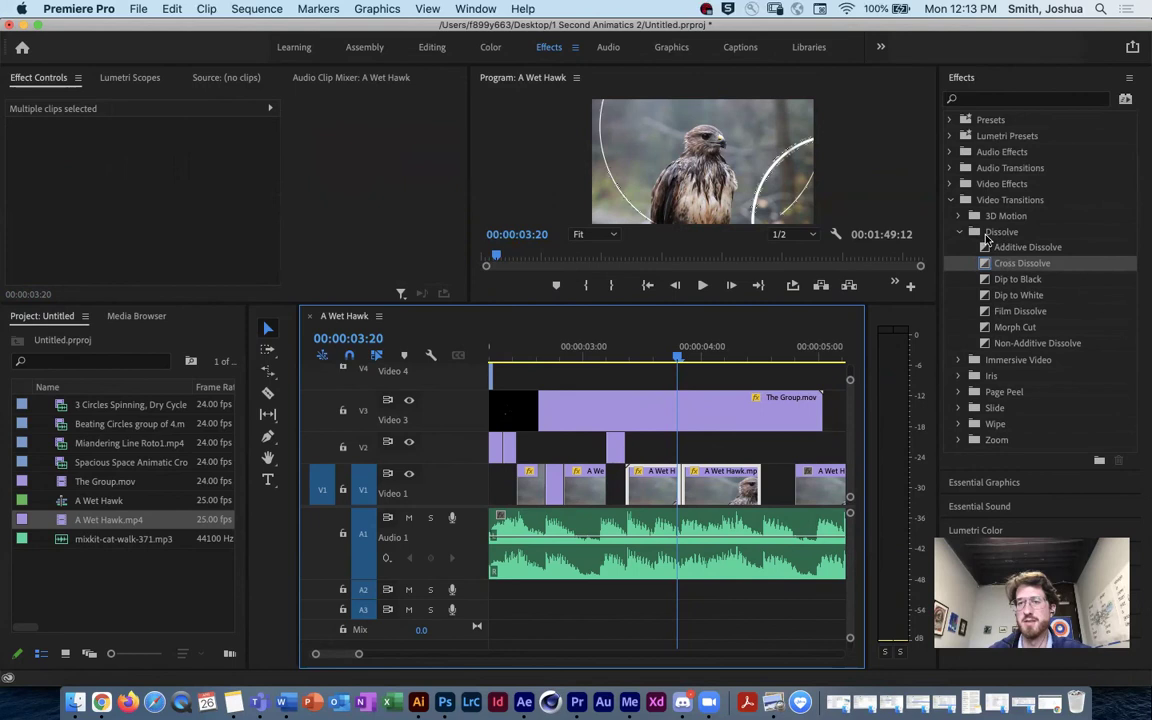
{"action": "left_click_drag", "start_coordinate": [992, 266], "coordinate": [681, 489]}
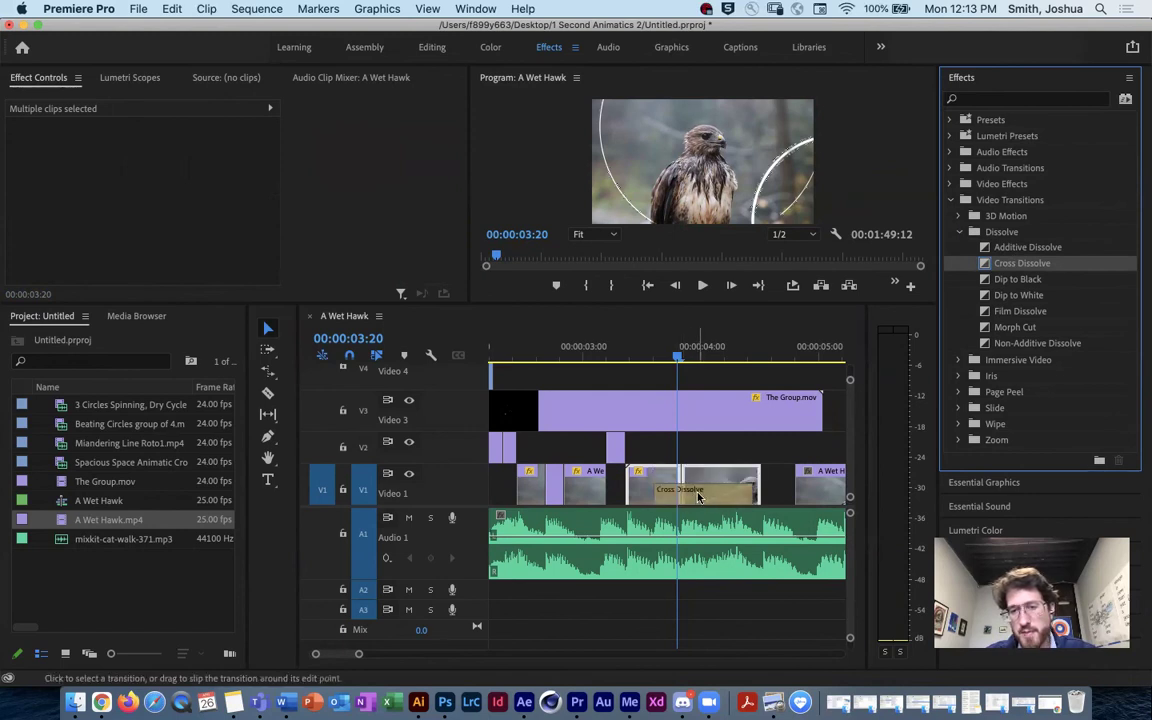
{"action": "left_click", "coordinate": [698, 497]}
{"action": "left_click_drag", "start_coordinate": [655, 360], "coordinate": [677, 361]}
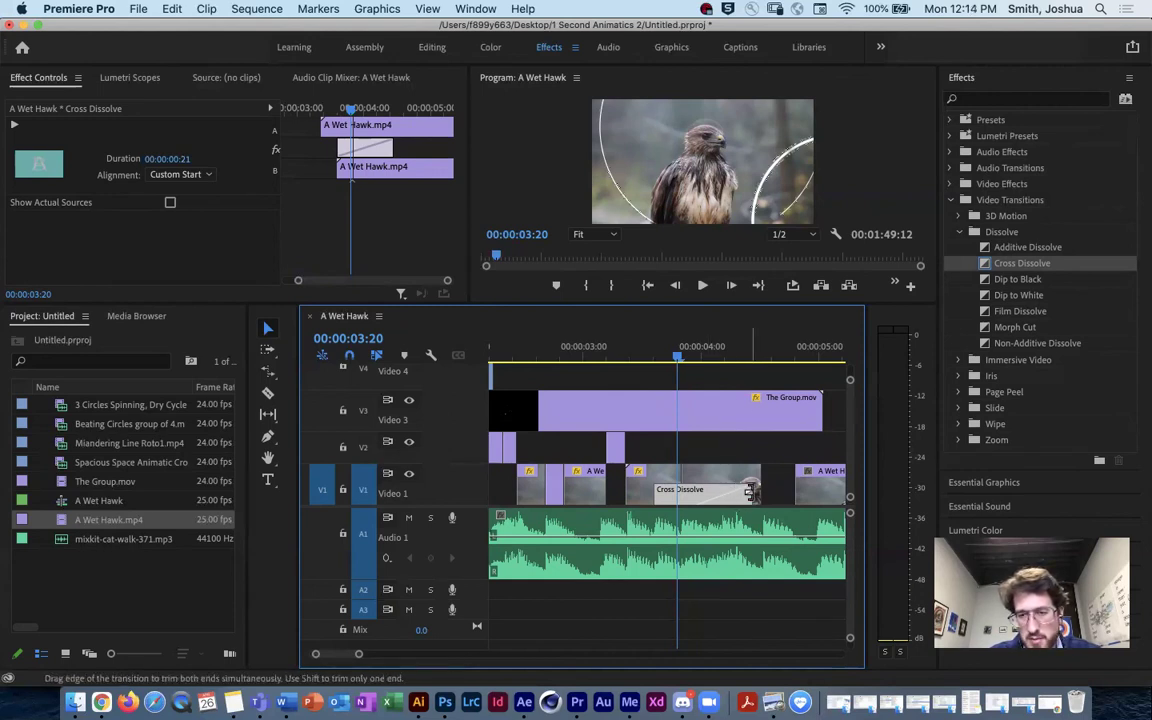
{"action": "left_click_drag", "start_coordinate": [751, 490], "coordinate": [694, 499]}
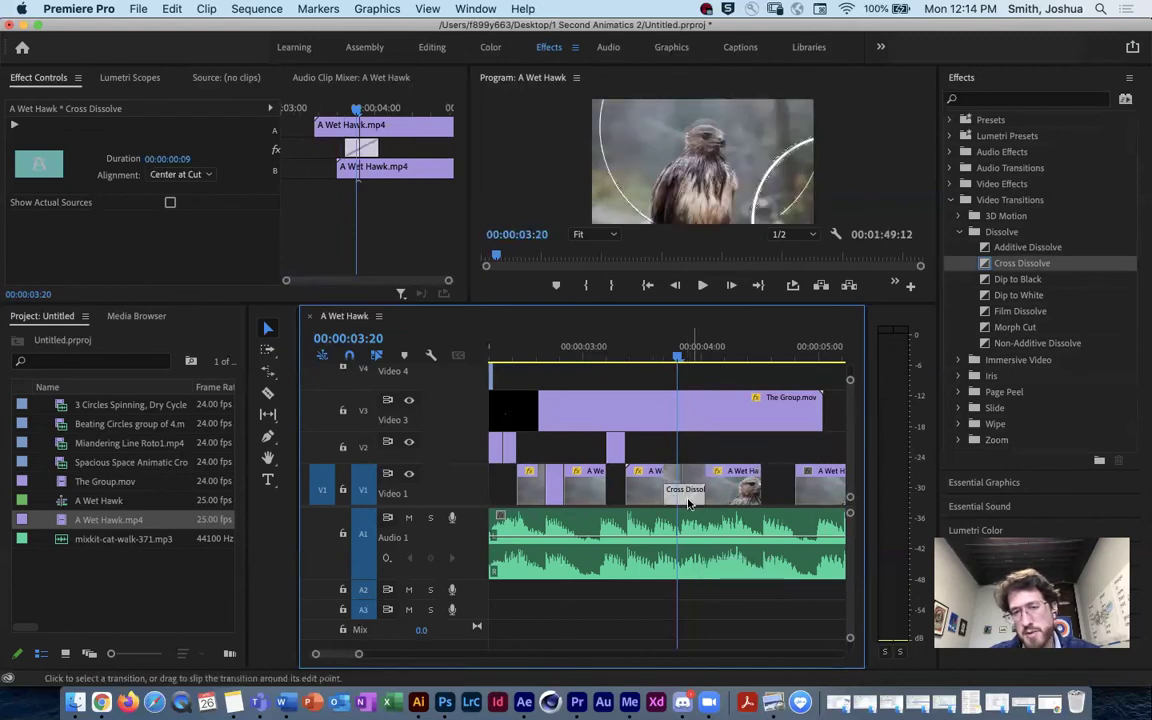
Scrub through the 9-frame dissolve between about 00:00:03:17 and 00:00:04:00, and remove the transition from the cut.
{"action": "left_click", "coordinate": [698, 491]}
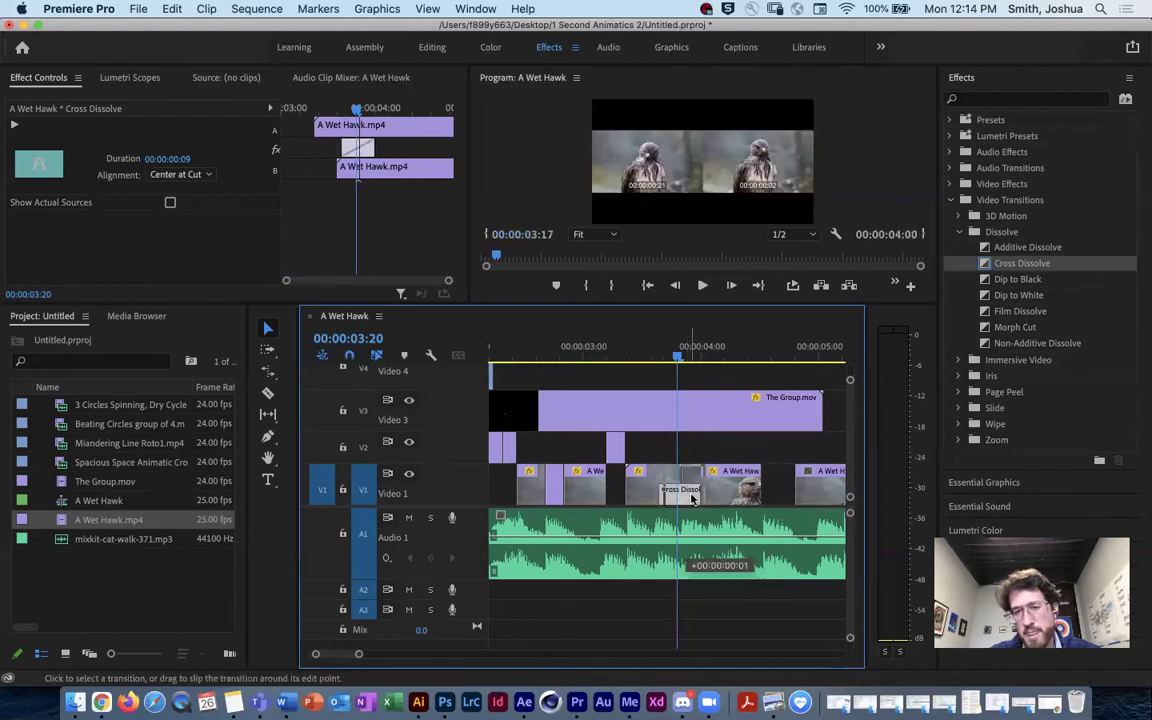
{"action": "left_click", "coordinate": [670, 358]}
{"action": "left_click_drag", "start_coordinate": [663, 360], "coordinate": [699, 398]}
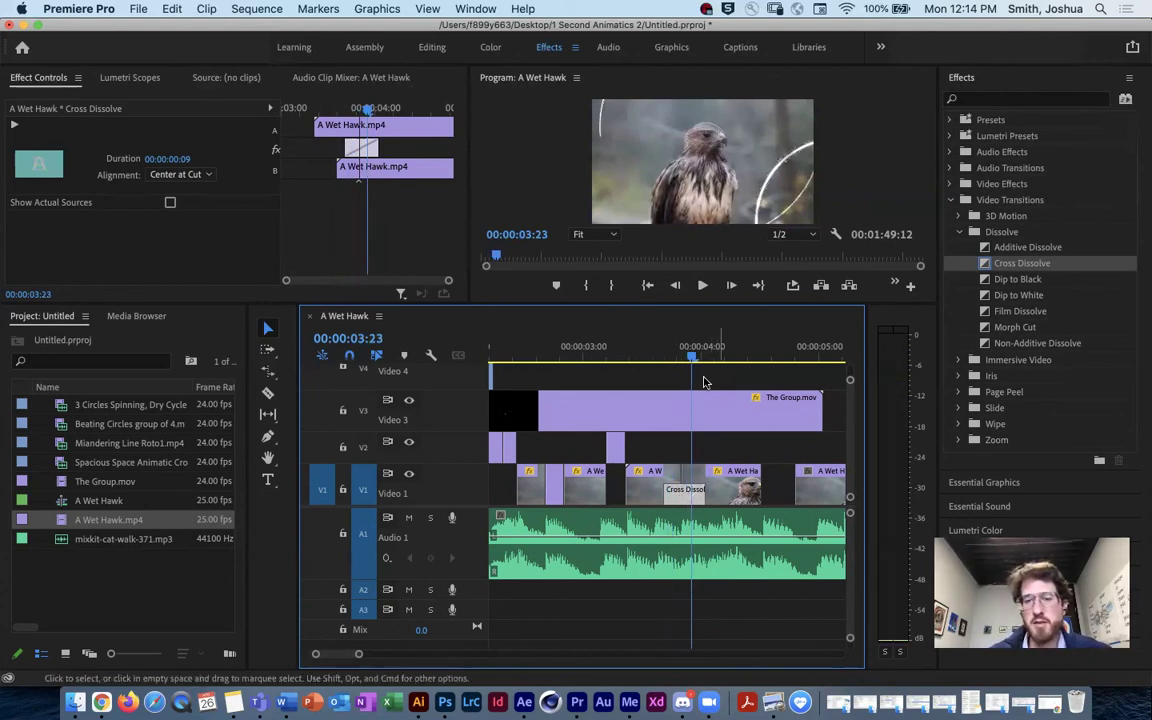
{"action": "left_click_drag", "start_coordinate": [690, 360], "coordinate": [684, 360]}
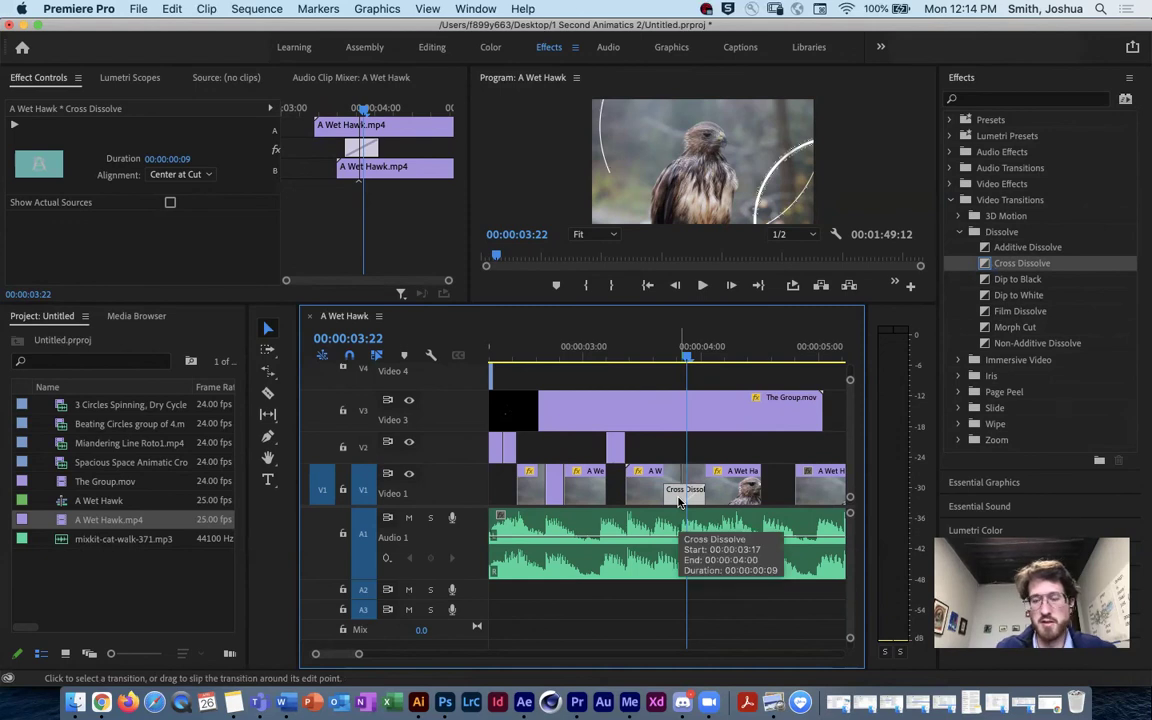
{"action": "key", "text": "Delete"}
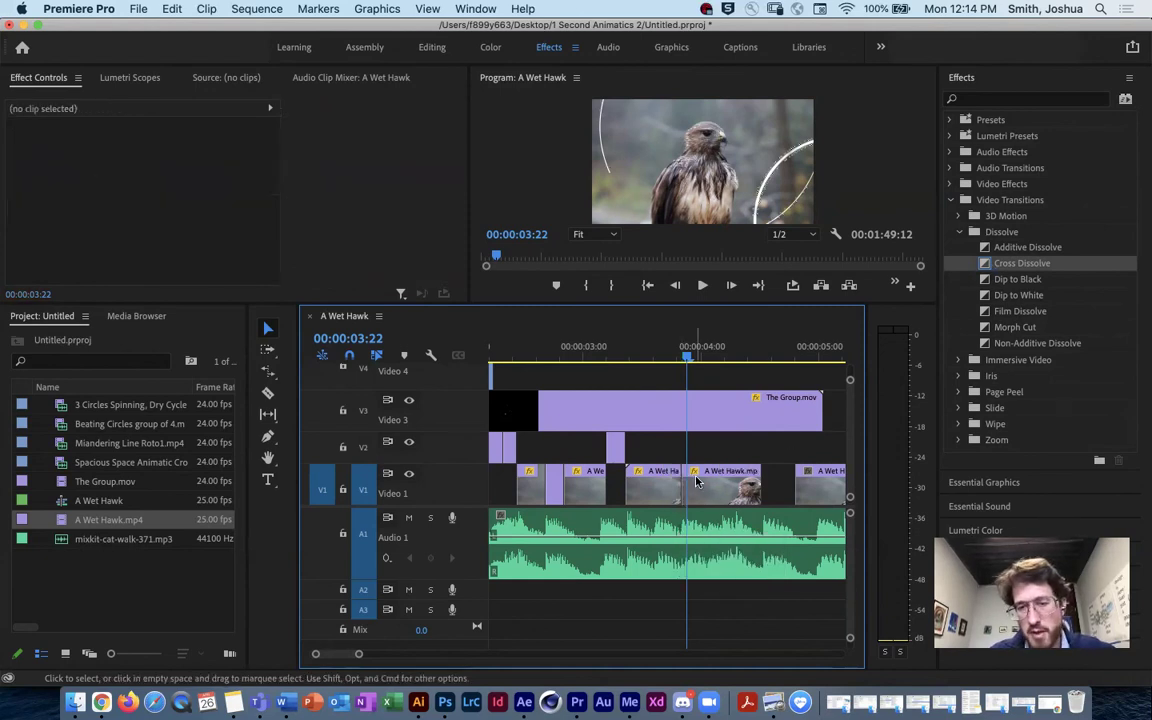
Move the second V1 hawk clip onto V2 so it starts at 00:00:03:18, overlapping the end of the first clip.
{"action": "left_click", "coordinate": [745, 515]}
{"action": "left_click_drag", "start_coordinate": [745, 515], "coordinate": [675, 440]}
{"action": "key", "text": "Left"}
{"action": "key", "text": "Left"}
{"action": "key", "text": "Left"}
{"action": "key", "text": "Left"}
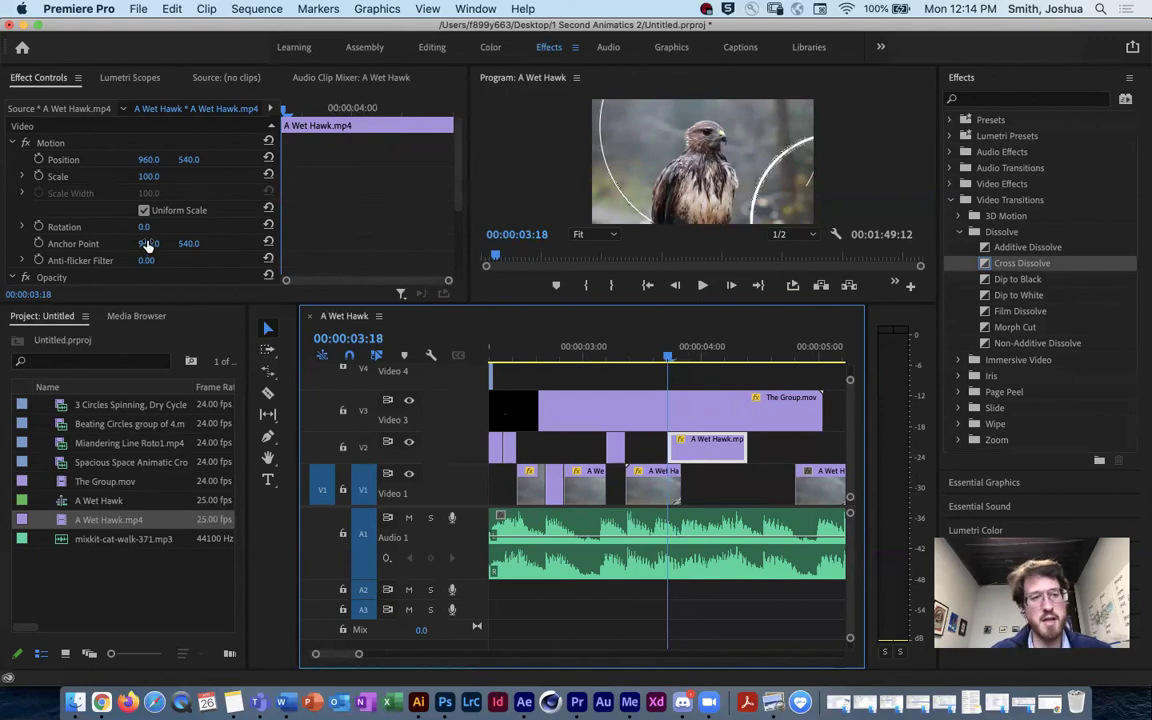
Fade in the V2 hawk clip with opacity keyframes of 0% at 00:00:03:18 and 100% at 00:00:03:20.
{"action": "scroll", "coordinate": [150, 244], "scroll_direction": "down", "scroll_amount": 5}
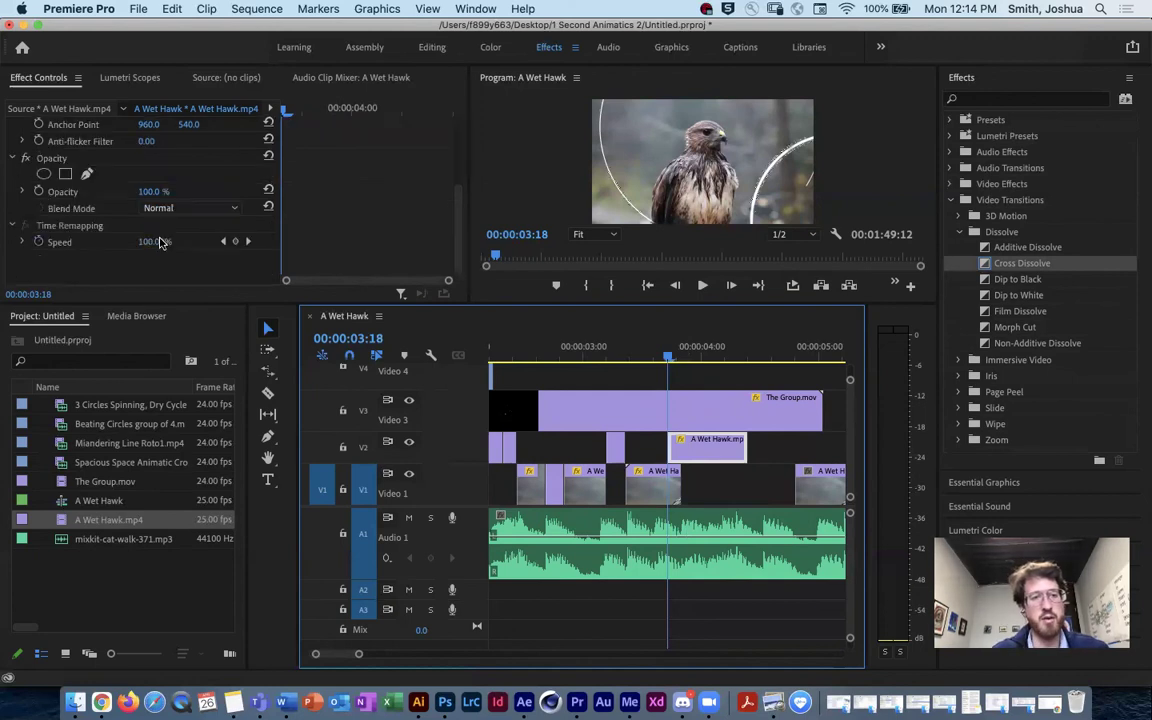
{"action": "left_click", "coordinate": [37, 192]}
{"action": "left_click_drag", "start_coordinate": [152, 191], "coordinate": [218, 191]}
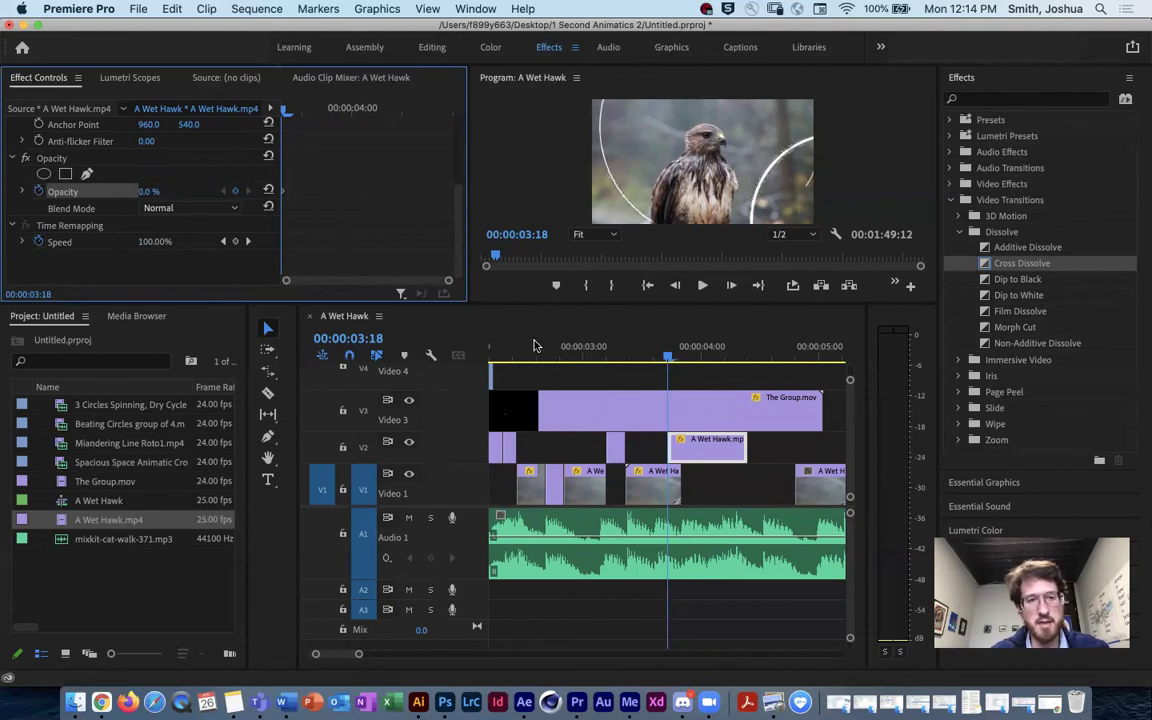
{"action": "mouse_move", "coordinate": [668, 357]}
{"action": "left_mouse_down"}
{"action": "mouse_move", "coordinate": [684, 361]}
{"action": "mouse_move", "coordinate": [674, 363]}
{"action": "left_mouse_up"}
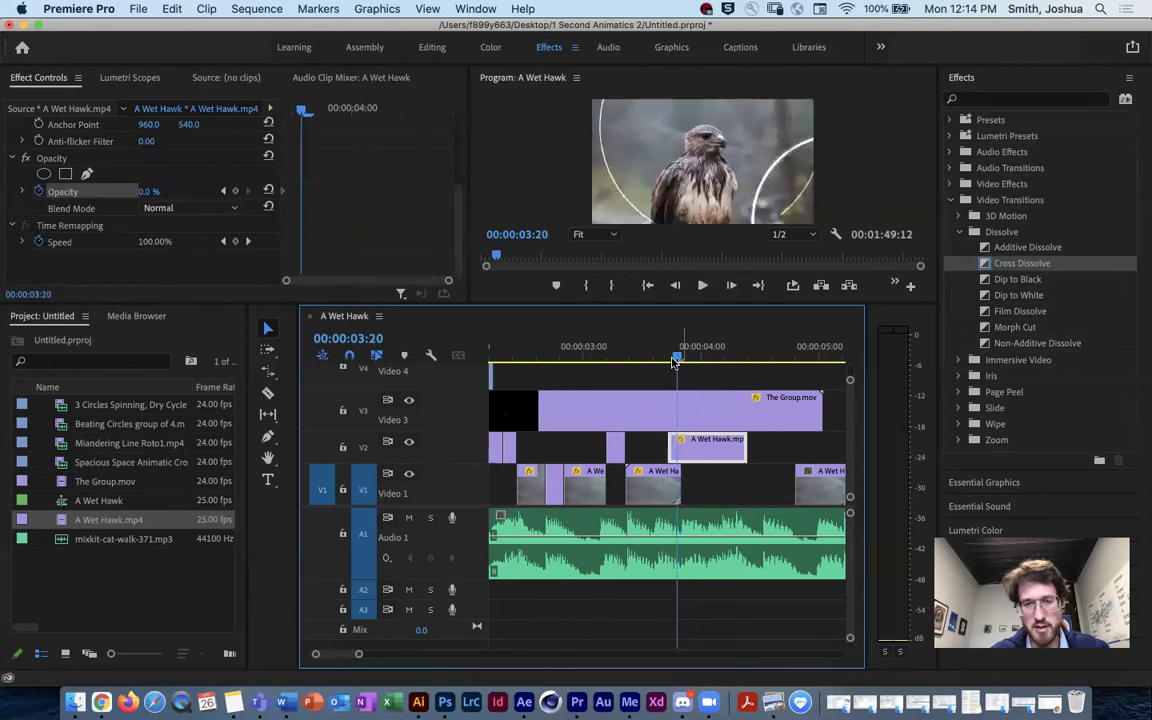
{"action": "left_click", "coordinate": [269, 156]}
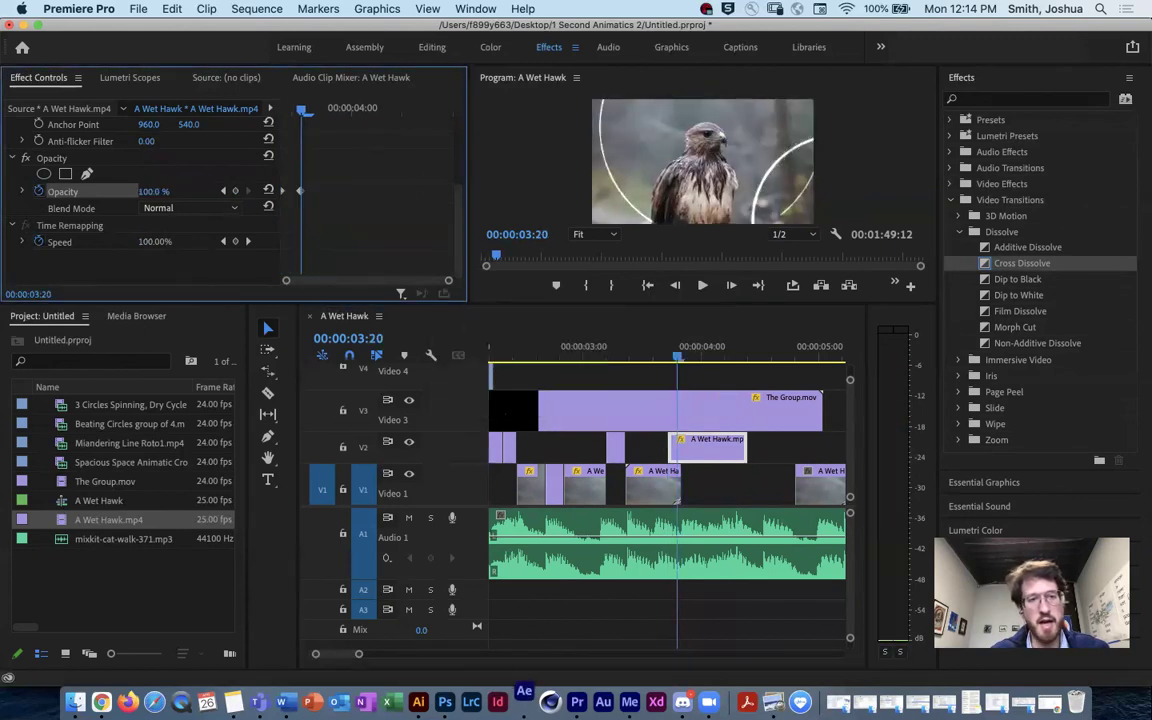
{"action": "left_click", "coordinate": [610, 88]}
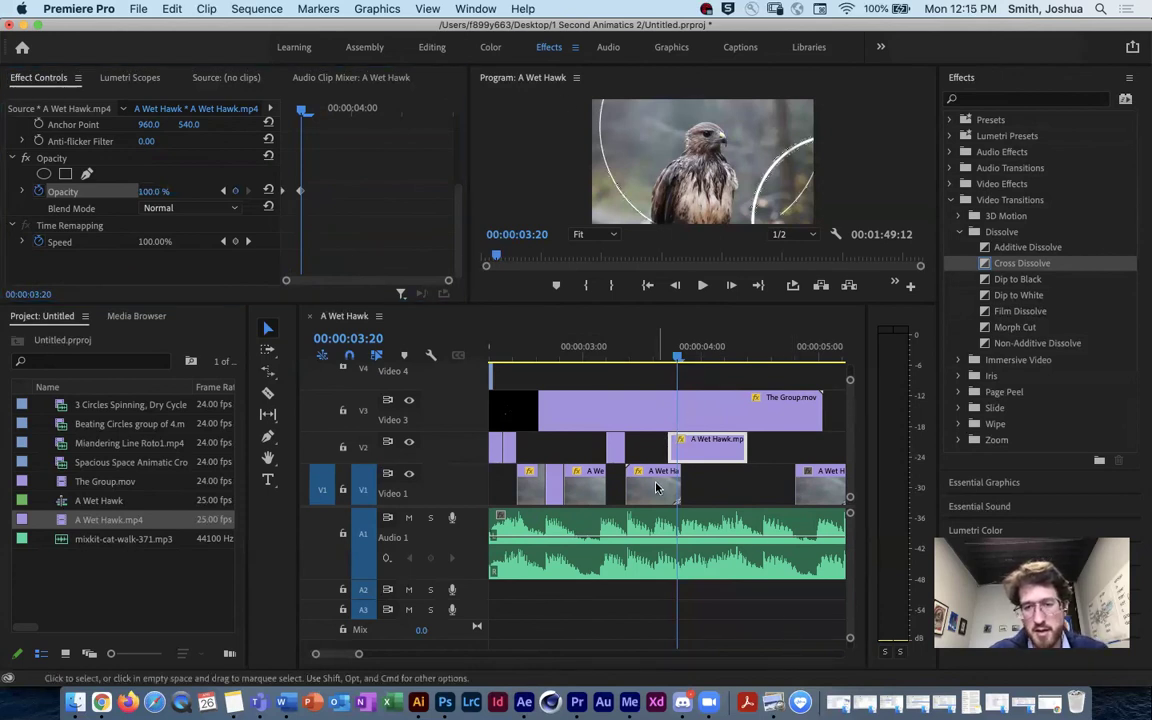
Add a 100% opacity keyframe to the V1 hawk clip beneath the overlap and shift it to about 00:00:03:20.
{"action": "left_click", "coordinate": [677, 360]}
{"action": "left_click_drag", "start_coordinate": [677, 360], "coordinate": [672, 360]}
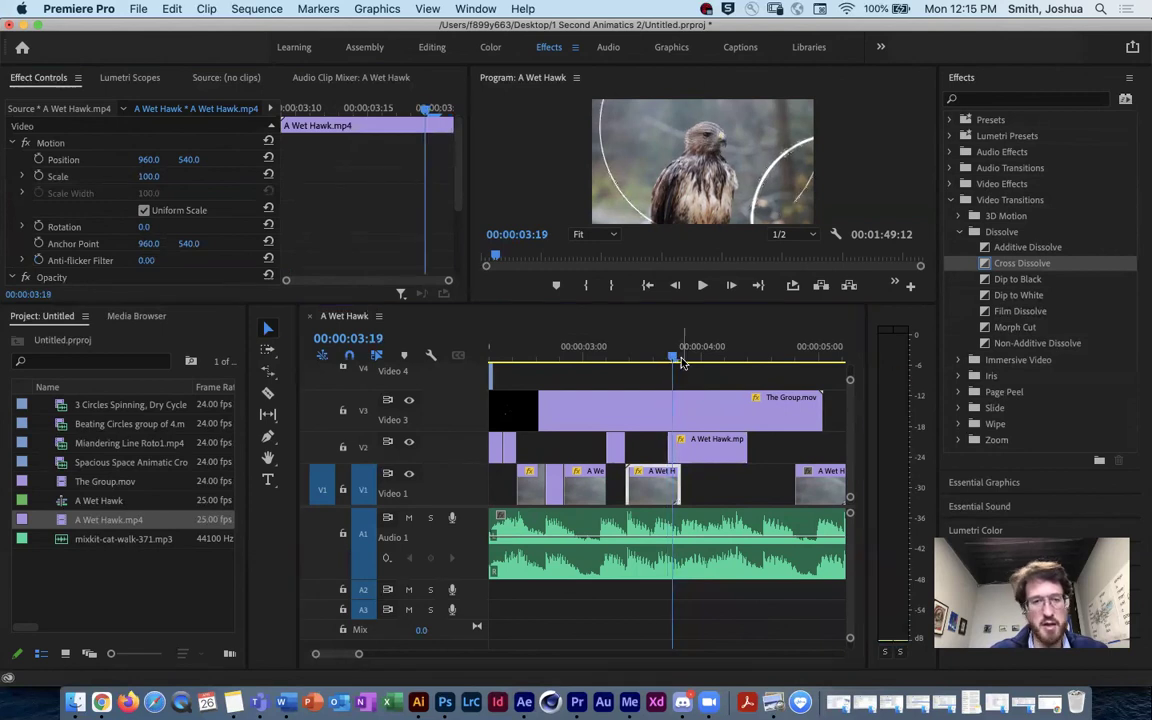
{"action": "scroll", "coordinate": [148, 212], "scroll_direction": "down", "scroll_amount": 3}
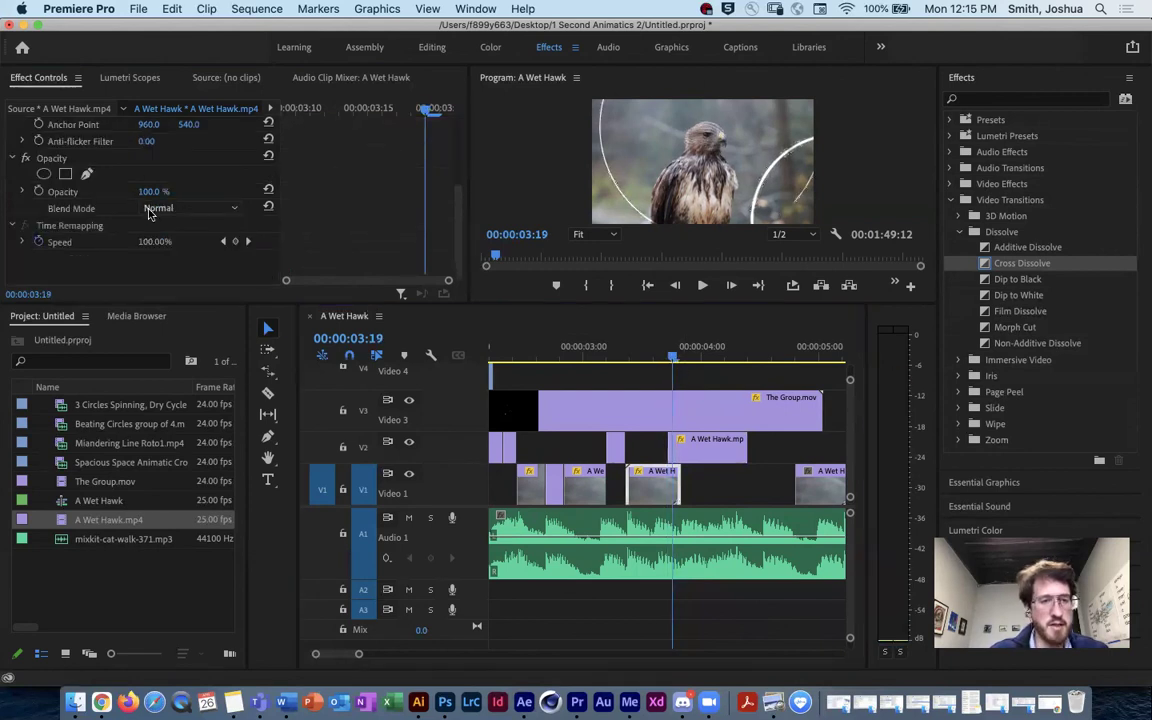
{"action": "left_click", "coordinate": [38, 191]}
{"action": "left_click_drag", "start_coordinate": [673, 358], "coordinate": [673, 358]}
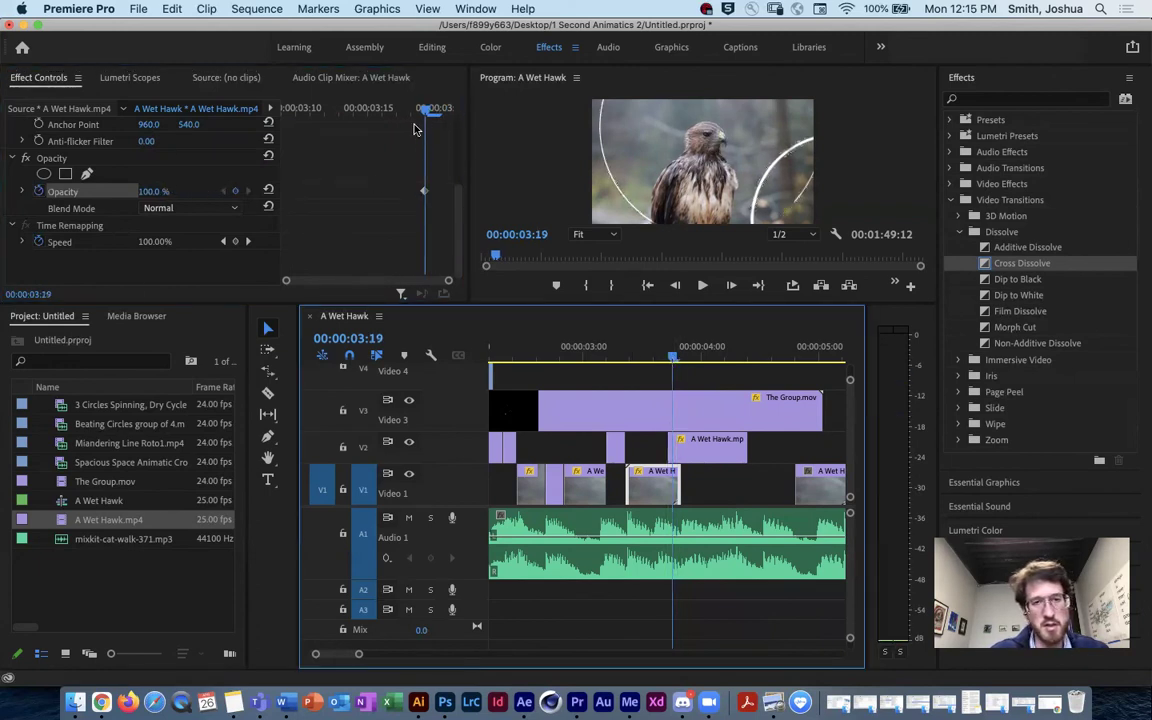
{"action": "left_click", "coordinate": [425, 206]}
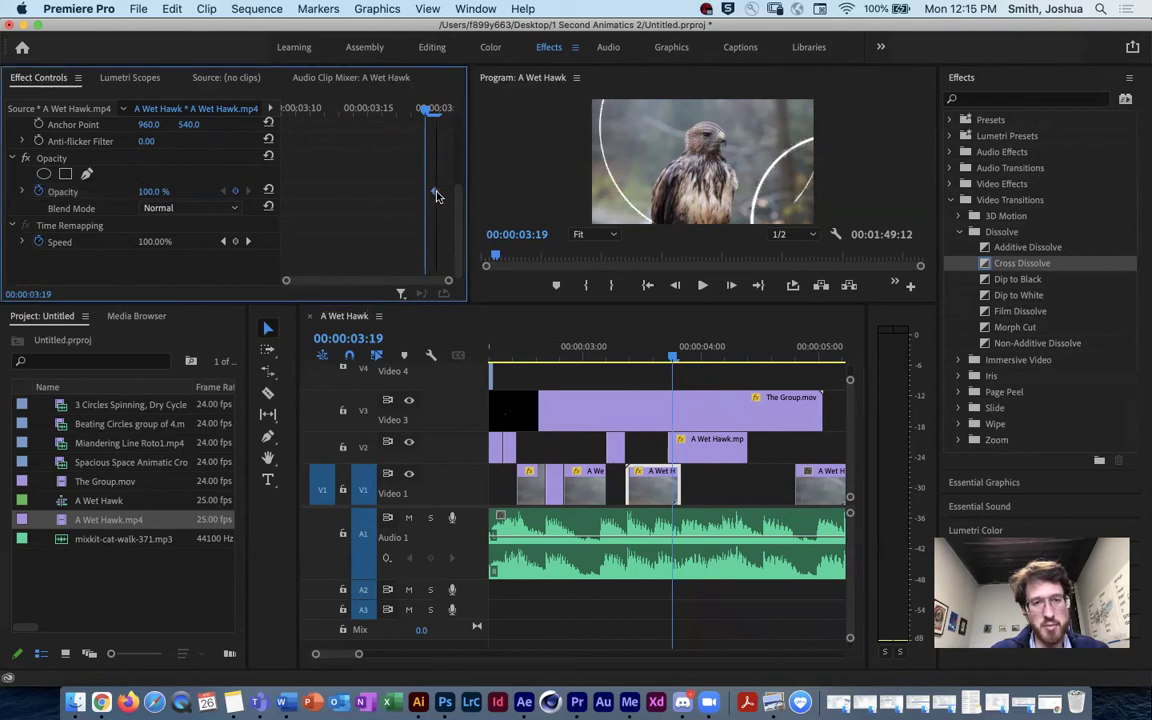
Add a lower opacity keyframe at the end of the V1 hawk clip, about 00:00:03:21, and scrub back to 00:00:03:19.
{"action": "left_click_drag", "start_coordinate": [427, 110], "coordinate": [441, 116]}
{"action": "key", "text": "Right"}
{"action": "left_click_drag", "start_coordinate": [153, 191], "coordinate": [140, 178]}
{"action": "left_click_drag", "start_coordinate": [148, 197], "coordinate": [140, 197]}
{"action": "left_click_drag", "start_coordinate": [683, 358], "coordinate": [672, 360]}
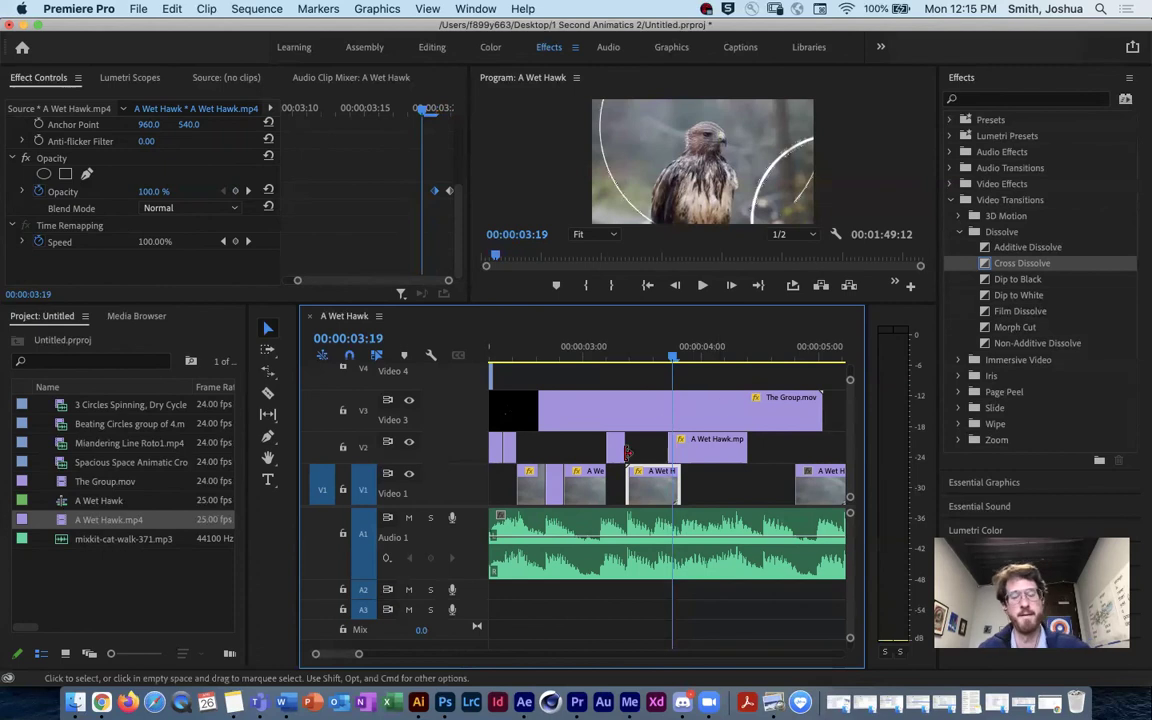